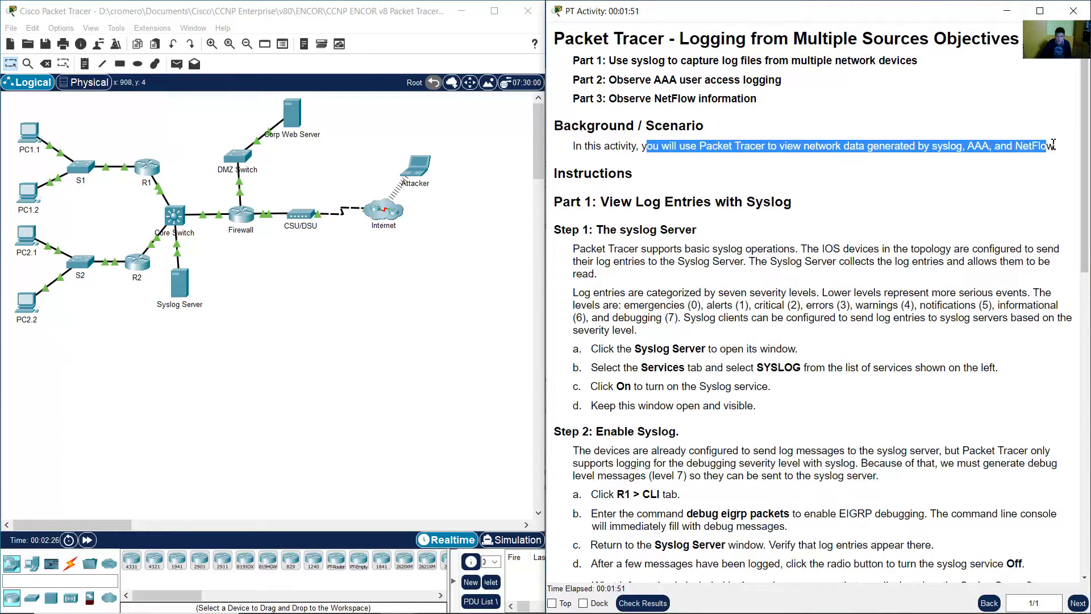
- Read Part 1, Step 1 on the syslog server, highlighting its headings and the severity-level sentence
{"action": "left_click", "coordinate": [767, 245]}
{"action": "scroll", "coordinate": [739, 216], "scroll_direction": "down", "scroll_amount": 3}
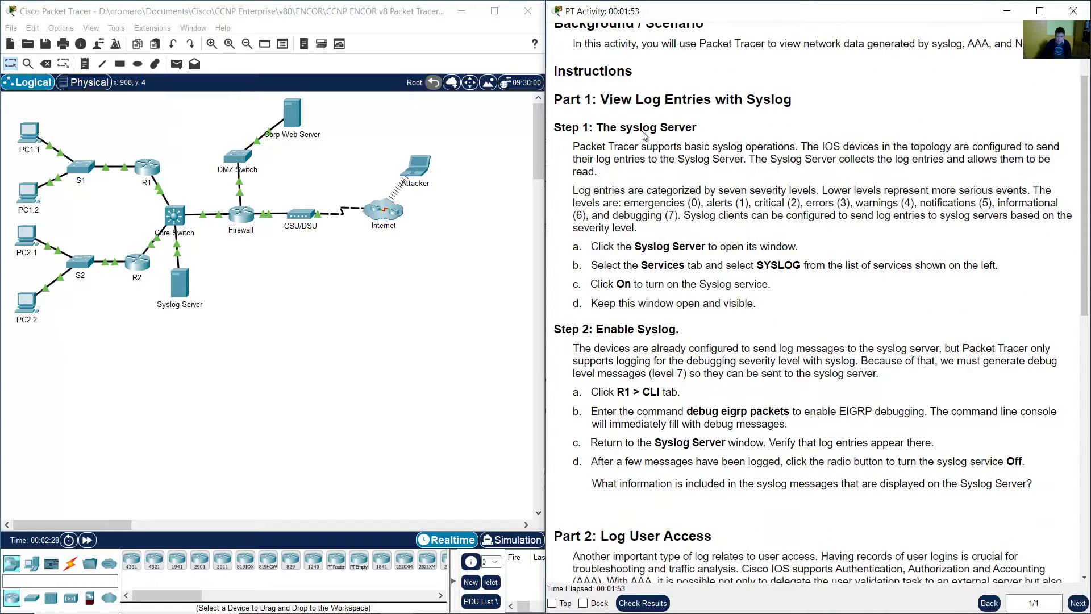
{"action": "left_click_drag", "start_coordinate": [600, 100], "coordinate": [792, 101]}
{"action": "left_click_drag", "start_coordinate": [598, 128], "coordinate": [698, 130]}
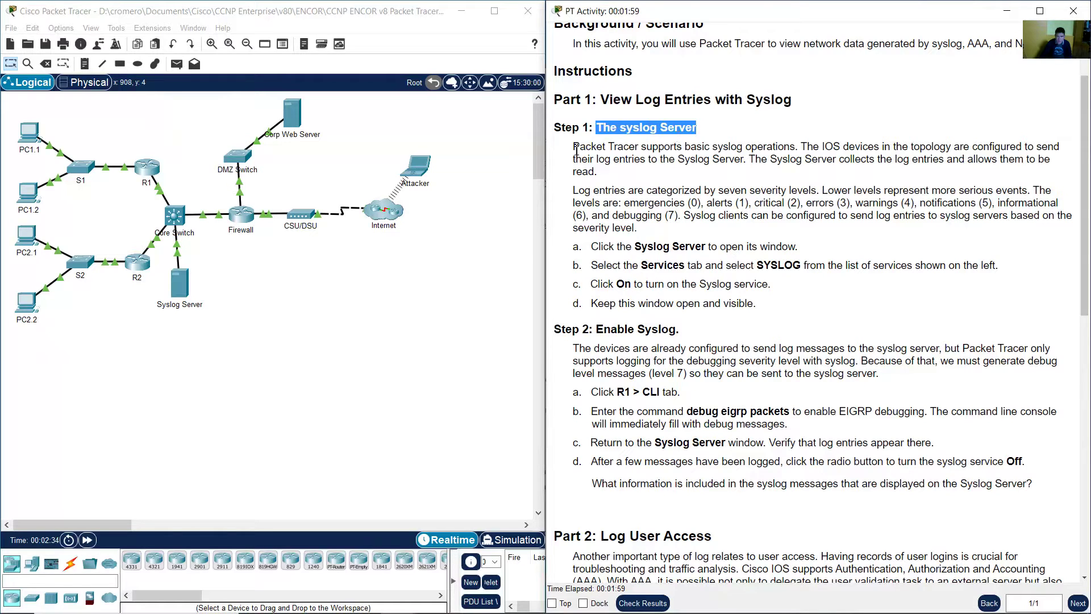
{"action": "left_click_drag", "start_coordinate": [576, 149], "coordinate": [1064, 176]}
{"action": "left_click", "coordinate": [829, 152]}
{"action": "left_click", "coordinate": [768, 164]}
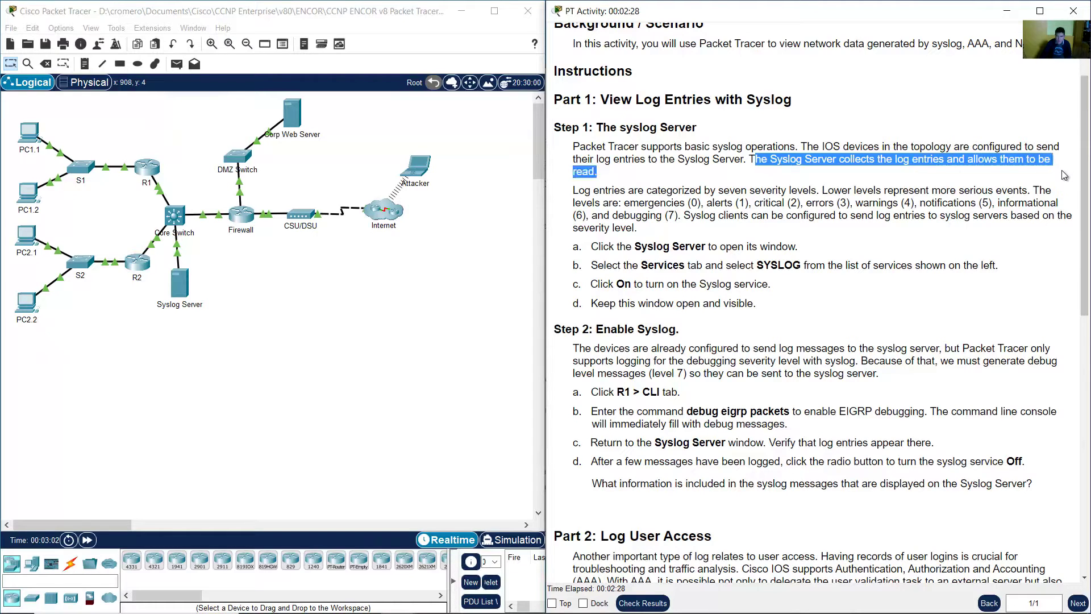
{"action": "left_click_drag", "start_coordinate": [573, 191], "coordinate": [1061, 230]}
{"action": "left_click", "coordinate": [825, 191]}
- Mark the alerts (1), errors (3) and notifications (5) levels, then read step a
{"action": "left_click", "coordinate": [705, 205]}
{"action": "left_click", "coordinate": [858, 204]}
{"action": "left_click", "coordinate": [998, 204]}
{"action": "left_click", "coordinate": [967, 241]}
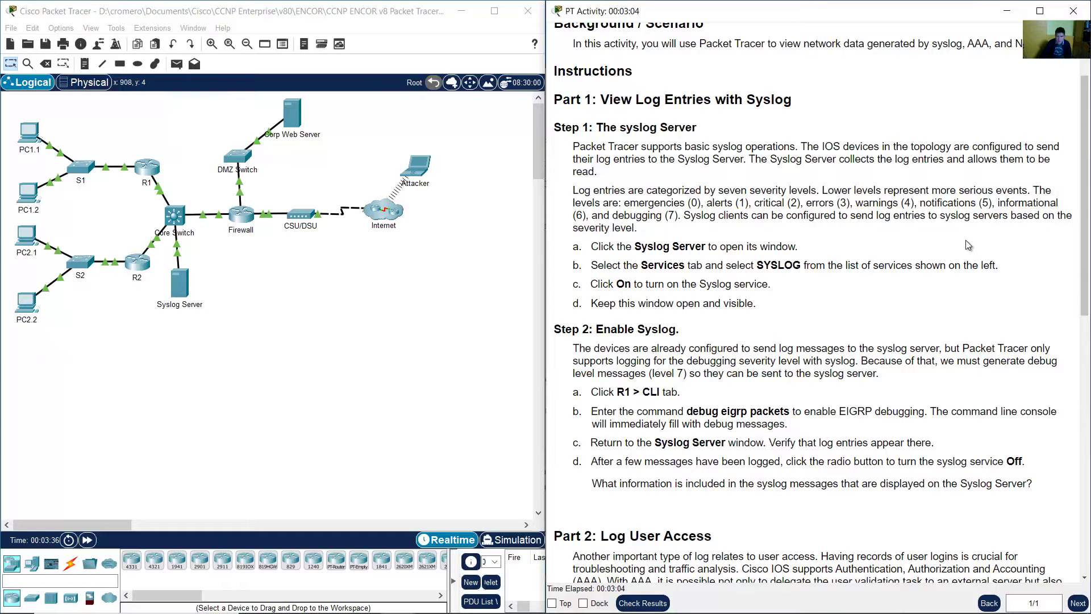
{"action": "left_click_drag", "start_coordinate": [591, 246], "coordinate": [803, 250]}
{"action": "left_click", "coordinate": [807, 252]}
- Open the Syslog Server's configuration window and move it beside the instructions
{"action": "left_click", "coordinate": [272, 304]}
{"action": "left_click_drag", "start_coordinate": [234, 273], "coordinate": [159, 341]}
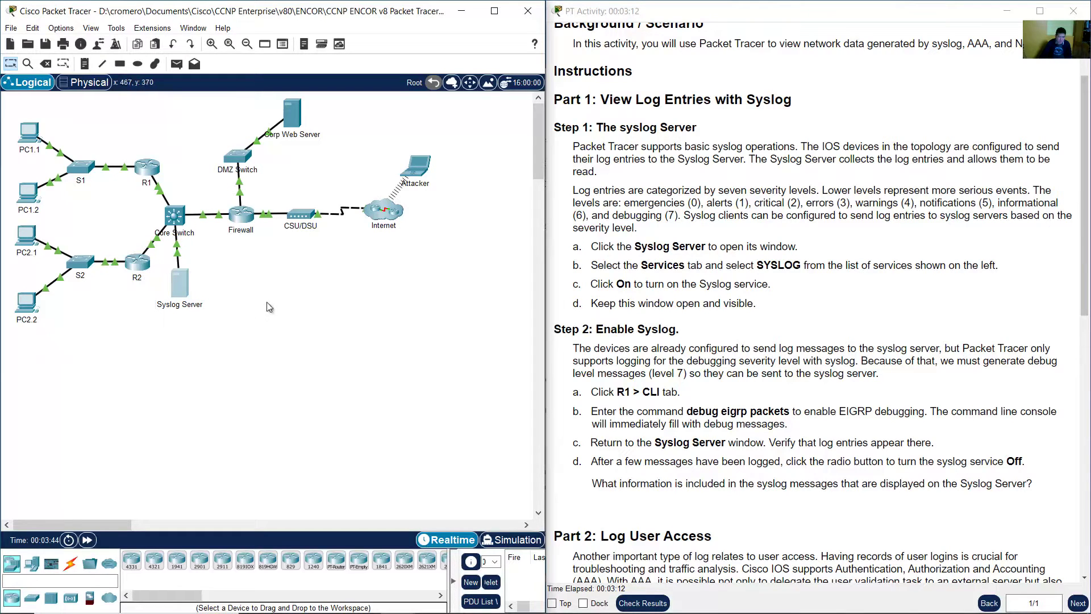
{"action": "left_click", "coordinate": [181, 291]}
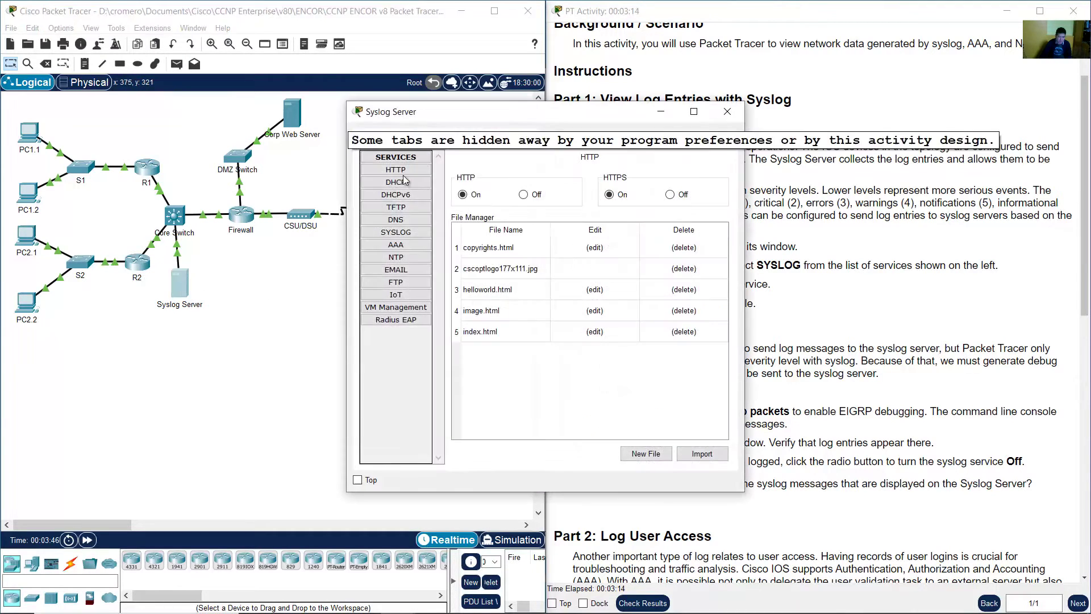
{"action": "left_click_drag", "start_coordinate": [472, 115], "coordinate": [262, 193]}
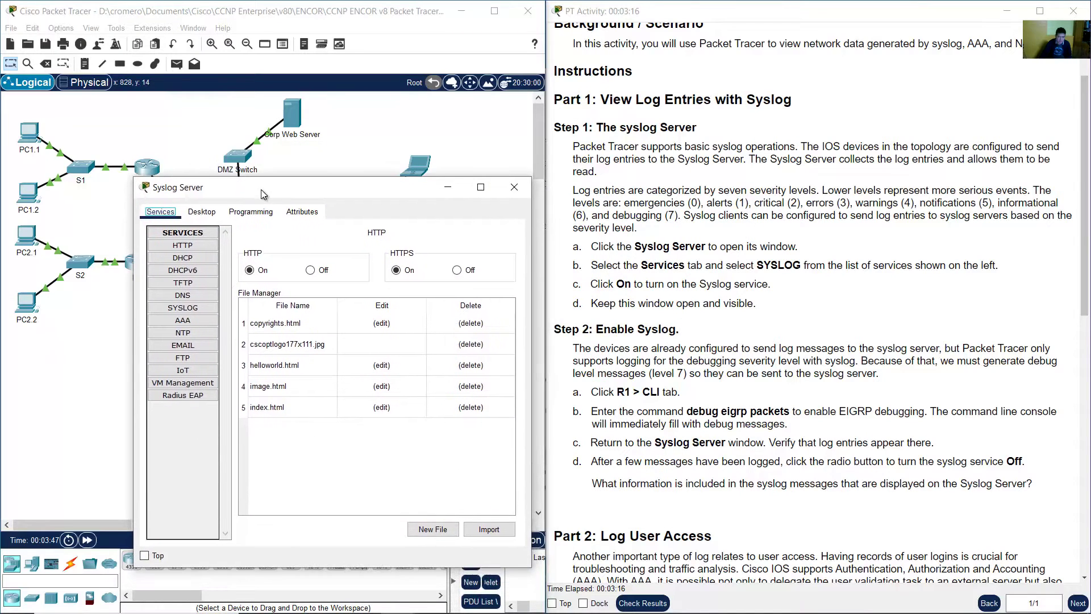
{"action": "left_click", "coordinate": [679, 195]}
- Show the SYSLOG service settings under the Syslog Server's Services tab
{"action": "left_click_drag", "start_coordinate": [613, 266], "coordinate": [706, 266]}
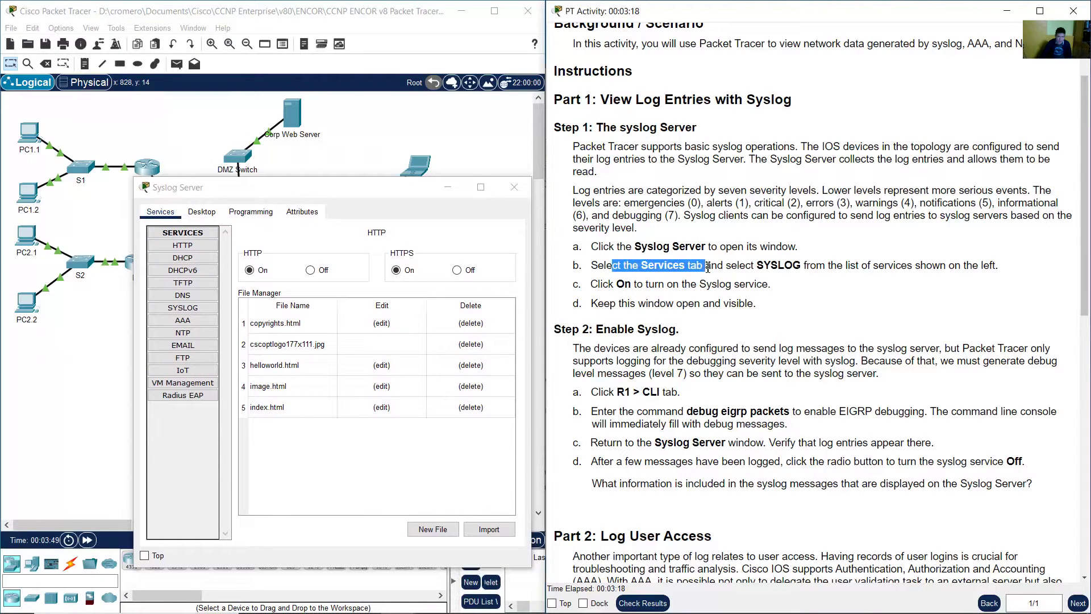
{"action": "left_click", "coordinate": [284, 187]}
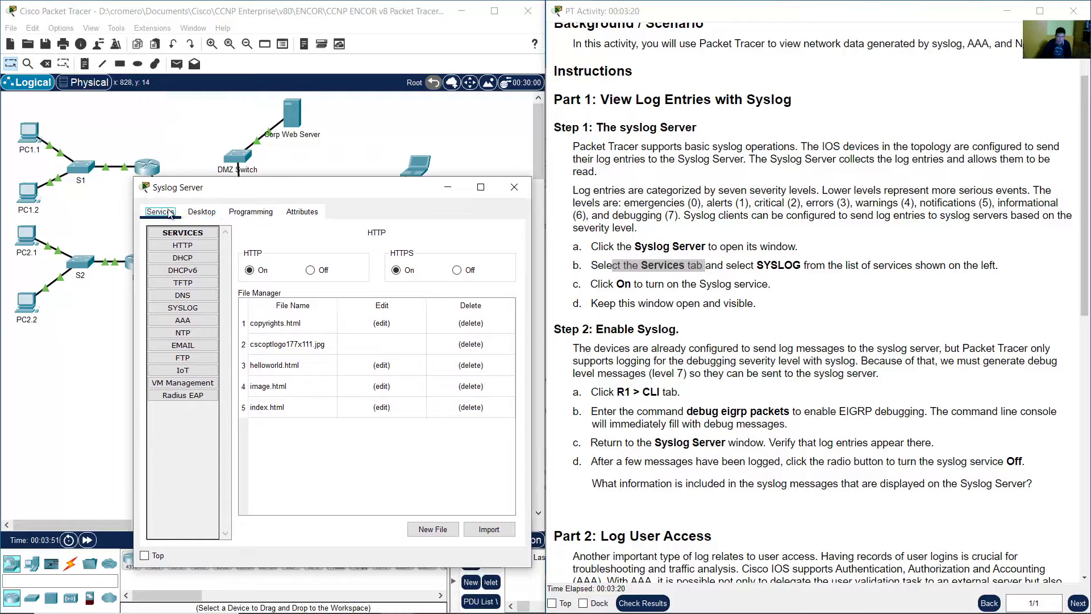
{"action": "left_click", "coordinate": [193, 213]}
{"action": "left_click", "coordinate": [161, 211]}
{"action": "left_click_drag", "start_coordinate": [746, 265], "coordinate": [825, 265]}
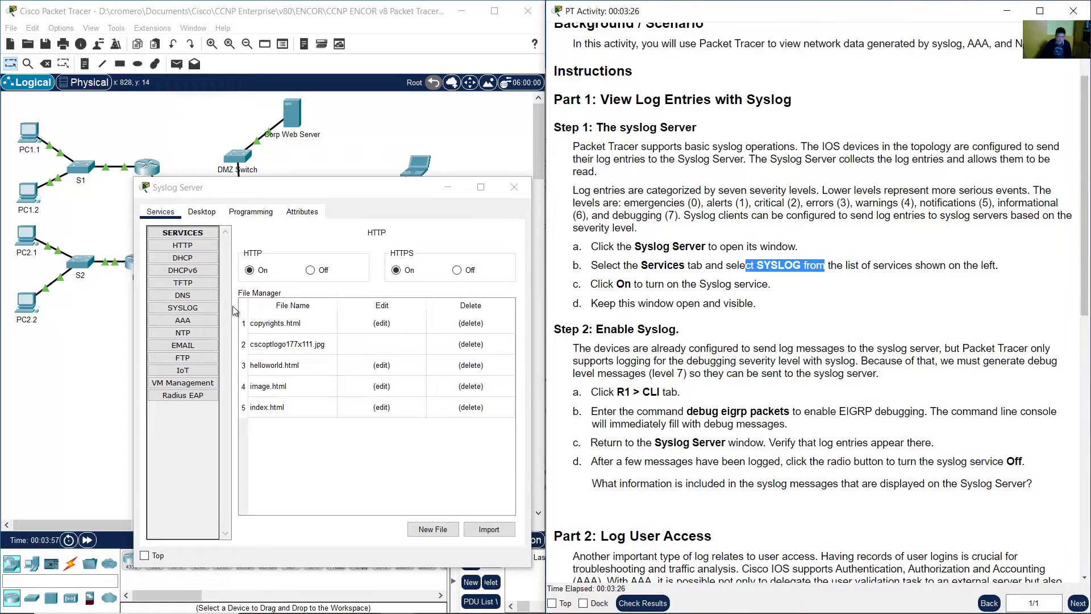
{"action": "left_click", "coordinate": [214, 313]}
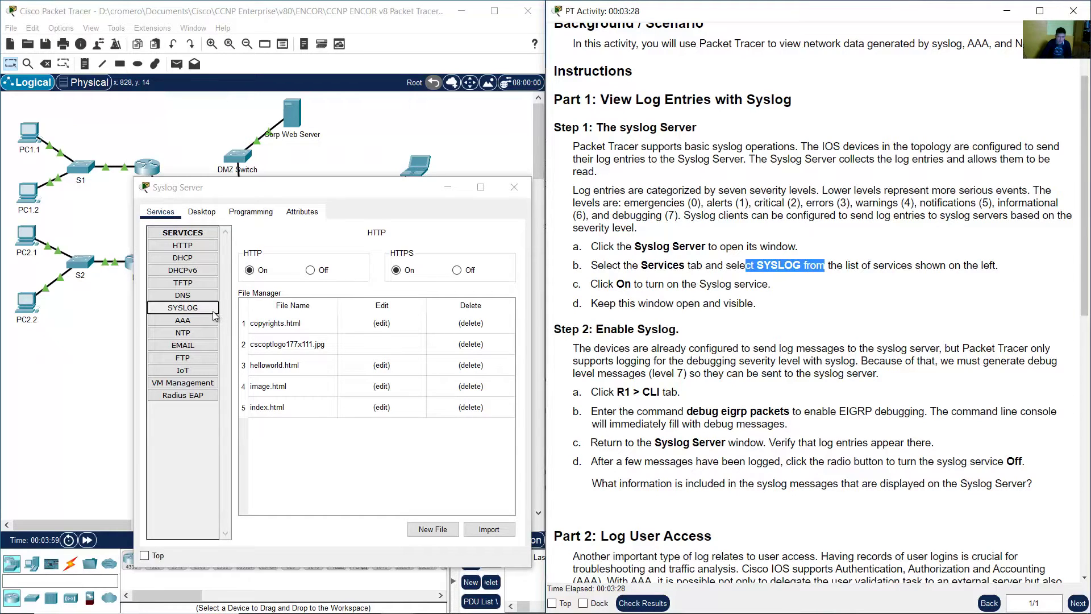
- Switch the Syslog service On, following step c
{"action": "left_click", "coordinate": [887, 290]}
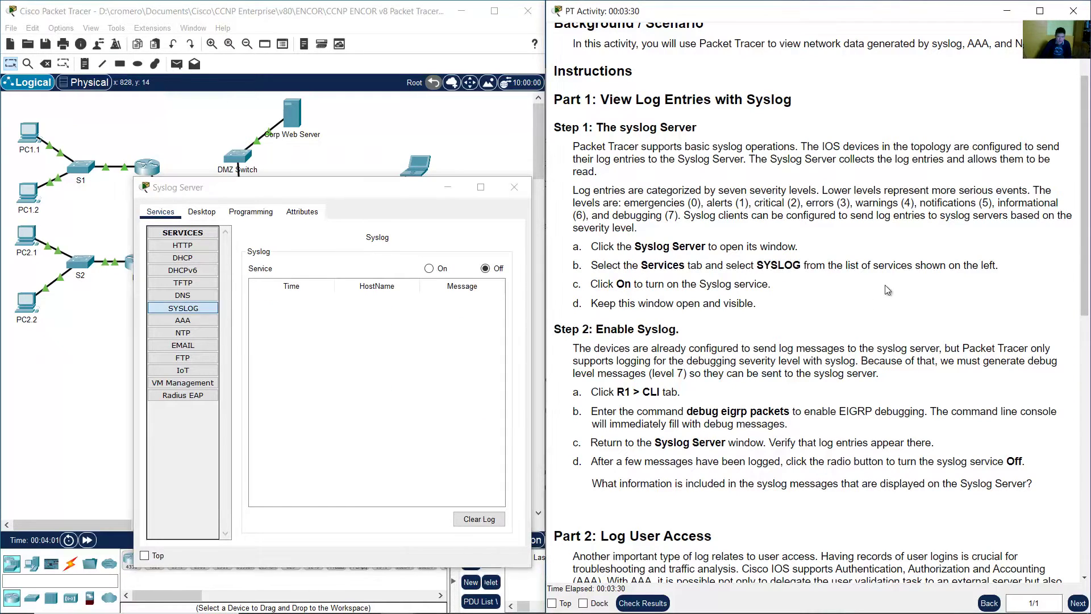
{"action": "left_click_drag", "start_coordinate": [598, 284], "coordinate": [637, 285]}
{"action": "left_click", "coordinate": [640, 286]}
{"action": "left_click_drag", "start_coordinate": [649, 286], "coordinate": [773, 287]}
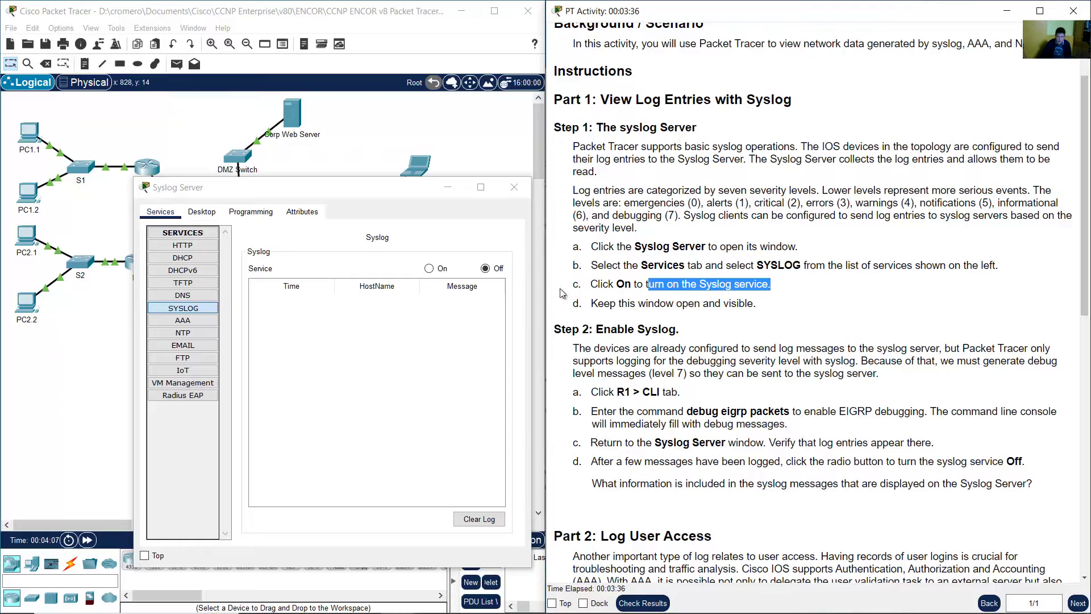
{"action": "left_click", "coordinate": [429, 277]}
{"action": "left_click", "coordinate": [435, 269]}
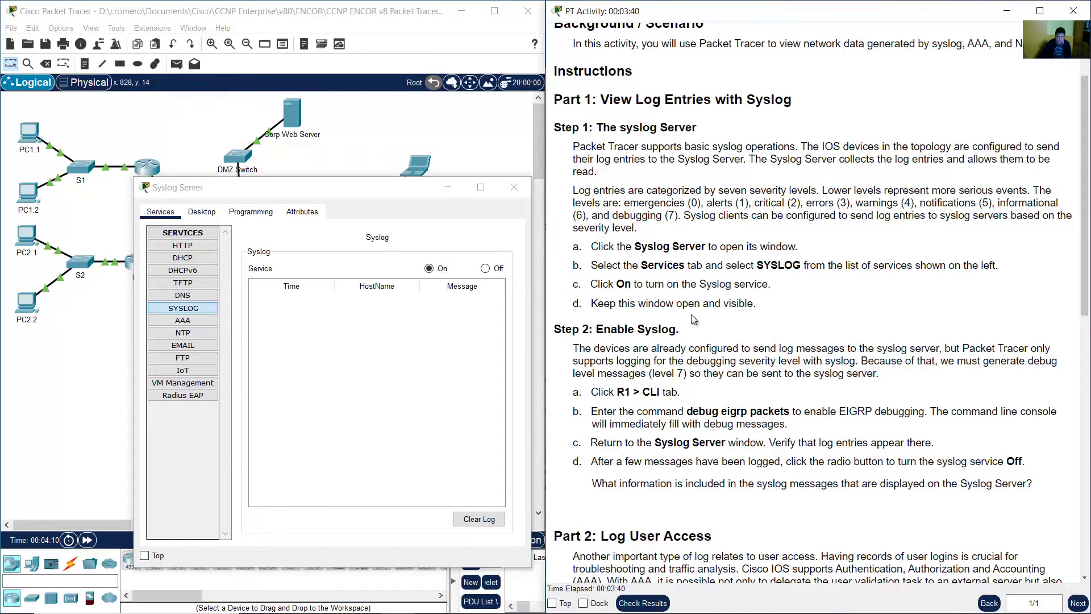
- Widen the Syslog Server window to the left and shift it up slightly
{"action": "left_click_drag", "start_coordinate": [599, 304], "coordinate": [748, 304]}
{"action": "left_click_drag", "start_coordinate": [132, 307], "coordinate": [21, 312]}
{"action": "left_click_drag", "start_coordinate": [393, 188], "coordinate": [398, 174]}
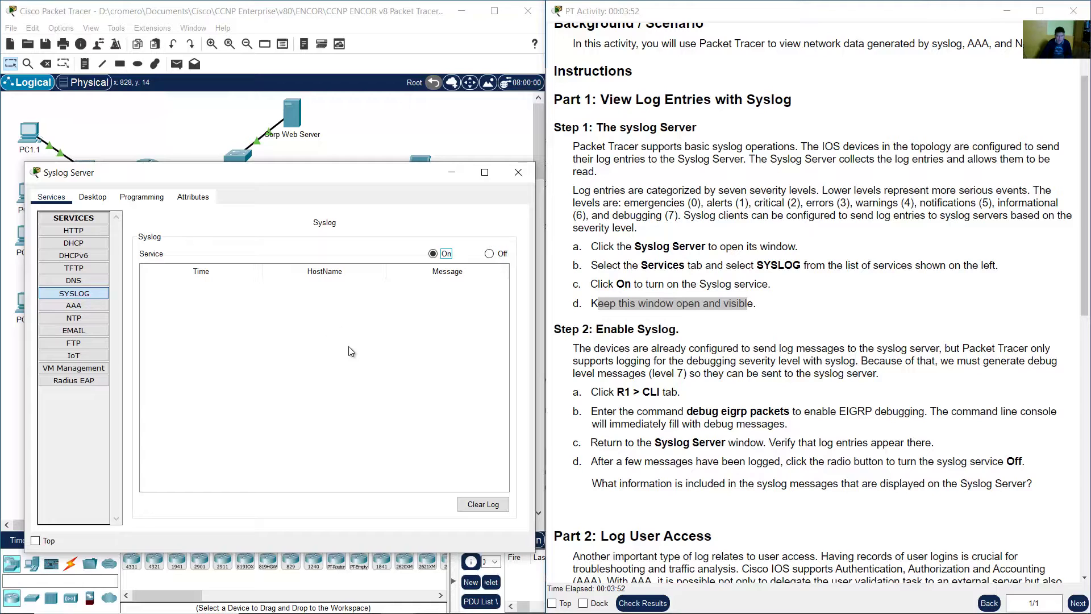
- Read Step 2 and its step a about R1 while the first log entry from 192.168.1.1 arrives
{"action": "left_click", "coordinate": [817, 319]}
{"action": "scroll", "coordinate": [816, 319], "scroll_direction": "down", "scroll_amount": 3}
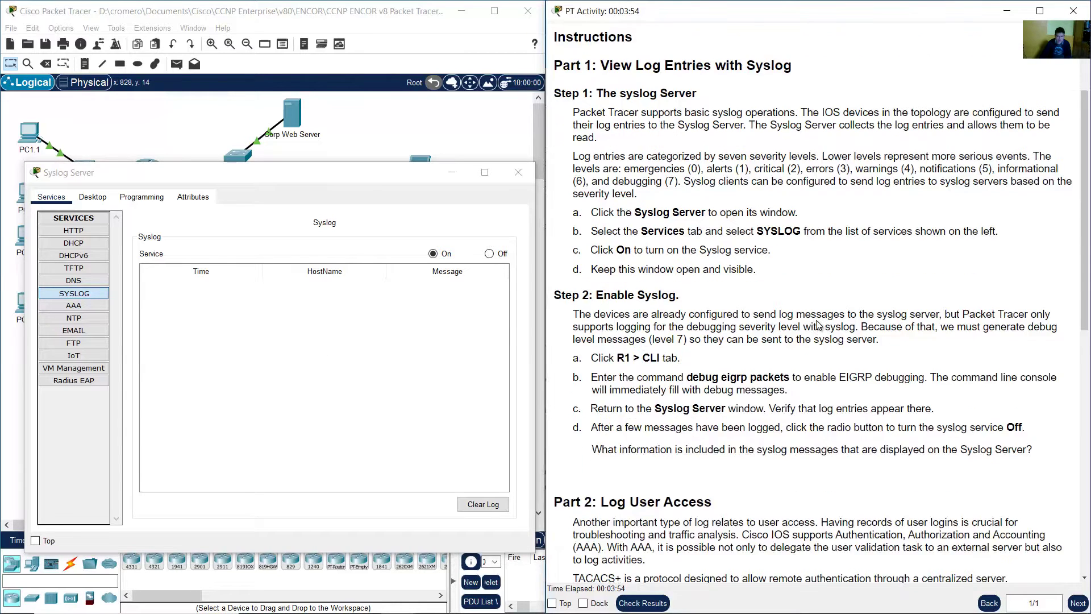
{"action": "scroll", "coordinate": [817, 321], "scroll_direction": "down", "scroll_amount": 2}
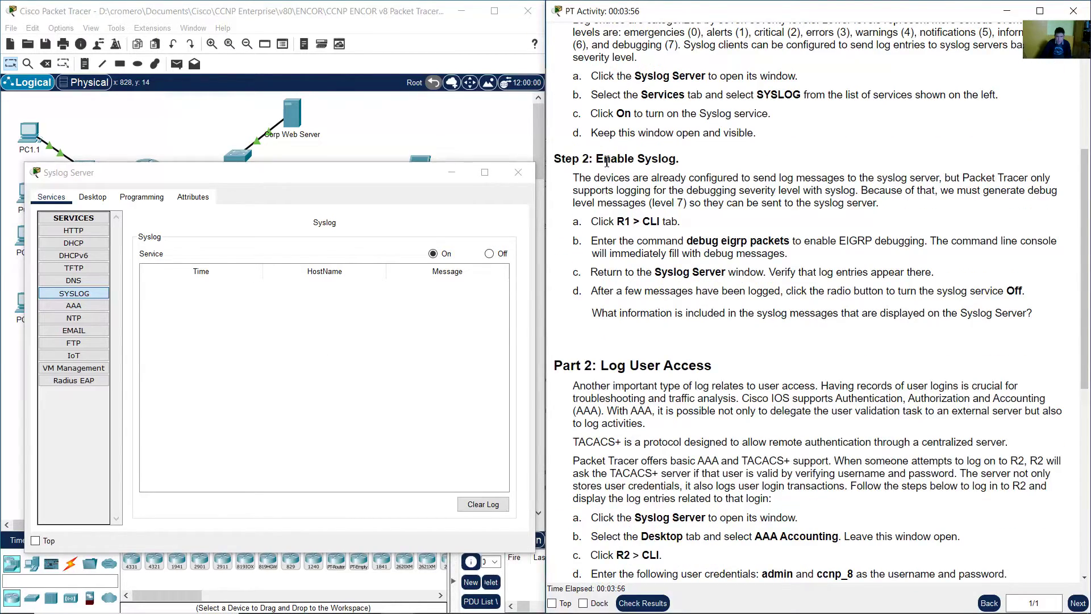
{"action": "left_click_drag", "start_coordinate": [604, 160], "coordinate": [677, 161]}
{"action": "left_click_drag", "start_coordinate": [579, 180], "coordinate": [881, 211]}
{"action": "left_click", "coordinate": [959, 192]}
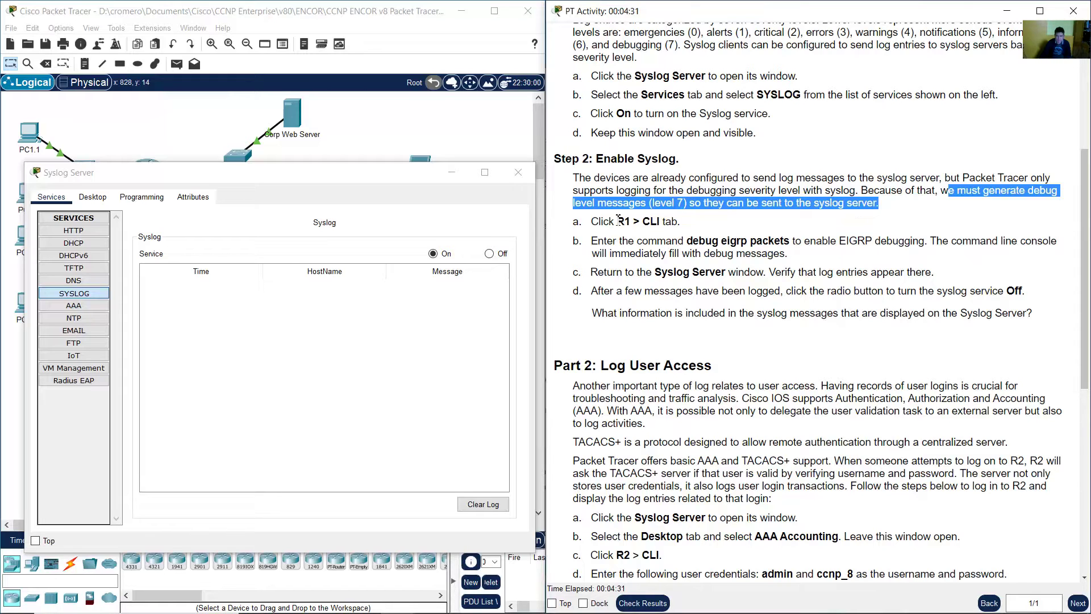
{"action": "left_click_drag", "start_coordinate": [587, 225], "coordinate": [631, 224]}
{"action": "left_click", "coordinate": [636, 225]}
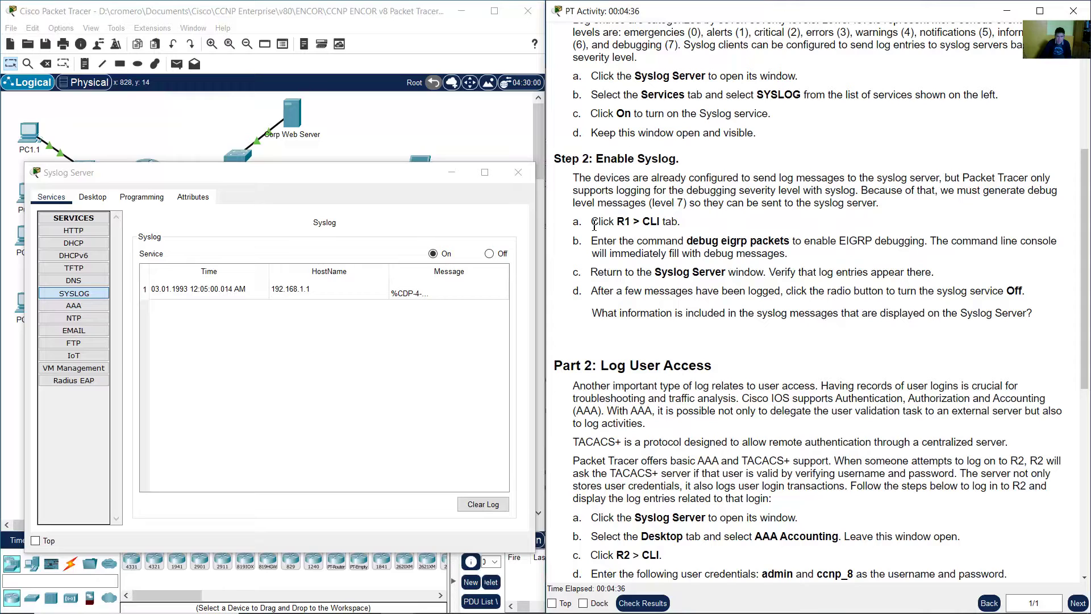
- Inspect the first entry's Time, HostName 192.168.1.1 and Message cells, and widen the window
{"action": "left_click", "coordinate": [222, 291]}
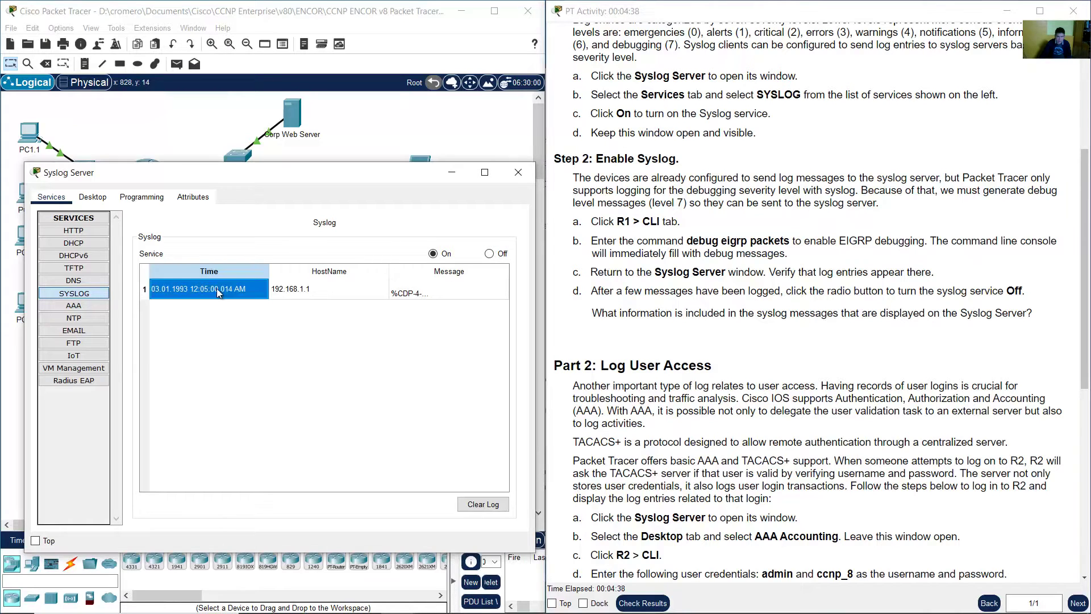
{"action": "left_click", "coordinate": [317, 292]}
{"action": "left_click", "coordinate": [415, 296]}
{"action": "left_click", "coordinate": [364, 292]}
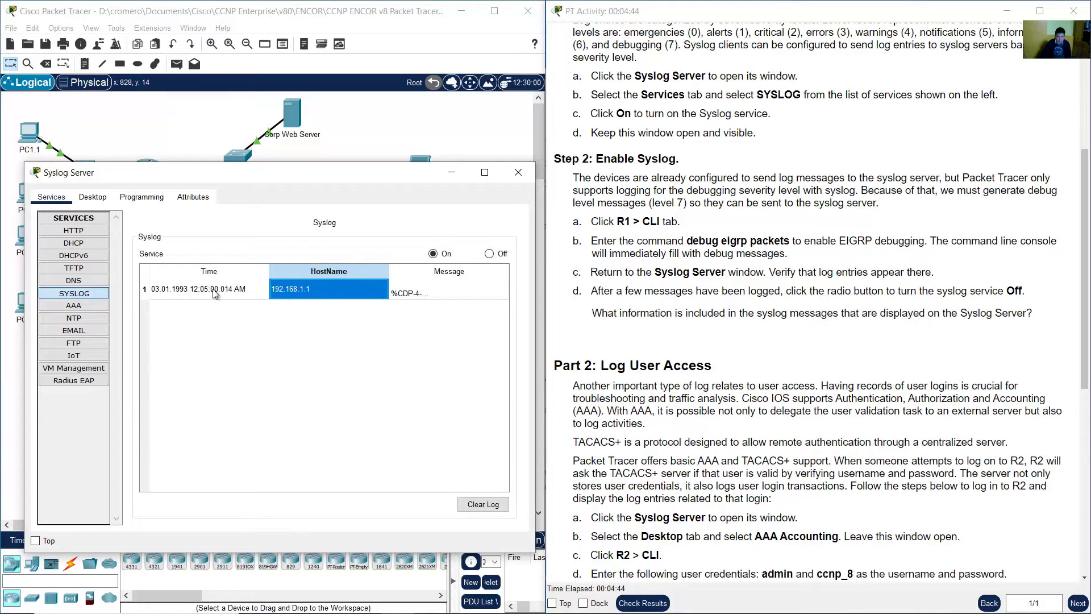
{"action": "left_click", "coordinate": [180, 292]}
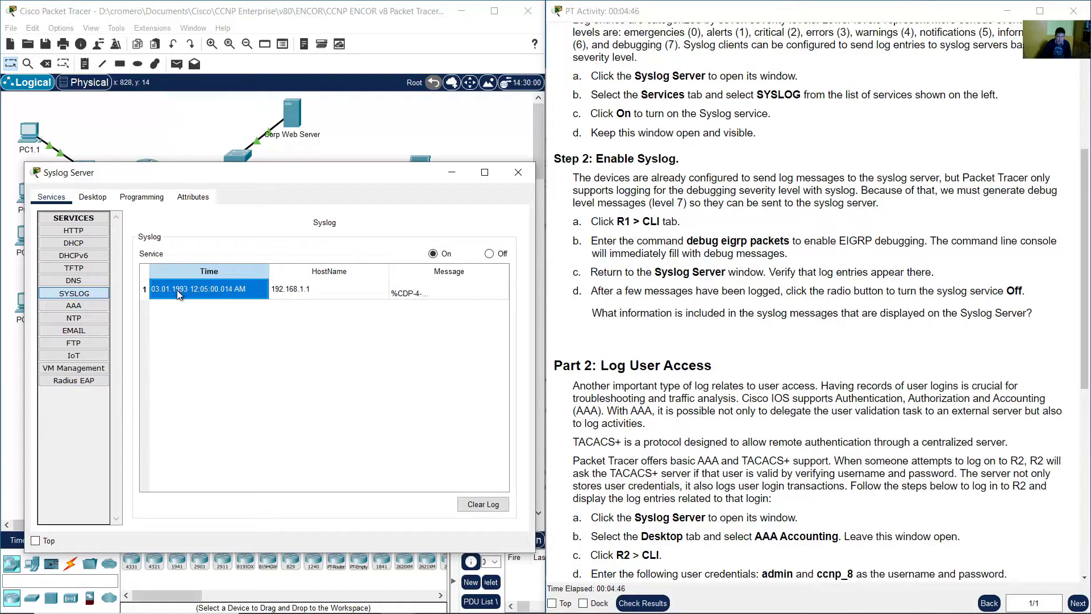
{"action": "left_click_drag", "start_coordinate": [536, 279], "coordinate": [672, 279]}
- Read the full CDP-4 native VLAN mismatch message: VLAN 171 versus FastEthernet0/24 VLAN 1
{"action": "left_click", "coordinate": [531, 294]}
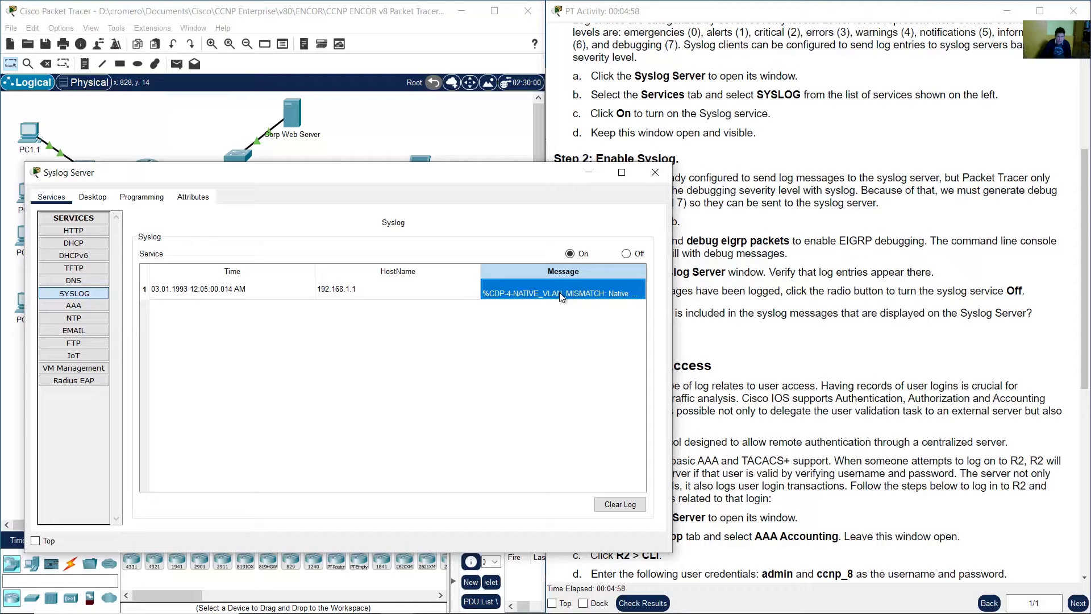
{"action": "double_click", "coordinate": [559, 292]}
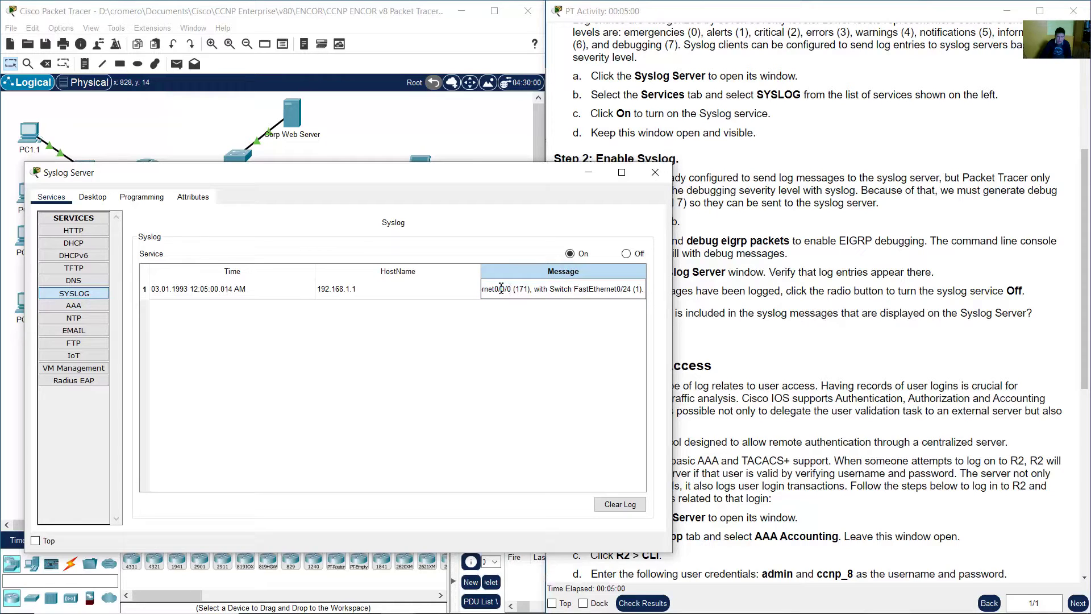
{"action": "key", "text": "Left"}
{"action": "key", "text": "Left"}
{"action": "key", "text": "Left"}
{"action": "key", "text": "Left"}
{"action": "key", "text": "Left"}
{"action": "key", "text": "Left"}
{"action": "key", "text": "Left"}
{"action": "key", "text": "Left"}
{"action": "key", "text": "Left"}
{"action": "key", "text": "Left"}
{"action": "key", "text": "Left"}
{"action": "key", "text": "Left"}
{"action": "key", "text": "Left"}
{"action": "key", "text": "Left"}
{"action": "key", "text": "Left"}
{"action": "key", "text": "Left"}
{"action": "key", "text": "Left"}
{"action": "key", "text": "Left"}
{"action": "key", "text": "Left"}
{"action": "key", "text": "Left"}
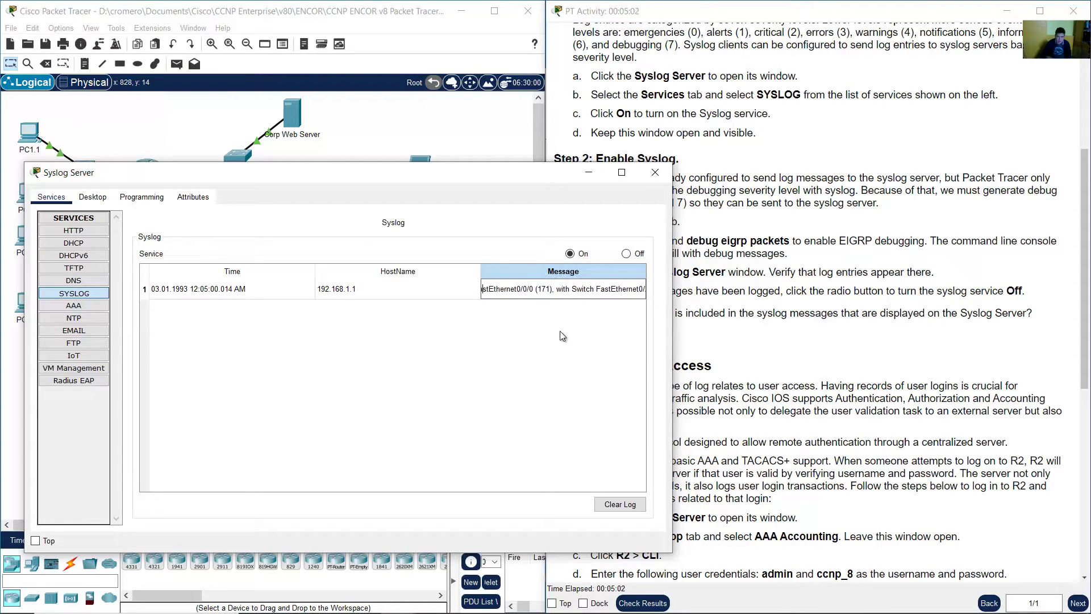
{"action": "key", "text": "Left"}
{"action": "key", "text": "Left"}
{"action": "key", "text": "Left"}
{"action": "key", "text": "Left"}
{"action": "key", "text": "Left"}
{"action": "key", "text": "Left"}
{"action": "key", "text": "Left"}
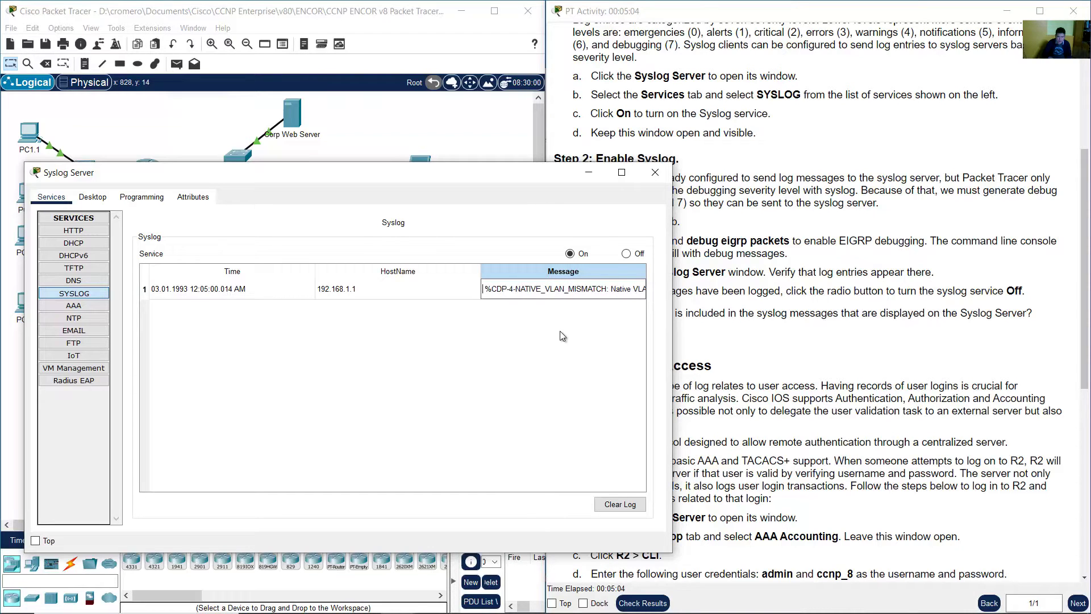
{"action": "key", "text": "Right"}
{"action": "key", "text": "Right"}
{"action": "key", "text": "Right"}
{"action": "key", "text": "Right"}
{"action": "key", "text": "Right"}
{"action": "key", "text": "Right"}
{"action": "key", "text": "Right"}
{"action": "key", "text": "Right"}
{"action": "key", "text": "Right"}
{"action": "key", "text": "Right"}
{"action": "key", "text": "Right"}
{"action": "key", "text": "Right"}
{"action": "key", "text": "Right"}
{"action": "key", "text": "Right"}
{"action": "key", "text": "Right"}
{"action": "key", "text": "Right"}
{"action": "key", "text": "Right"}
{"action": "key", "text": "Right"}
{"action": "key", "text": "Right"}
{"action": "key", "text": "Right"}
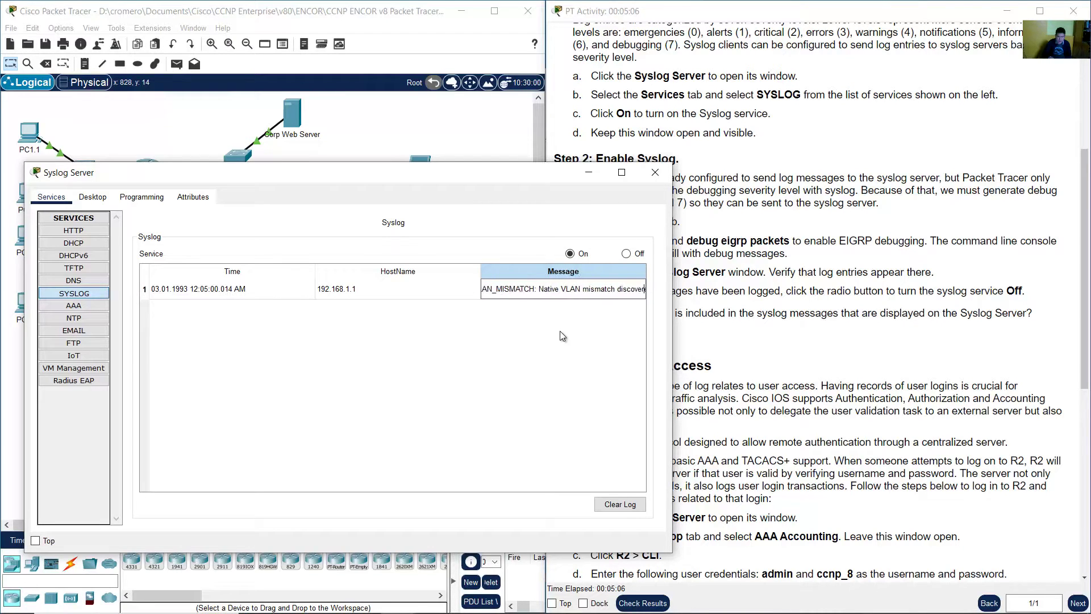
{"action": "key", "text": "Right"}
{"action": "key", "text": "Right"}
{"action": "key", "text": "Right"}
{"action": "key", "text": "Right"}
{"action": "key", "text": "Right"}
{"action": "key", "text": "Right"}
{"action": "key", "text": "Right"}
{"action": "key", "text": "Right"}
{"action": "key", "text": "Right"}
{"action": "key", "text": "Right"}
{"action": "key", "text": "Right"}
{"action": "key", "text": "Right"}
{"action": "key", "text": "Right"}
{"action": "key", "text": "Right"}
{"action": "key", "text": "Right"}
{"action": "key", "text": "Right"}
{"action": "key", "text": "Right"}
{"action": "key", "text": "Right"}
{"action": "key", "text": "Right"}
{"action": "key", "text": "Right"}
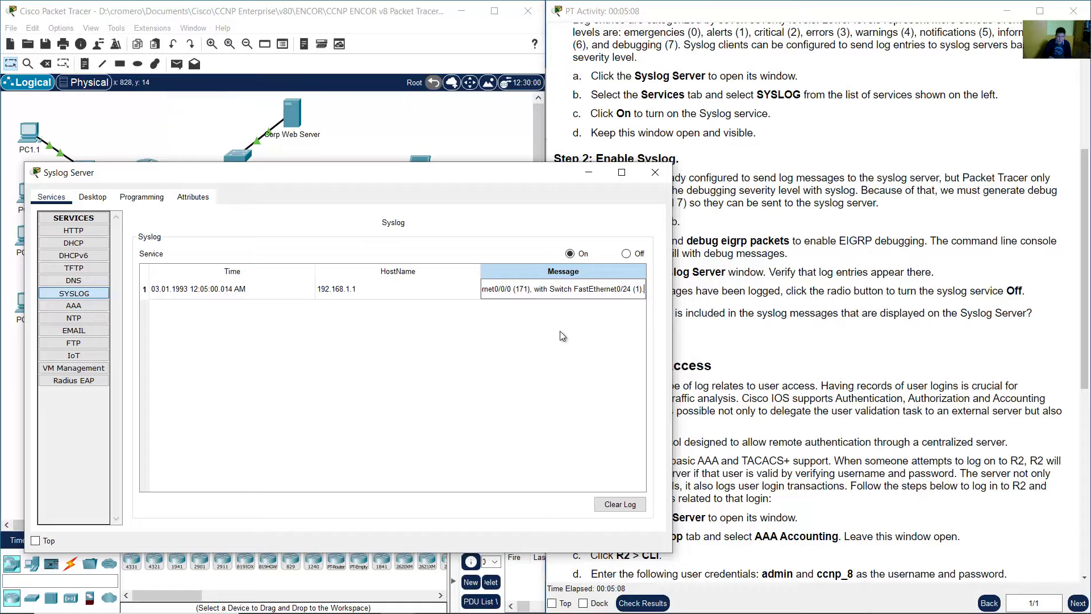
{"action": "left_click", "coordinate": [774, 205]}
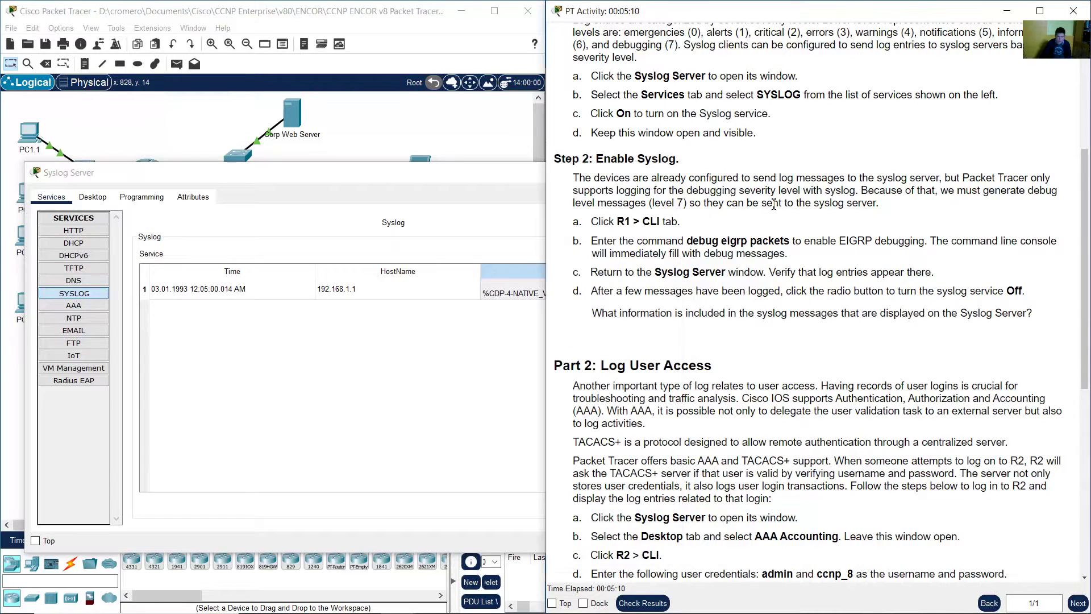
- Open R1's command-line console, moved to the lower left and enlarged
{"action": "left_click_drag", "start_coordinate": [601, 221], "coordinate": [677, 223]}
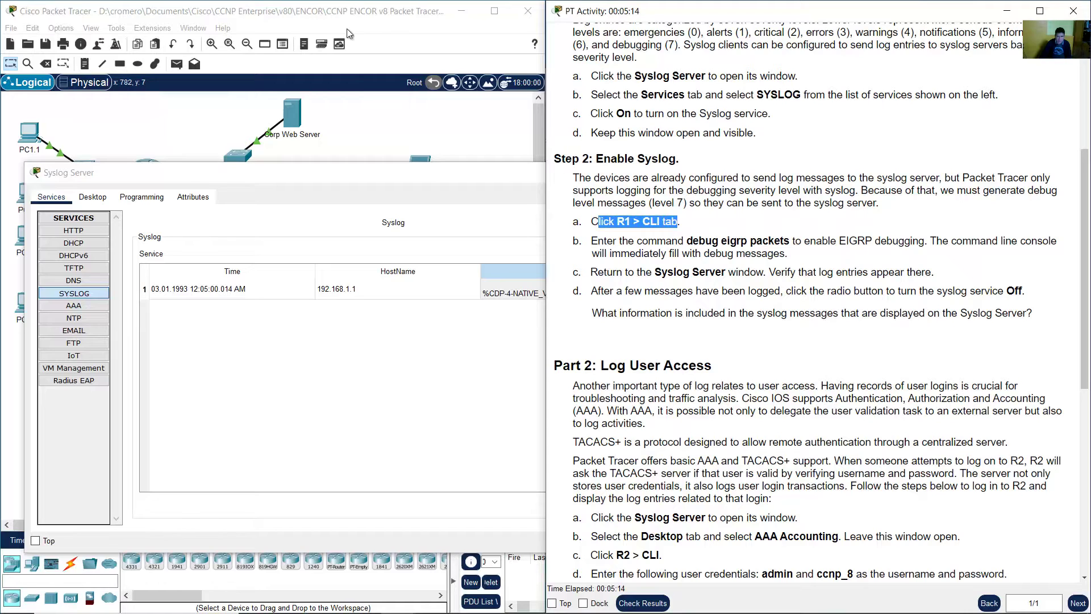
{"action": "left_click", "coordinate": [357, 16]}
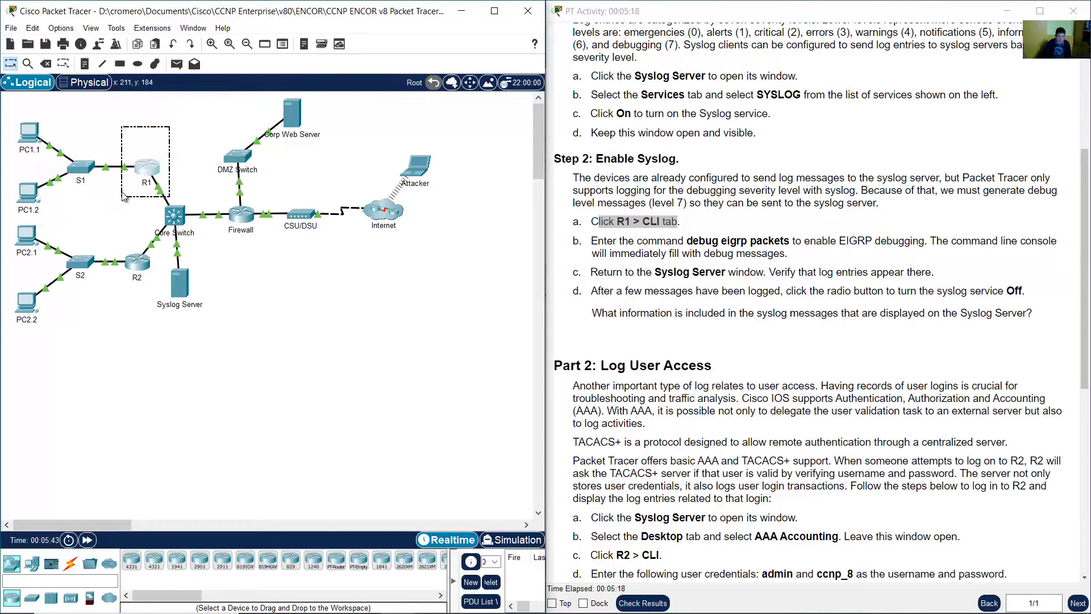
{"action": "left_click", "coordinate": [150, 171]}
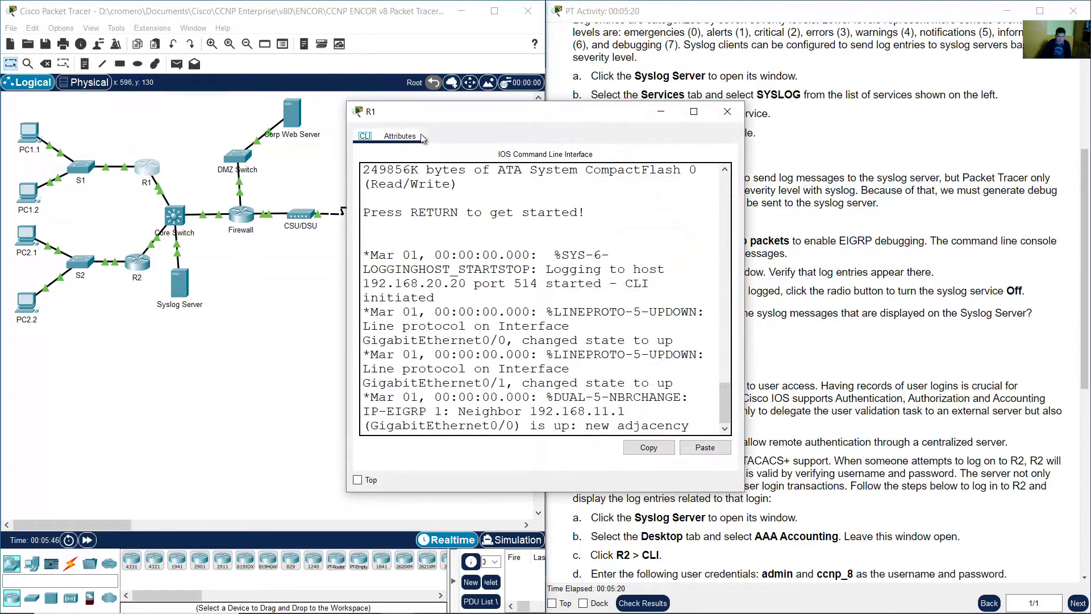
{"action": "left_click_drag", "start_coordinate": [560, 106], "coordinate": [224, 204]}
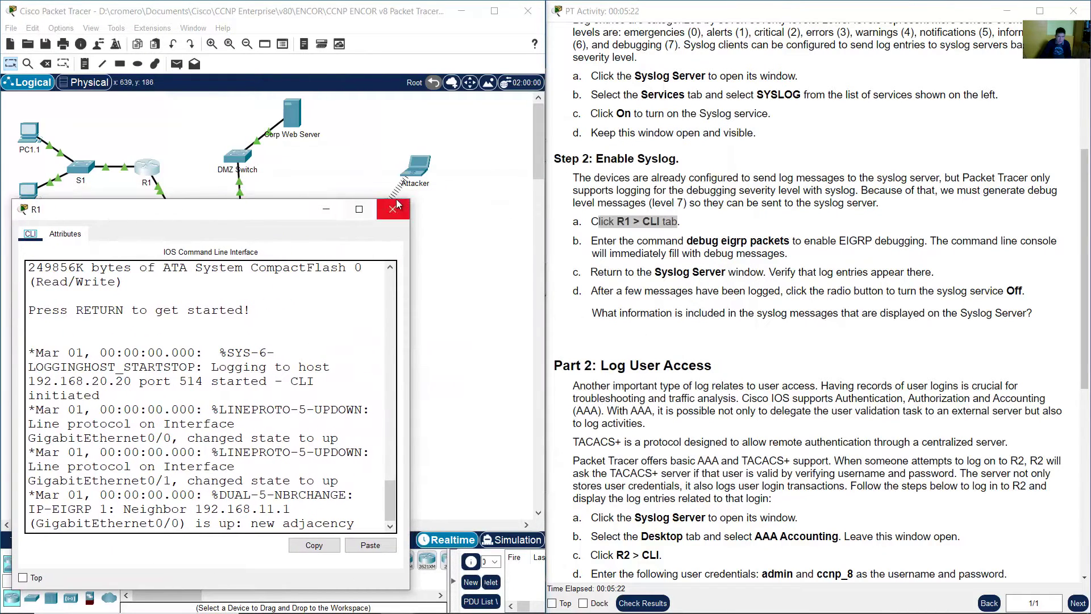
{"action": "left_click_drag", "start_coordinate": [413, 199], "coordinate": [540, 115]}
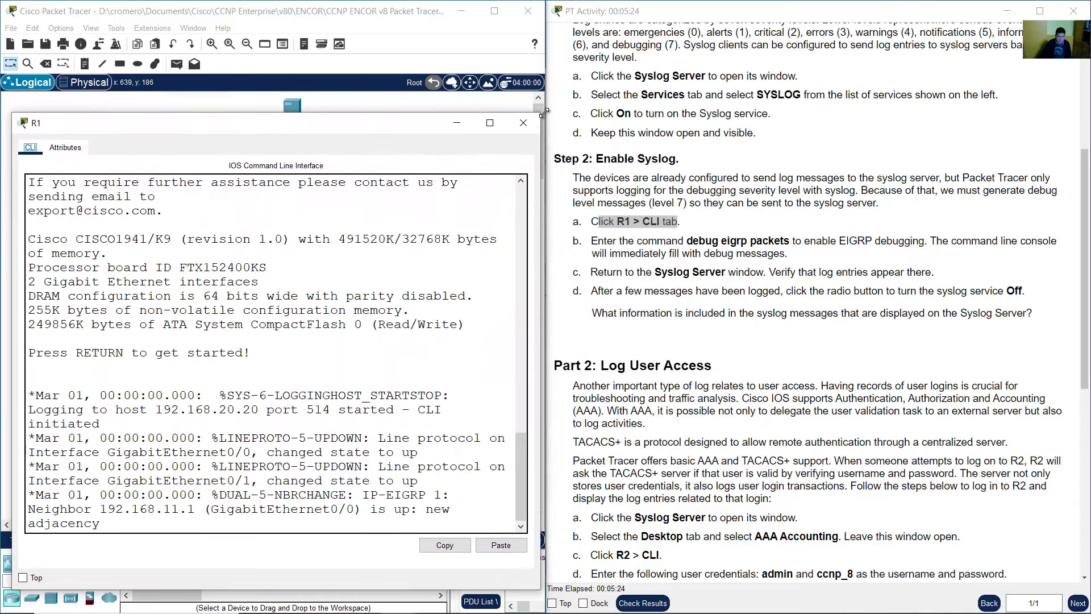
- Read step b about the EIGRP packet debug command
{"action": "left_click_drag", "start_coordinate": [591, 241], "coordinate": [720, 242]}
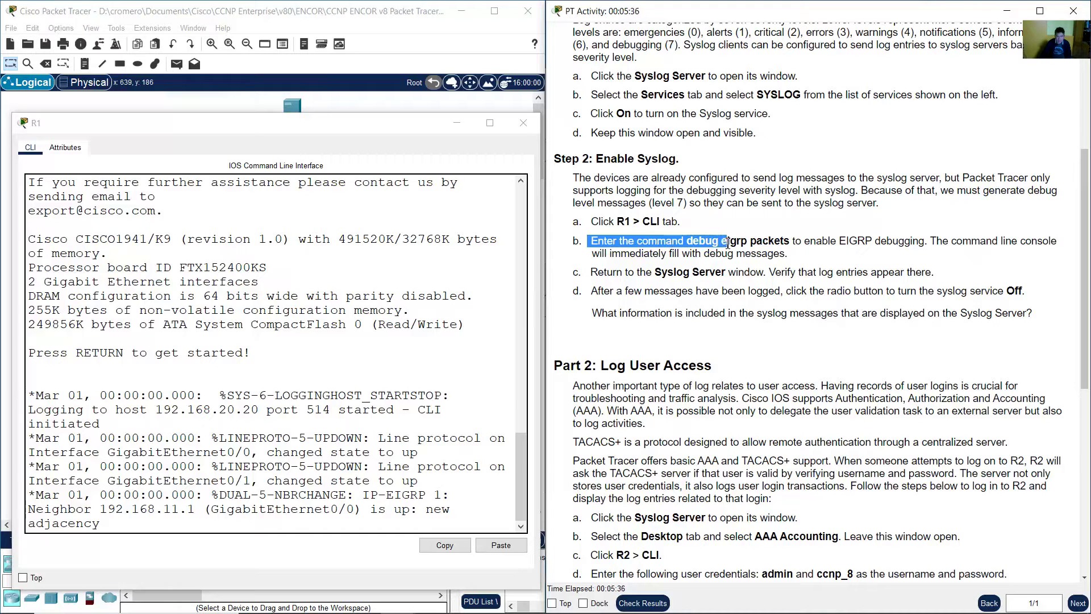
{"action": "left_click_drag", "start_coordinate": [728, 243], "coordinate": [793, 243]}
{"action": "mouse_move", "coordinate": [800, 243]}
{"action": "left_mouse_down"}
{"action": "mouse_move", "coordinate": [1057, 243]}
{"action": "mouse_move", "coordinate": [680, 259]}
{"action": "mouse_move", "coordinate": [795, 259]}
{"action": "left_mouse_up"}
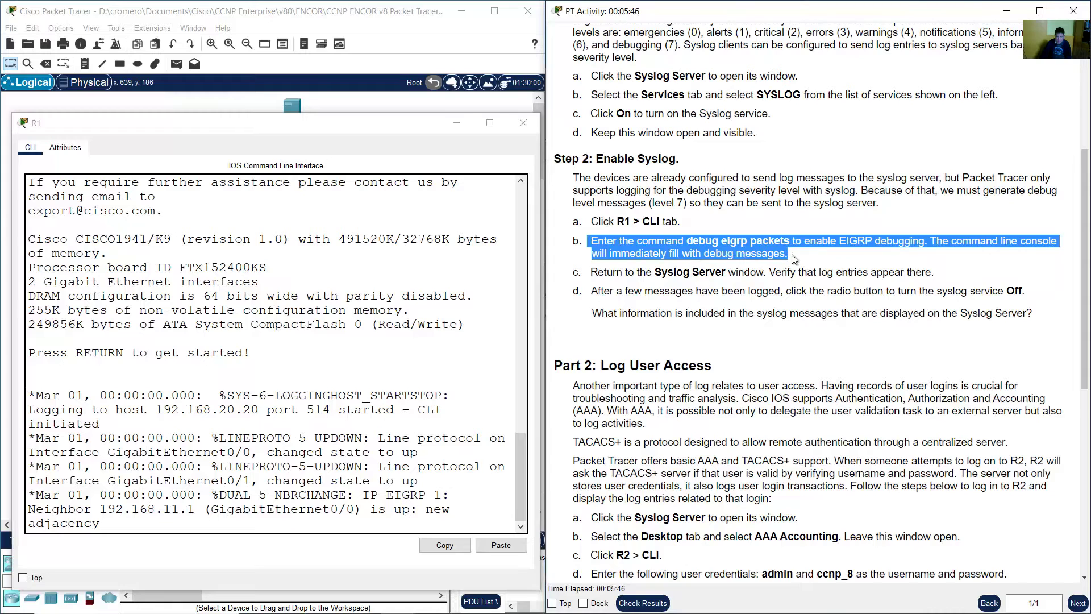
- Try debug eigrp packets at the R1> prompt, then enter privileged mode with enable
{"action": "left_click", "coordinate": [346, 398]}
{"action": "key", "text": "Return"}
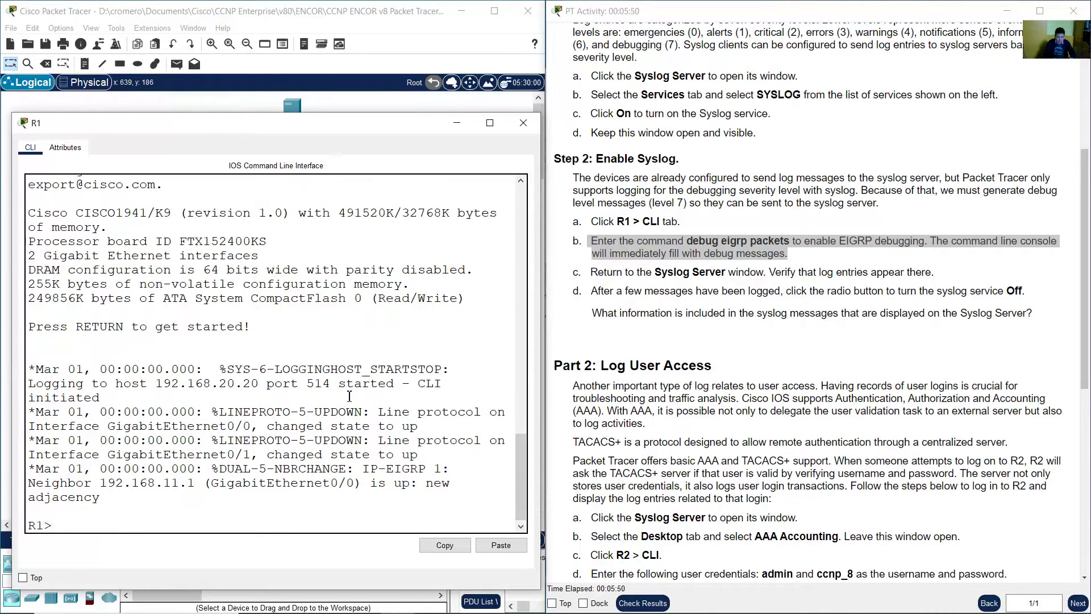
{"action": "type", "text": "debug eigrp packets"}
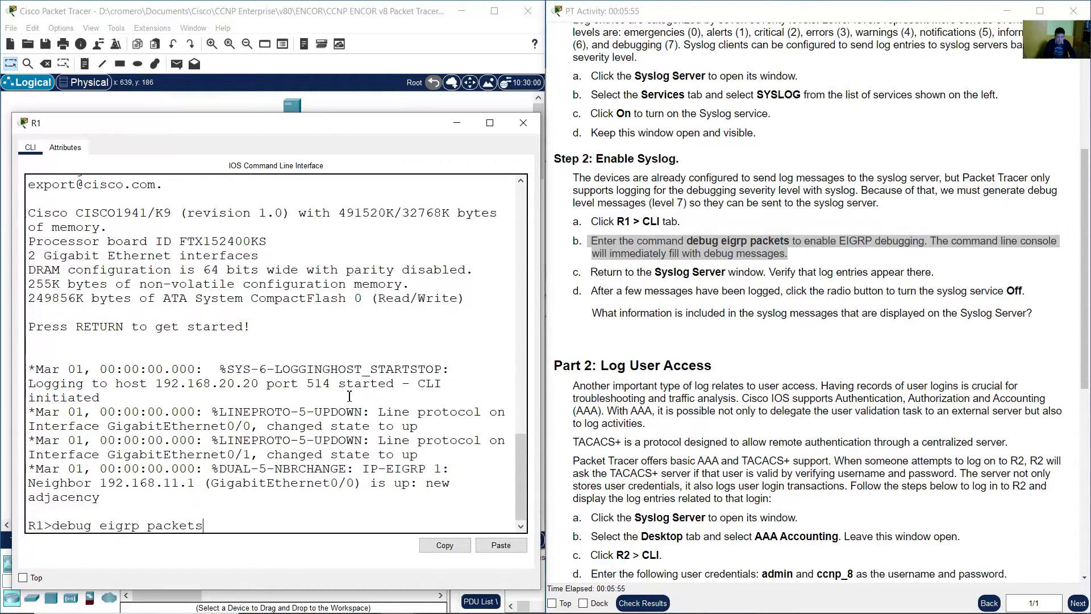
{"action": "key", "text": "Return"}
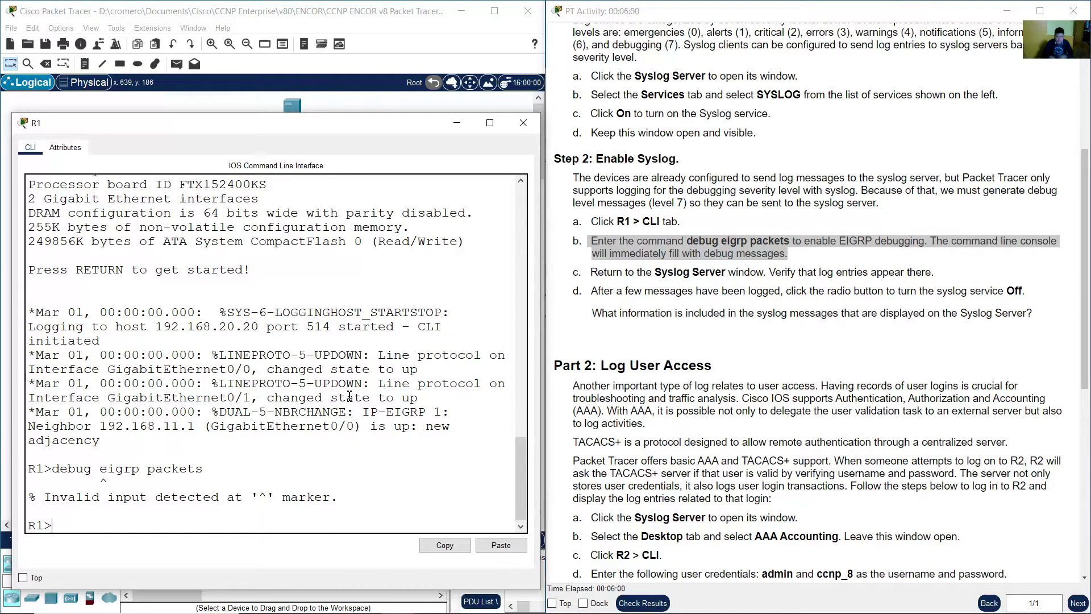
{"action": "type", "text": "enable"}
{"action": "key", "text": "Return"}
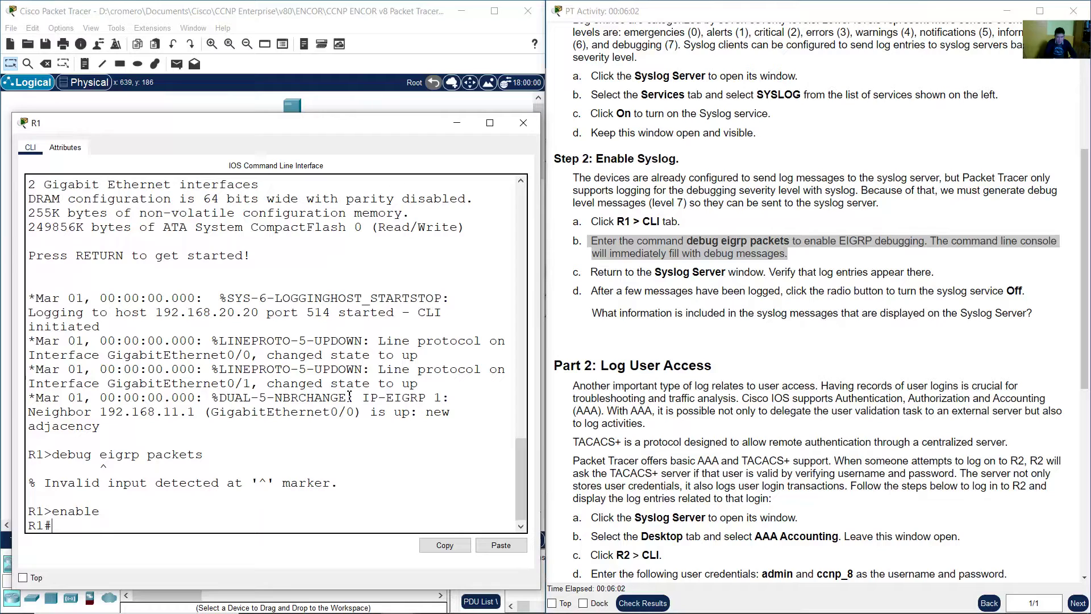
- Rerun debug eigrp packets at the R1# prompt and review the HELLO debug lines
{"action": "left_click_drag", "start_coordinate": [53, 525], "coordinate": [28, 525]}
{"action": "left_click", "coordinate": [319, 381]}
{"action": "key", "text": "Up"}
{"action": "key", "text": "Up"}
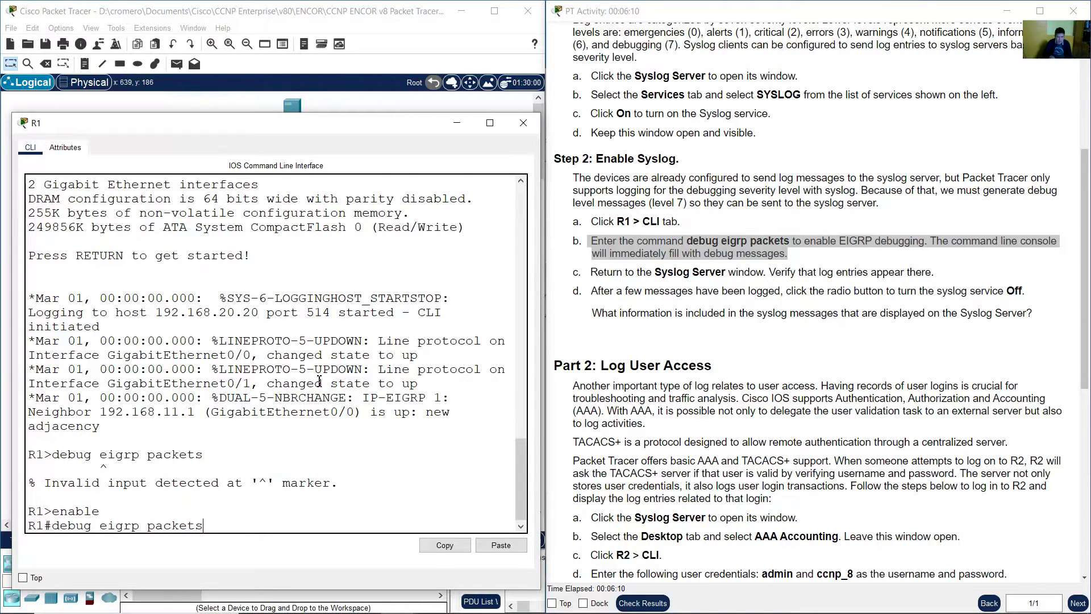
{"action": "key", "text": "Return"}
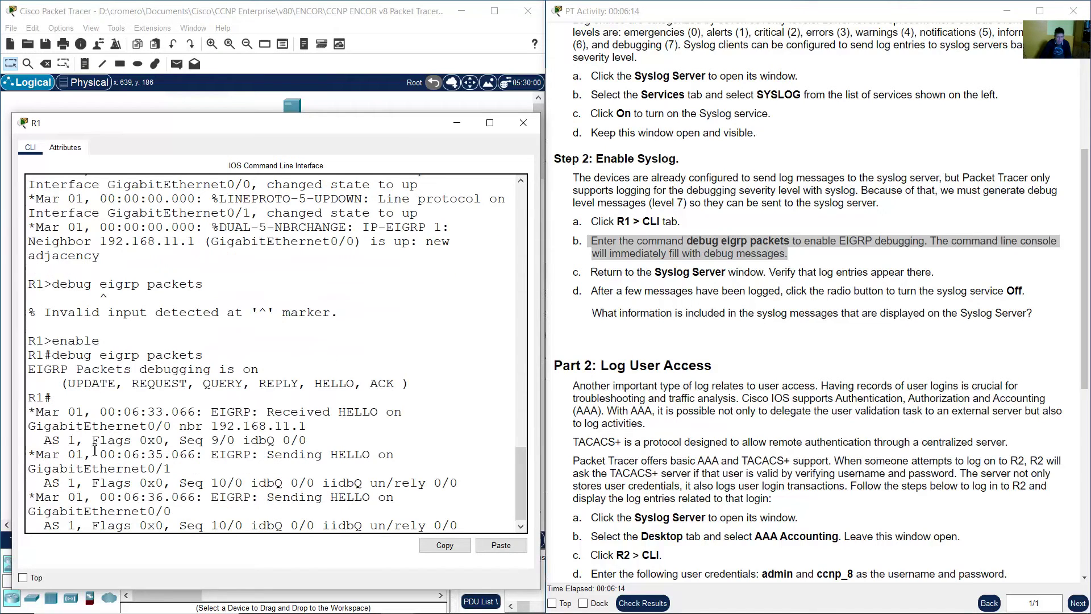
{"action": "left_click_drag", "start_coordinate": [91, 421], "coordinate": [205, 466]}
{"action": "left_click", "coordinate": [91, 410]}
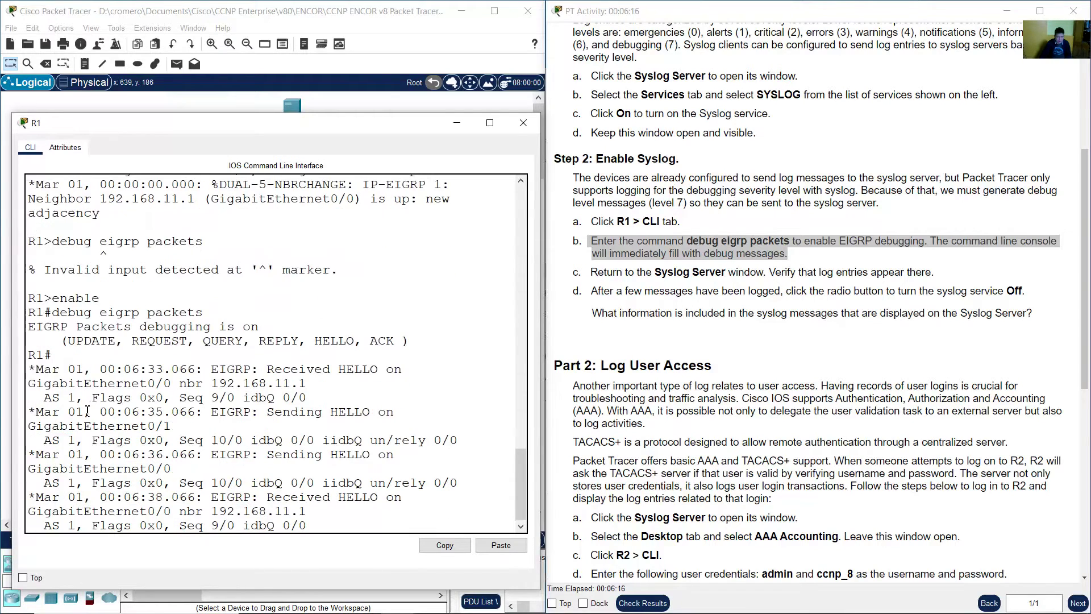
{"action": "left_click_drag", "start_coordinate": [29, 369], "coordinate": [460, 497]}
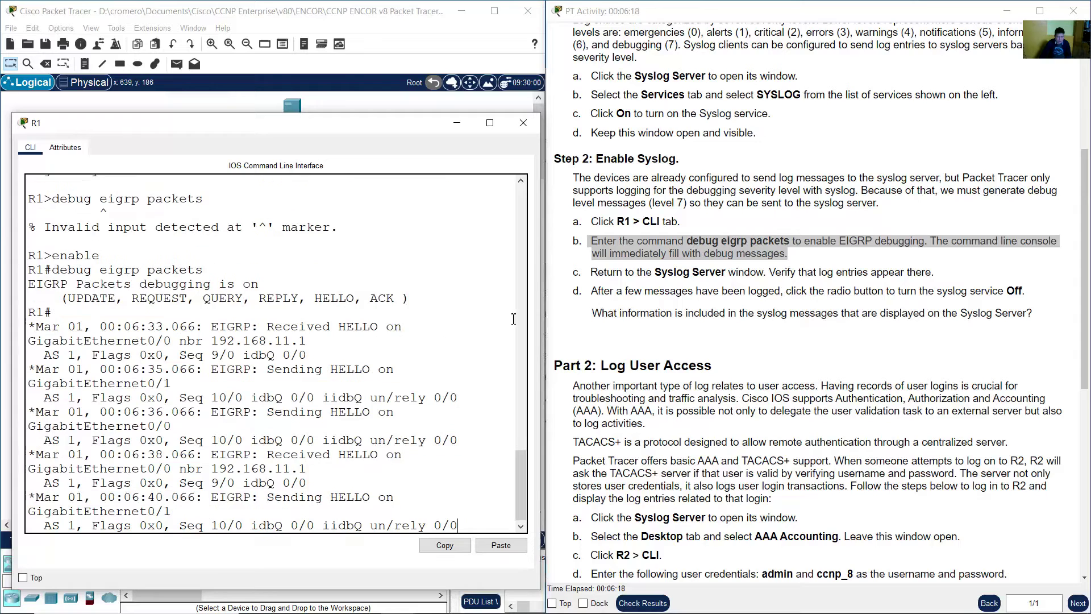
- Compare more HELLO debug entries with step c, then bring back the network topology
{"action": "left_click", "coordinate": [665, 294]}
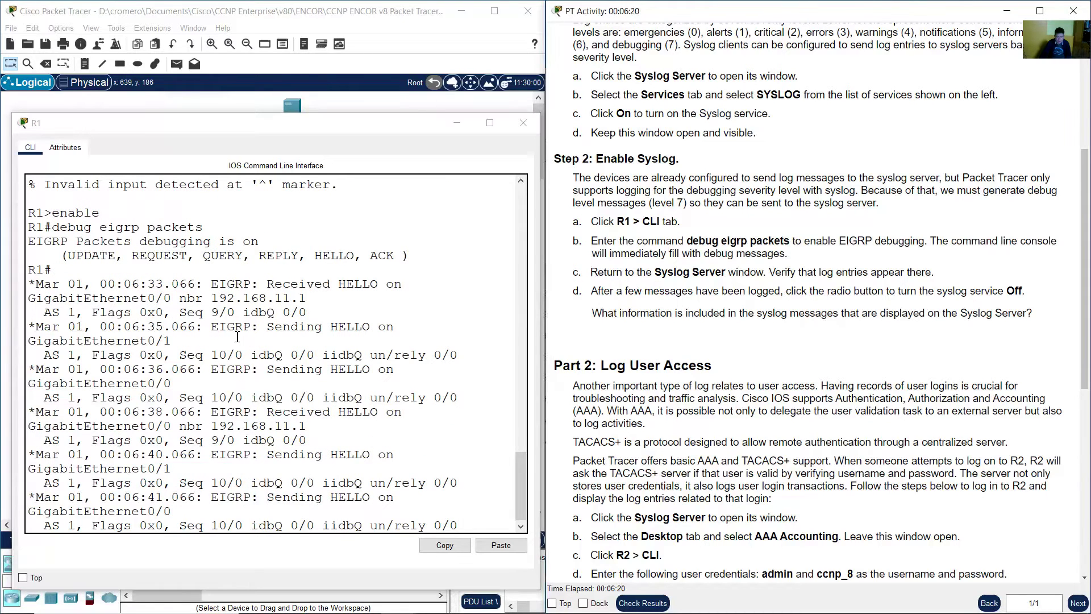
{"action": "left_click_drag", "start_coordinate": [188, 307], "coordinate": [261, 426]}
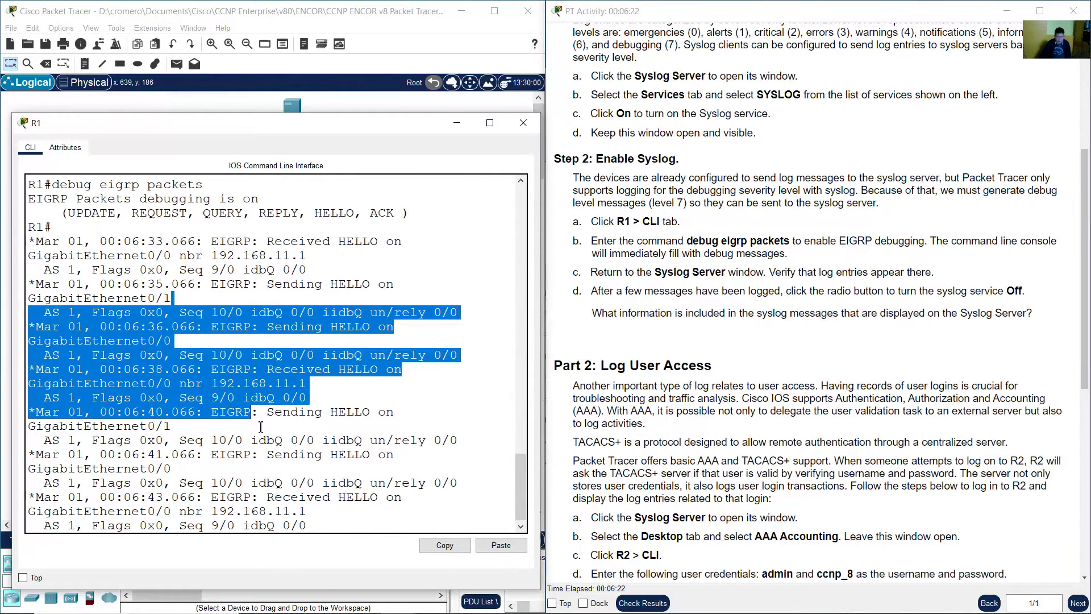
{"action": "left_click_drag", "start_coordinate": [94, 270], "coordinate": [398, 285]}
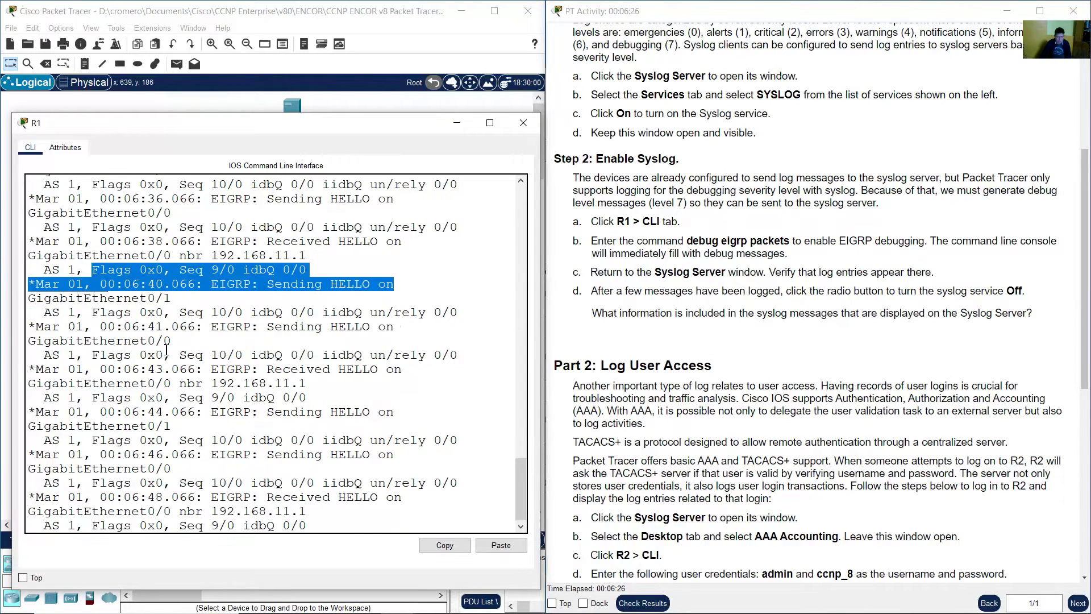
{"action": "left_click", "coordinate": [619, 324]}
{"action": "left_click_drag", "start_coordinate": [597, 273], "coordinate": [763, 273]}
{"action": "left_click", "coordinate": [430, 98]}
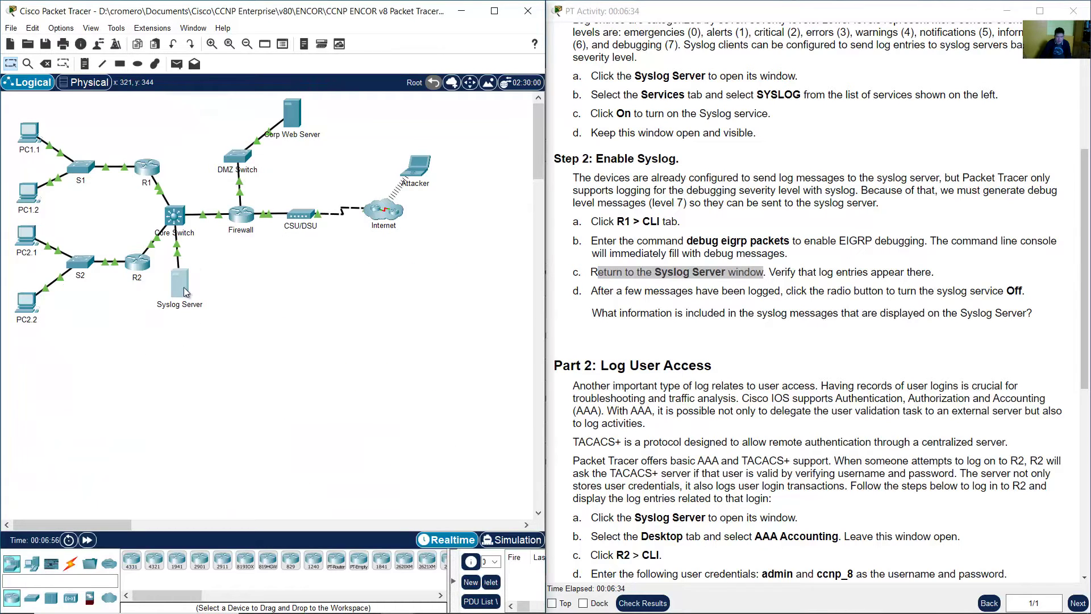
- Open the Syslog Server log and step through EIGRP HELLO entries from 192.168.11.2 to row 8
{"action": "left_click", "coordinate": [179, 284]}
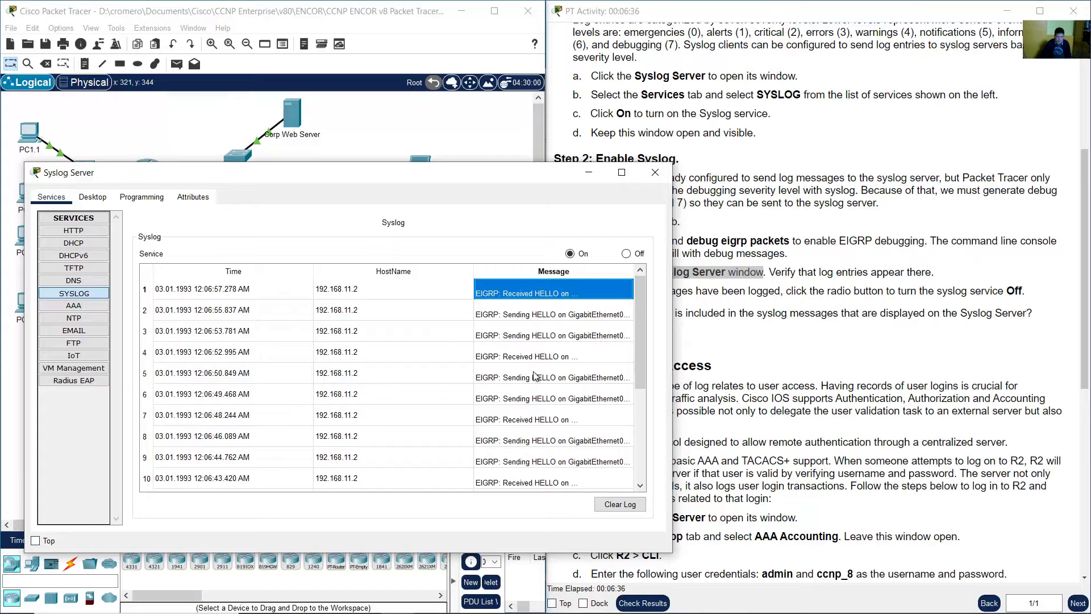
{"action": "left_click", "coordinate": [492, 357]}
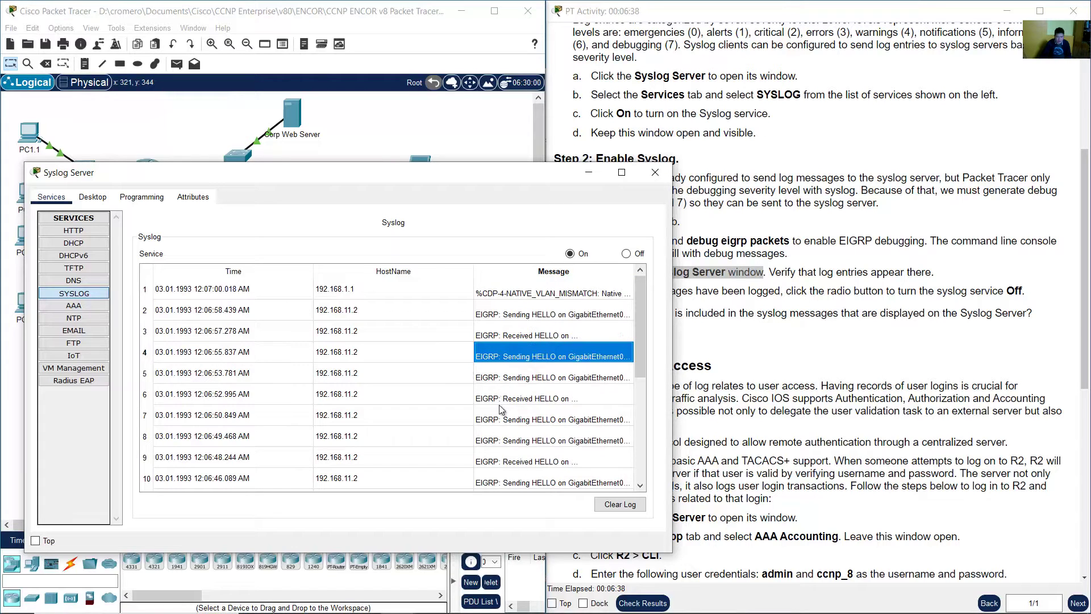
{"action": "left_click_drag", "start_coordinate": [498, 380], "coordinate": [508, 435]}
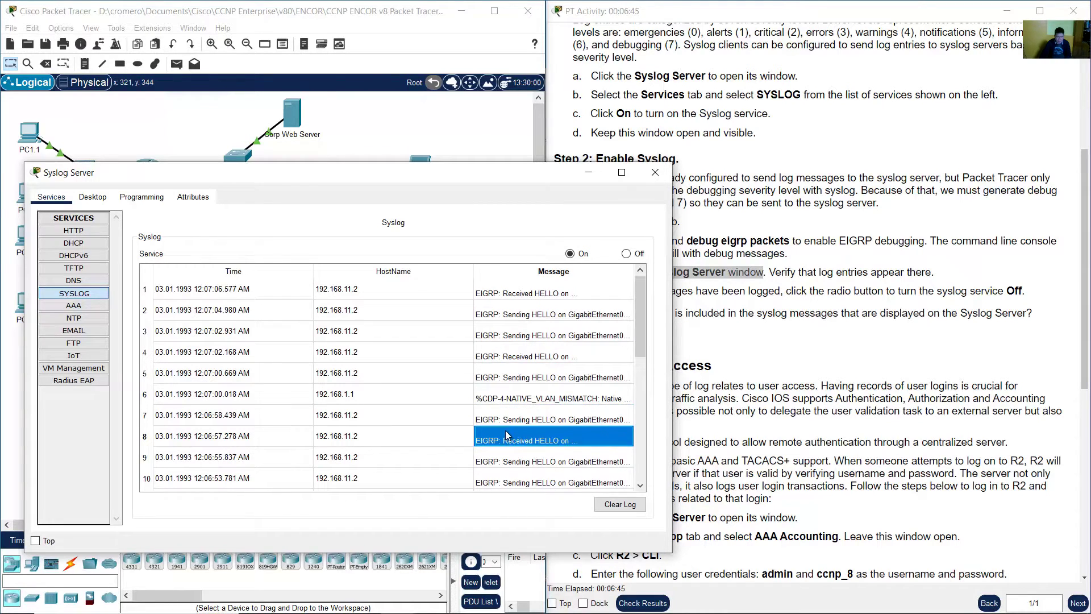
- Read the step c verification text and the start of step d
{"action": "left_click", "coordinate": [796, 281]}
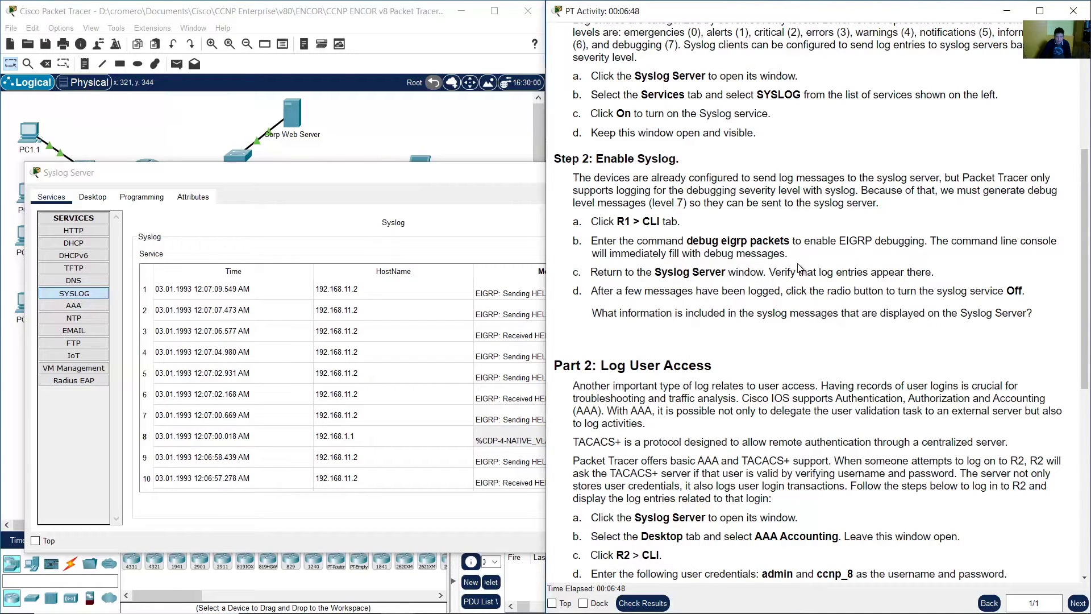
{"action": "left_click_drag", "start_coordinate": [775, 272], "coordinate": [932, 272]}
{"action": "left_click", "coordinate": [933, 272]}
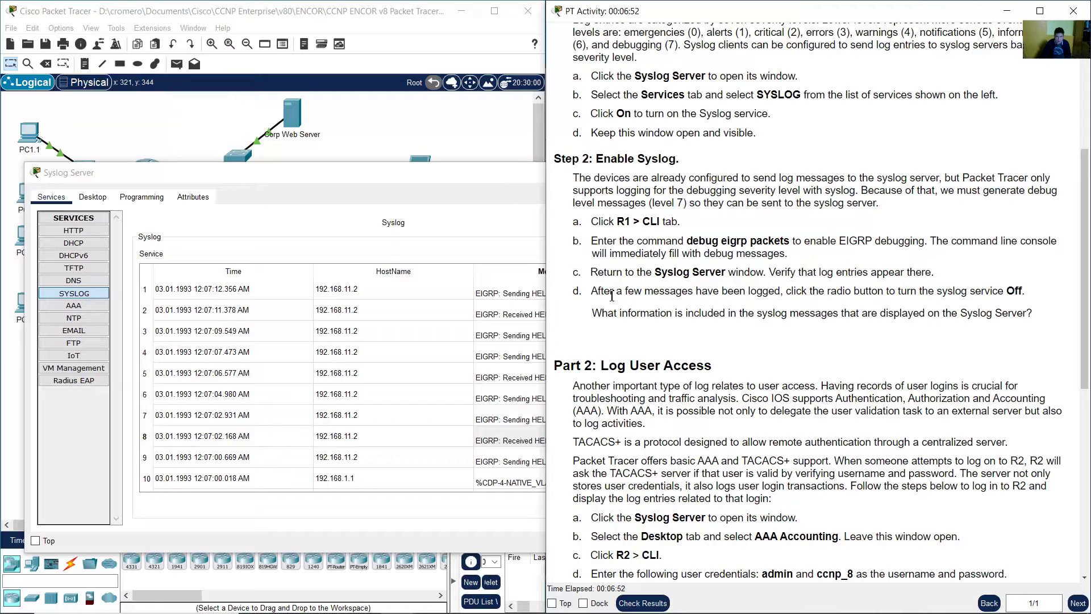
{"action": "left_click_drag", "start_coordinate": [591, 291], "coordinate": [1027, 291]}
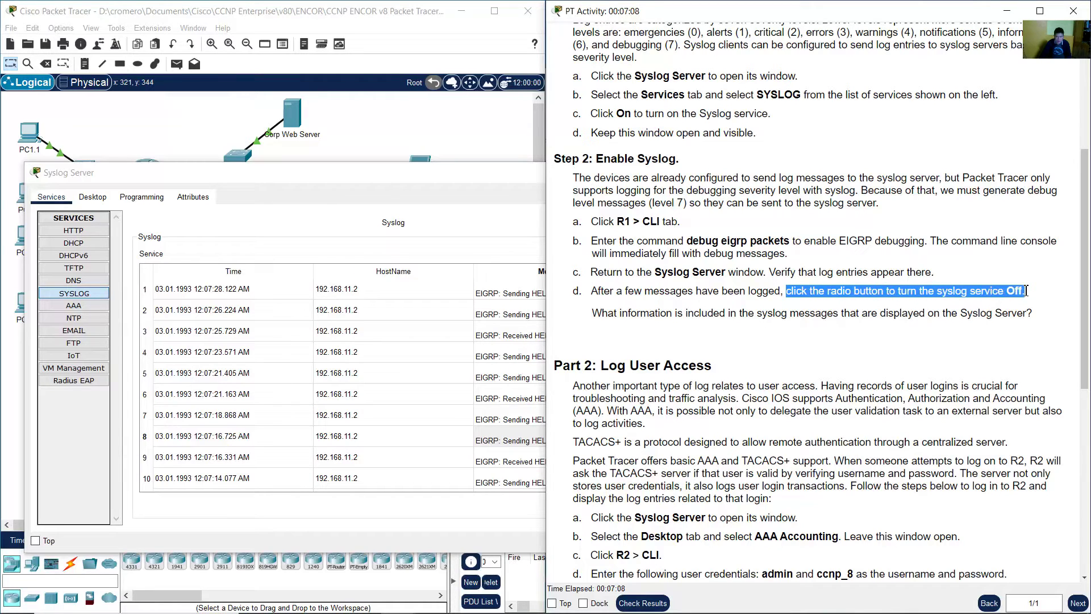
{"action": "left_click", "coordinate": [438, 194]}
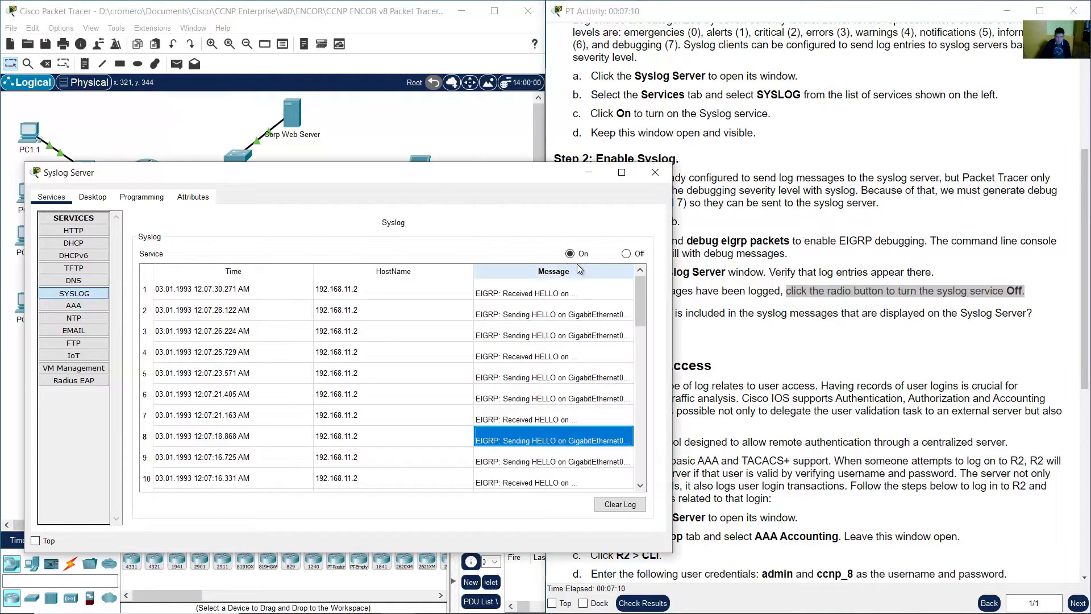
- Turn the Syslog service Off and read the question about syslog message contents
{"action": "left_click", "coordinate": [627, 254]}
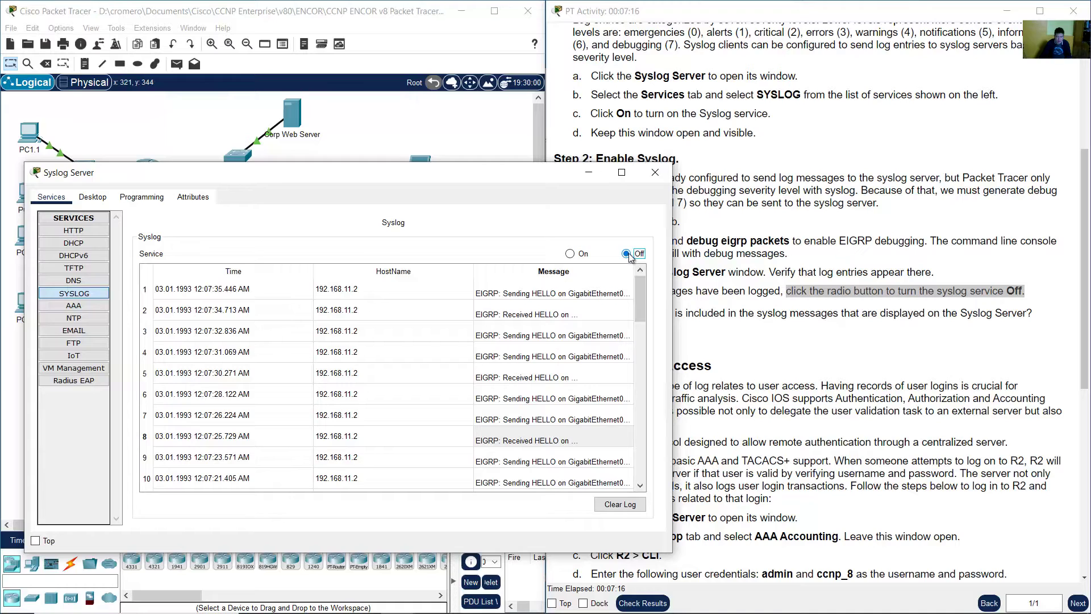
{"action": "left_click", "coordinate": [746, 266]}
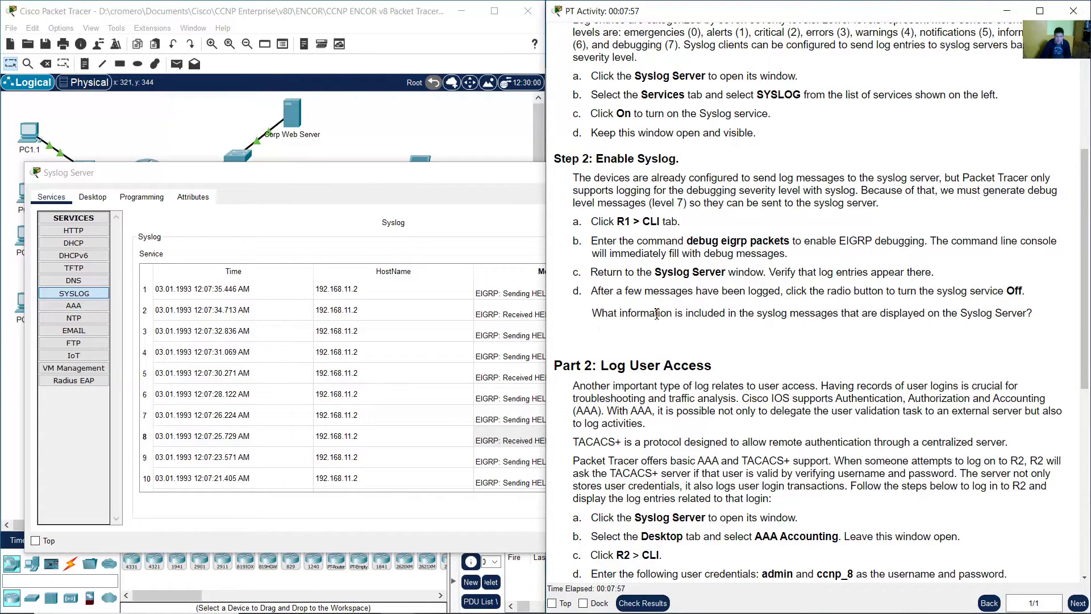
{"action": "left_click_drag", "start_coordinate": [594, 317], "coordinate": [1035, 319]}
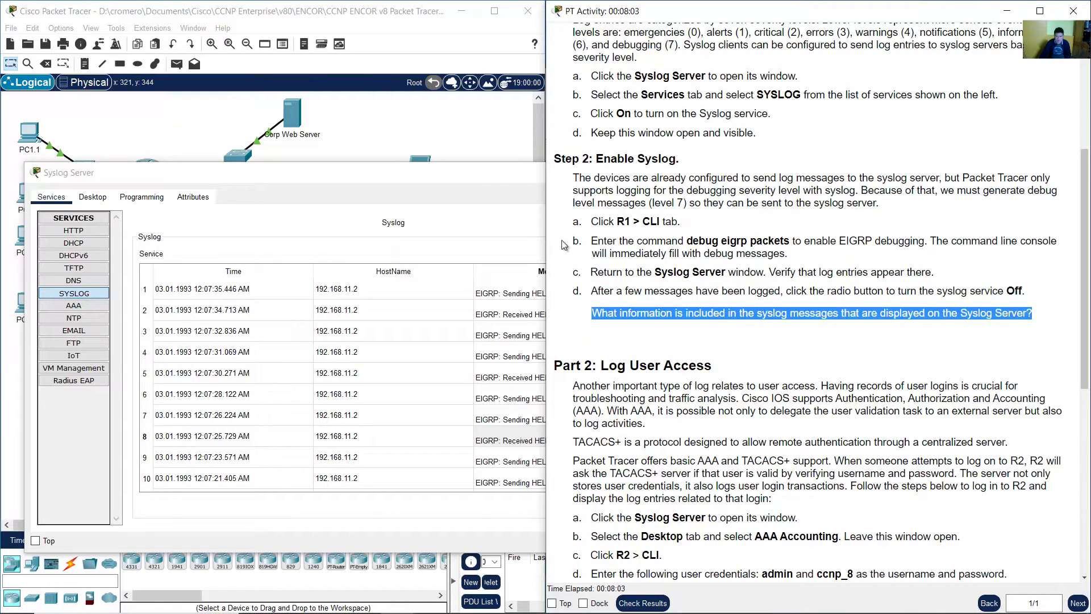
{"action": "left_click", "coordinate": [482, 177]}
{"action": "left_click_drag", "start_coordinate": [484, 180], "coordinate": [494, 136]}
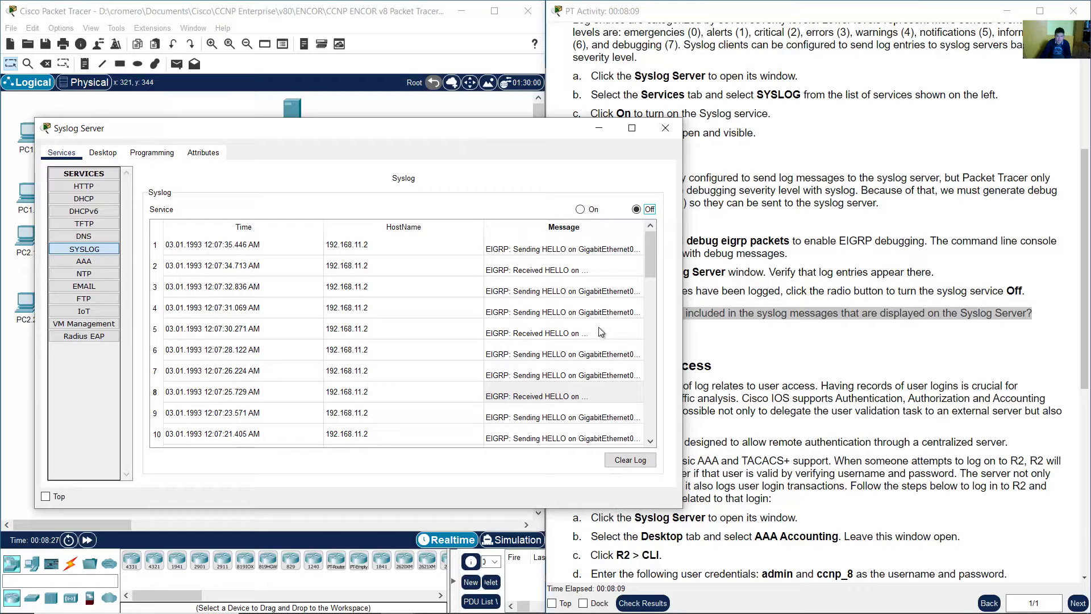
{"action": "left_click", "coordinate": [547, 315]}
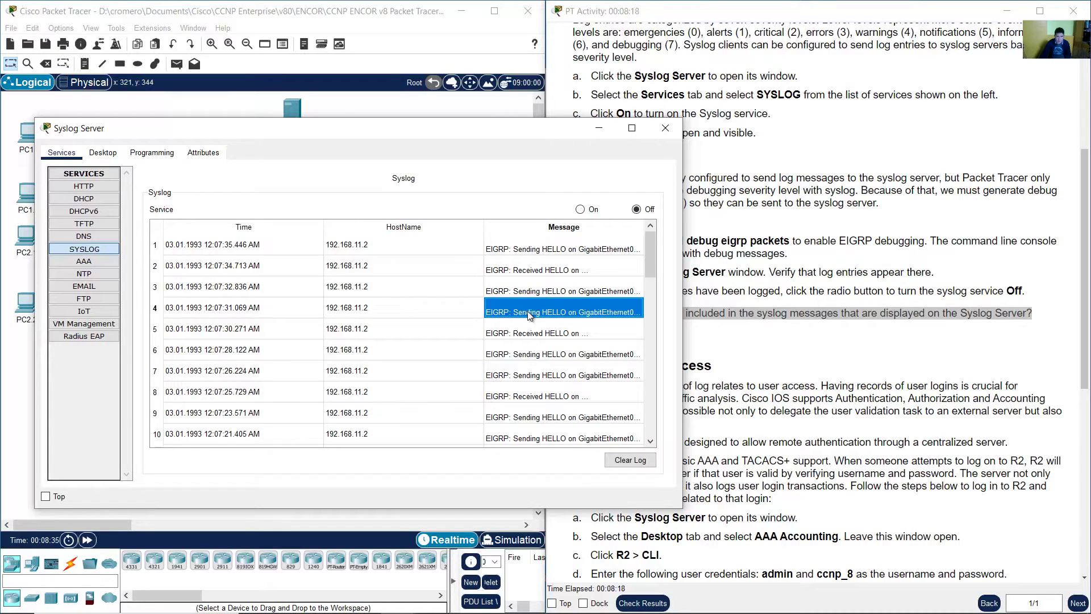
{"action": "double_click", "coordinate": [563, 310]}
{"action": "key", "text": "Home"}
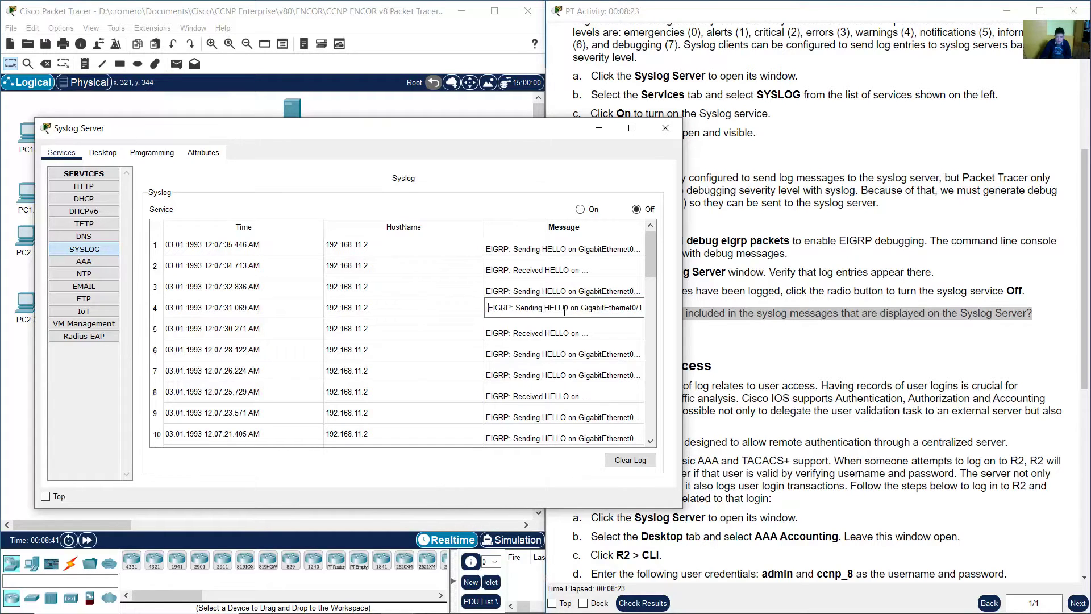
{"action": "key", "text": "Right"}
{"action": "key", "text": "Right"}
{"action": "key", "text": "Right"}
{"action": "key", "text": "Right"}
{"action": "key", "text": "Right"}
{"action": "key", "text": "Right"}
{"action": "key", "text": "Right"}
{"action": "key", "text": "Right"}
{"action": "key", "text": "Right"}
{"action": "key", "text": "Right"}
{"action": "key", "text": "Right"}
{"action": "key", "text": "Right"}
{"action": "key", "text": "Right"}
{"action": "key", "text": "Right"}
{"action": "key", "text": "Right"}
{"action": "key", "text": "Right"}
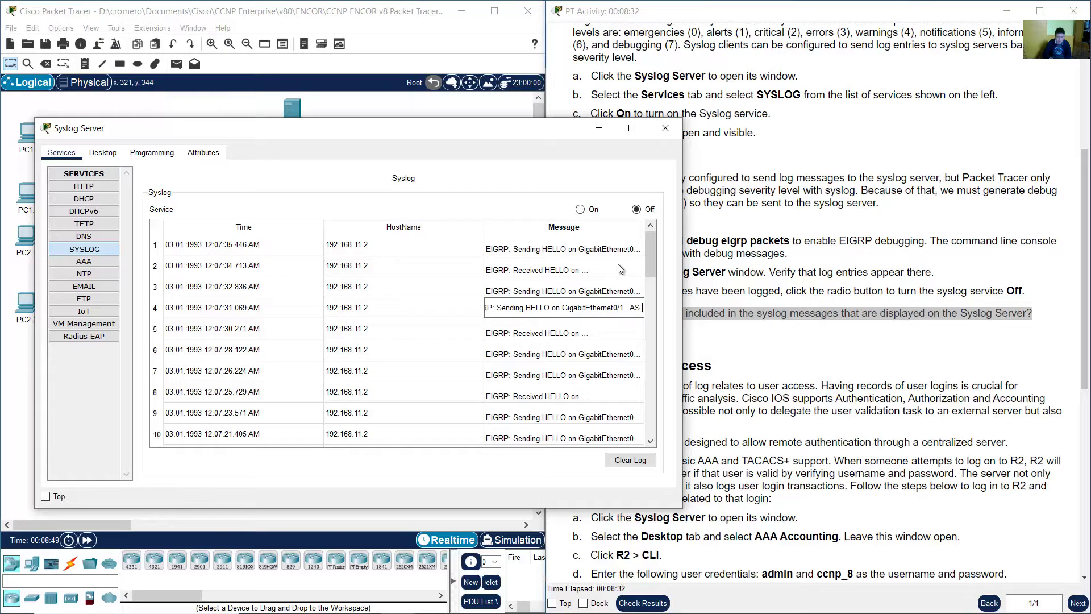
{"action": "key", "text": "Right"}
{"action": "key", "text": "Right"}
{"action": "key", "text": "Right"}
{"action": "key", "text": "Right"}
{"action": "key", "text": "Right"}
{"action": "key", "text": "Right"}
{"action": "key", "text": "Right"}
{"action": "key", "text": "Right"}
{"action": "key", "text": "Right"}
{"action": "key", "text": "Right"}
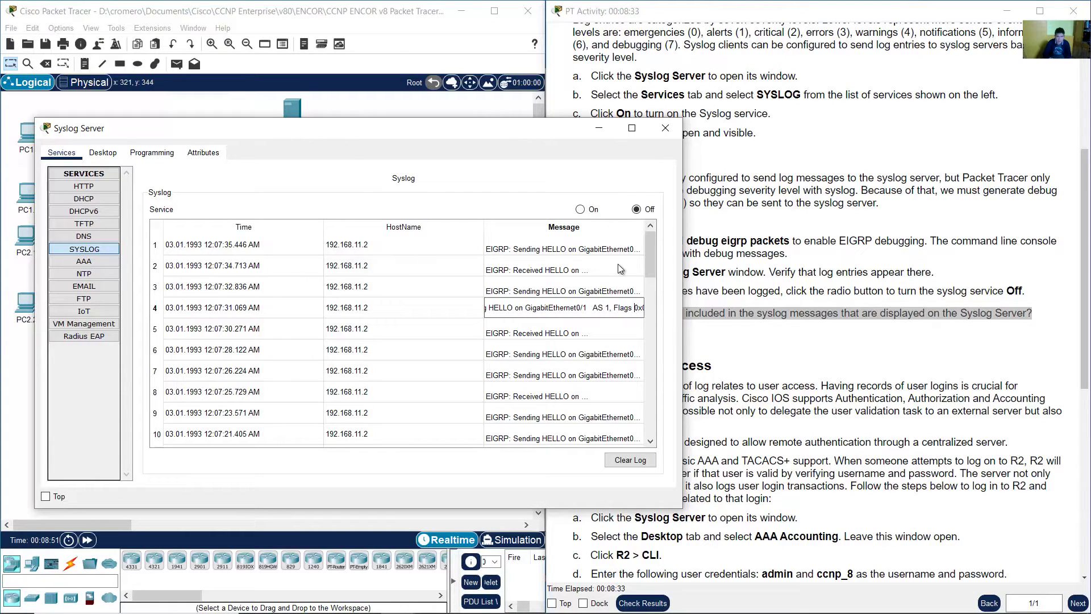
{"action": "key", "text": "Right"}
{"action": "key", "text": "Right"}
{"action": "key", "text": "Right"}
{"action": "key", "text": "Right"}
{"action": "key", "text": "Right"}
{"action": "key", "text": "Right"}
{"action": "key", "text": "Right"}
{"action": "key", "text": "Right"}
{"action": "key", "text": "Right"}
{"action": "key", "text": "Right"}
{"action": "key", "text": "Right"}
{"action": "key", "text": "Right"}
{"action": "key", "text": "Right"}
{"action": "key", "text": "Right"}
{"action": "key", "text": "Right"}
{"action": "key", "text": "Right"}
{"action": "key", "text": "Right"}
{"action": "key", "text": "Right"}
{"action": "key", "text": "Right"}
{"action": "key", "text": "Right"}
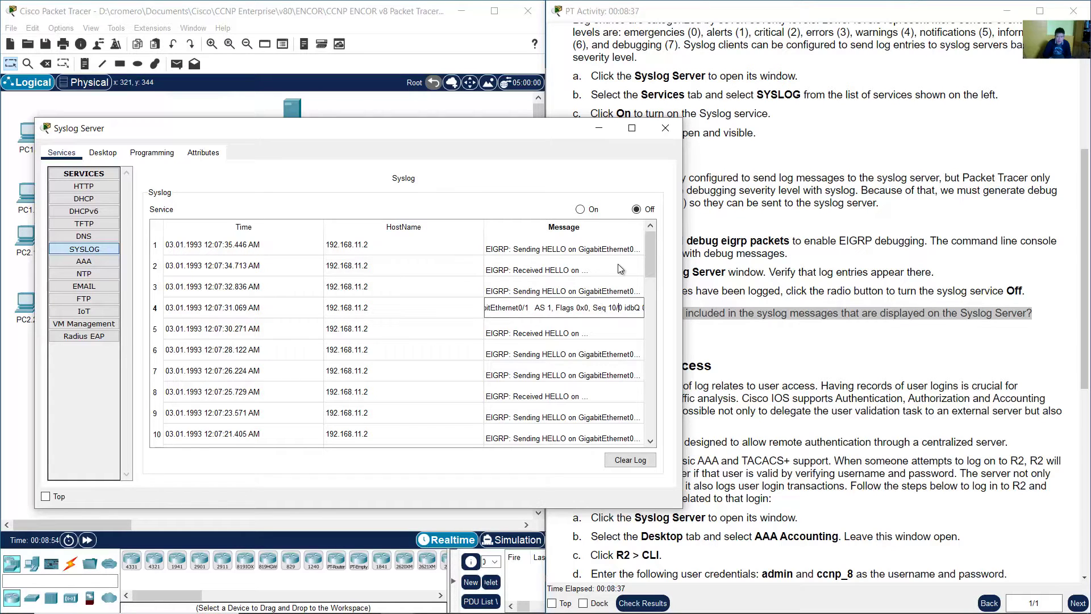
{"action": "key", "text": "Right"}
{"action": "key", "text": "Right"}
{"action": "key", "text": "Right"}
{"action": "key", "text": "Right"}
{"action": "key", "text": "Right"}
{"action": "key", "text": "Right"}
{"action": "key", "text": "Right"}
{"action": "key", "text": "Right"}
{"action": "key", "text": "Right"}
{"action": "key", "text": "Right"}
{"action": "key", "text": "Right"}
{"action": "key", "text": "Right"}
{"action": "key", "text": "Right"}
{"action": "key", "text": "Right"}
{"action": "key", "text": "Right"}
{"action": "key", "text": "Right"}
{"action": "key", "text": "Right"}
{"action": "key", "text": "Right"}
{"action": "key", "text": "Right"}
{"action": "key", "text": "Right"}
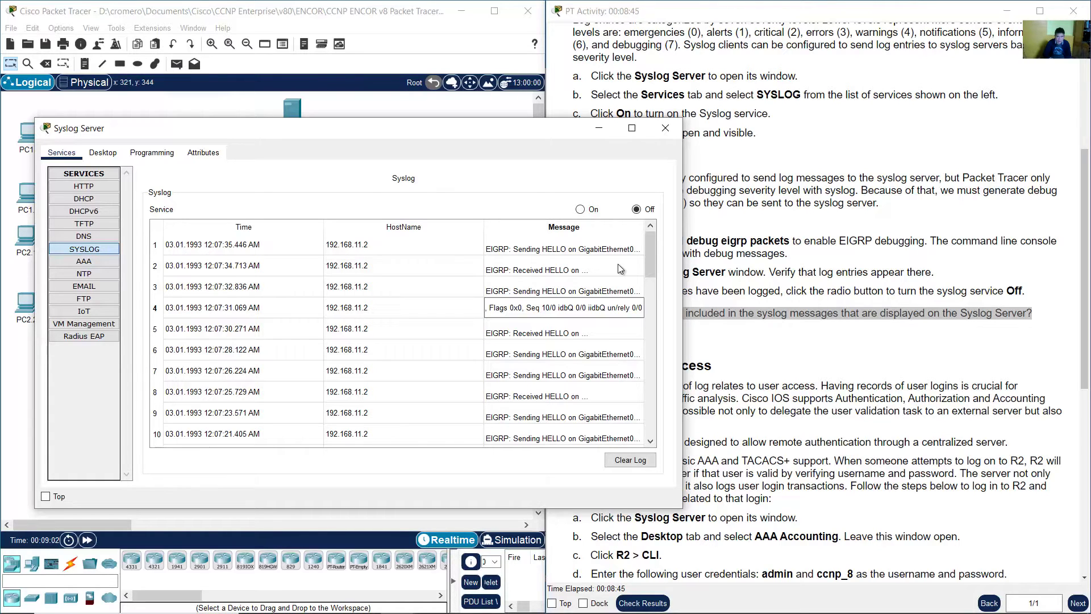
{"action": "left_click", "coordinate": [545, 334]}
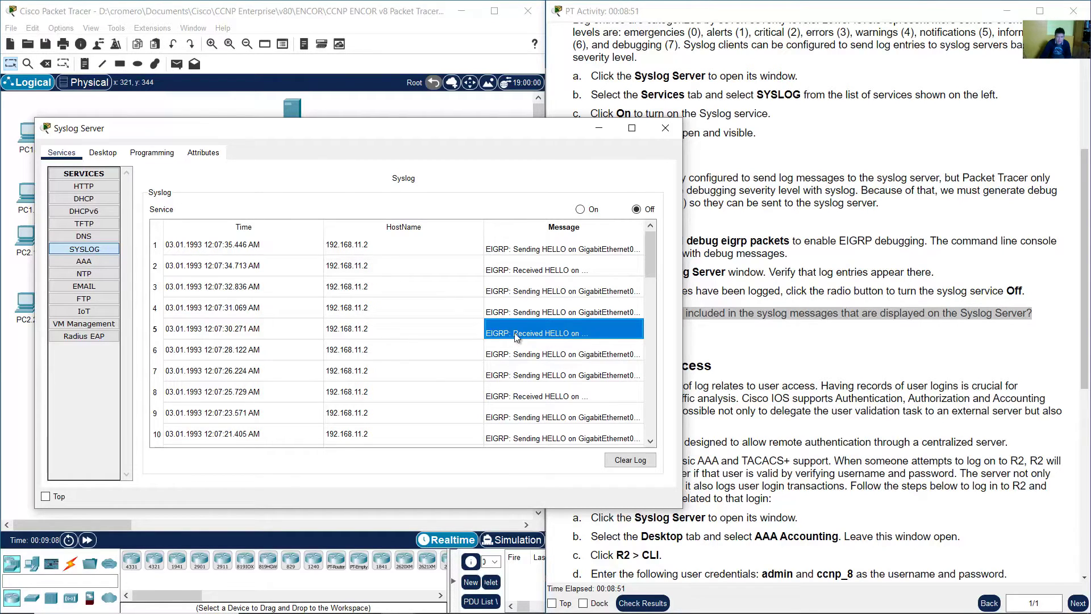
{"action": "scroll", "coordinate": [560, 341], "scroll_direction": "down", "scroll_amount": 1}
{"action": "scroll", "coordinate": [561, 343], "scroll_direction": "down", "scroll_amount": 5}
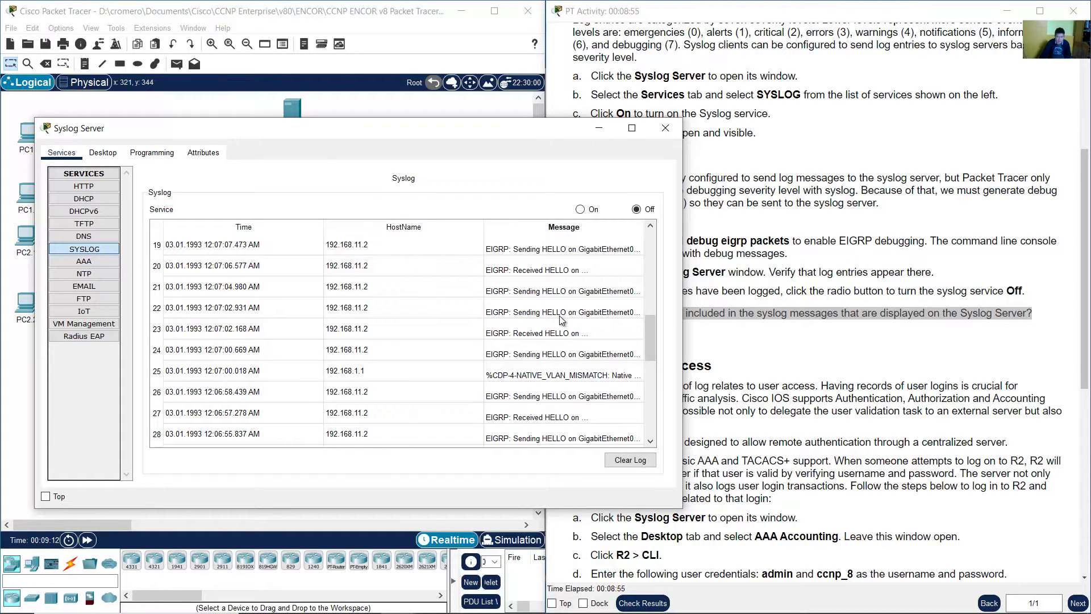
{"action": "left_click", "coordinate": [541, 291]}
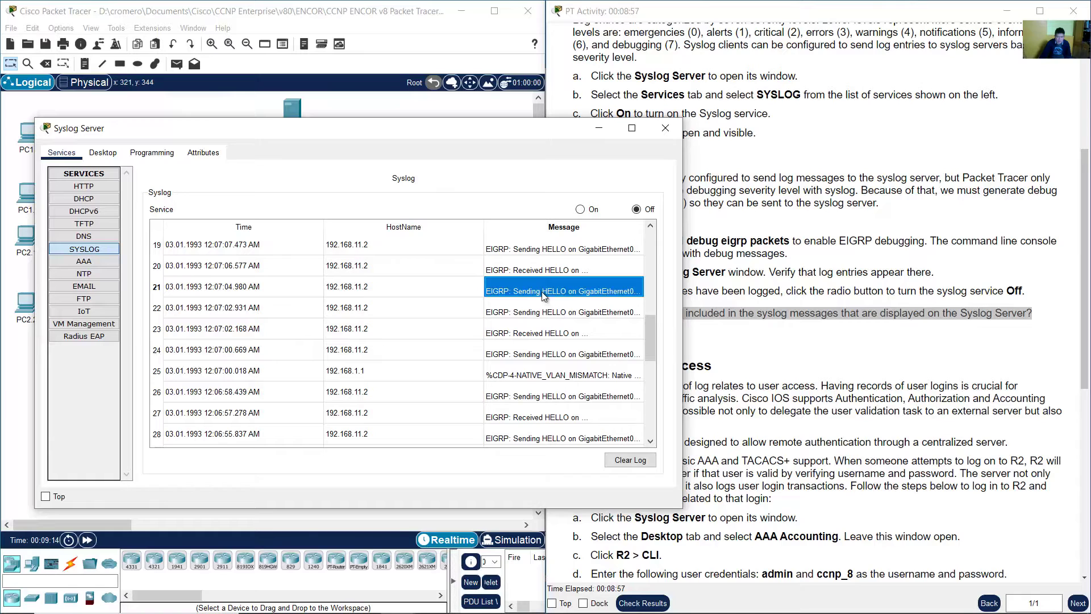
{"action": "left_click", "coordinate": [548, 336]}
{"action": "left_click", "coordinate": [560, 292]}
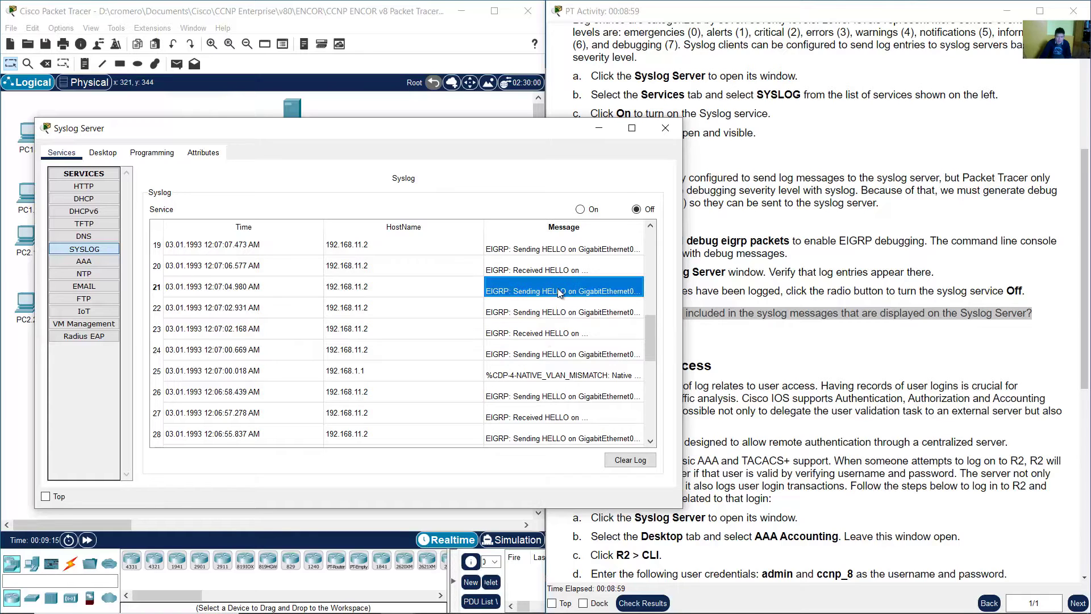
{"action": "left_click", "coordinate": [561, 333]}
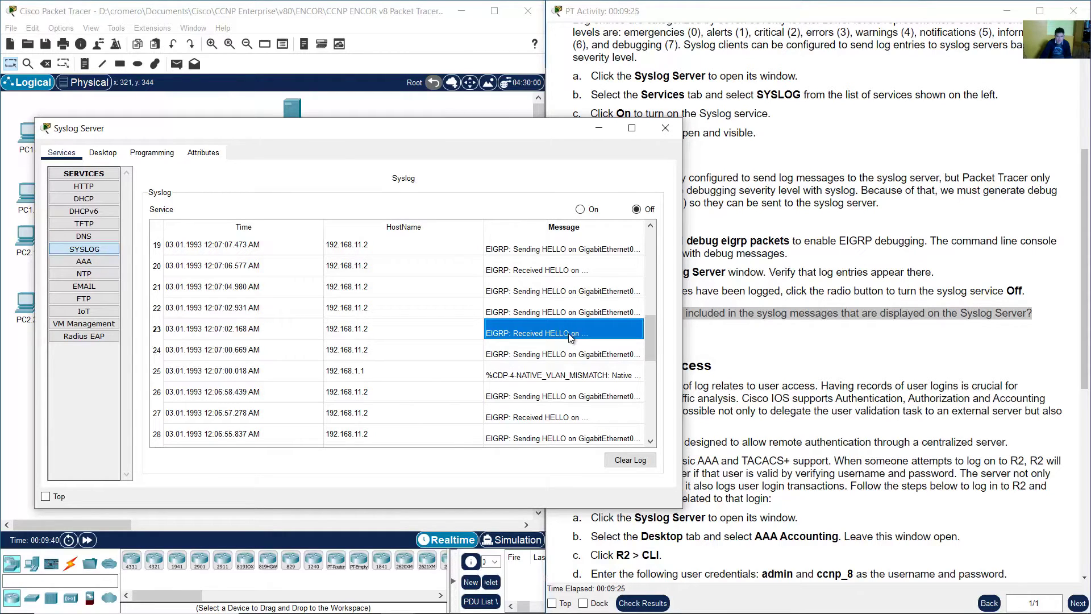
{"action": "left_click", "coordinate": [264, 328]}
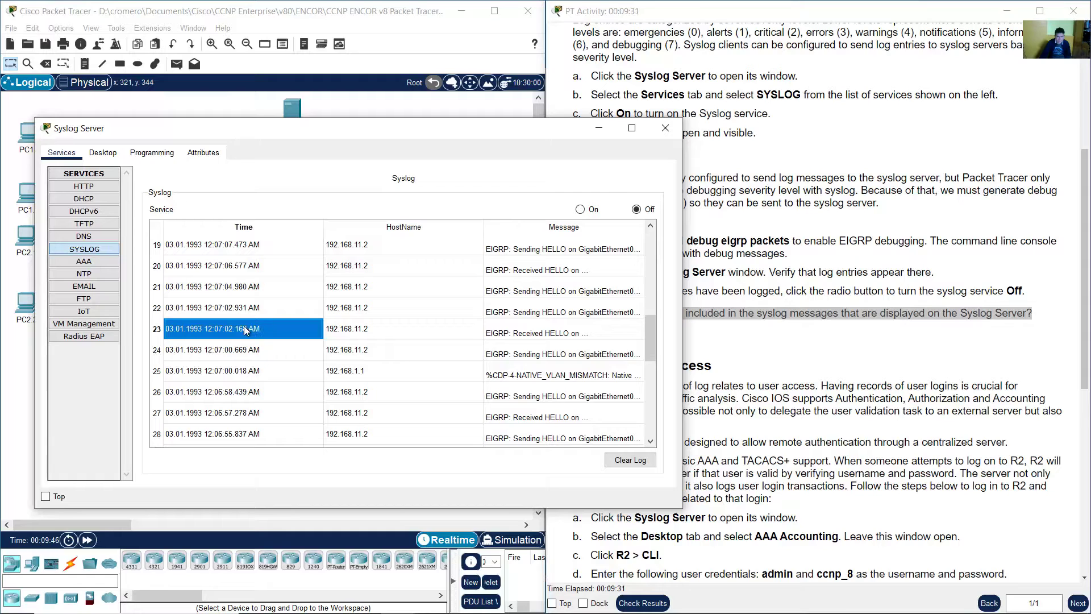
{"action": "left_click", "coordinate": [548, 328]}
{"action": "double_click", "coordinate": [548, 328]}
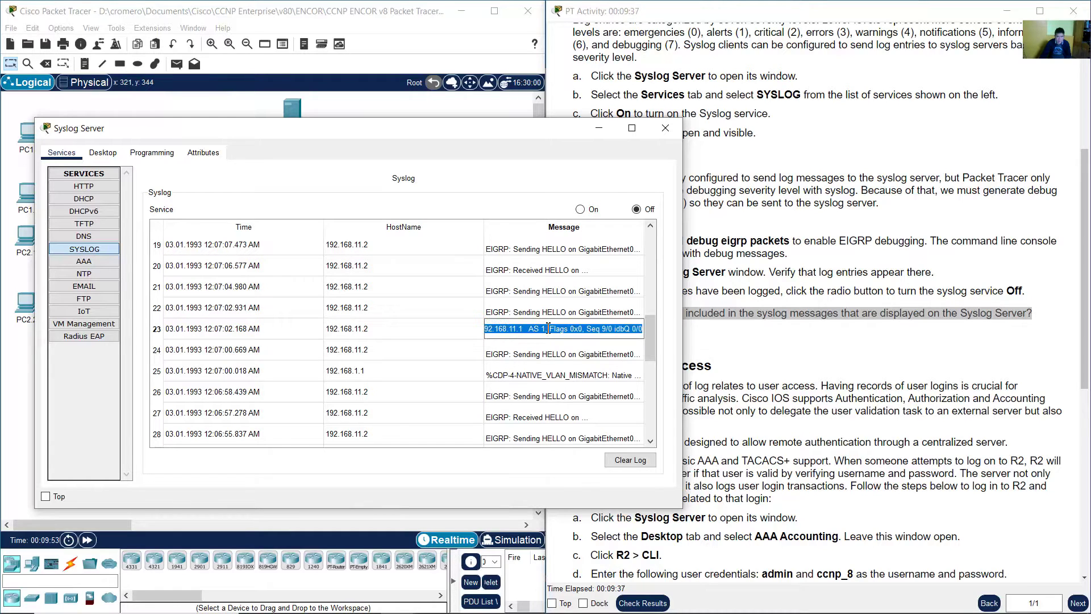
{"action": "left_click", "coordinate": [547, 328]}
{"action": "left_click_drag", "start_coordinate": [527, 329], "coordinate": [551, 330]}
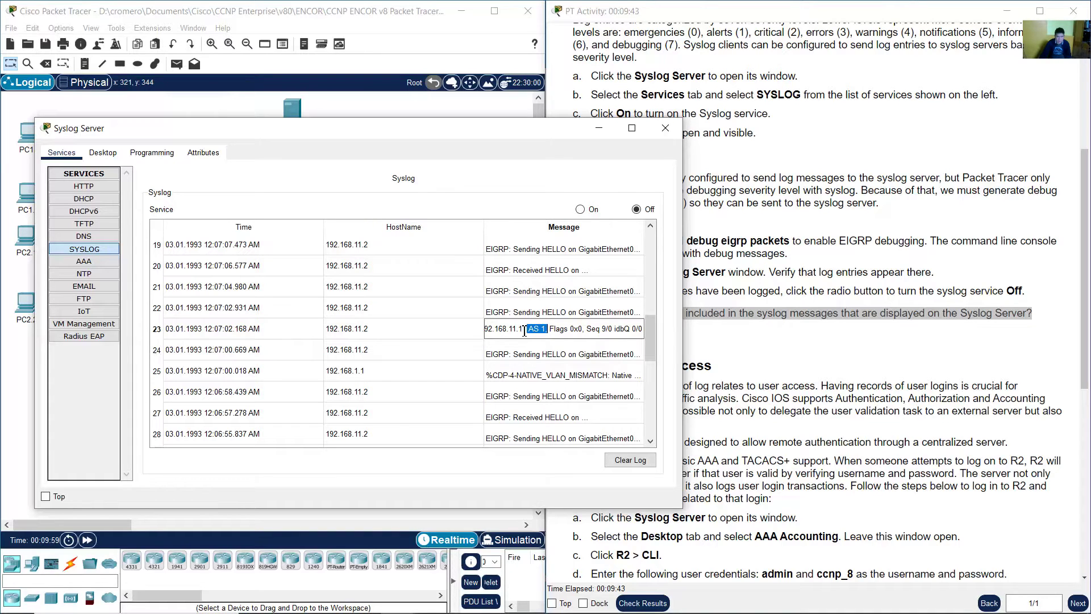
{"action": "left_click", "coordinate": [524, 329]}
{"action": "key", "text": "Left"}
{"action": "key", "text": "Left"}
{"action": "key", "text": "Left"}
{"action": "key", "text": "Left"}
{"action": "key", "text": "Left"}
{"action": "key", "text": "Left"}
{"action": "key", "text": "Left"}
{"action": "key", "text": "Left"}
{"action": "key", "text": "Left"}
{"action": "key", "text": "Left"}
{"action": "key", "text": "Left"}
{"action": "key", "text": "Left"}
{"action": "key", "text": "Left"}
{"action": "key", "text": "Left"}
{"action": "key", "text": "Left"}
{"action": "key", "text": "Left"}
{"action": "key", "text": "Left"}
{"action": "key", "text": "Left"}
{"action": "key", "text": "Left"}
{"action": "key", "text": "Left"}
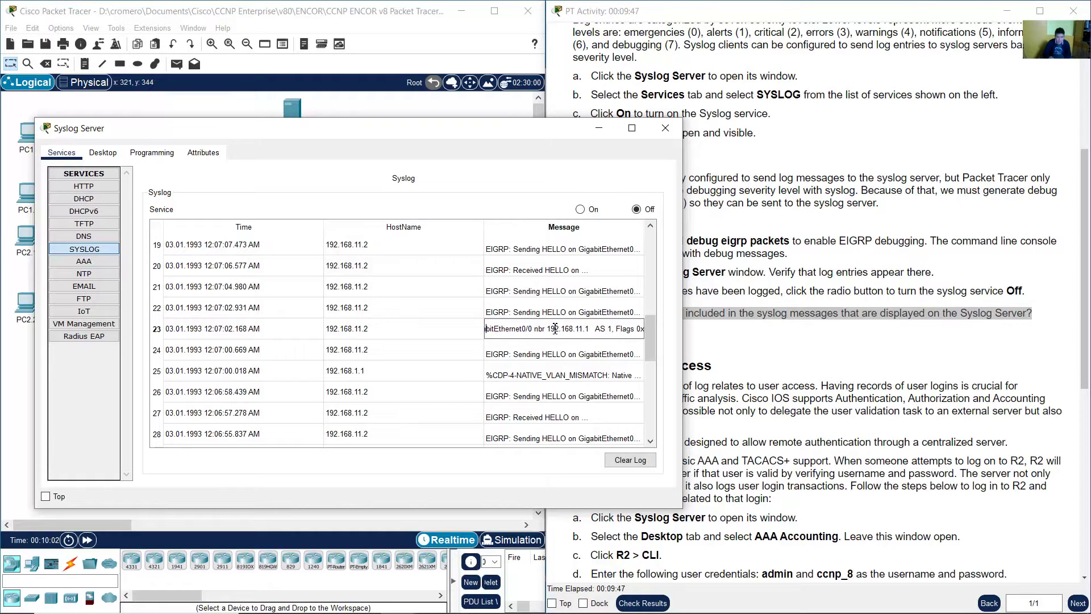
{"action": "key", "text": "End"}
{"action": "left_click_drag", "start_coordinate": [524, 331], "coordinate": [587, 331]}
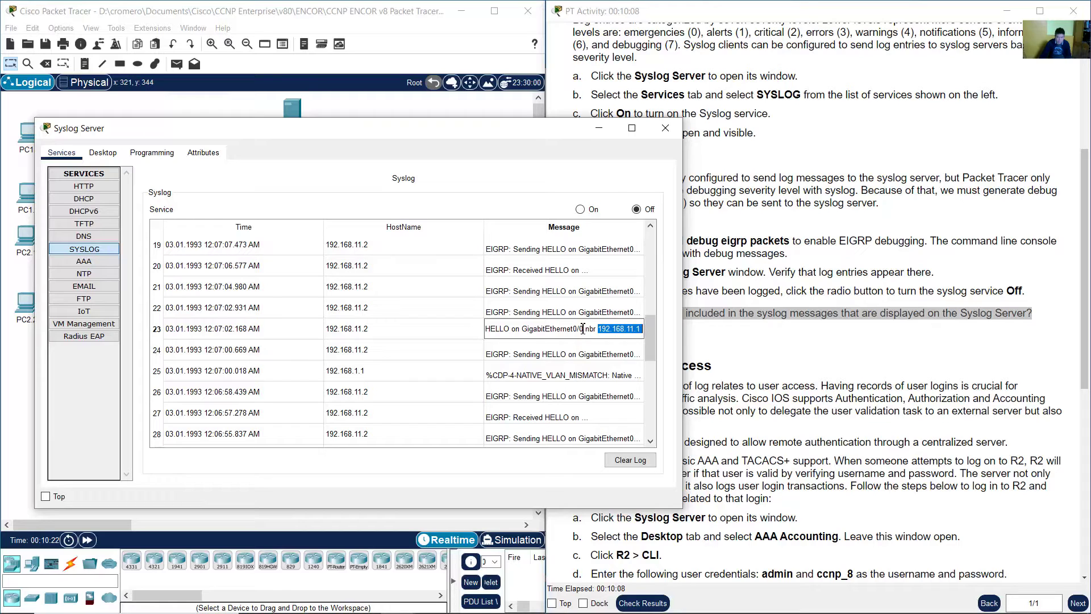
{"action": "left_click", "coordinate": [381, 324]}
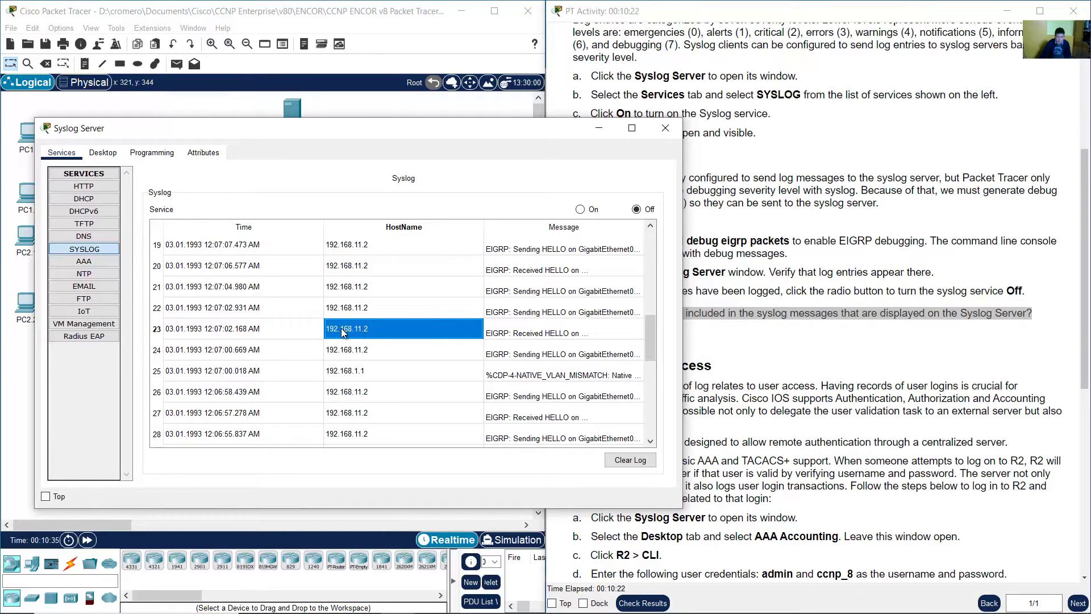
- Open R1's CLI and mark its latest EIGRP HELLO debug lines
{"action": "left_click", "coordinate": [294, 16]}
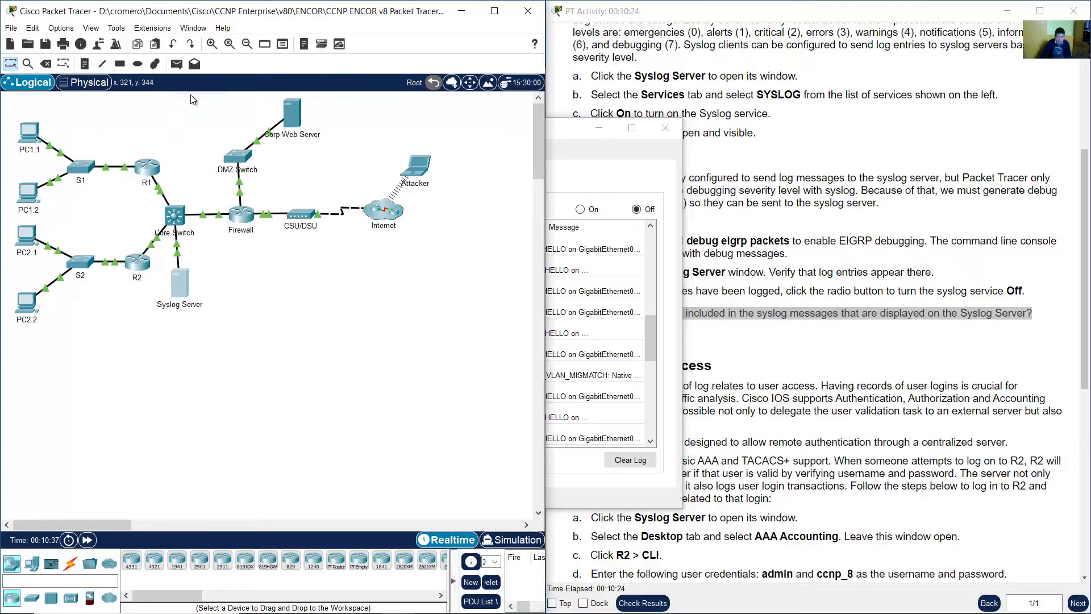
{"action": "left_click", "coordinate": [147, 172]}
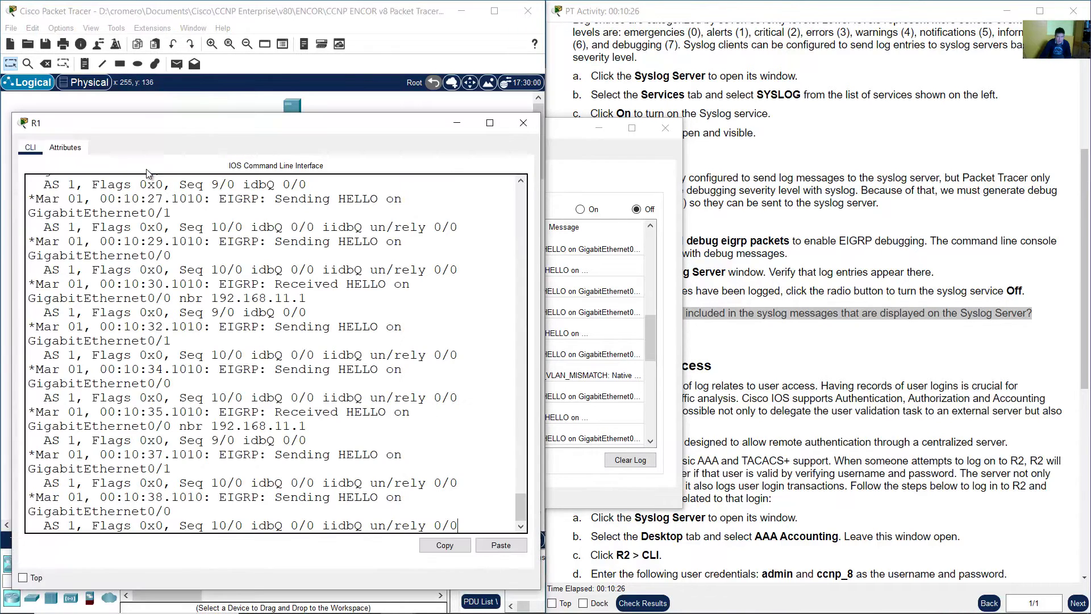
{"action": "left_click_drag", "start_coordinate": [122, 278], "coordinate": [506, 292]}
{"action": "left_click", "coordinate": [203, 338]}
- Compare with Syslog entry 23, a HELLO from neighbor 192.168.11.1 in AS 1
{"action": "left_click", "coordinate": [578, 151]}
{"action": "left_click", "coordinate": [366, 330]}
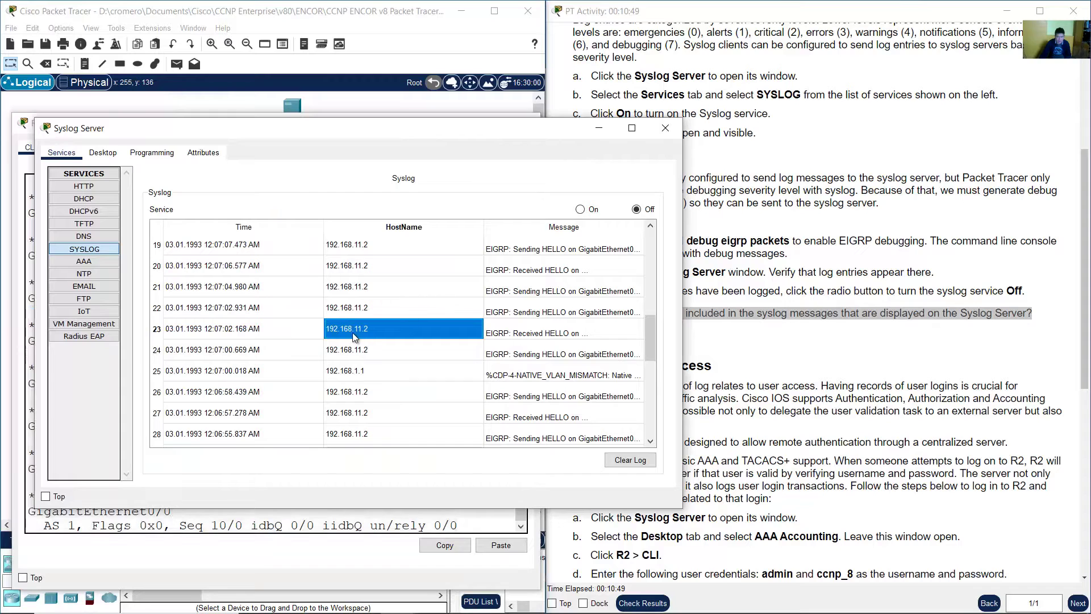
{"action": "double_click", "coordinate": [598, 330]}
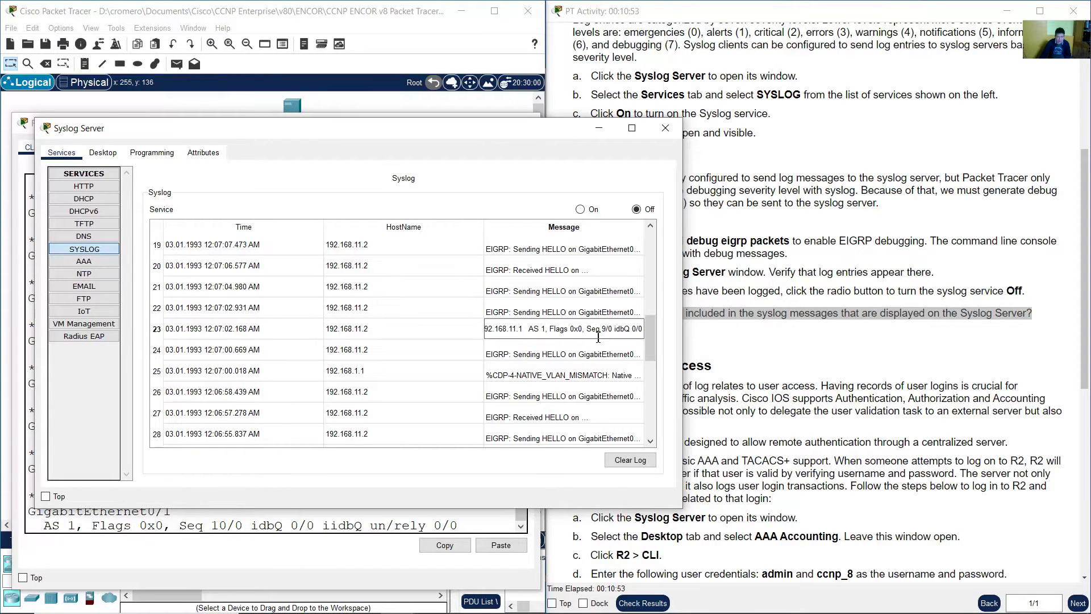
{"action": "mouse_move", "coordinate": [528, 329]}
{"action": "left_mouse_down"}
{"action": "mouse_move", "coordinate": [486, 330]}
{"action": "mouse_move", "coordinate": [514, 331]}
{"action": "left_mouse_up"}
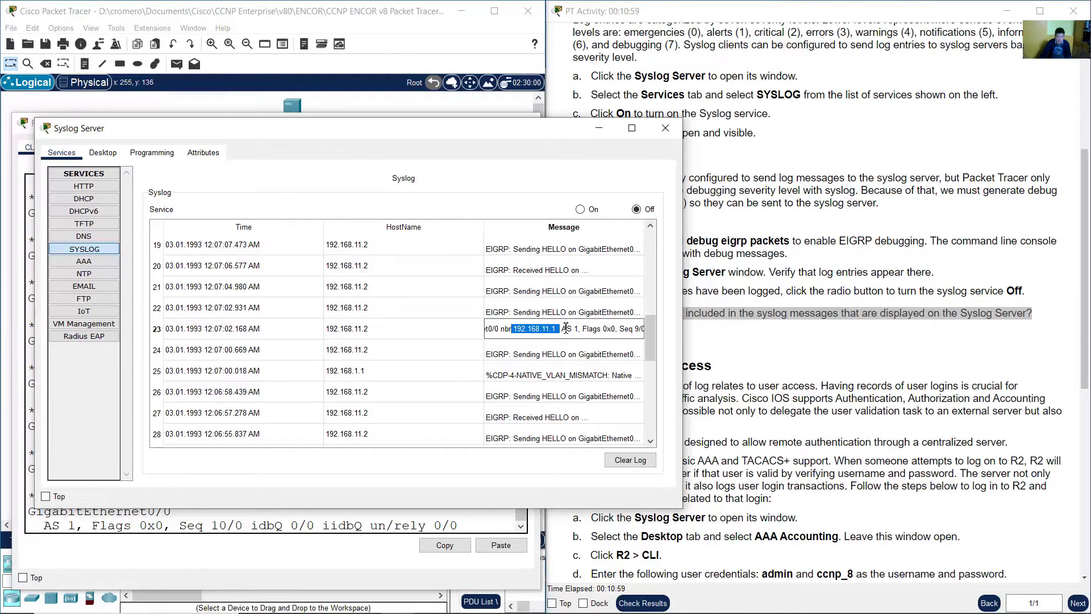
{"action": "left_click", "coordinate": [524, 330]}
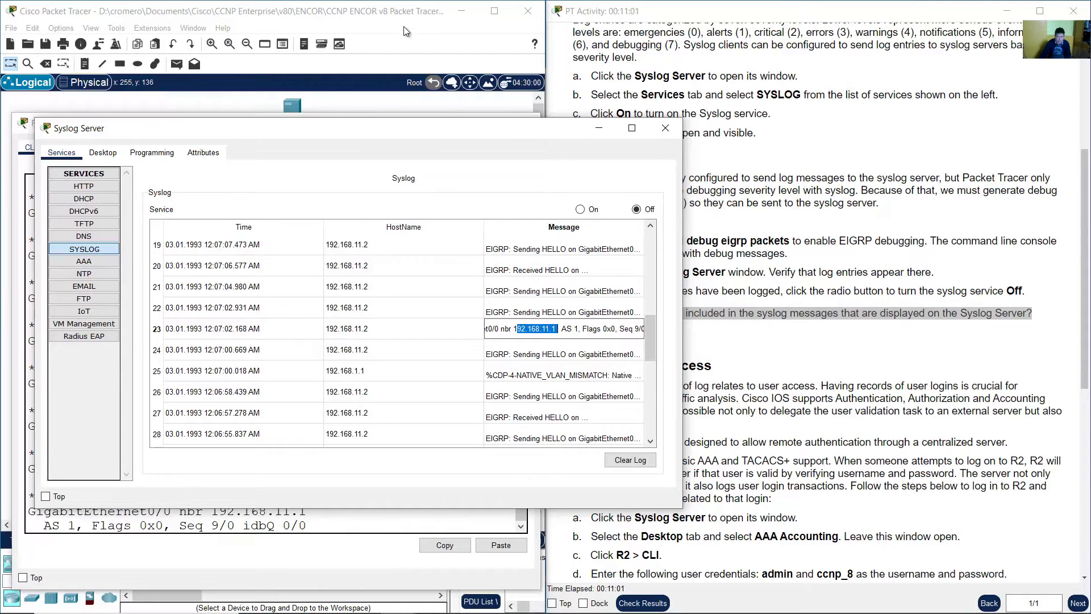
{"action": "left_click", "coordinate": [403, 23]}
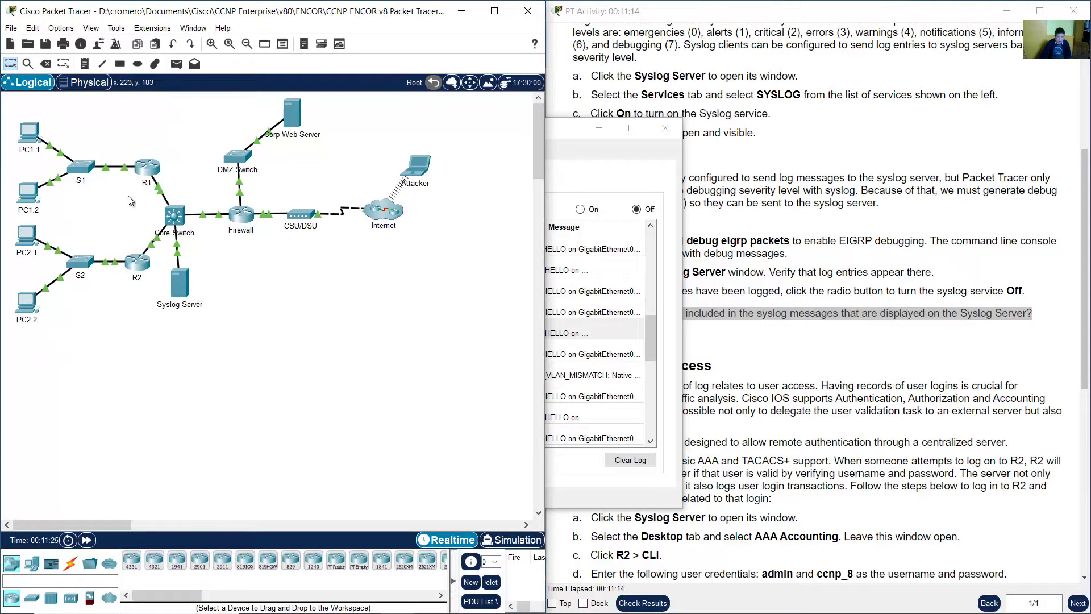
- Scroll the activity instructions to Part 2, Log User Access, and the start of Part 3
{"action": "left_click_drag", "start_coordinate": [128, 196], "coordinate": [241, 239]}
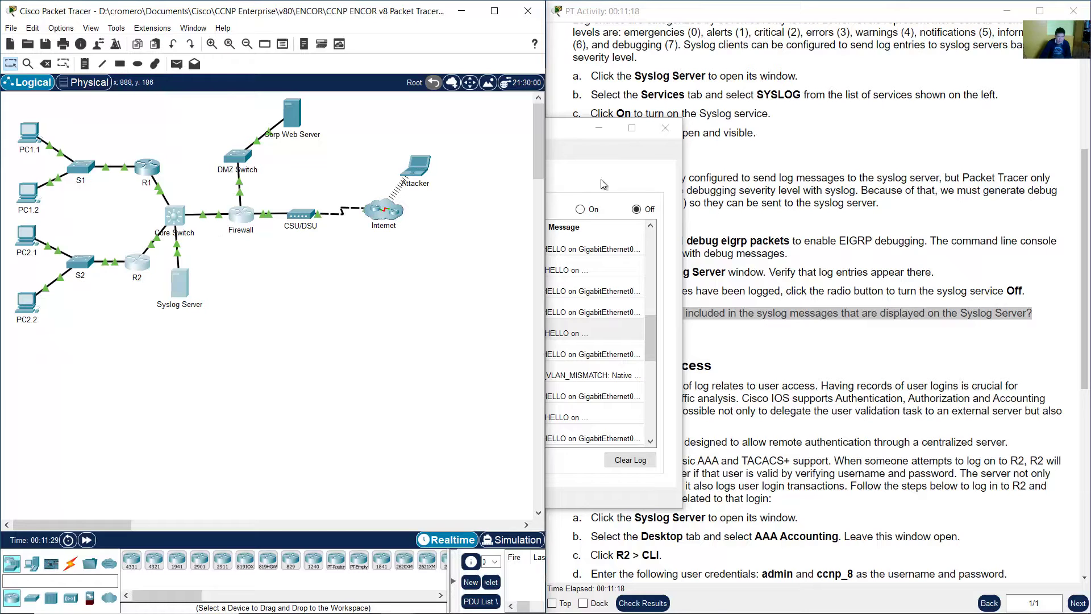
{"action": "left_click", "coordinate": [560, 128]}
{"action": "left_click", "coordinate": [881, 336]}
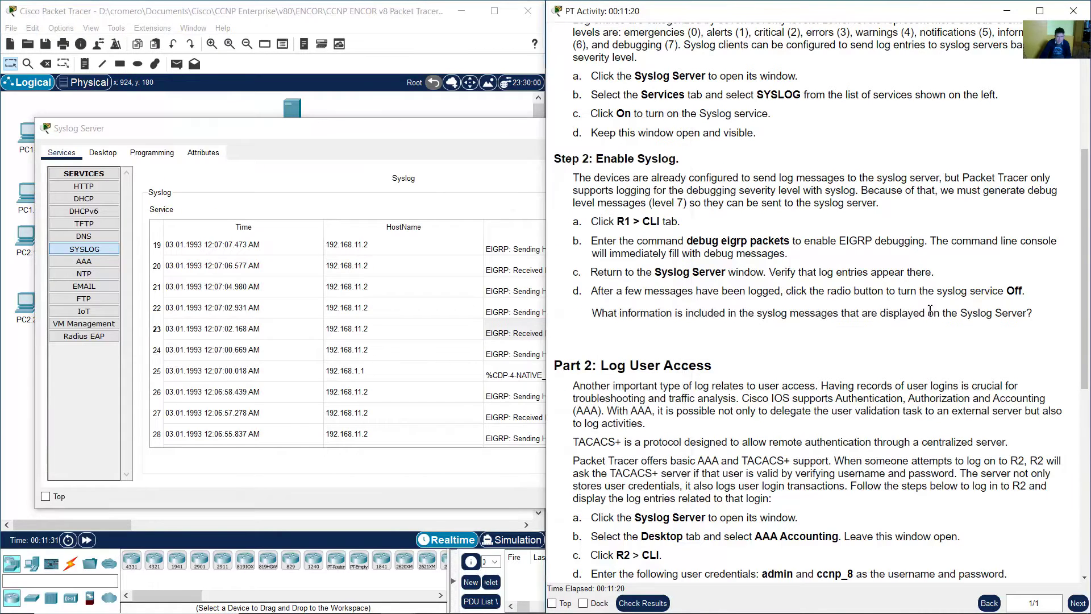
{"action": "scroll", "coordinate": [881, 336], "scroll_direction": "down", "scroll_amount": 8}
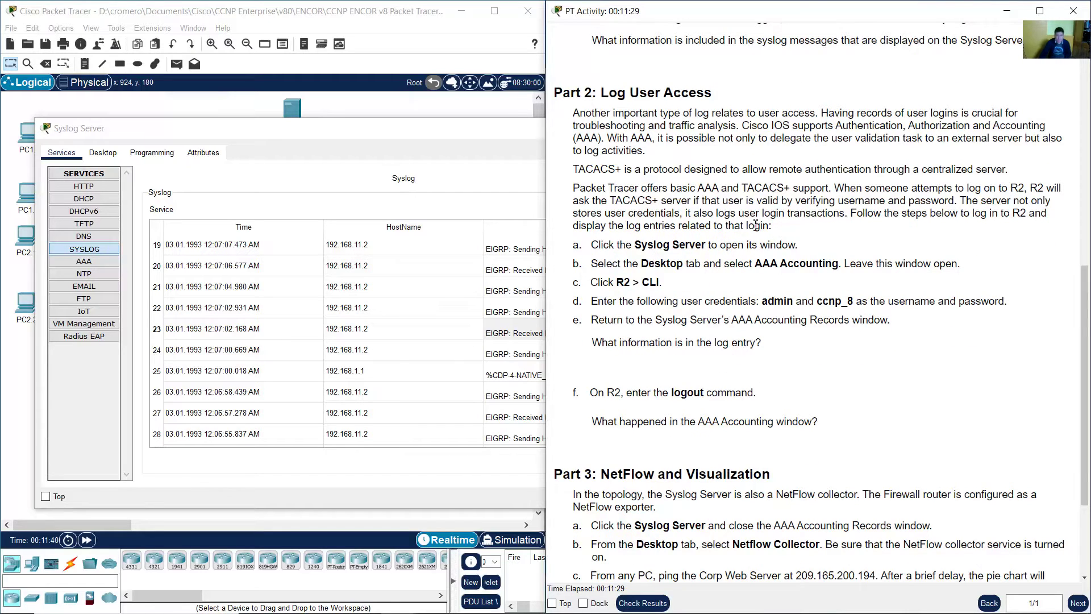
{"action": "left_click", "coordinate": [358, 17]}
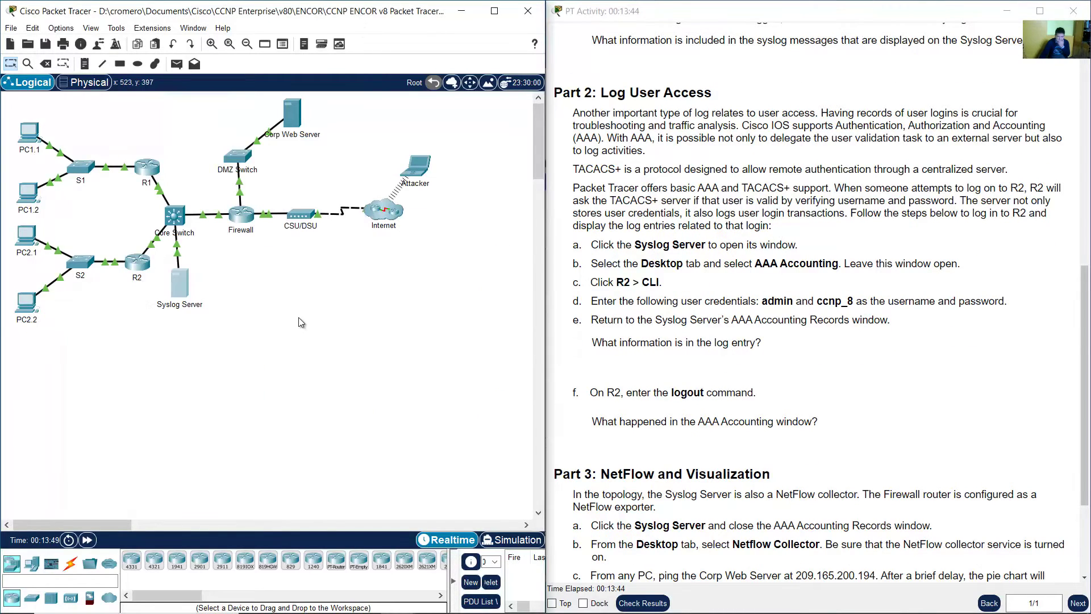
- Run undebug all twice in R1's CLI to stop the EIGRP HELLO debug stream
{"action": "left_click", "coordinate": [150, 170]}
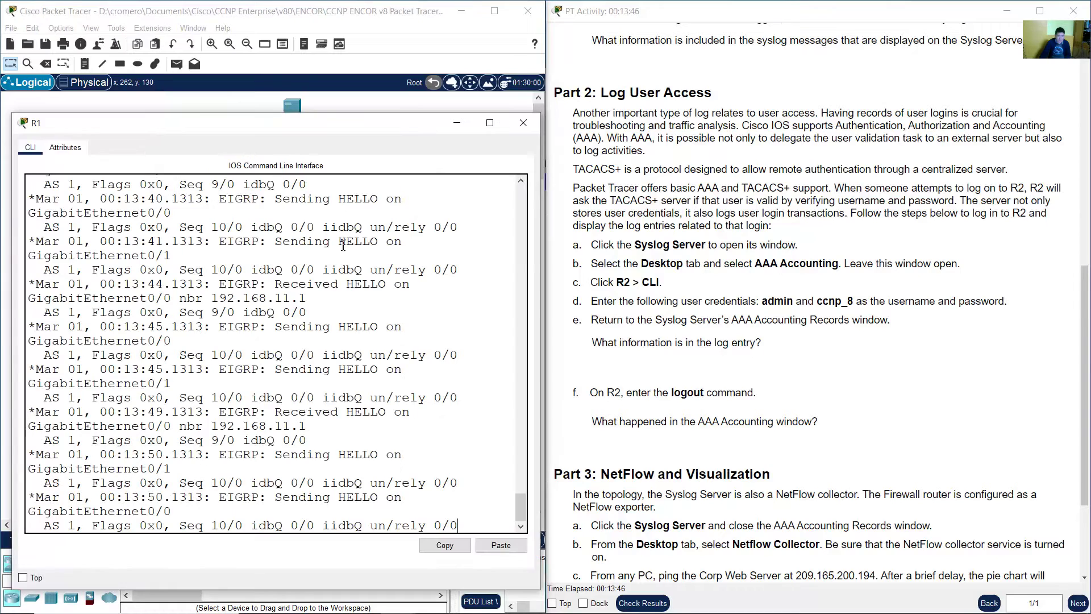
{"action": "left_click", "coordinate": [365, 464]}
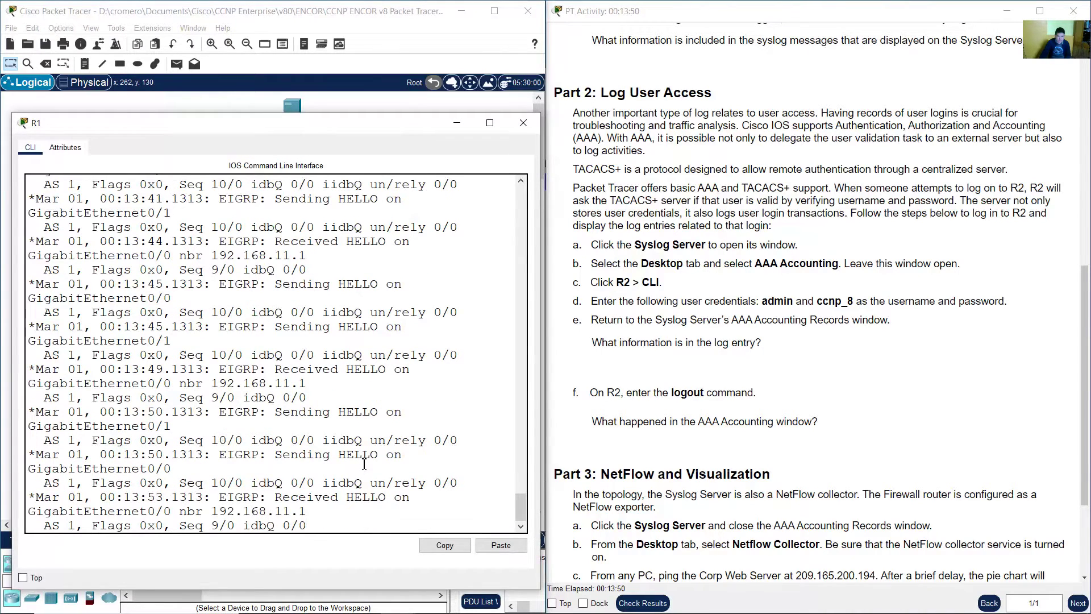
{"action": "key", "text": "Return"}
{"action": "key", "text": "Return"}
{"action": "key", "text": "Return"}
{"action": "key", "text": "Return"}
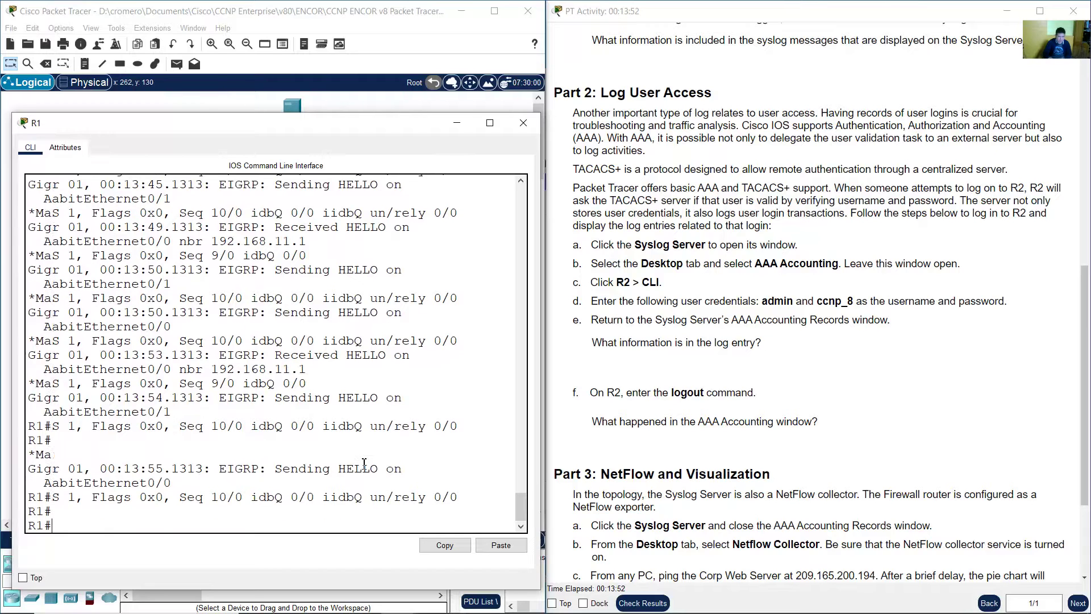
{"action": "key", "text": "Return"}
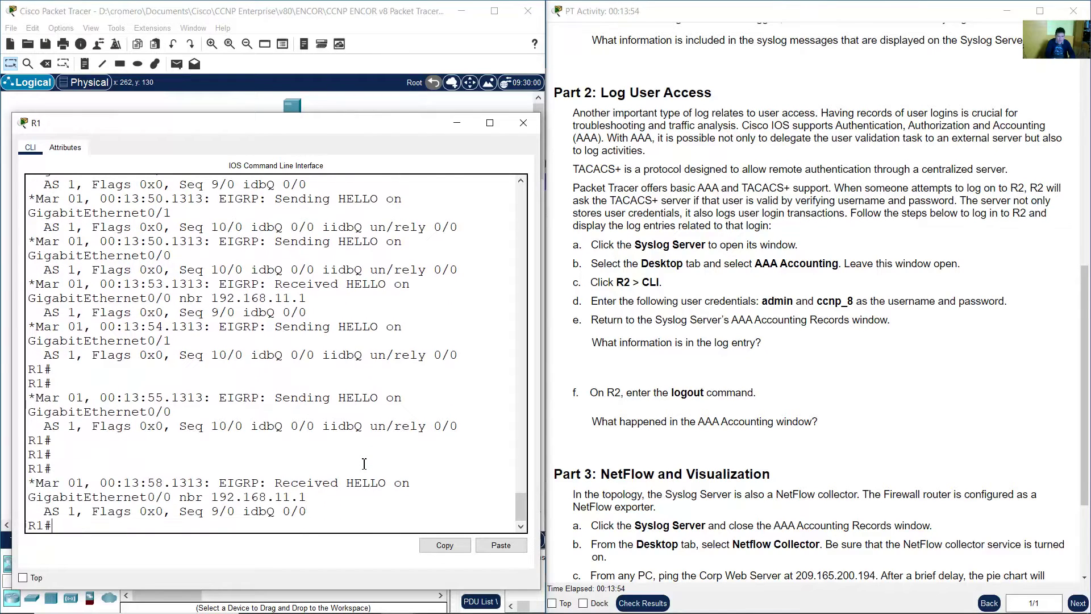
{"action": "type", "text": "undeb"}
{"action": "type", "text": "ug al"}
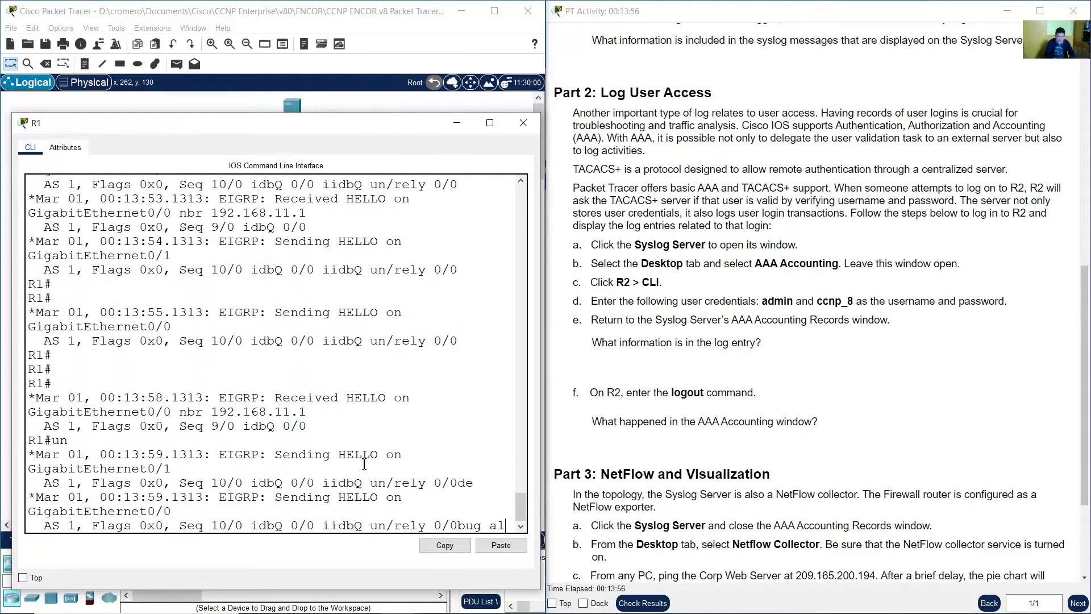
{"action": "type", "text": "l"}
{"action": "key", "text": "Return"}
{"action": "key", "text": "Up"}
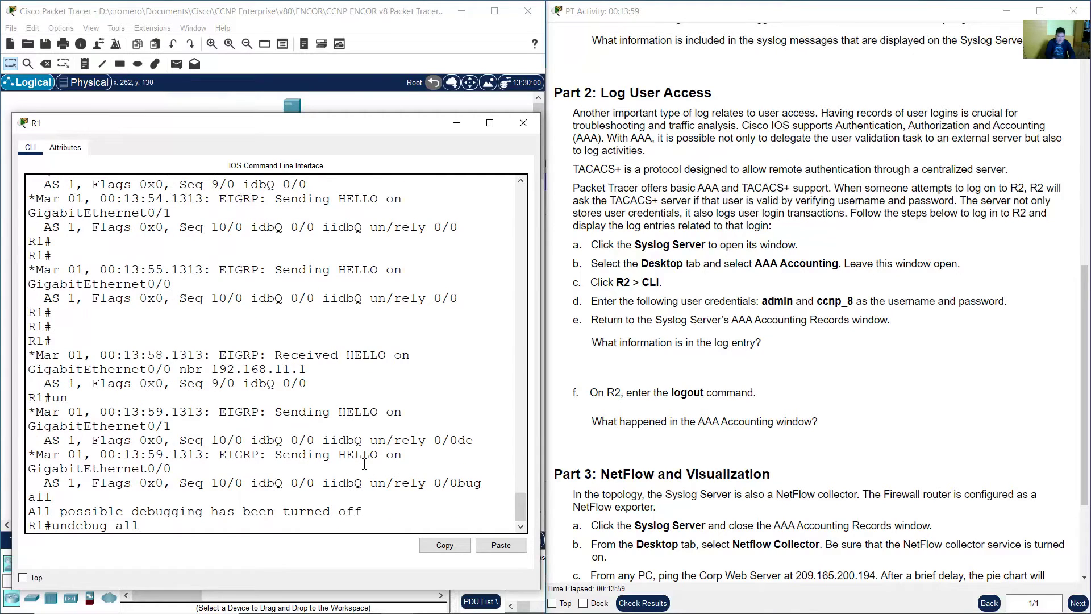
{"action": "key", "text": "Return"}
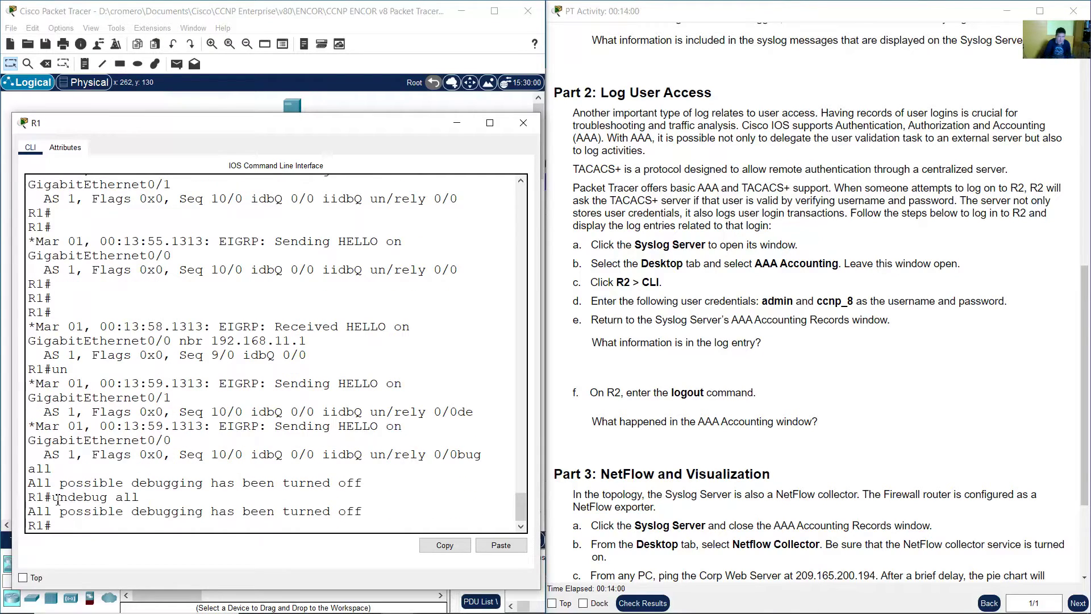
- Display R1's running configuration with show run and page through it
{"action": "left_click_drag", "start_coordinate": [57, 499], "coordinate": [175, 497]}
{"action": "left_click_drag", "start_coordinate": [37, 512], "coordinate": [365, 512]}
{"action": "type", "text": "how run"}
{"action": "key", "text": "Return"}
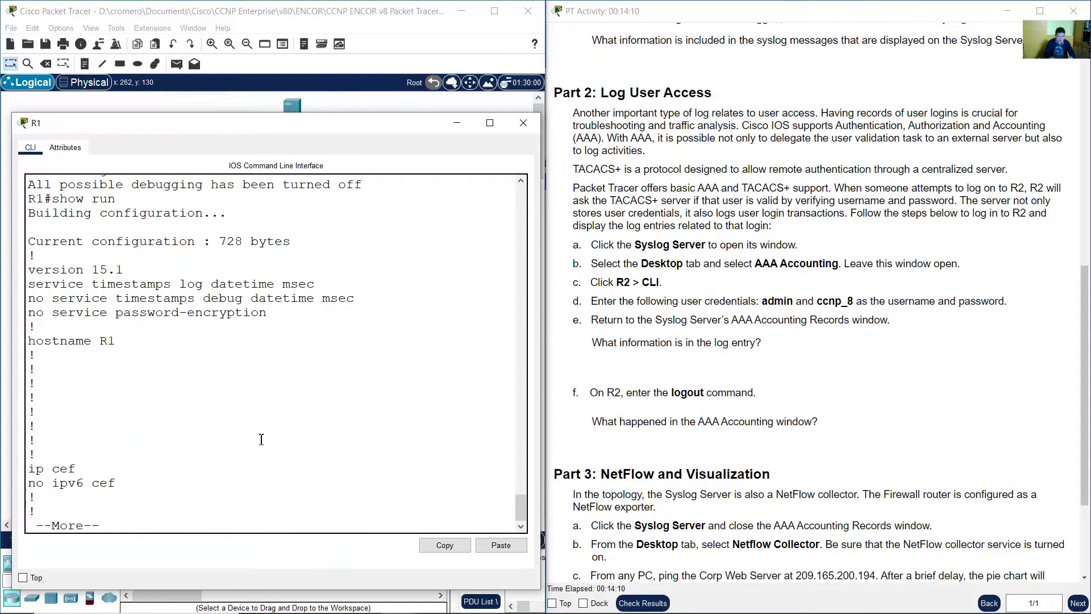
{"action": "key", "text": "space"}
{"action": "key", "text": "space"}
{"action": "key", "text": "space"}
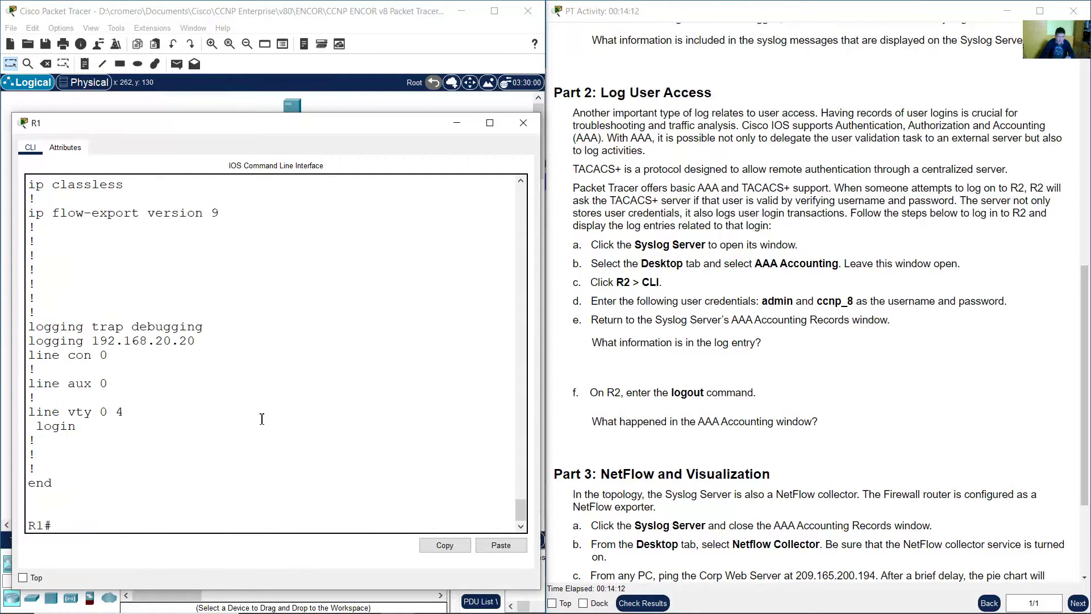
{"action": "scroll", "coordinate": [262, 419], "scroll_direction": "up", "scroll_amount": 2}
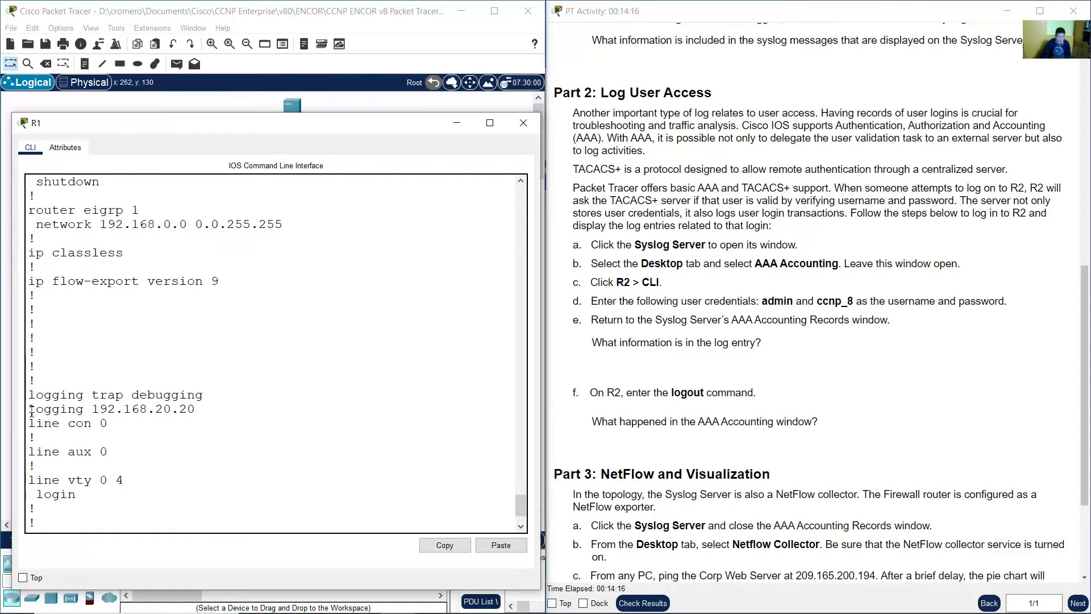
- Highlight the logging 192.168.20.20 line in R1's configuration
{"action": "left_click_drag", "start_coordinate": [29, 409], "coordinate": [197, 408]}
{"action": "left_click", "coordinate": [197, 408]}
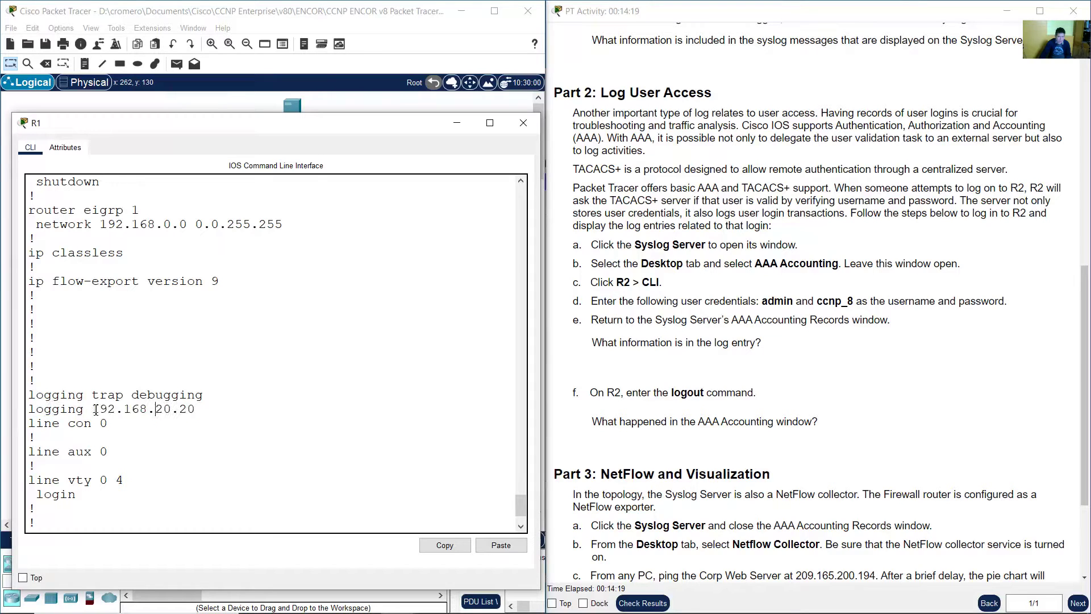
{"action": "double_click", "coordinate": [30, 408]}
{"action": "left_click_drag", "start_coordinate": [96, 409], "coordinate": [199, 409]}
{"action": "left_click", "coordinate": [102, 409]}
{"action": "left_click_drag", "start_coordinate": [98, 409], "coordinate": [168, 273]}
{"action": "left_click", "coordinate": [280, 108]}
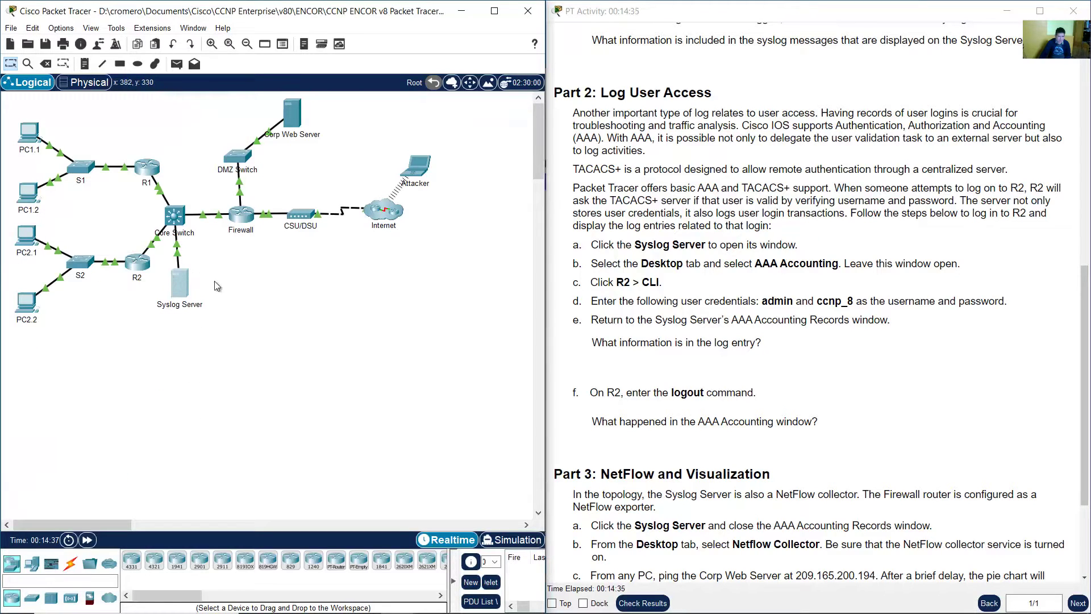
{"action": "left_click", "coordinate": [147, 167]}
{"action": "left_click", "coordinate": [118, 404]}
{"action": "left_click_drag", "start_coordinate": [91, 409], "coordinate": [210, 410]}
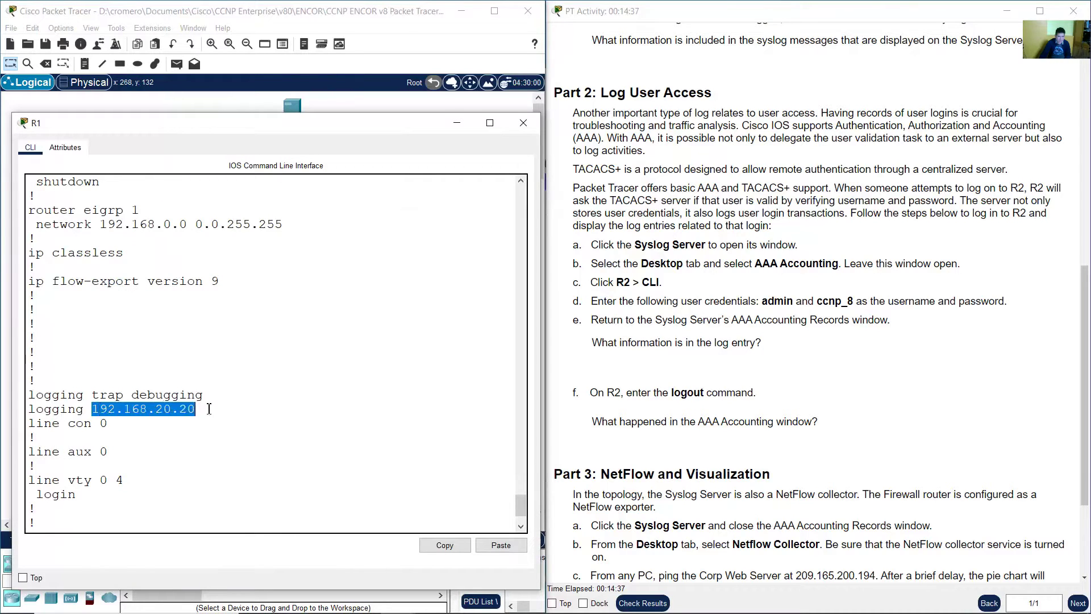
- Highlight the logging trap debugging line and scroll the instructions back to Part 1
{"action": "double_click", "coordinate": [34, 394]}
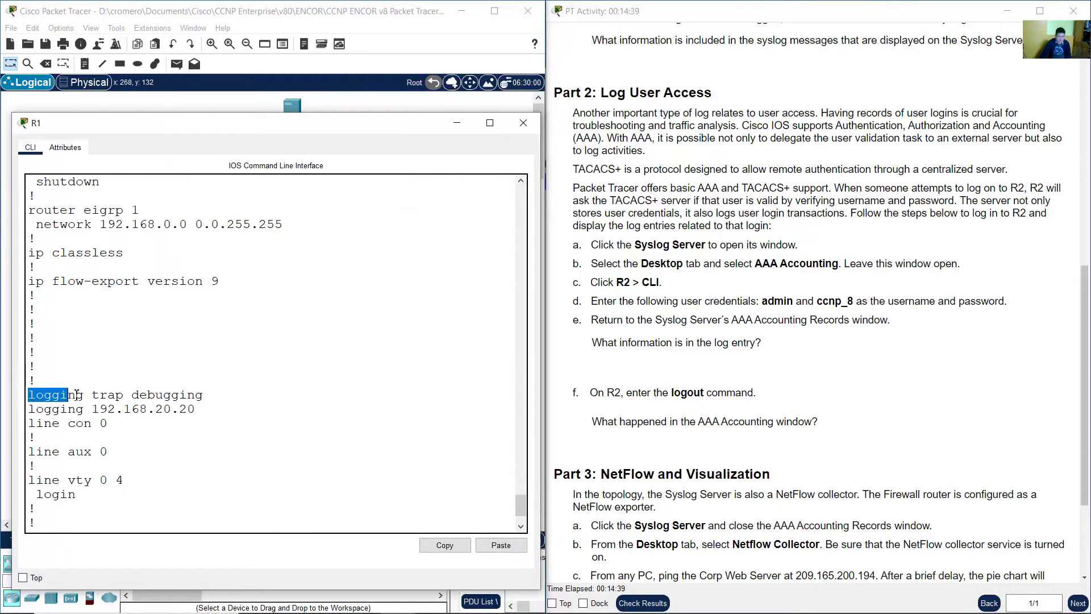
{"action": "left_click", "coordinate": [98, 394]}
{"action": "left_click_drag", "start_coordinate": [92, 394], "coordinate": [206, 394]}
{"action": "left_click", "coordinate": [131, 394]}
{"action": "left_click", "coordinate": [101, 396]}
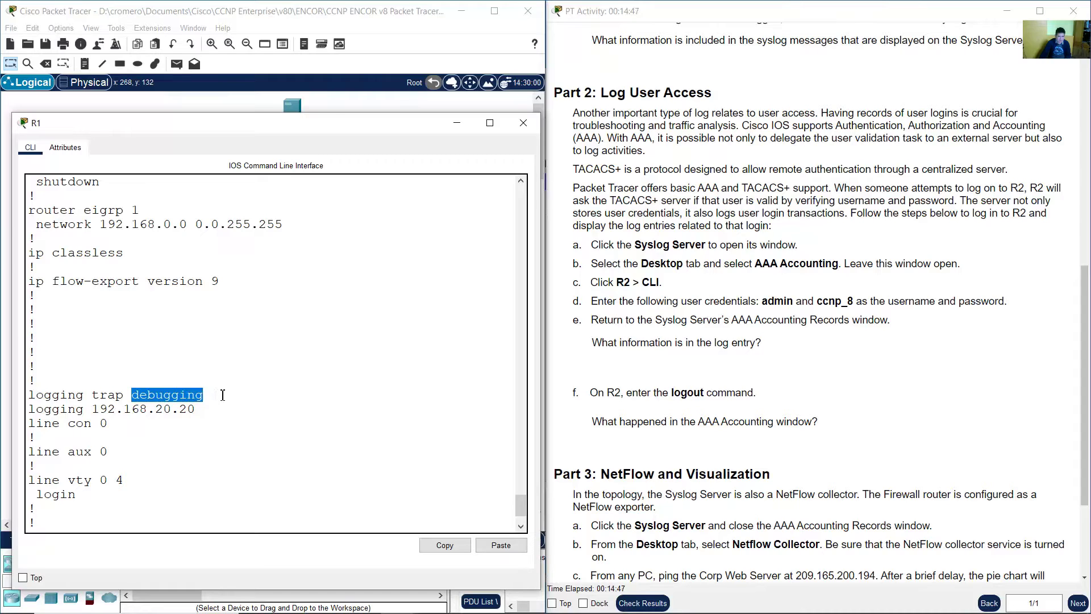
{"action": "left_click_drag", "start_coordinate": [1087, 340], "coordinate": [1086, 180]}
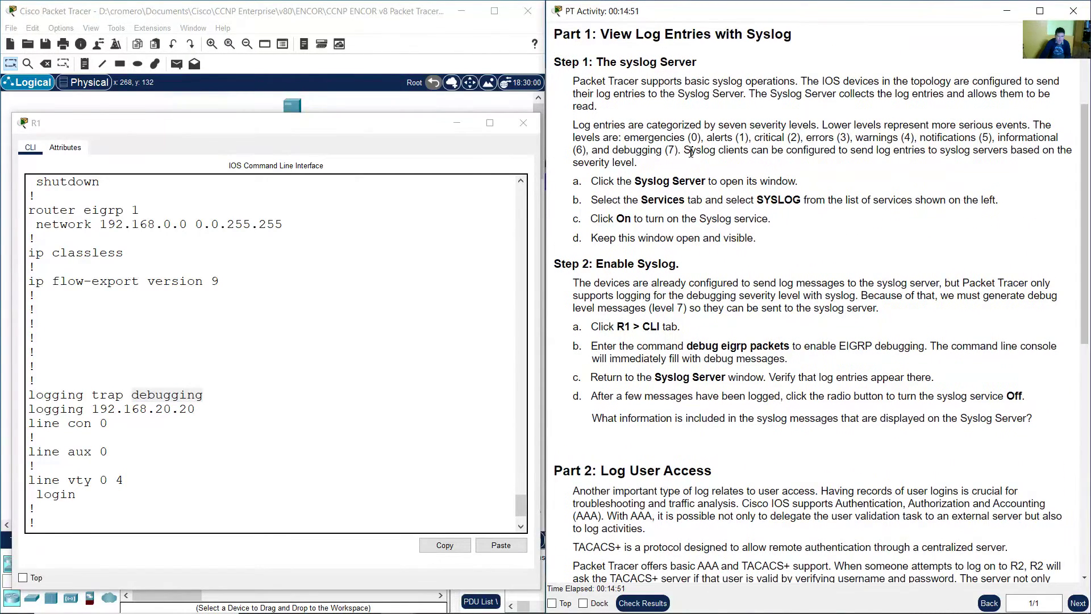
- Highlight debugging level 7 in the instructions and scroll on to Part 2
{"action": "left_click_drag", "start_coordinate": [661, 150], "coordinate": [678, 152]}
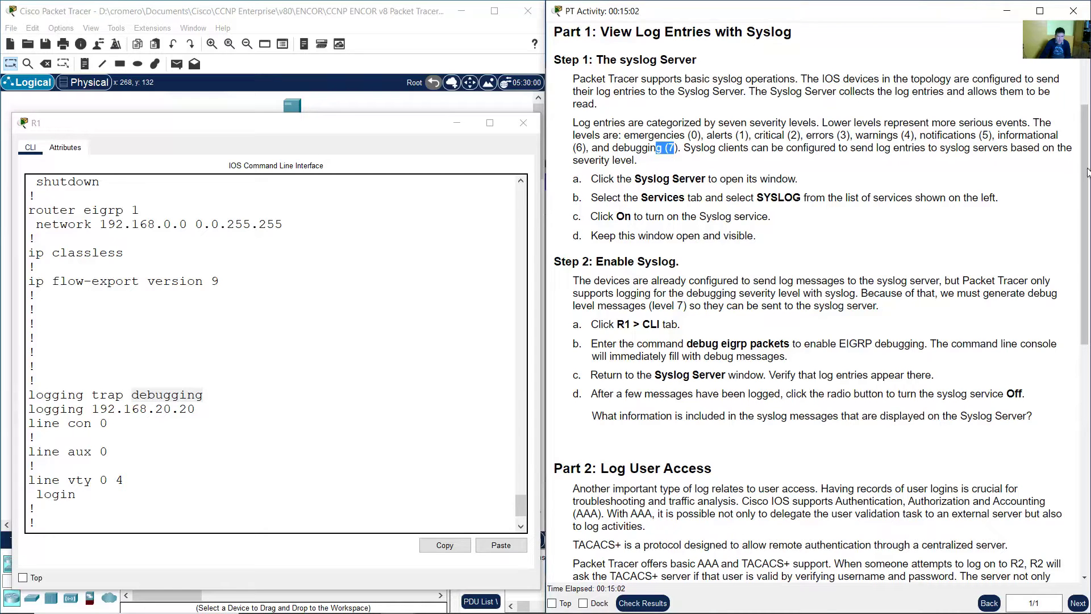
{"action": "left_click_drag", "start_coordinate": [1087, 176], "coordinate": [1086, 337]}
{"action": "scroll", "coordinate": [1086, 341], "scroll_direction": "down", "scroll_amount": 1}
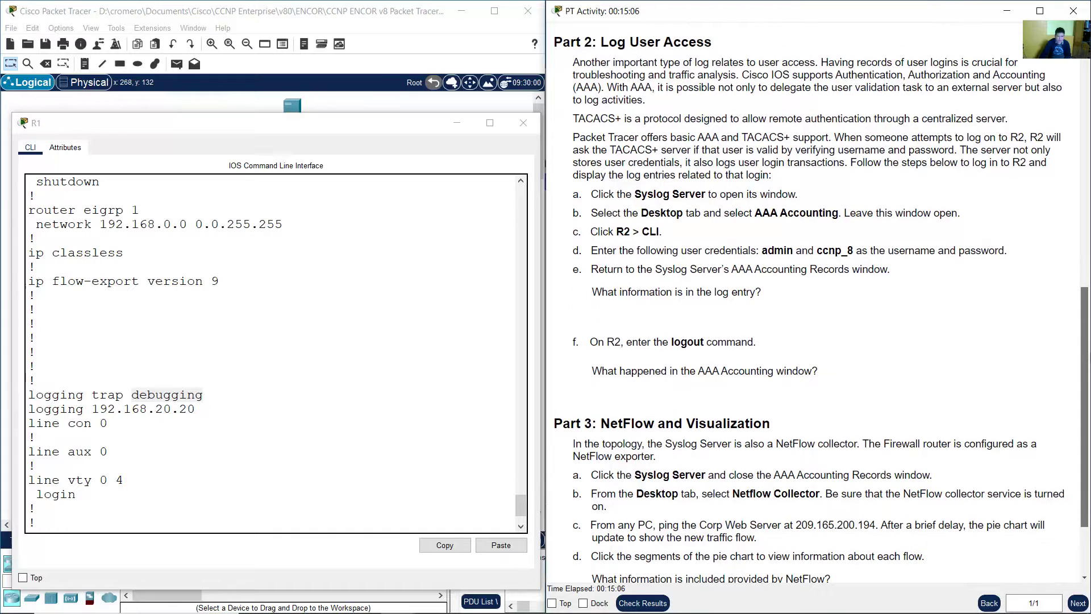
- Page to the end of R1's configuration and minimize R1's console
{"action": "left_click", "coordinate": [374, 300]}
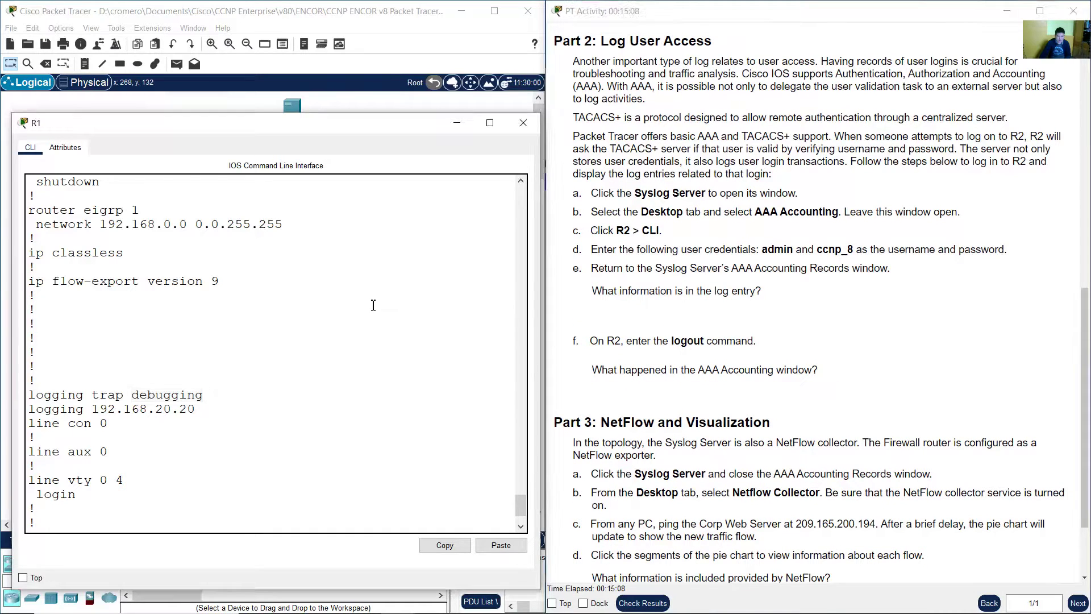
{"action": "key", "text": "space"}
{"action": "left_click", "coordinate": [457, 123]}
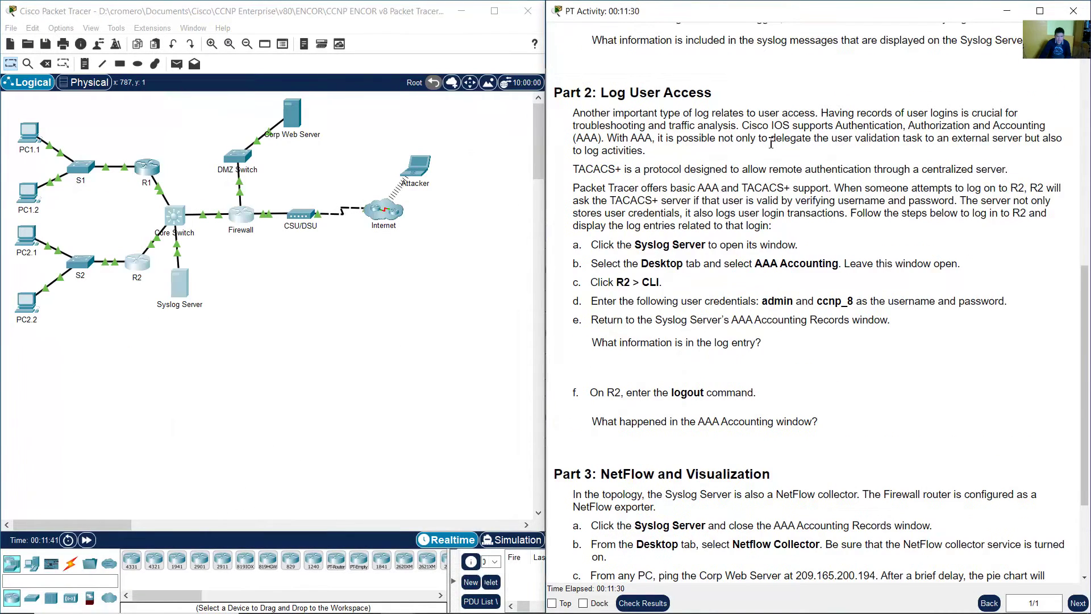
{"action": "left_click_drag", "start_coordinate": [619, 99], "coordinate": [731, 101]}
{"action": "left_click", "coordinate": [732, 100]}
{"action": "left_click_drag", "start_coordinate": [574, 112], "coordinate": [699, 155]}
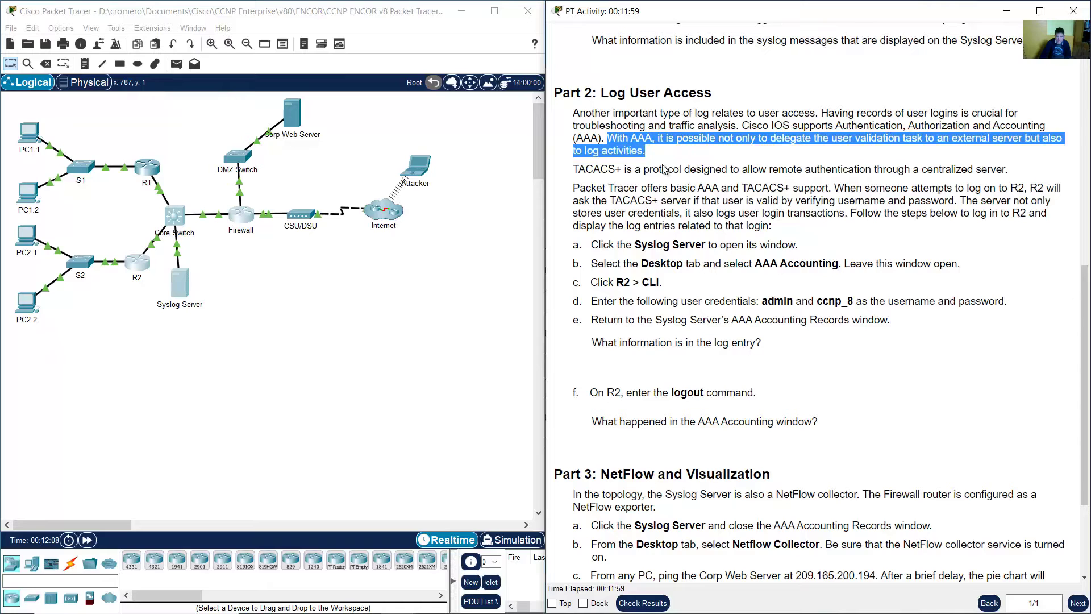
{"action": "left_click_drag", "start_coordinate": [575, 171], "coordinate": [1005, 171]}
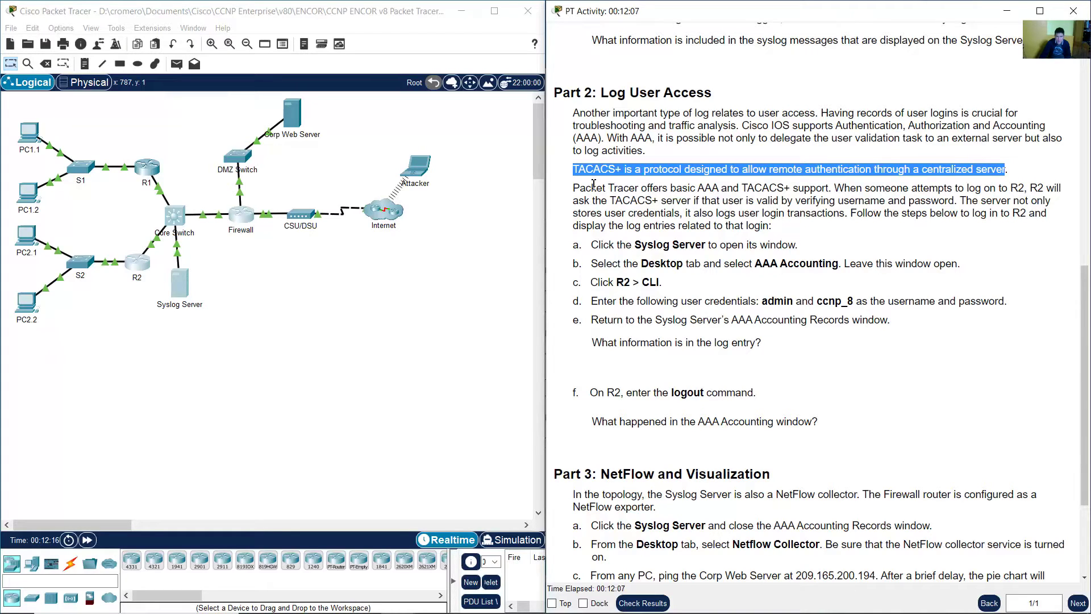
{"action": "left_click_drag", "start_coordinate": [574, 188], "coordinate": [1000, 216]}
{"action": "left_click", "coordinate": [841, 189]}
{"action": "left_click", "coordinate": [960, 201]}
{"action": "left_click_drag", "start_coordinate": [851, 212], "coordinate": [792, 230]}
{"action": "left_click", "coordinate": [657, 237]}
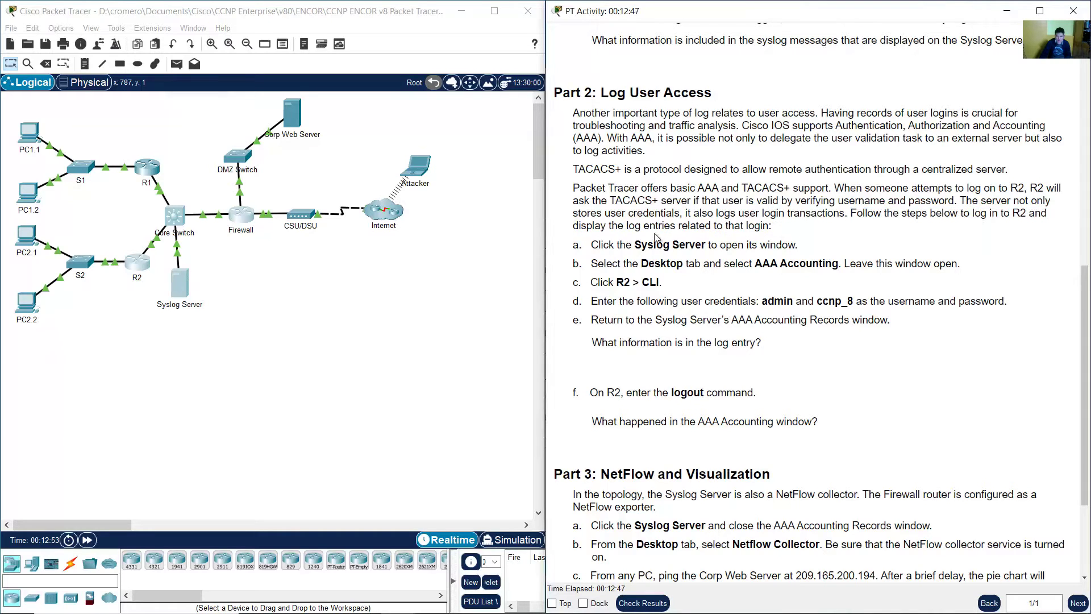
{"action": "left_click_drag", "start_coordinate": [588, 244], "coordinate": [806, 249]}
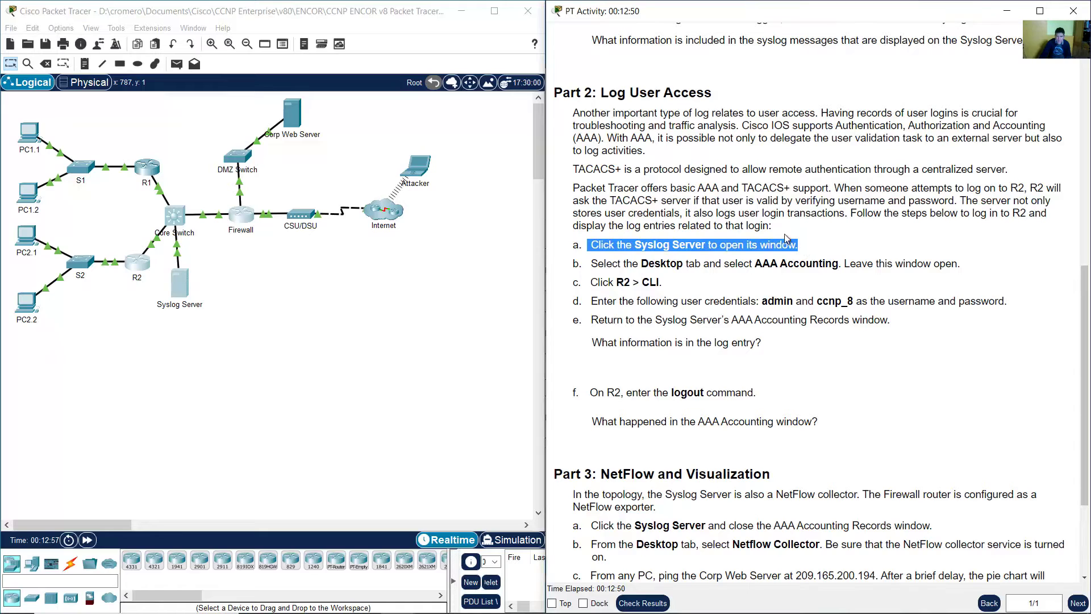
{"action": "left_click", "coordinate": [392, 270]}
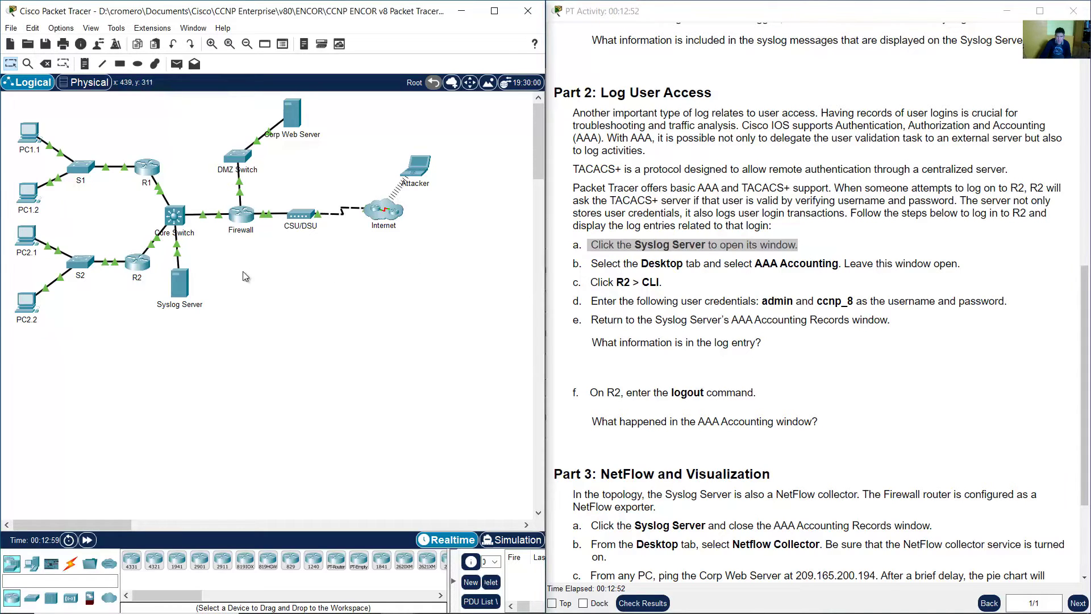
- Open the Syslog Server's Desktop tab, as instruction step b describes
{"action": "left_click", "coordinate": [179, 286]}
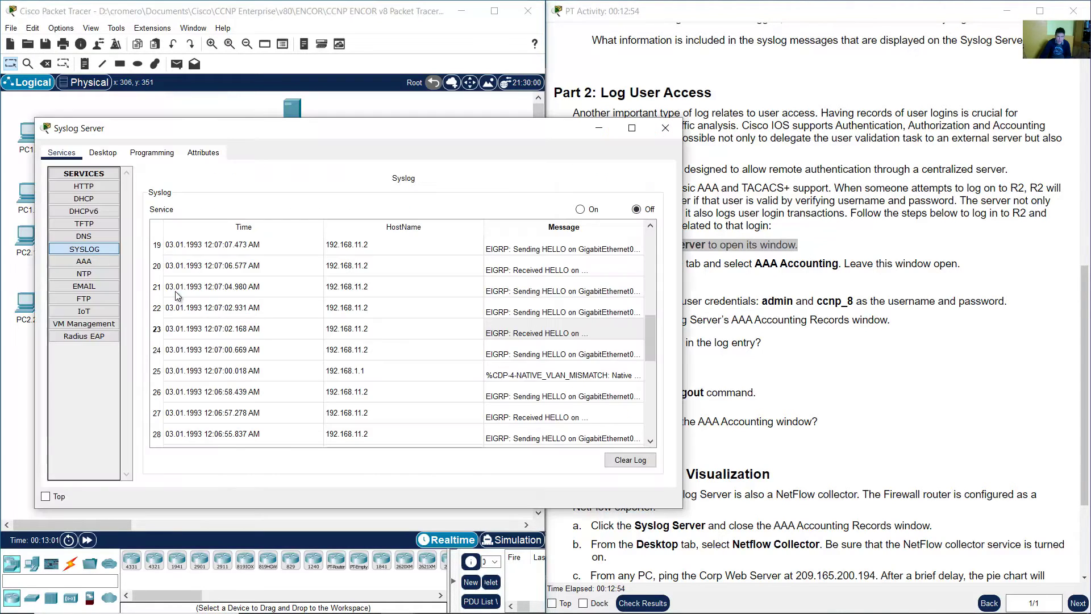
{"action": "left_click", "coordinate": [599, 271]}
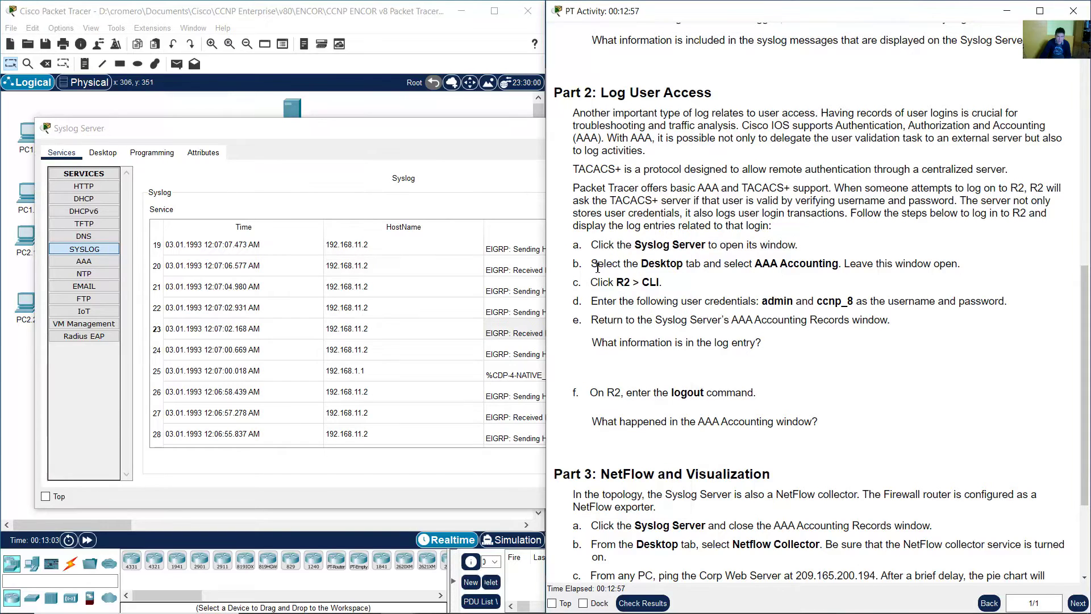
{"action": "left_click_drag", "start_coordinate": [592, 265], "coordinate": [690, 265]}
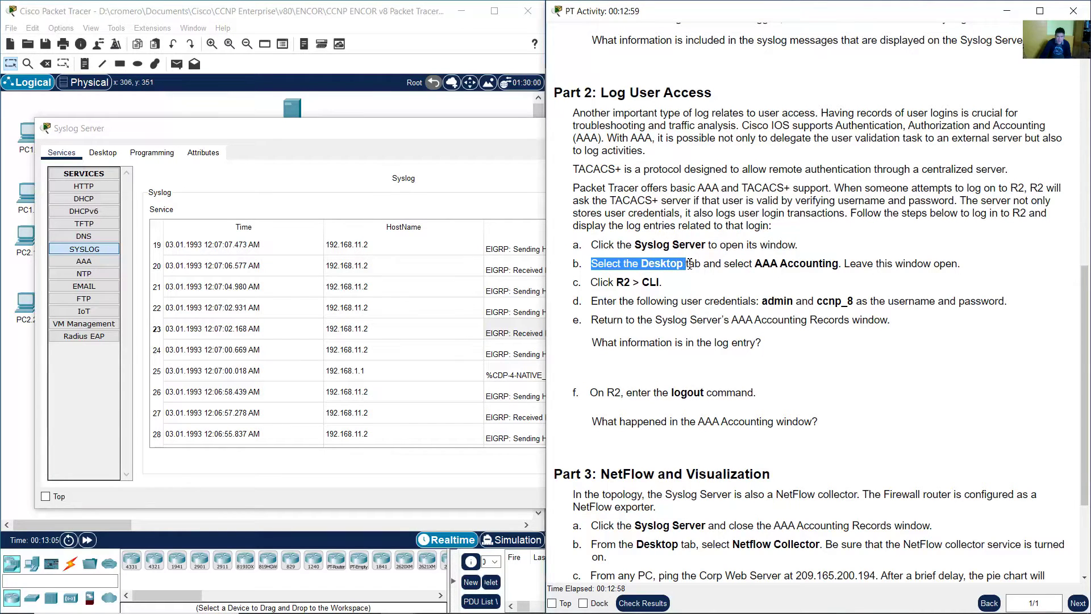
{"action": "left_click", "coordinate": [132, 125]}
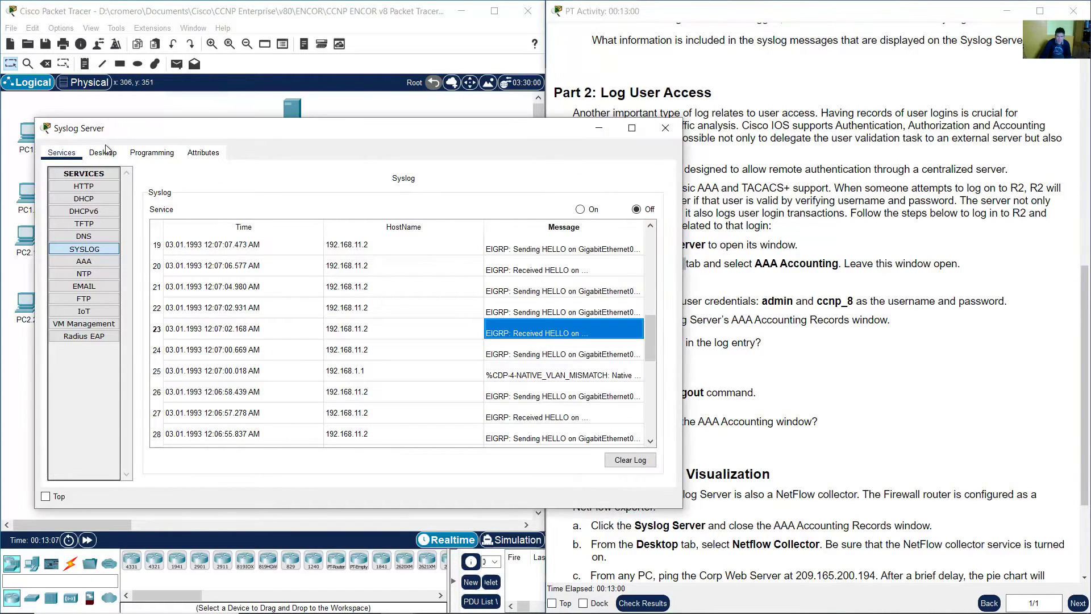
{"action": "left_click", "coordinate": [102, 153]}
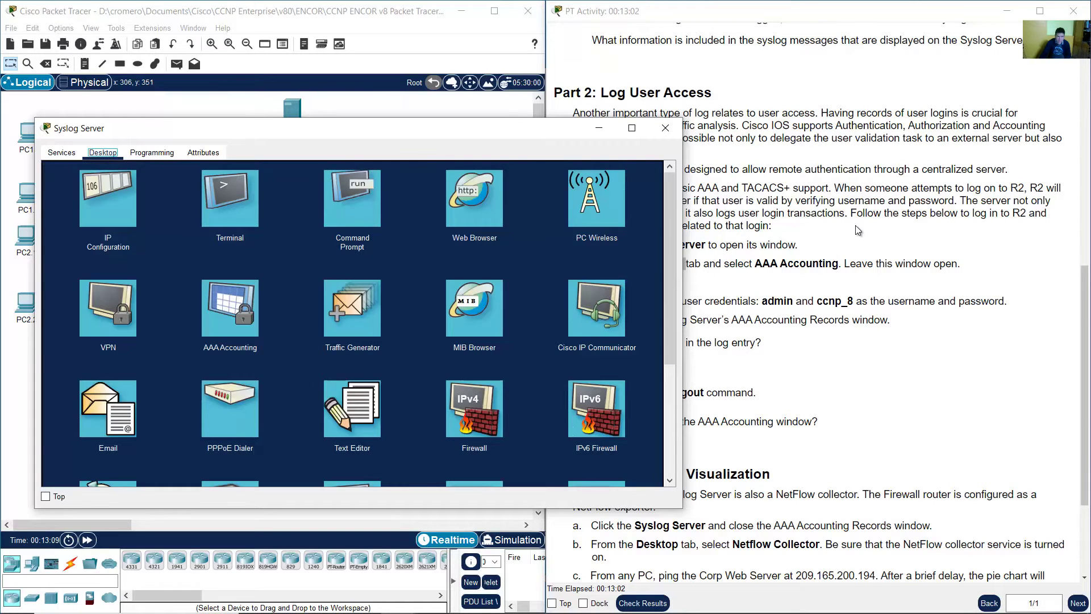
- Open the Syslog Server's AAA Accounting Records, showing an empty TACACS+ list
{"action": "left_click", "coordinate": [859, 231]}
{"action": "left_click_drag", "start_coordinate": [738, 265], "coordinate": [838, 266]}
{"action": "left_click", "coordinate": [439, 138]}
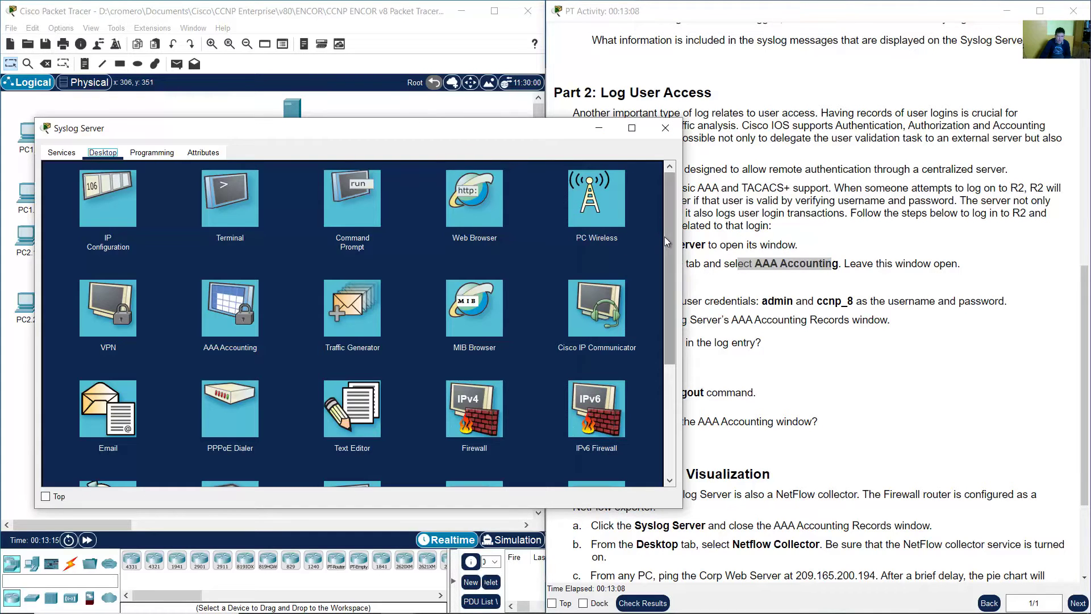
{"action": "left_click_drag", "start_coordinate": [664, 236], "coordinate": [689, 297]}
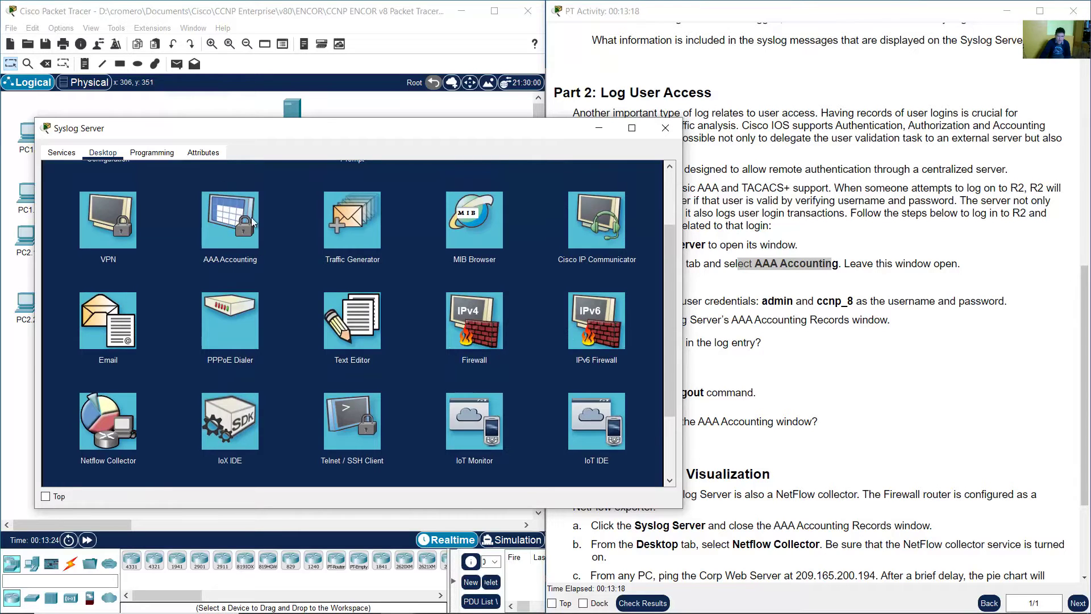
{"action": "left_click", "coordinate": [883, 290]}
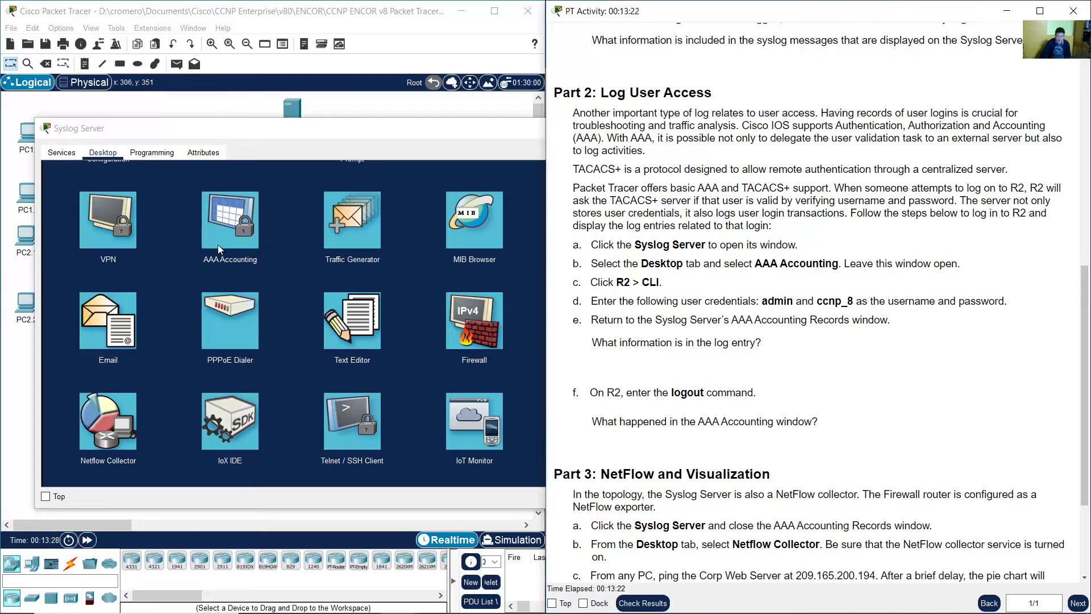
{"action": "left_click", "coordinate": [213, 227]}
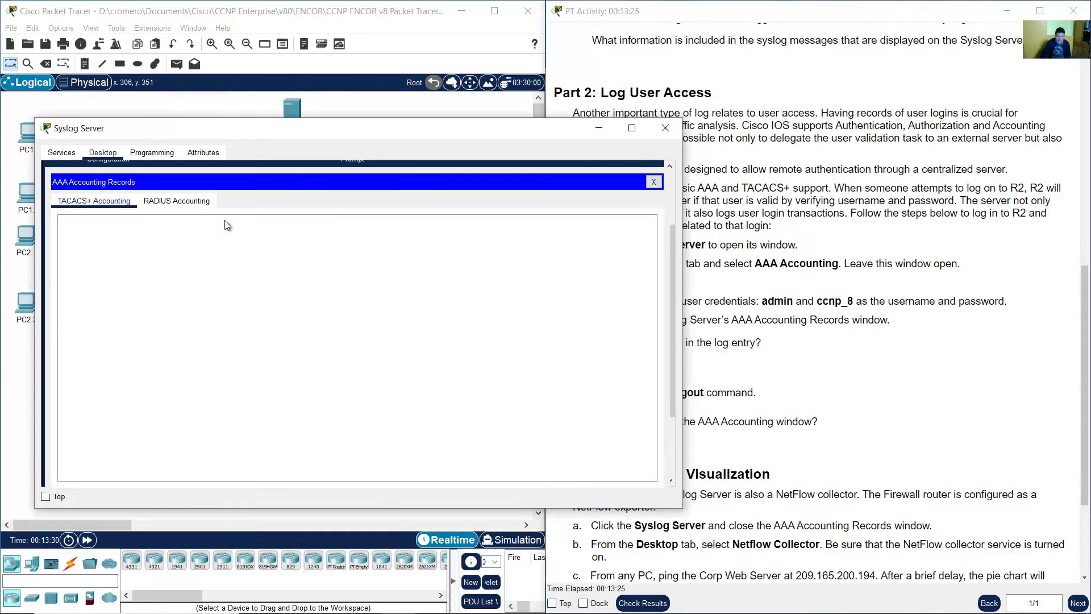
- Note the instruction to leave the accounting window open and return to the instructions
{"action": "left_click", "coordinate": [926, 295]}
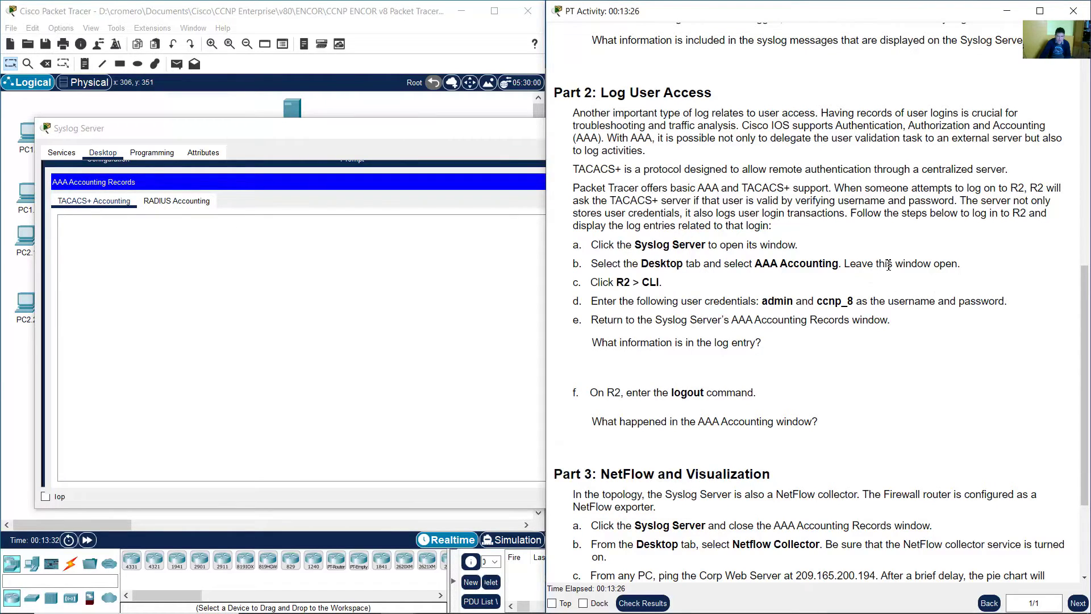
{"action": "left_click_drag", "start_coordinate": [856, 264], "coordinate": [958, 265]}
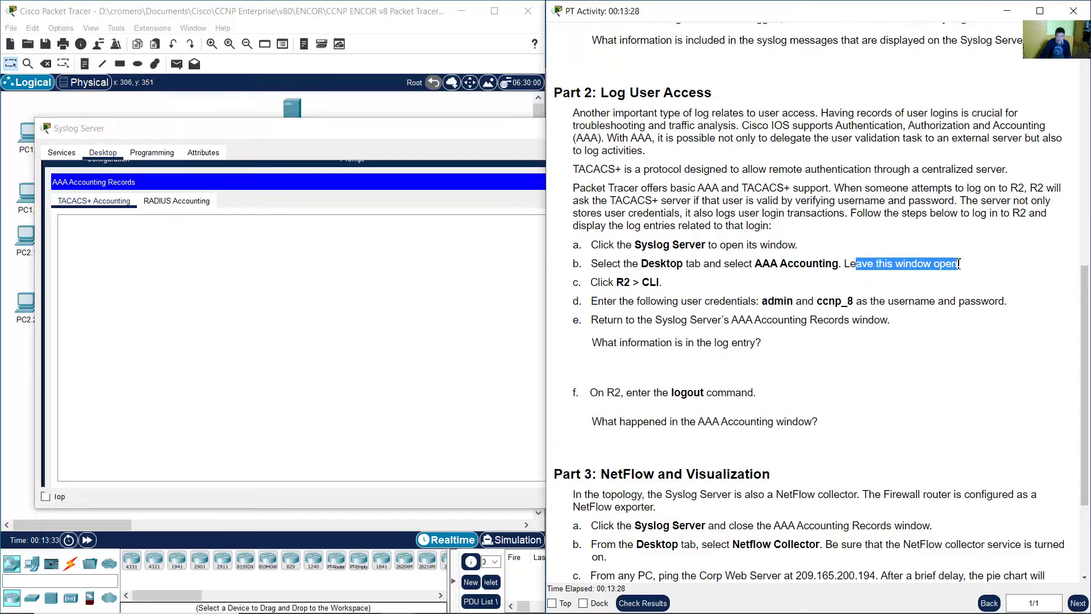
{"action": "left_click", "coordinate": [298, 130]}
{"action": "left_click", "coordinate": [1030, 275]}
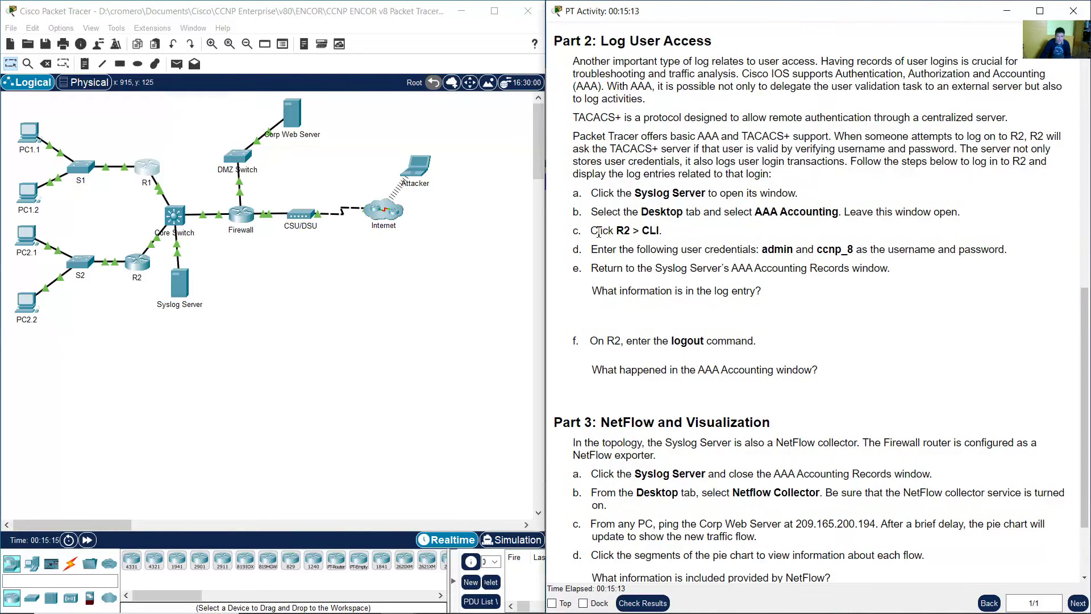
- Open R2's CLI, moving the console to the lower left and enlarging it
{"action": "left_click_drag", "start_coordinate": [591, 231], "coordinate": [667, 234]}
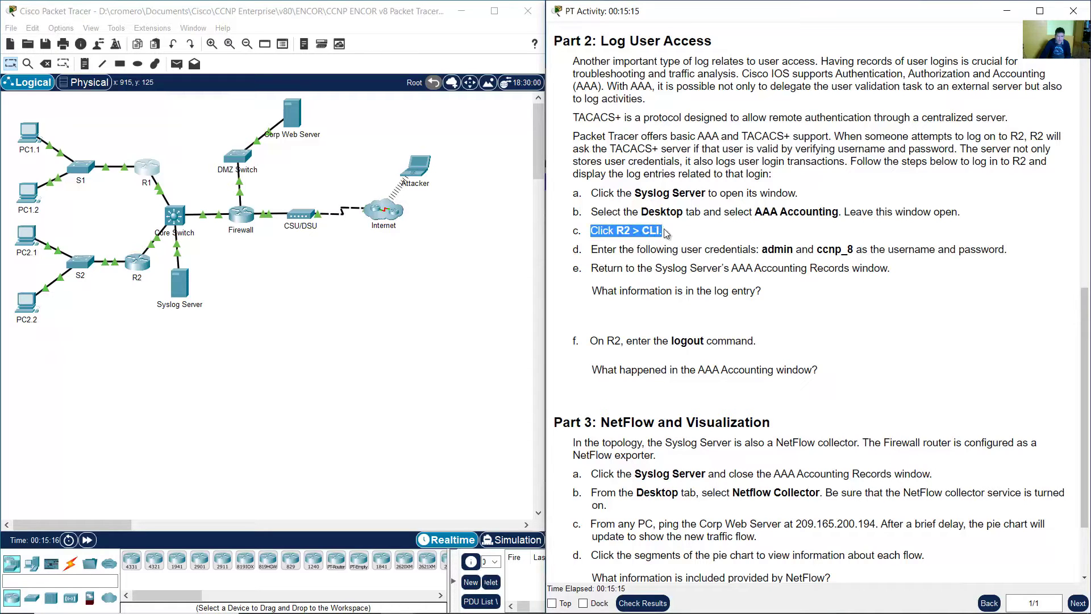
{"action": "left_click_drag", "start_coordinate": [136, 314], "coordinate": [118, 233]}
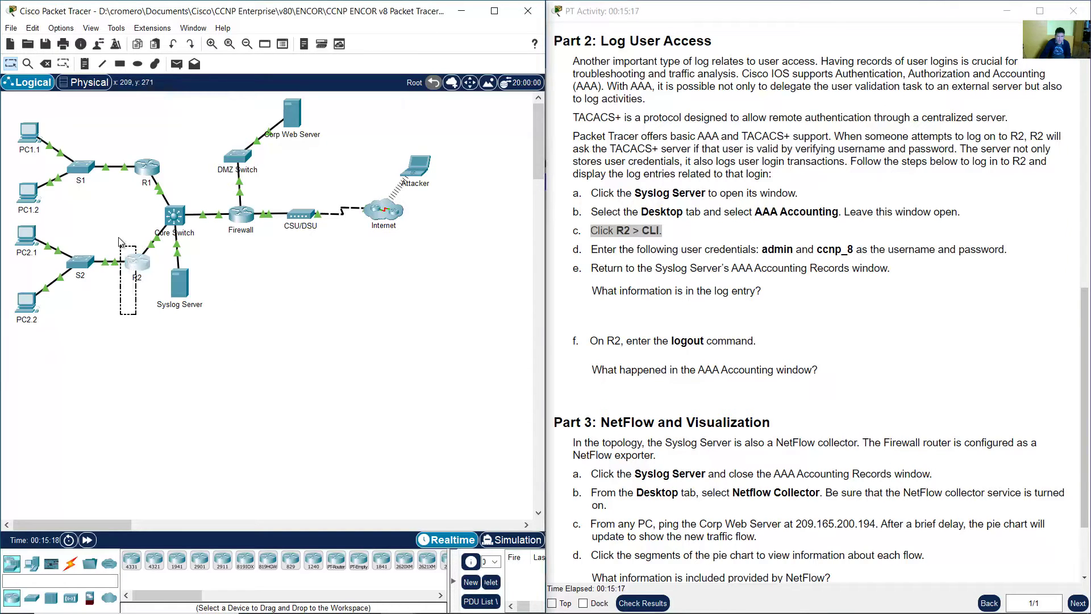
{"action": "left_click", "coordinate": [141, 256]}
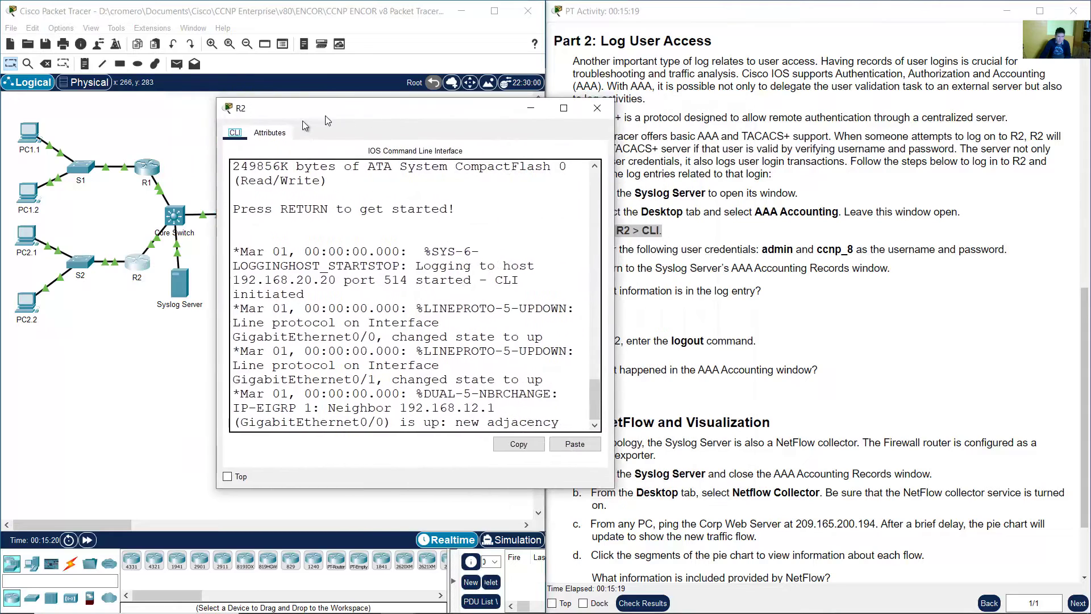
{"action": "left_click_drag", "start_coordinate": [326, 116], "coordinate": [123, 213]}
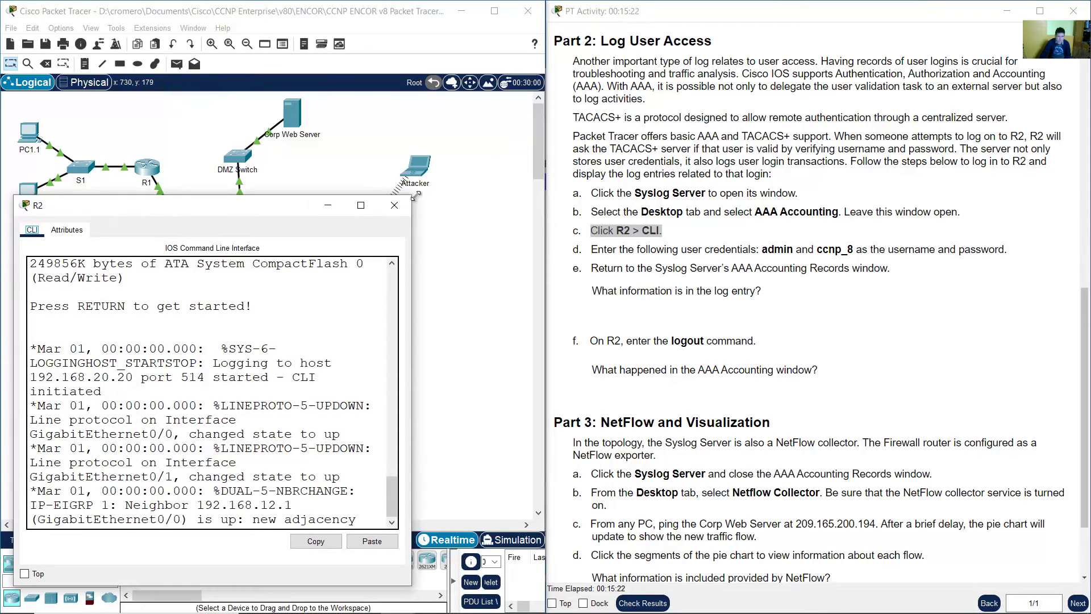
{"action": "left_click_drag", "start_coordinate": [416, 196], "coordinate": [548, 108]}
{"action": "left_click", "coordinate": [843, 286]}
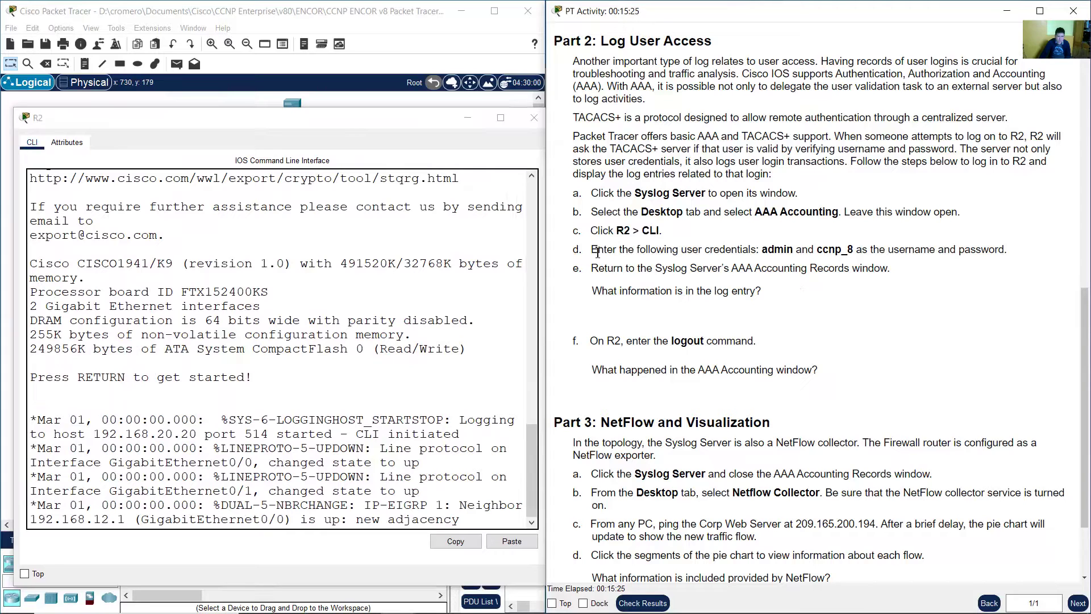
{"action": "left_click_drag", "start_coordinate": [597, 253], "coordinate": [733, 263]}
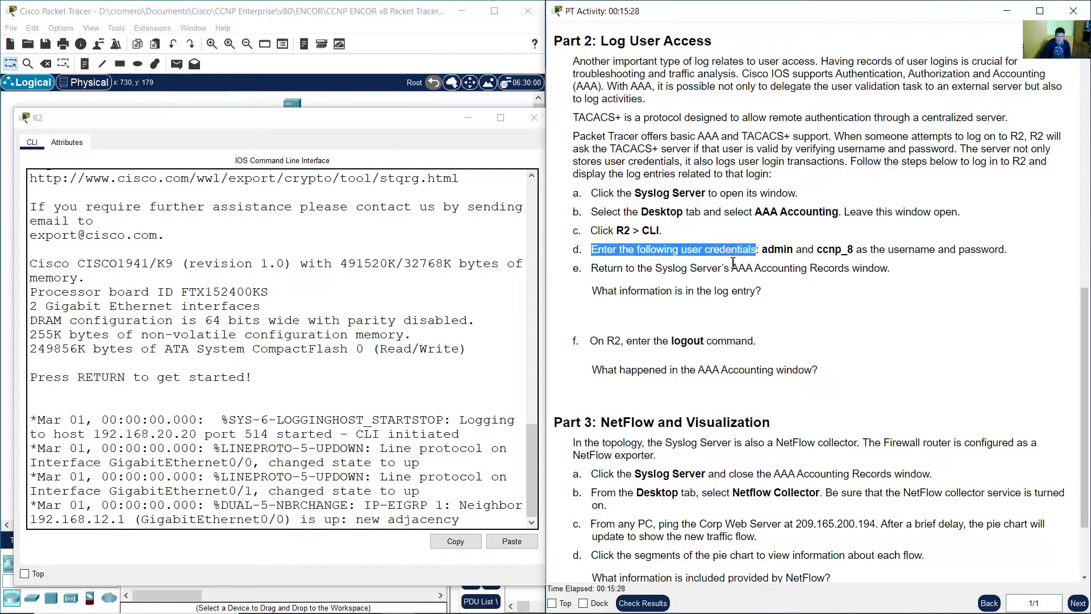
- Log into R2's console with the lab username and password
{"action": "left_click", "coordinate": [455, 458]}
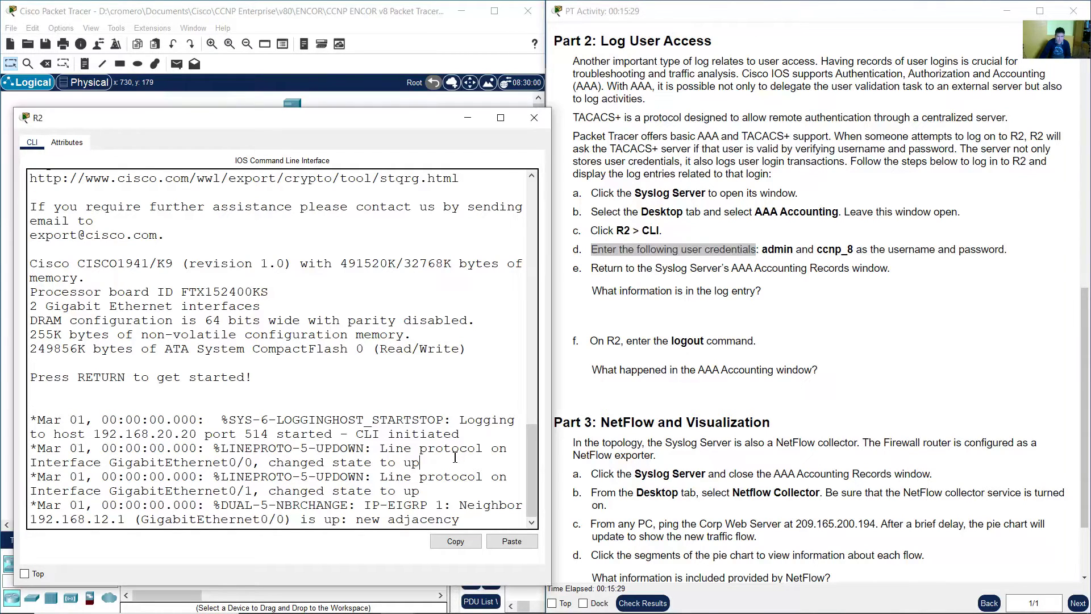
{"action": "left_click", "coordinate": [785, 289]}
{"action": "left_click", "coordinate": [487, 387]}
{"action": "key", "text": "Return"}
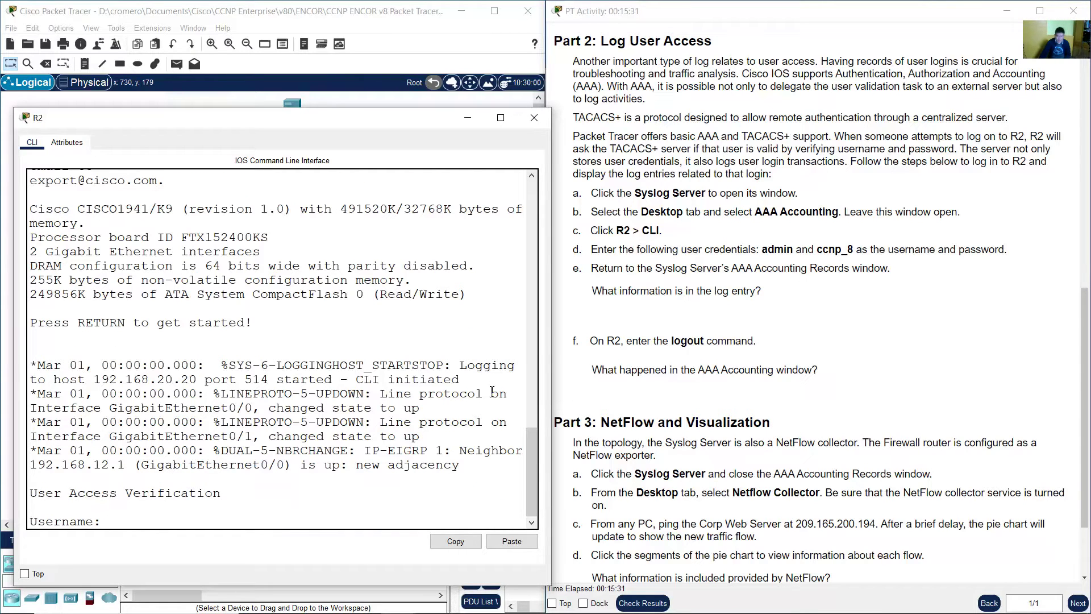
{"action": "left_click_drag", "start_coordinate": [762, 250], "coordinate": [796, 251]}
{"action": "left_click", "coordinate": [263, 450]}
{"action": "type", "text": "admin"}
{"action": "key", "text": "Return"}
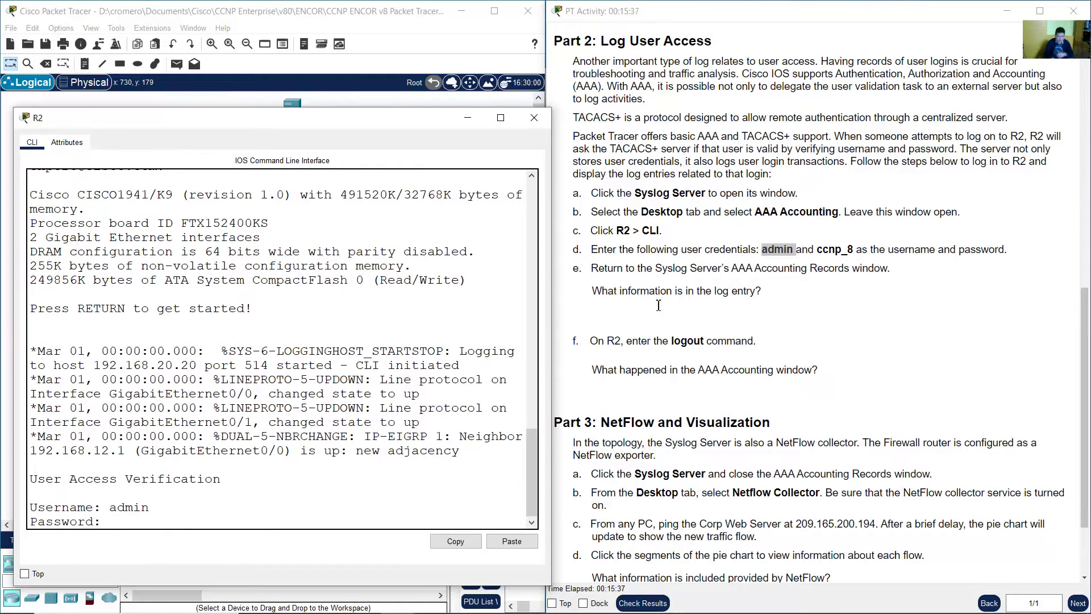
{"action": "left_click", "coordinate": [824, 253]}
{"action": "left_click_drag", "start_coordinate": [820, 251], "coordinate": [855, 250]}
{"action": "left_click", "coordinate": [345, 524]}
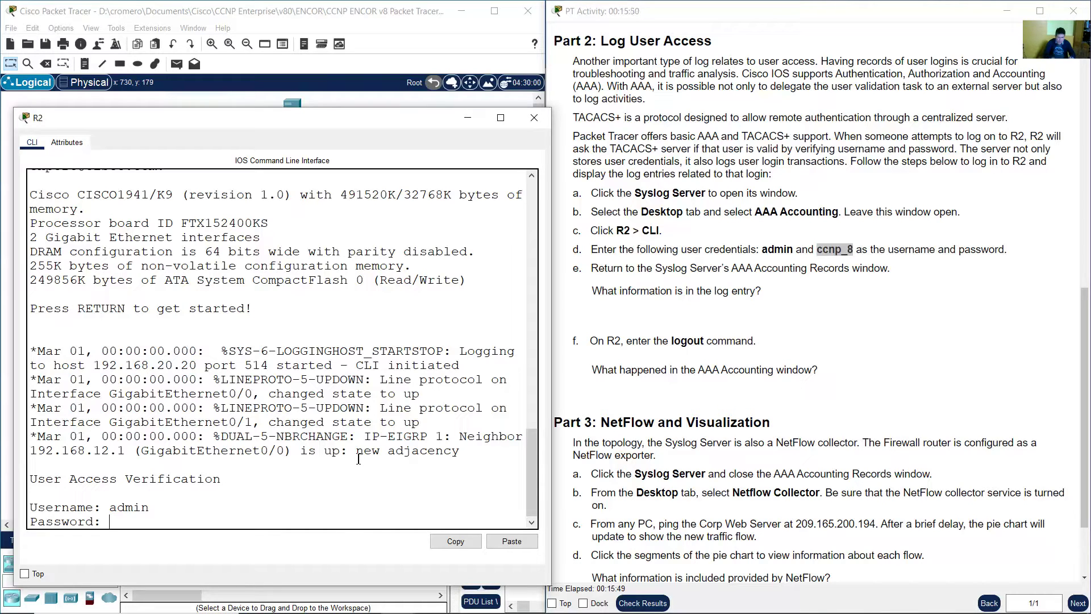
{"action": "key", "text": "Return"}
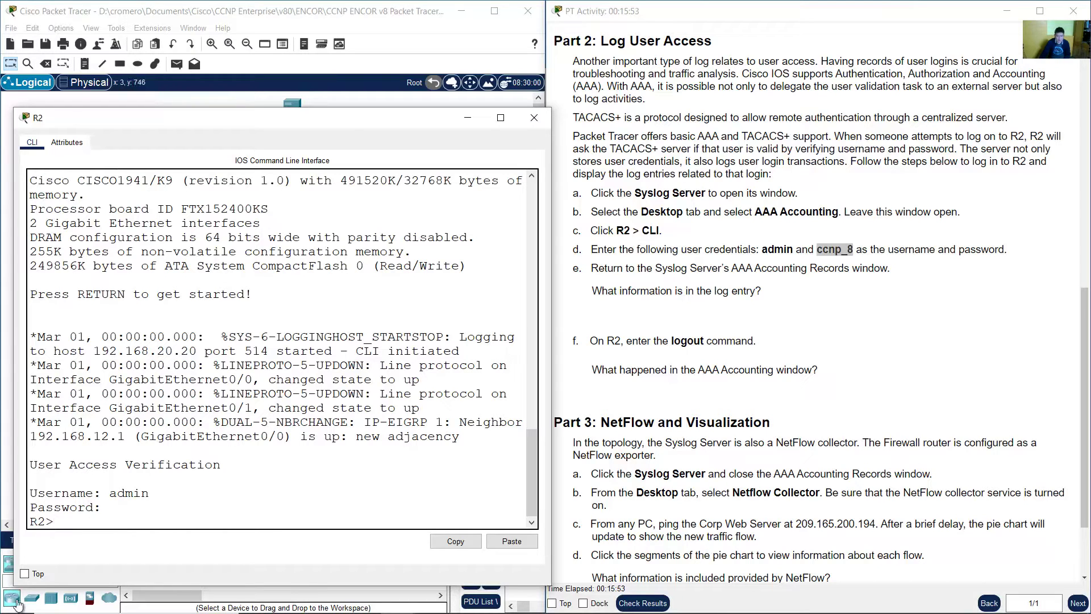
- Highlight the resulting R2> prompt and instruction step e, then return to the topology
{"action": "left_click_drag", "start_coordinate": [31, 521], "coordinate": [57, 521]}
{"action": "left_click", "coordinate": [54, 522]}
{"action": "left_click_drag", "start_coordinate": [31, 522], "coordinate": [54, 522]}
{"action": "left_click", "coordinate": [857, 273]}
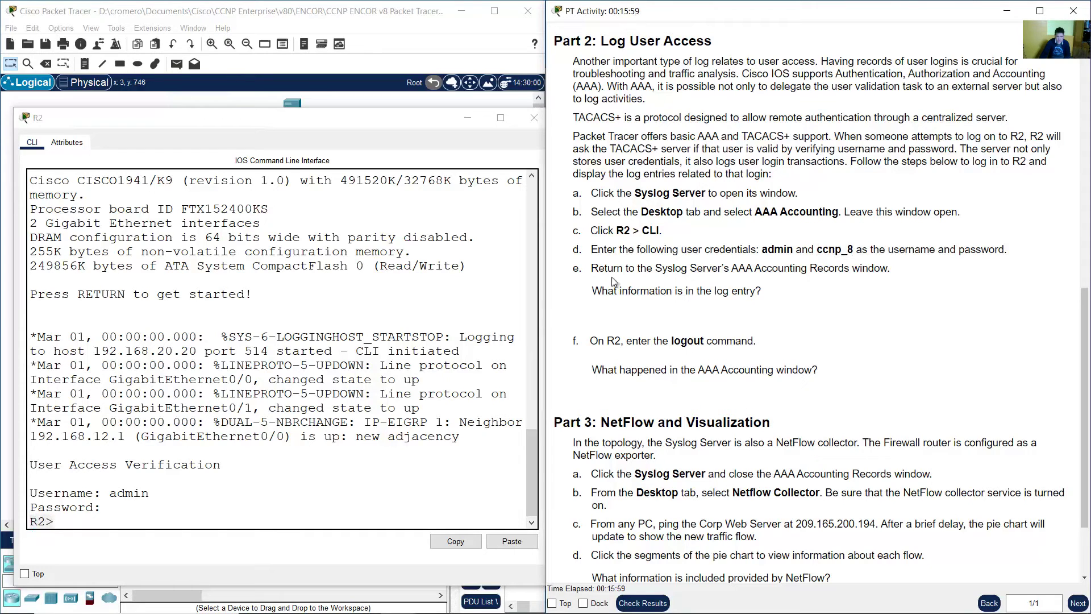
{"action": "left_click_drag", "start_coordinate": [592, 271], "coordinate": [888, 269]}
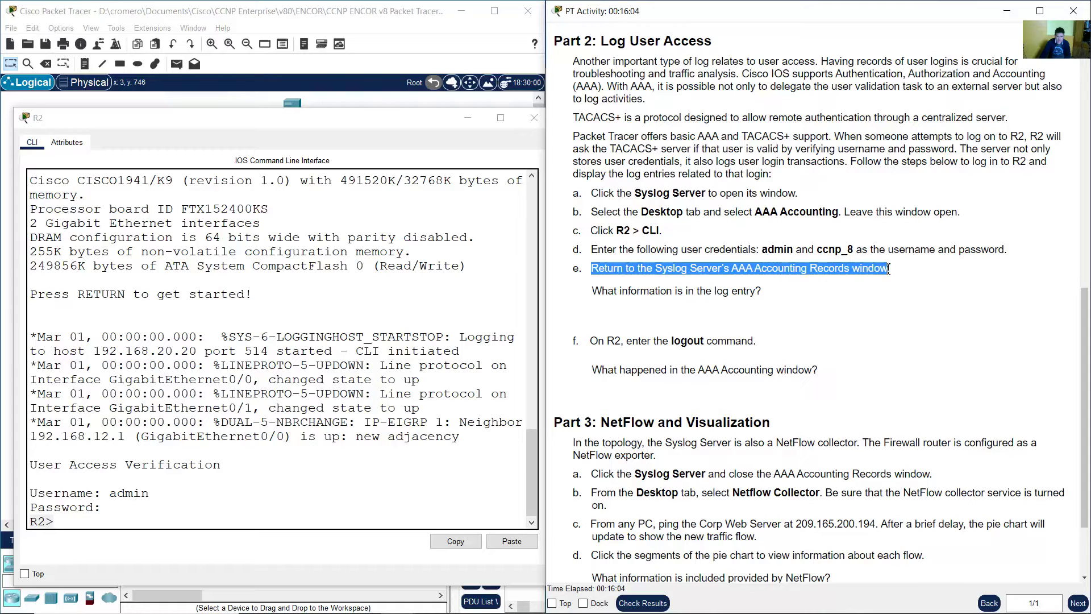
{"action": "left_click", "coordinate": [441, 96]}
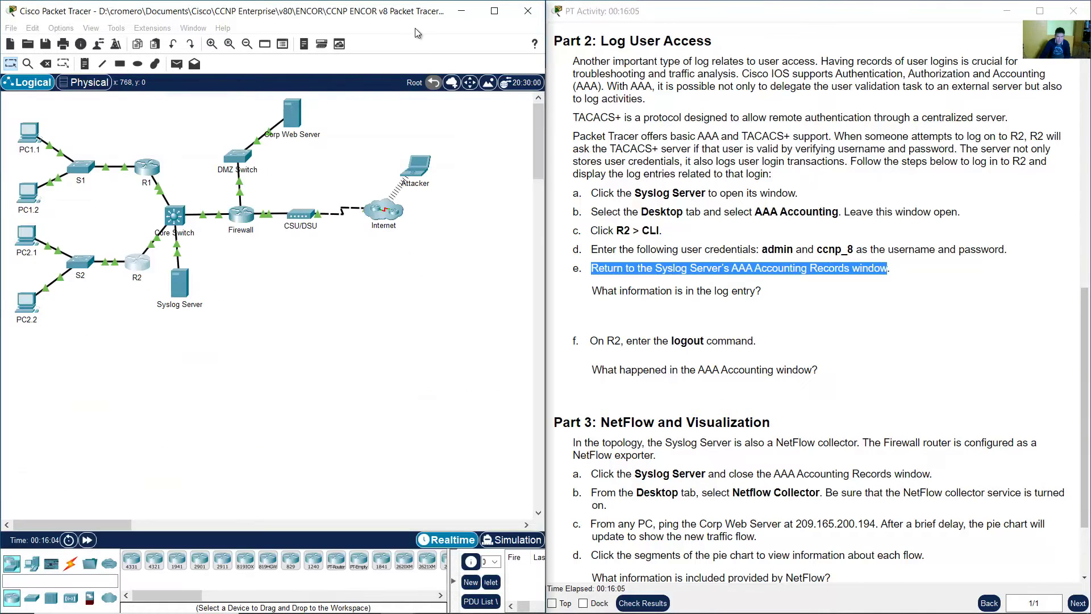
- Inspect the TACACS+ Start record from NAS IP 192.168.12.2, port con0, in the accounting records
{"action": "left_click", "coordinate": [179, 284]}
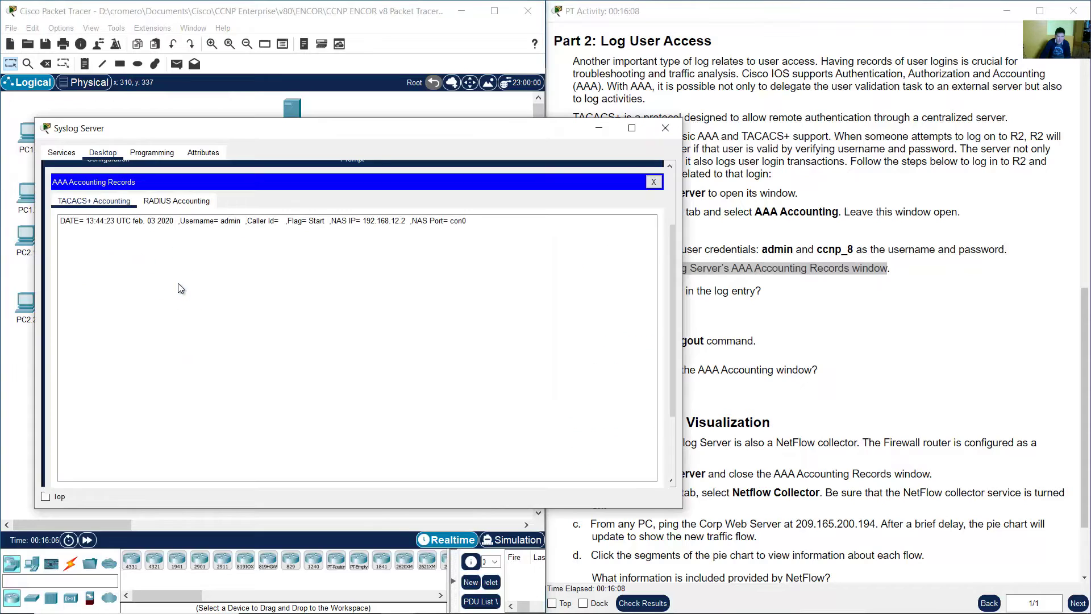
{"action": "left_click", "coordinate": [80, 224]}
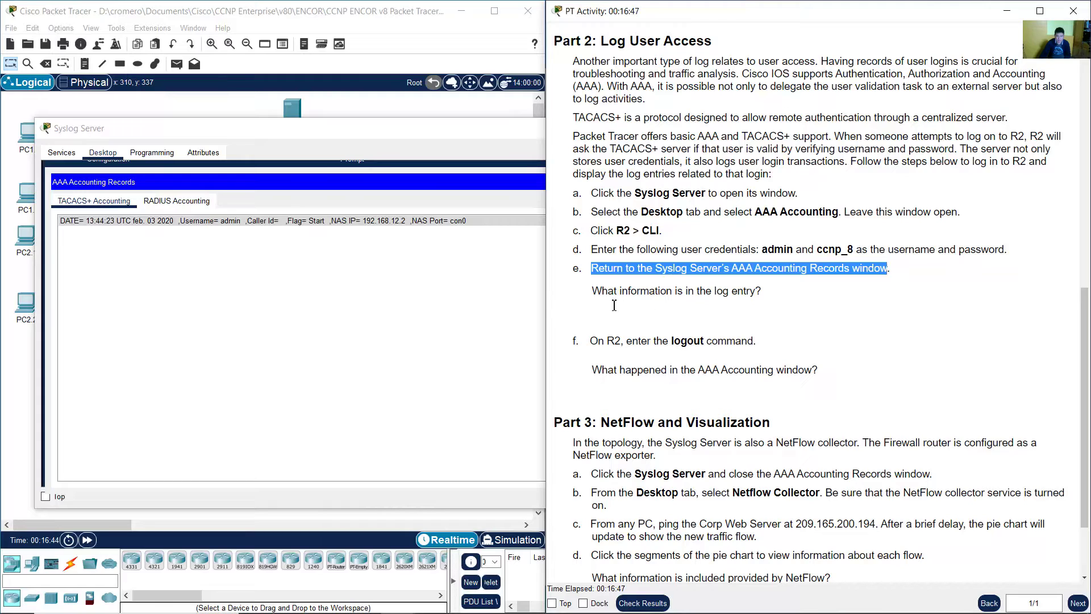
{"action": "left_click_drag", "start_coordinate": [592, 292], "coordinate": [750, 293]}
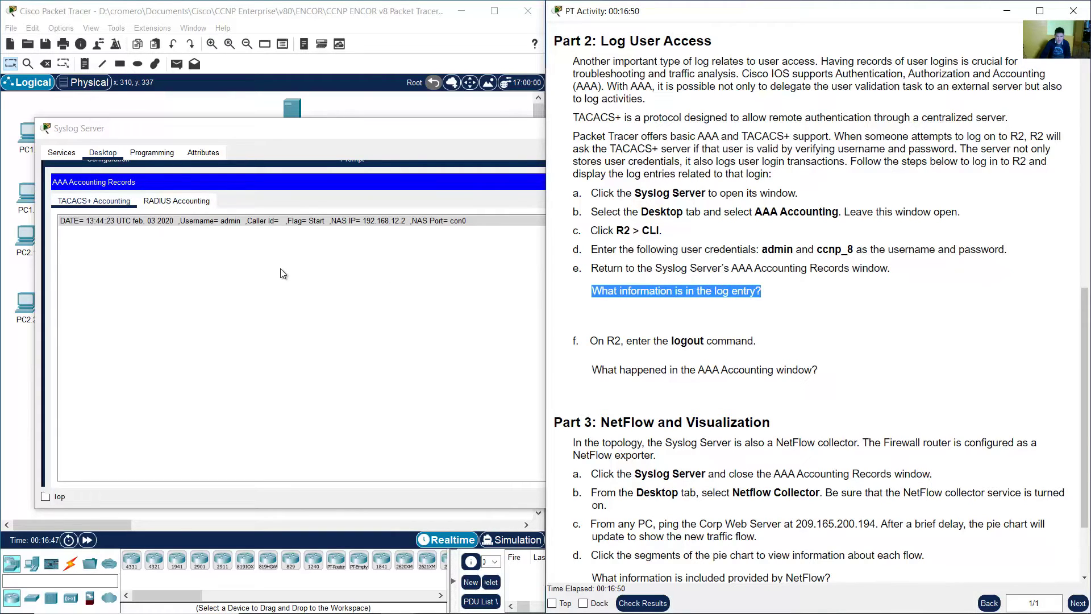
{"action": "left_click", "coordinate": [282, 219]}
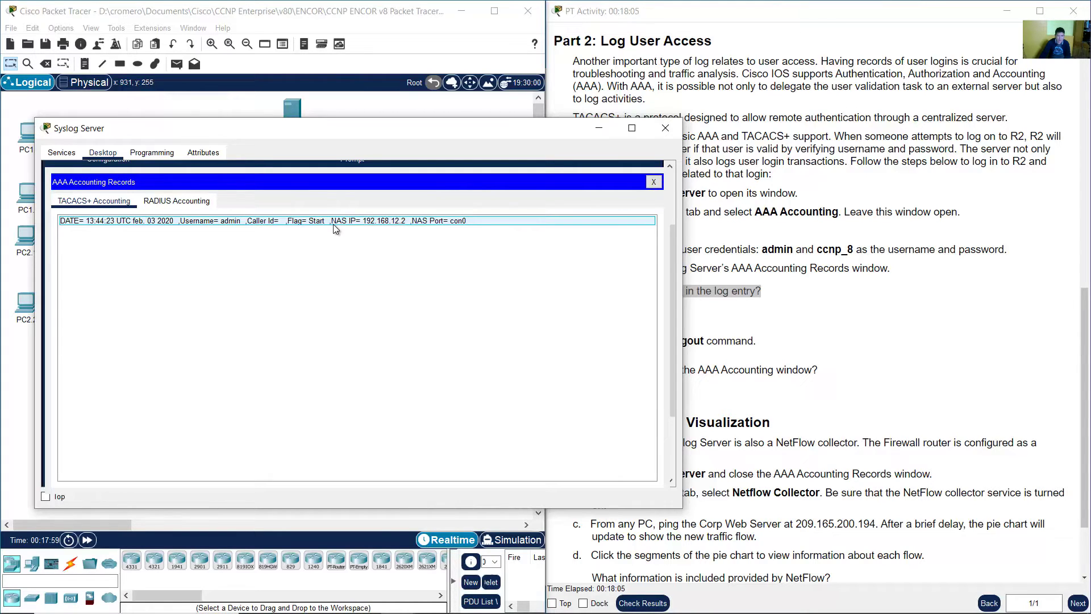
{"action": "left_click", "coordinate": [753, 246]}
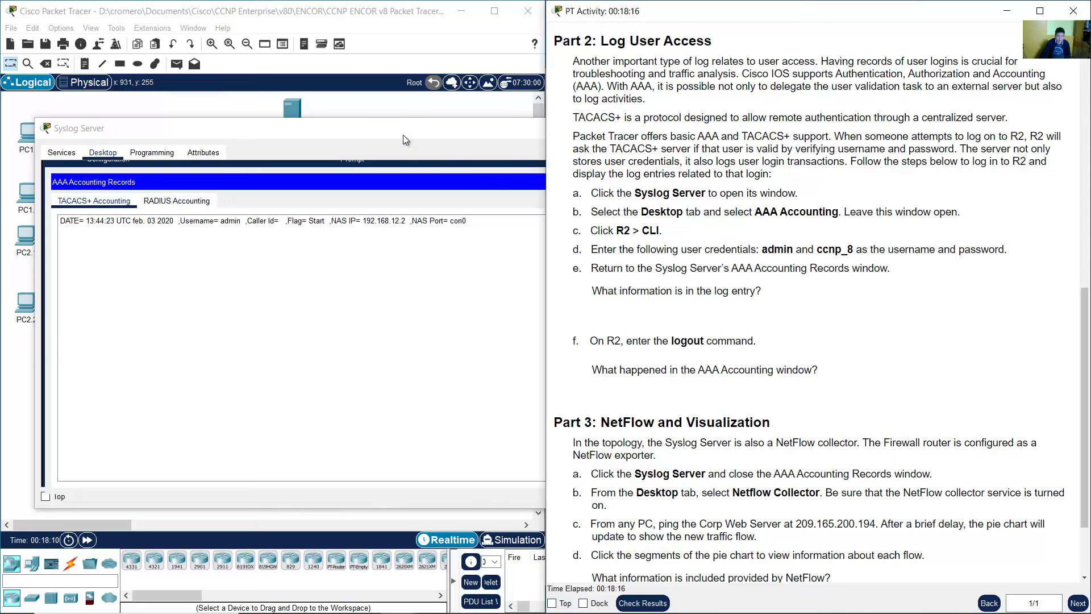
{"action": "left_click", "coordinate": [400, 134]}
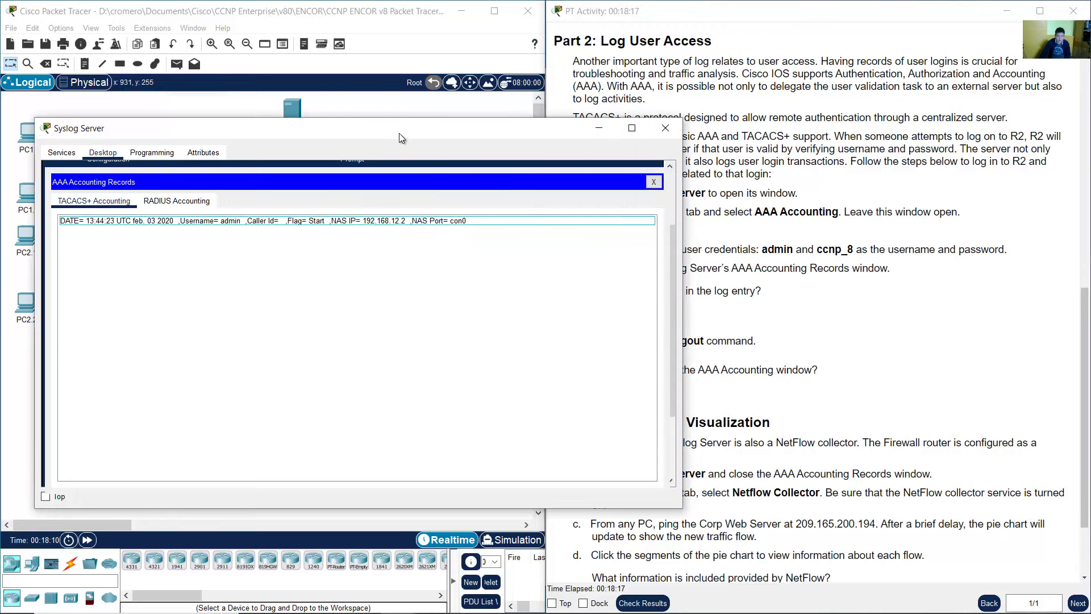
{"action": "left_click", "coordinate": [199, 233]}
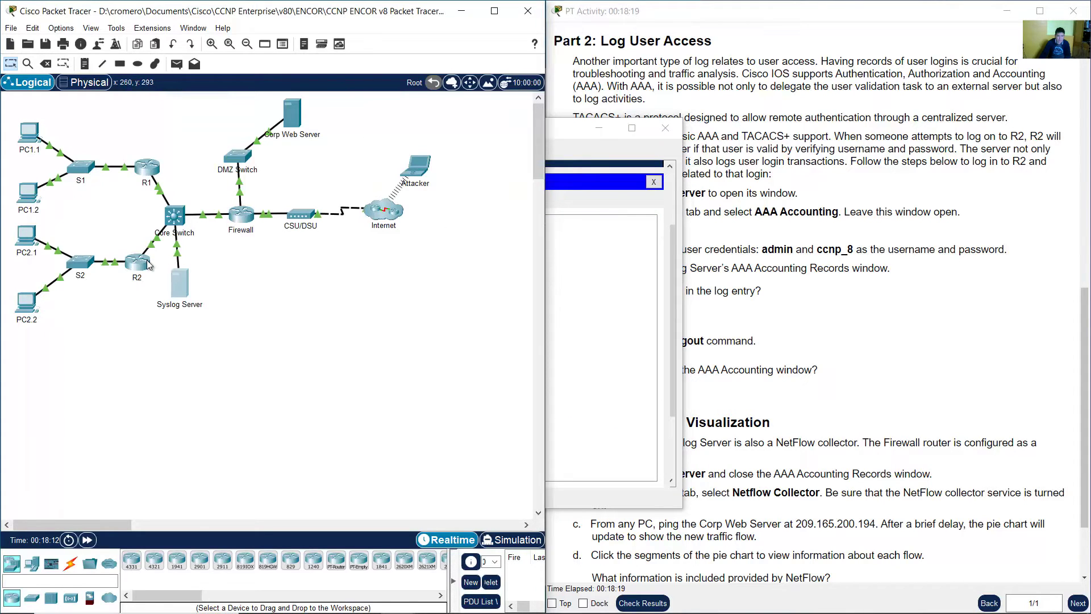
- Enter enable mode on R2, run show run, and scroll back to the aaa lines
{"action": "left_click", "coordinate": [145, 263]}
{"action": "left_click", "coordinate": [231, 513]}
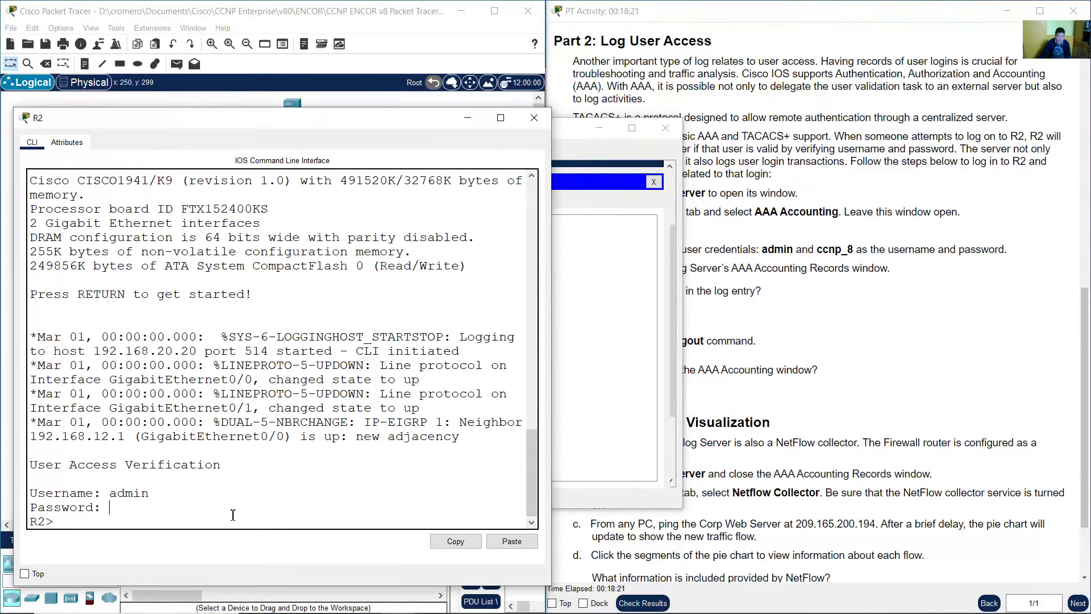
{"action": "type", "text": "enable"}
{"action": "key", "text": "Return"}
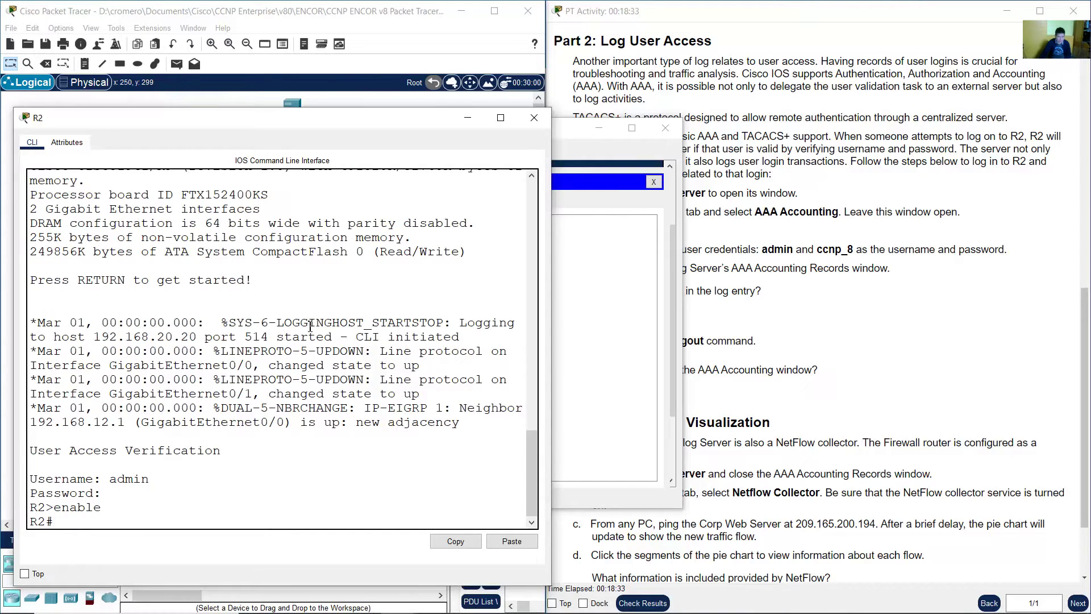
{"action": "type", "text": "show run"}
{"action": "key", "text": "Return"}
{"action": "key", "text": "space"}
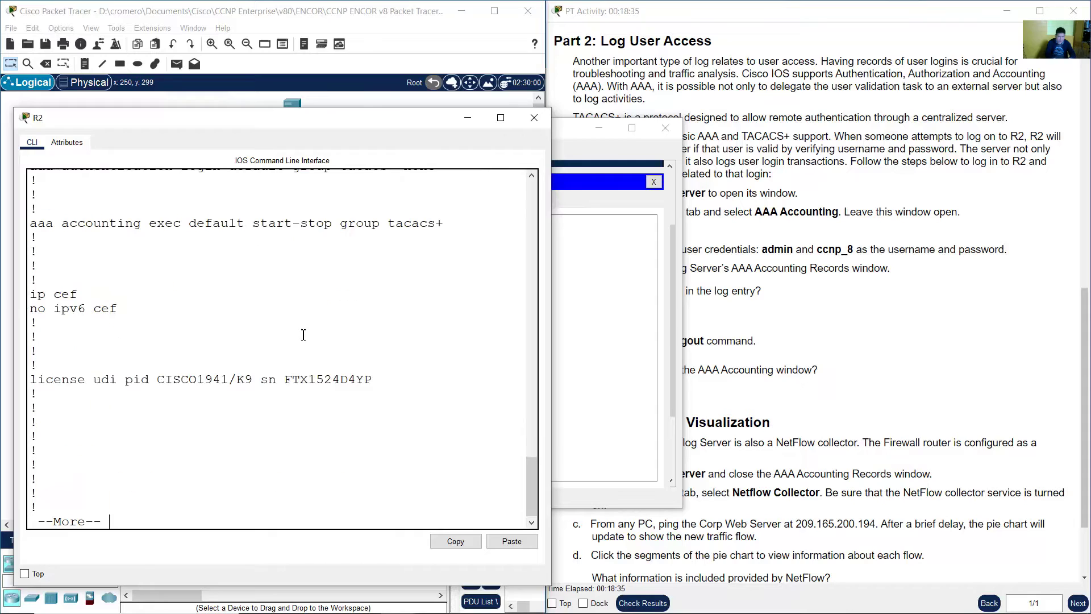
{"action": "key", "text": "space"}
{"action": "key", "text": "space"}
{"action": "key", "text": "space"}
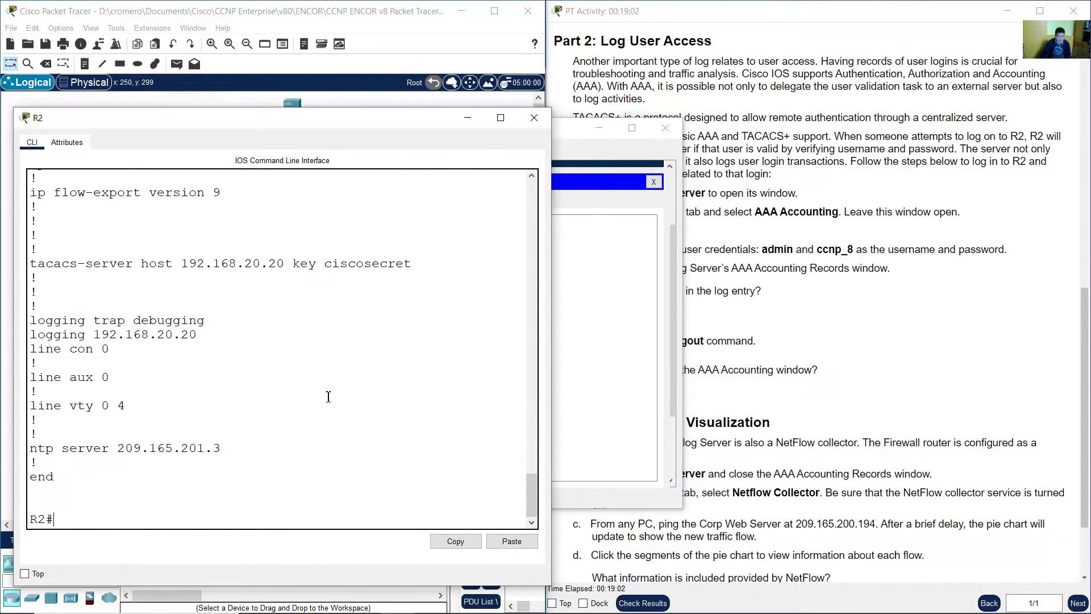
{"action": "scroll", "coordinate": [238, 330], "scroll_direction": "up", "scroll_amount": 12}
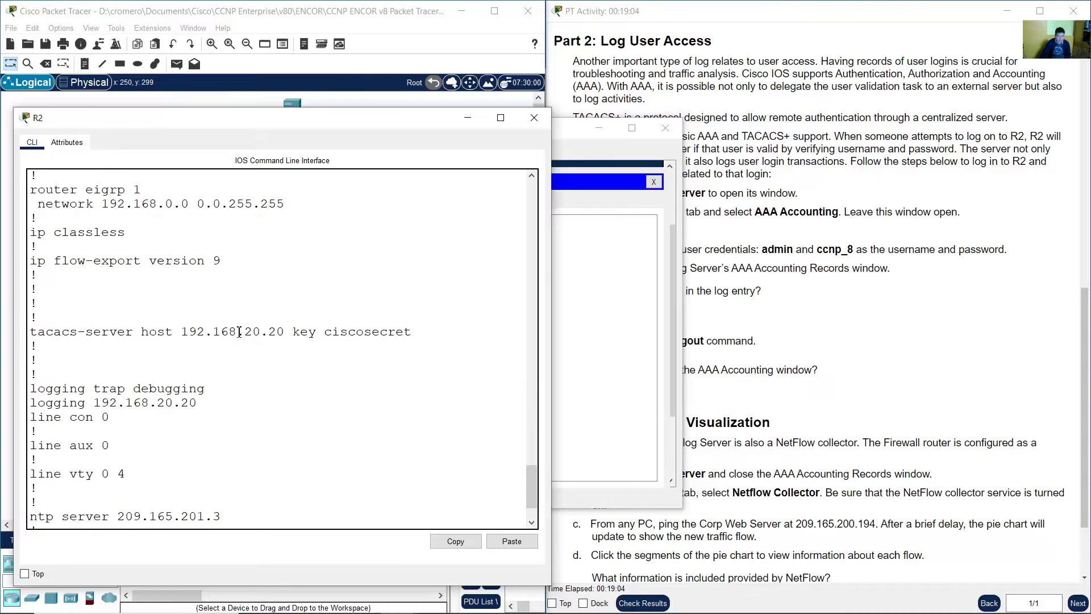
{"action": "scroll", "coordinate": [316, 345], "scroll_direction": "up", "scroll_amount": 1}
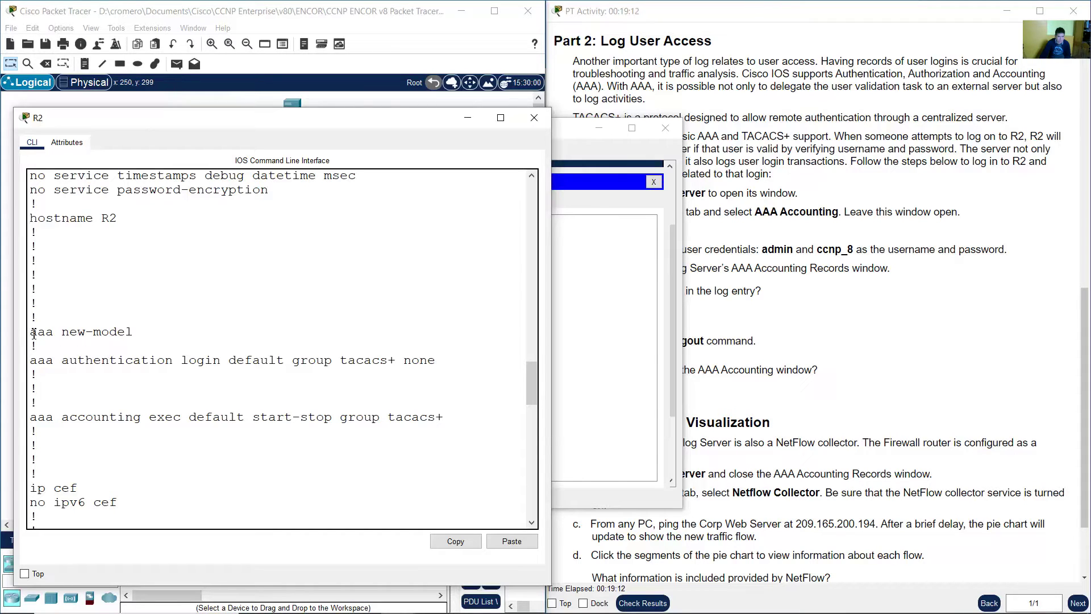
- Highlight aaa new-model and the authentication line's login default group tacacs+ none parts
{"action": "left_click_drag", "start_coordinate": [33, 333], "coordinate": [134, 333]}
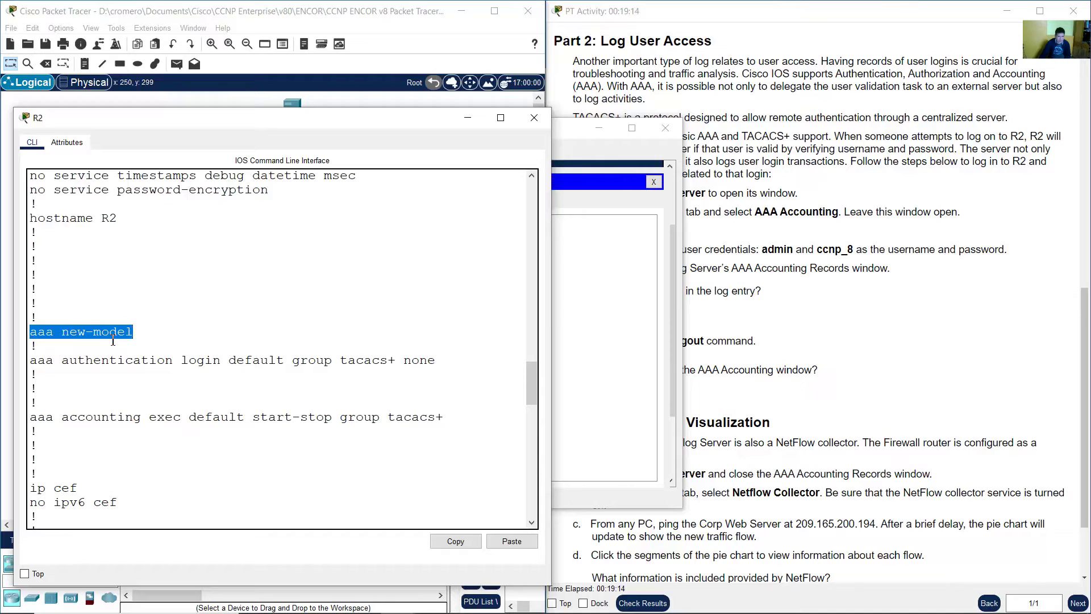
{"action": "left_click_drag", "start_coordinate": [40, 362], "coordinate": [286, 362]}
{"action": "left_click", "coordinate": [216, 361]}
{"action": "double_click", "coordinate": [214, 360]}
{"action": "left_click", "coordinate": [312, 365]}
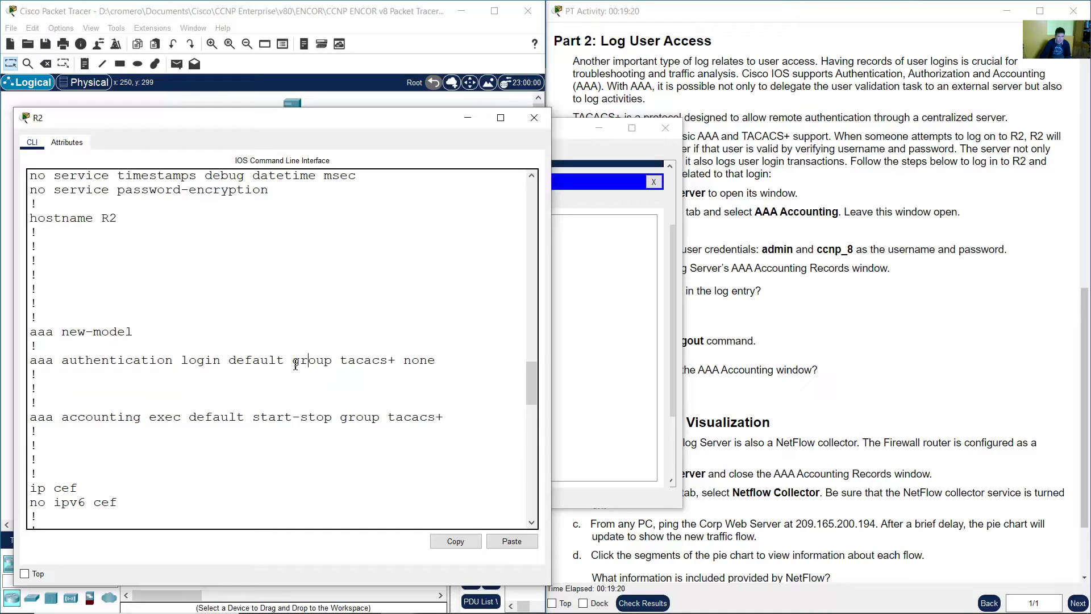
{"action": "double_click", "coordinate": [296, 364]}
{"action": "left_click", "coordinate": [343, 362]}
{"action": "left_click_drag", "start_coordinate": [342, 360], "coordinate": [397, 360]}
{"action": "left_click", "coordinate": [389, 360]}
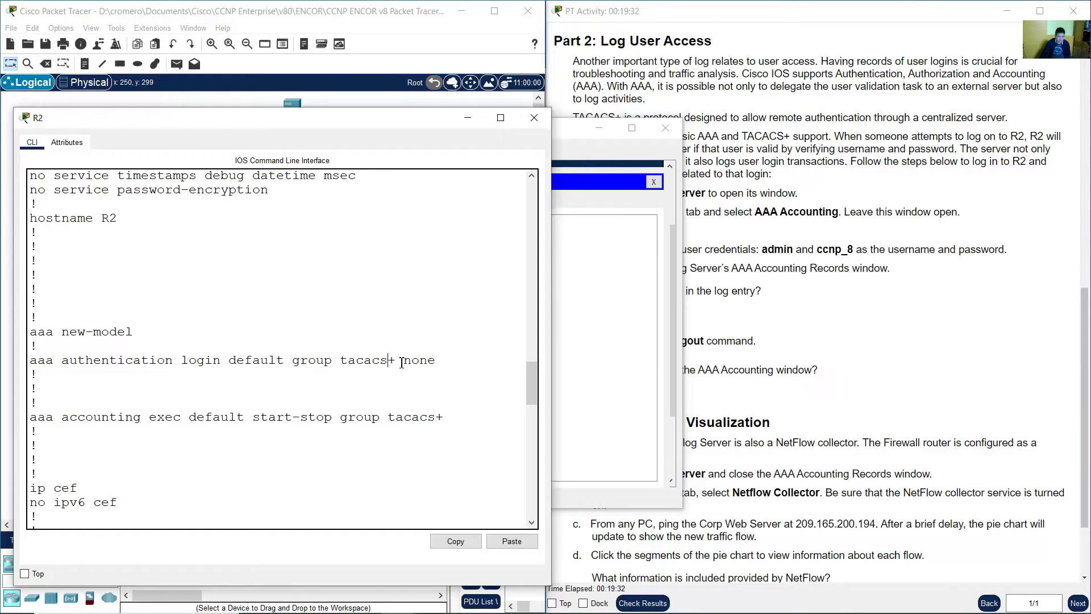
{"action": "left_click_drag", "start_coordinate": [403, 360], "coordinate": [443, 363]}
{"action": "left_click", "coordinate": [367, 359]}
{"action": "left_click_drag", "start_coordinate": [344, 362], "coordinate": [391, 362]}
- Highlight the aaa accounting exec default start-stop group tacacs+ line, then show the topology
{"action": "scroll", "coordinate": [371, 360], "scroll_direction": "down", "scroll_amount": 1}
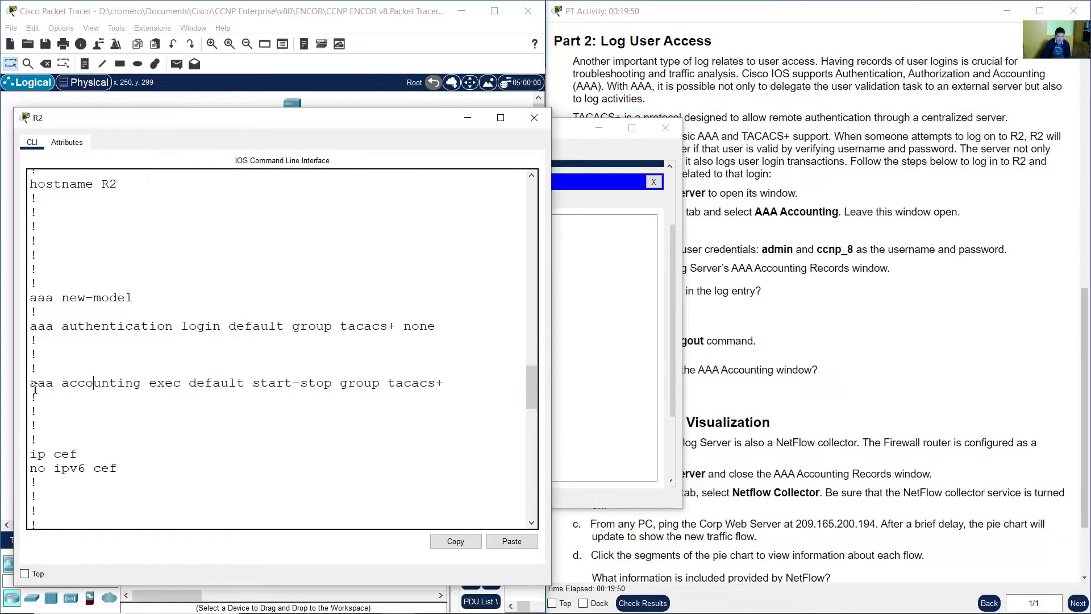
{"action": "left_click_drag", "start_coordinate": [30, 382], "coordinate": [244, 383]}
{"action": "left_click", "coordinate": [80, 387]}
{"action": "left_click", "coordinate": [164, 383]}
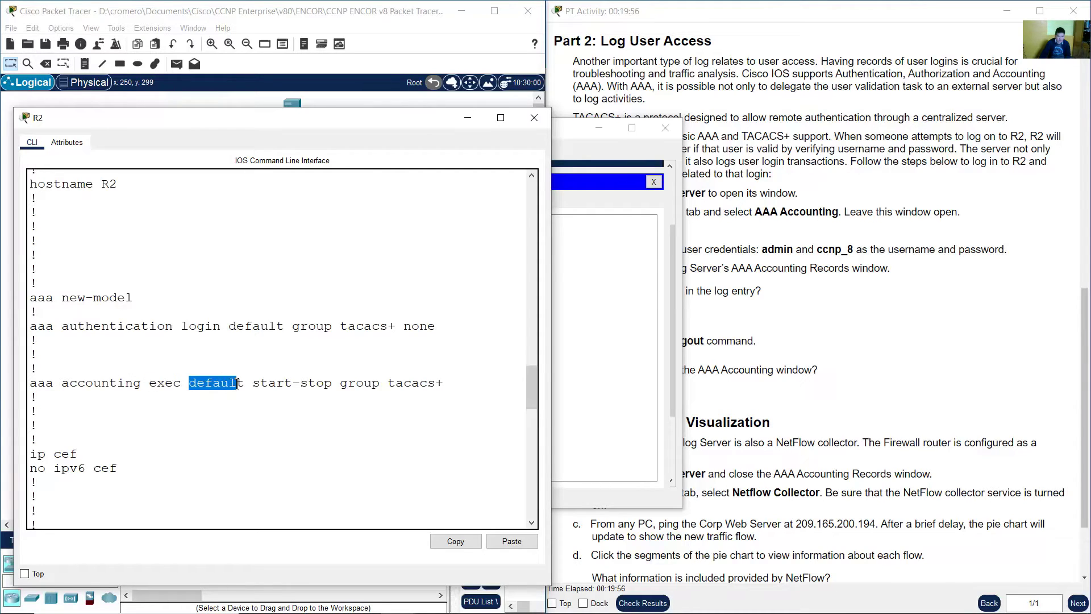
{"action": "left_click", "coordinate": [243, 384]}
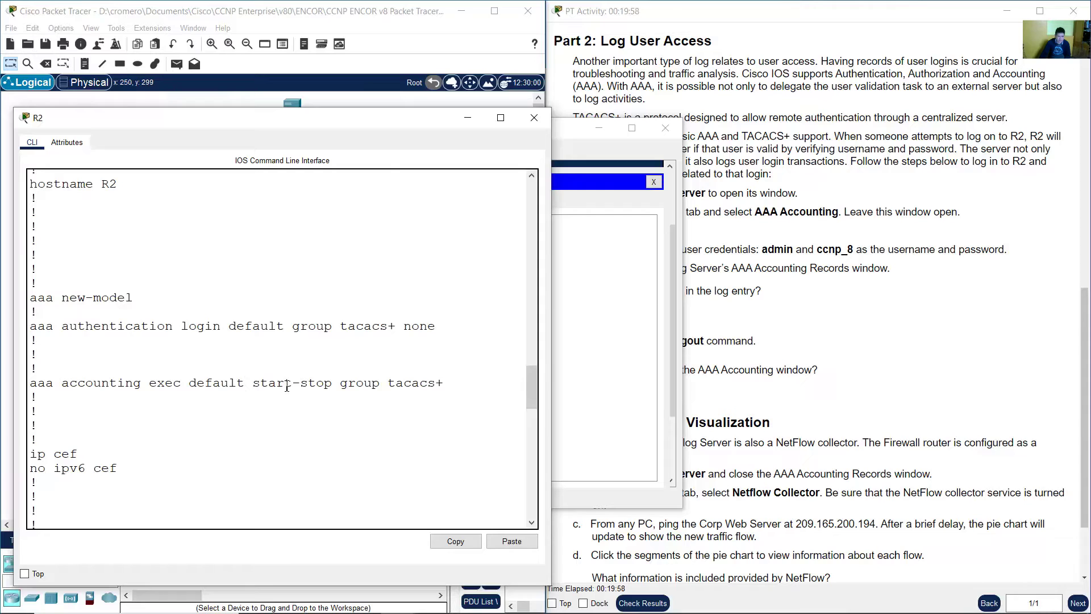
{"action": "left_click_drag", "start_coordinate": [256, 385], "coordinate": [417, 385]}
{"action": "left_click", "coordinate": [401, 385]}
{"action": "double_click", "coordinate": [424, 385]}
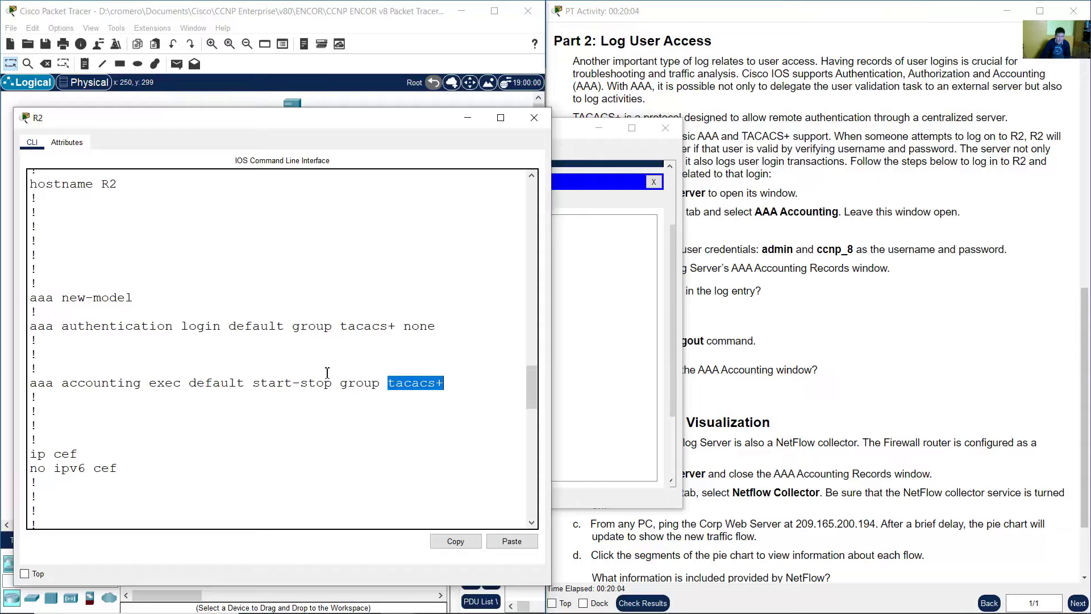
{"action": "left_click", "coordinate": [367, 17]}
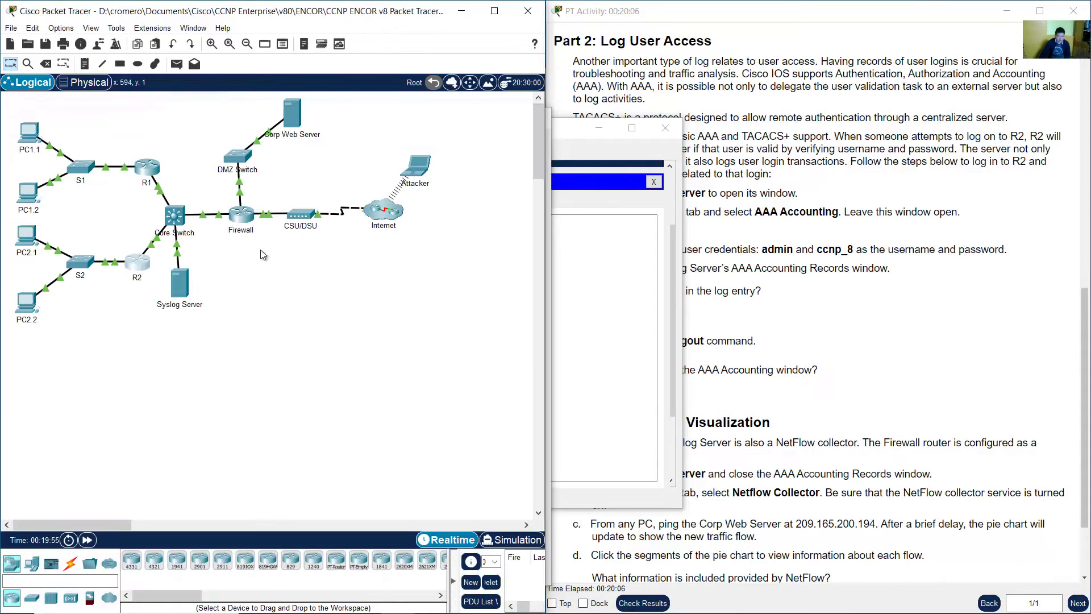
- Select the Syslog Server, view its accounting records, then bring R2's configuration back
{"action": "left_click_drag", "start_coordinate": [253, 357], "coordinate": [177, 275]}
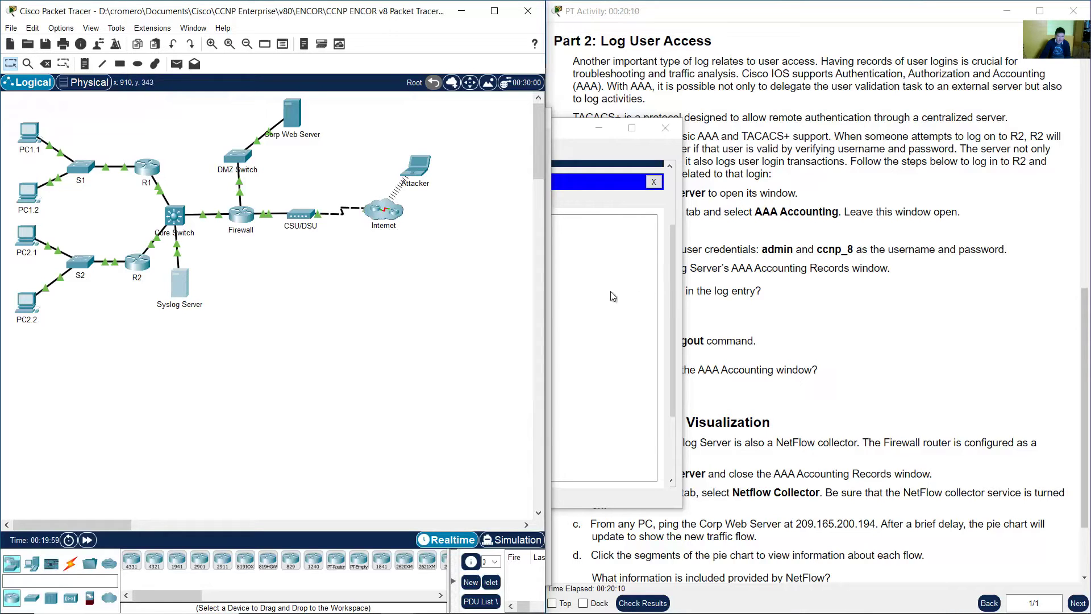
{"action": "left_click", "coordinate": [586, 302]}
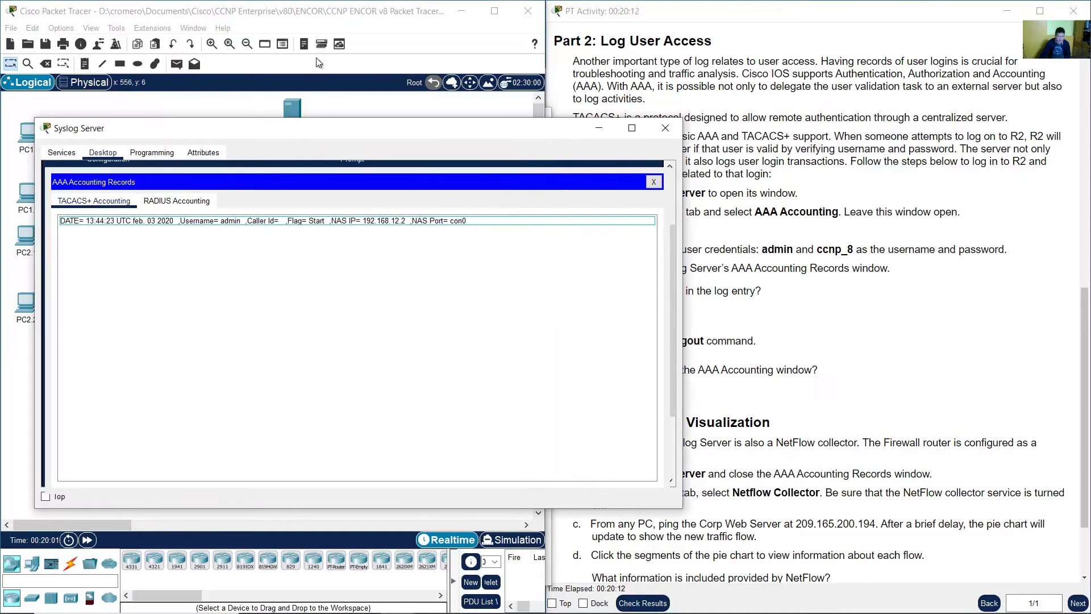
{"action": "left_click", "coordinate": [85, 311]}
{"action": "left_click", "coordinate": [141, 266]}
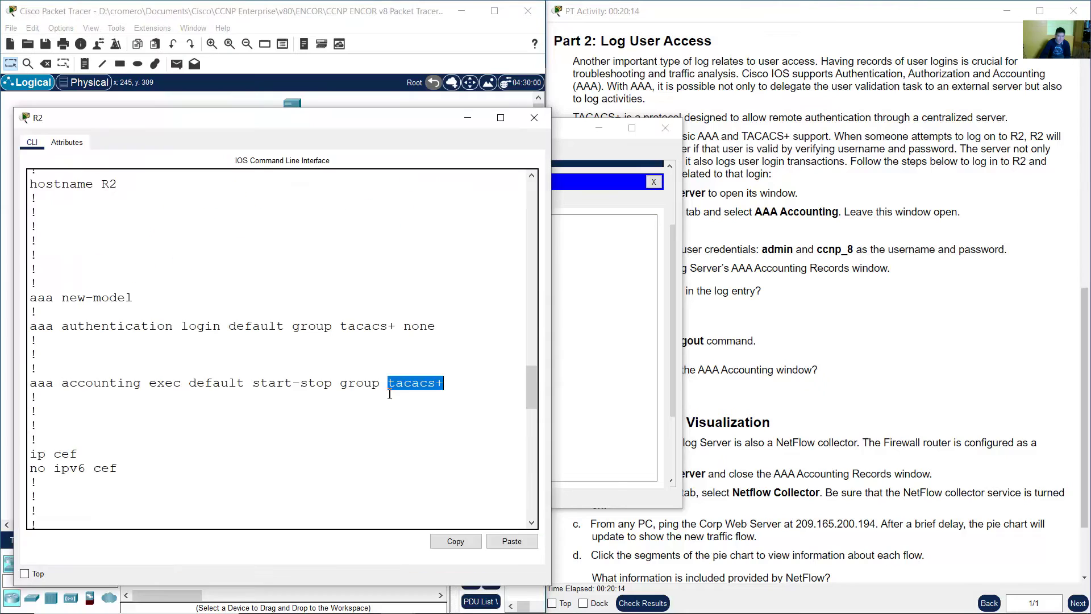
- Highlight the tacacs-server line with host 192.168.20.20 and its shared key
{"action": "scroll", "coordinate": [388, 426], "scroll_direction": "down", "scroll_amount": 10}
{"action": "scroll", "coordinate": [381, 451], "scroll_direction": "down", "scroll_amount": 8}
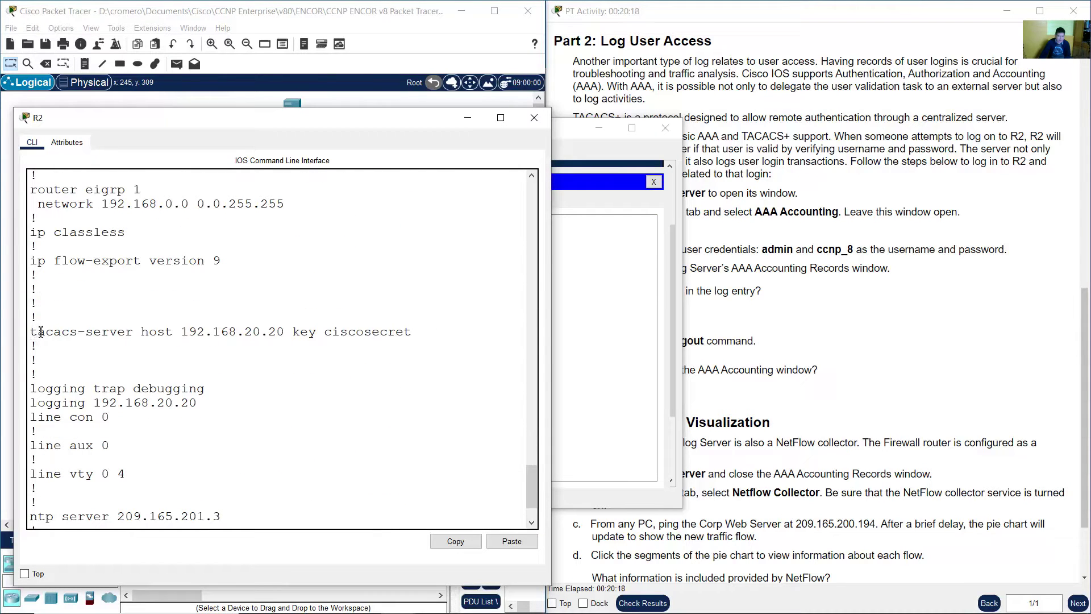
{"action": "left_click_drag", "start_coordinate": [37, 332], "coordinate": [285, 331]}
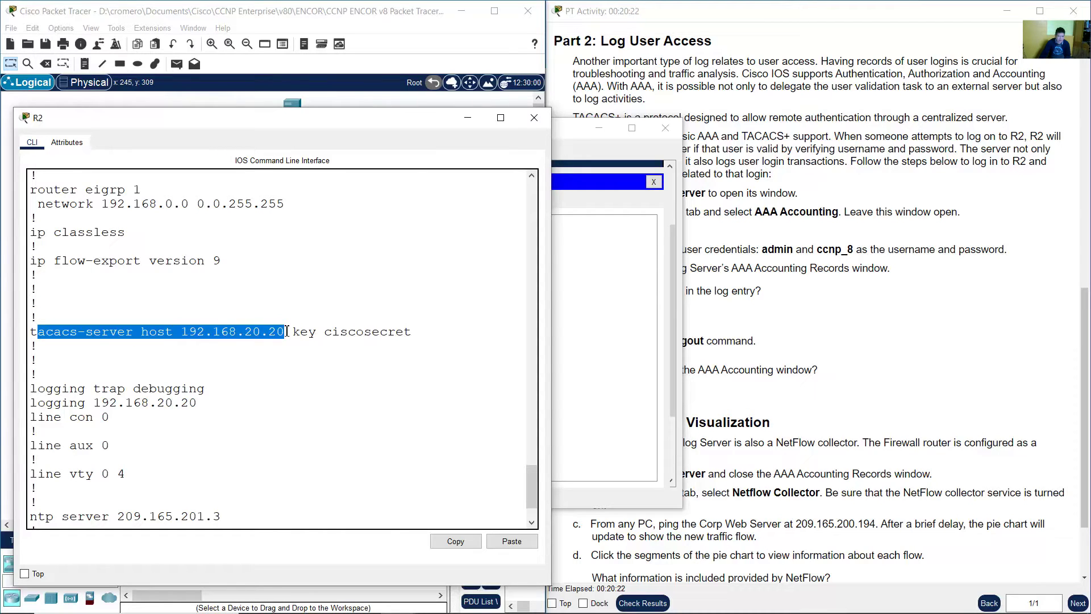
{"action": "left_click_drag", "start_coordinate": [173, 332], "coordinate": [424, 328]}
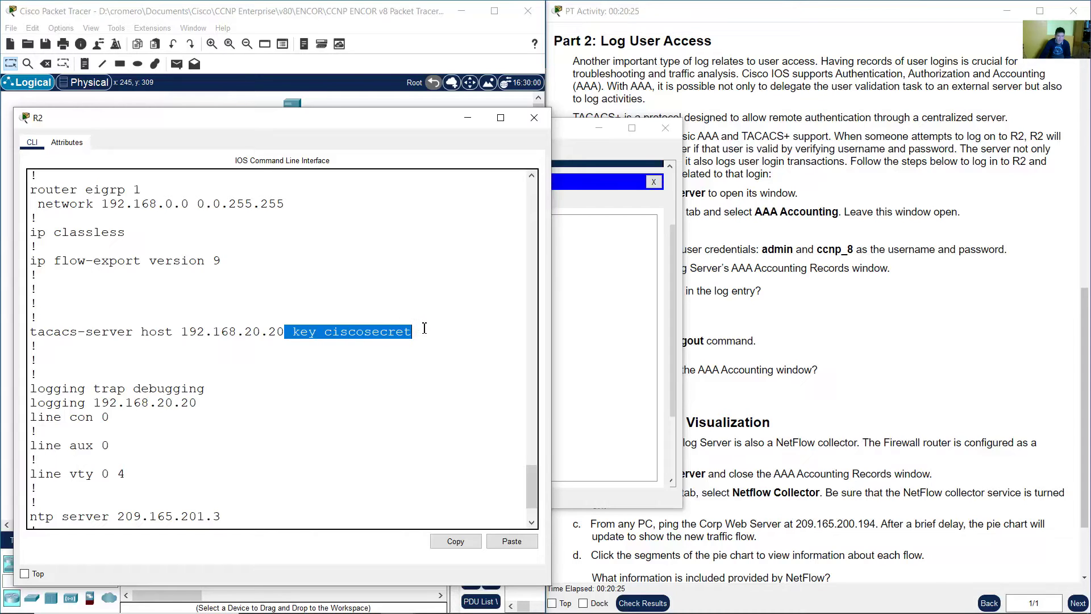
{"action": "left_click_drag", "start_coordinate": [300, 332], "coordinate": [422, 332]}
{"action": "left_click", "coordinate": [389, 336]}
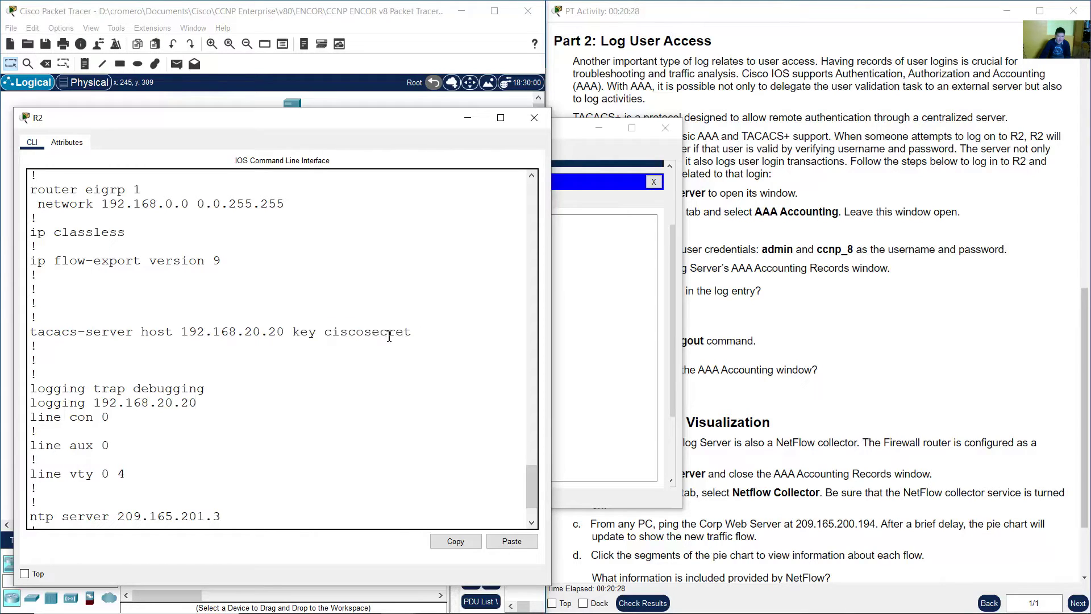
{"action": "left_click_drag", "start_coordinate": [285, 332], "coordinate": [438, 332]}
{"action": "left_click", "coordinate": [425, 358]}
- Highlight line con 0 and login default on the authentication line, then show the workspace
{"action": "scroll", "coordinate": [424, 383], "scroll_direction": "down", "scroll_amount": 2}
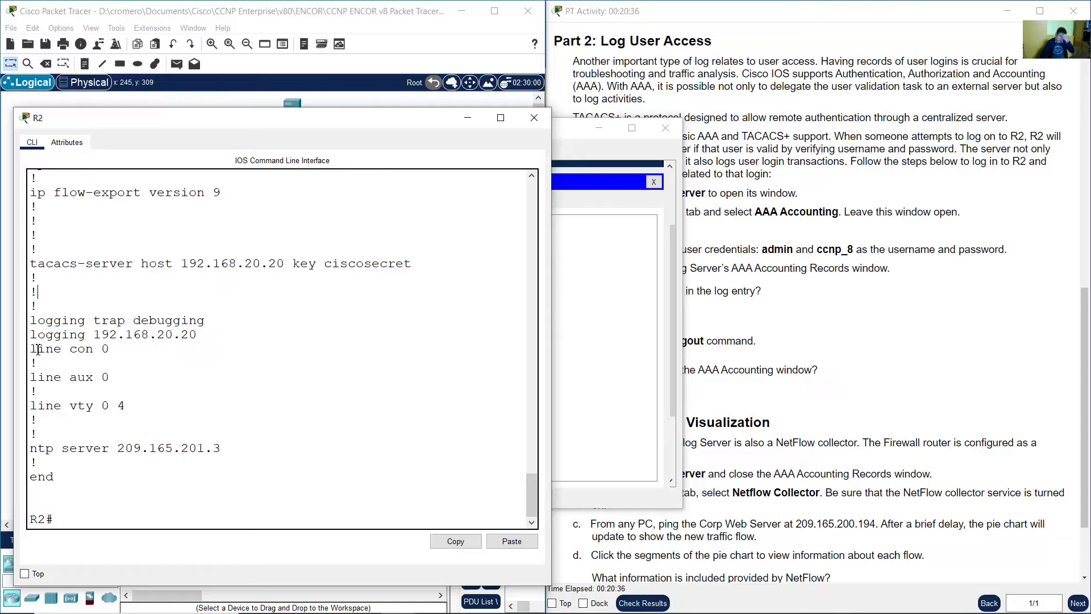
{"action": "left_click_drag", "start_coordinate": [43, 350], "coordinate": [118, 347]}
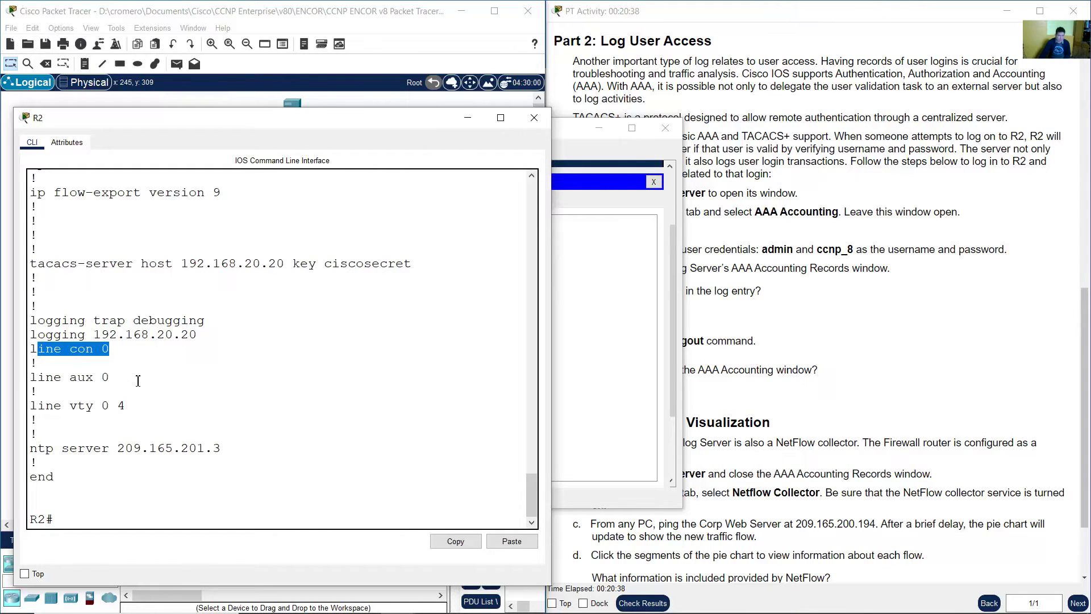
{"action": "scroll", "coordinate": [142, 380], "scroll_direction": "up", "scroll_amount": 15}
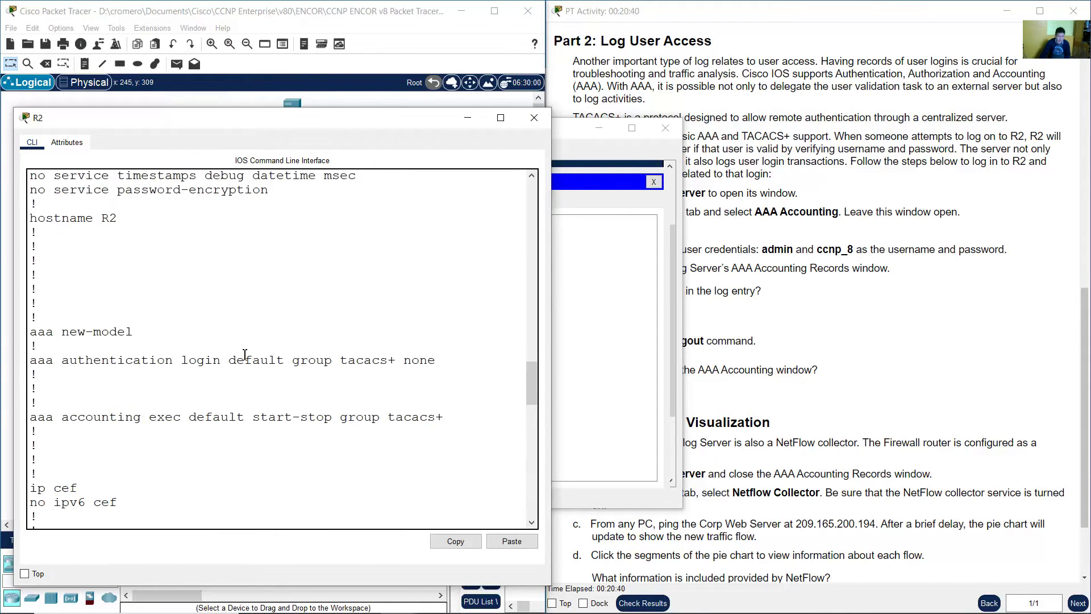
{"action": "left_click_drag", "start_coordinate": [182, 361], "coordinate": [284, 360]}
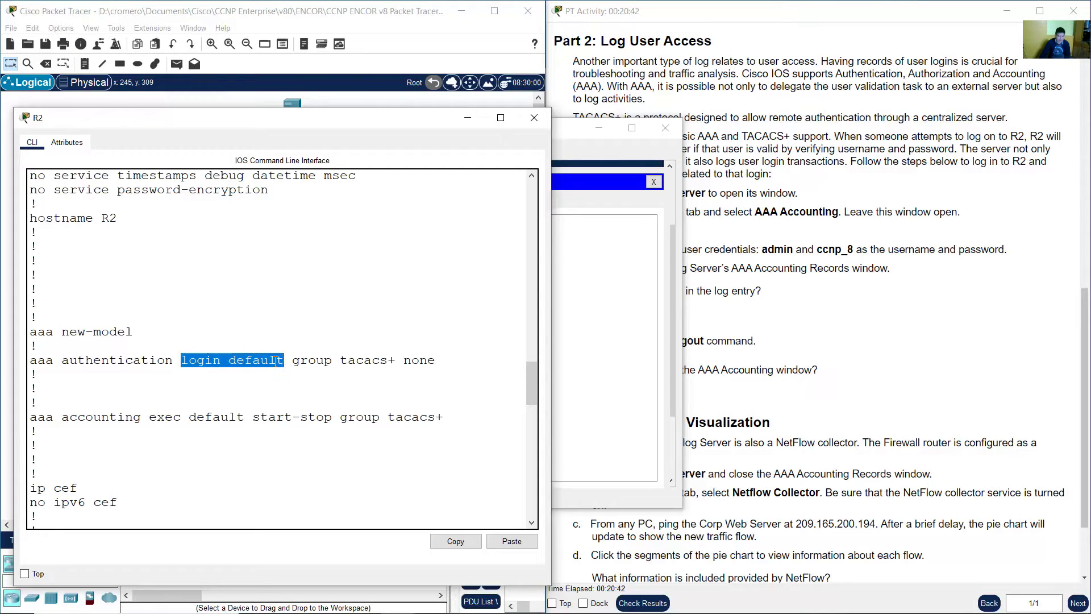
{"action": "left_click", "coordinate": [271, 361]}
{"action": "left_click_drag", "start_coordinate": [182, 360], "coordinate": [285, 360]}
{"action": "left_click", "coordinate": [426, 18]}
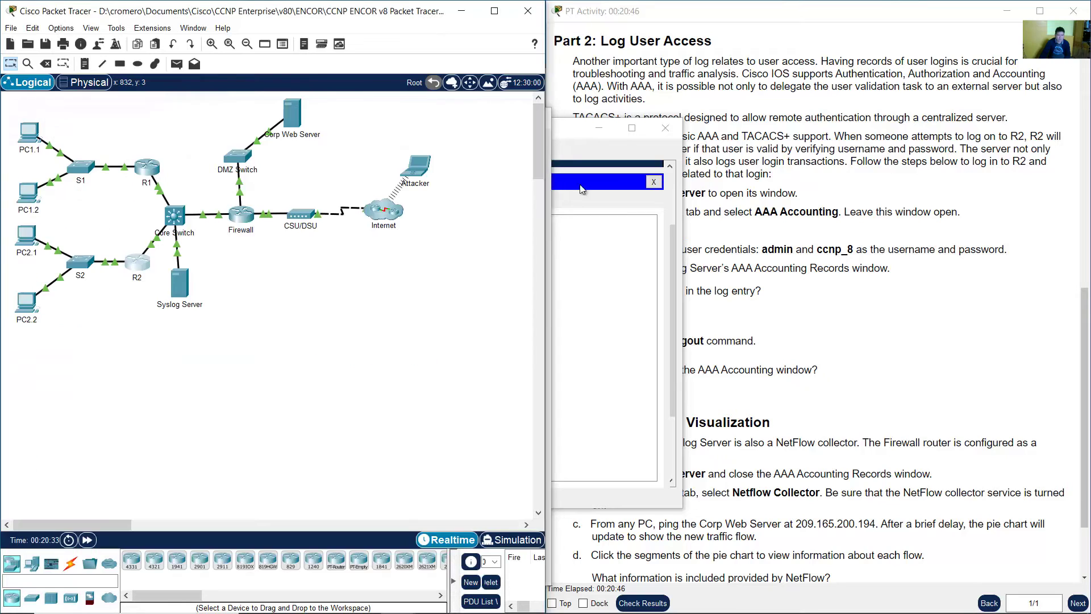
- Bring the Syslog Server forward and open the AAA settings on its Services tab
{"action": "left_click", "coordinate": [583, 191]}
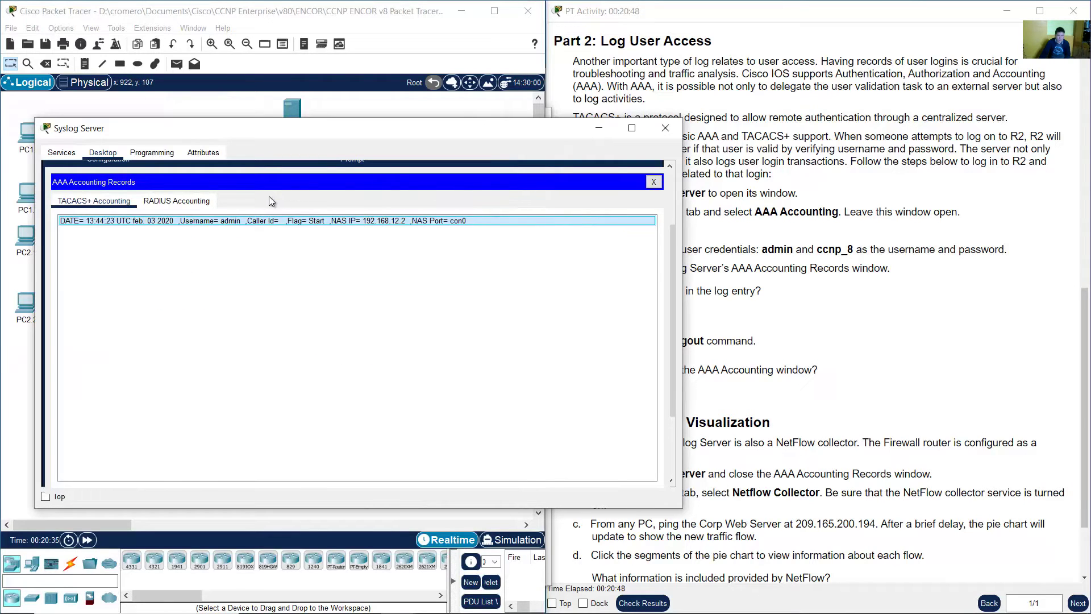
{"action": "left_click", "coordinate": [63, 152]}
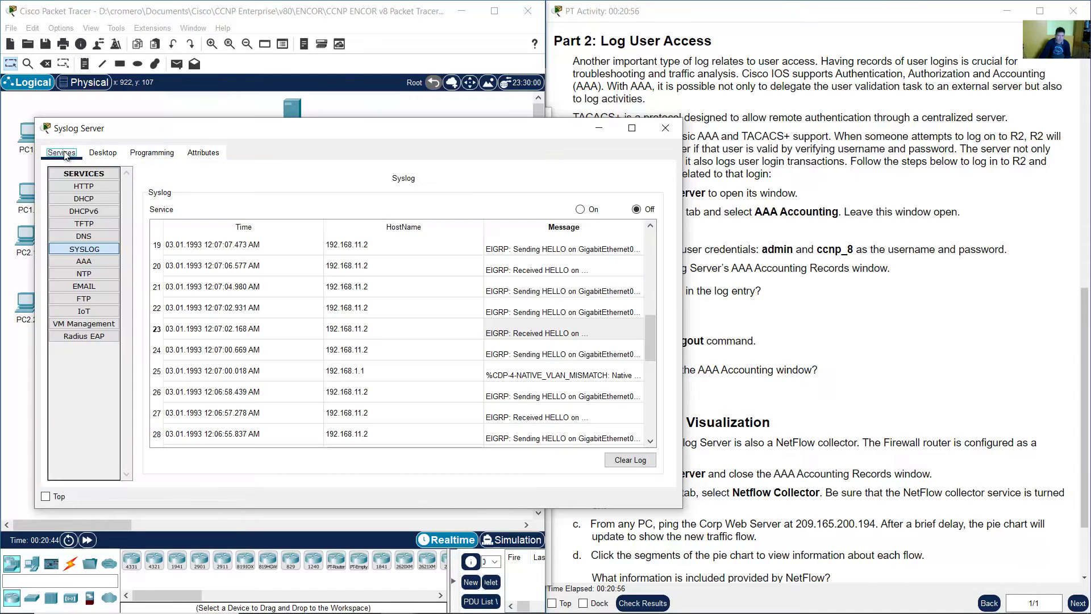
{"action": "left_click", "coordinate": [92, 261]}
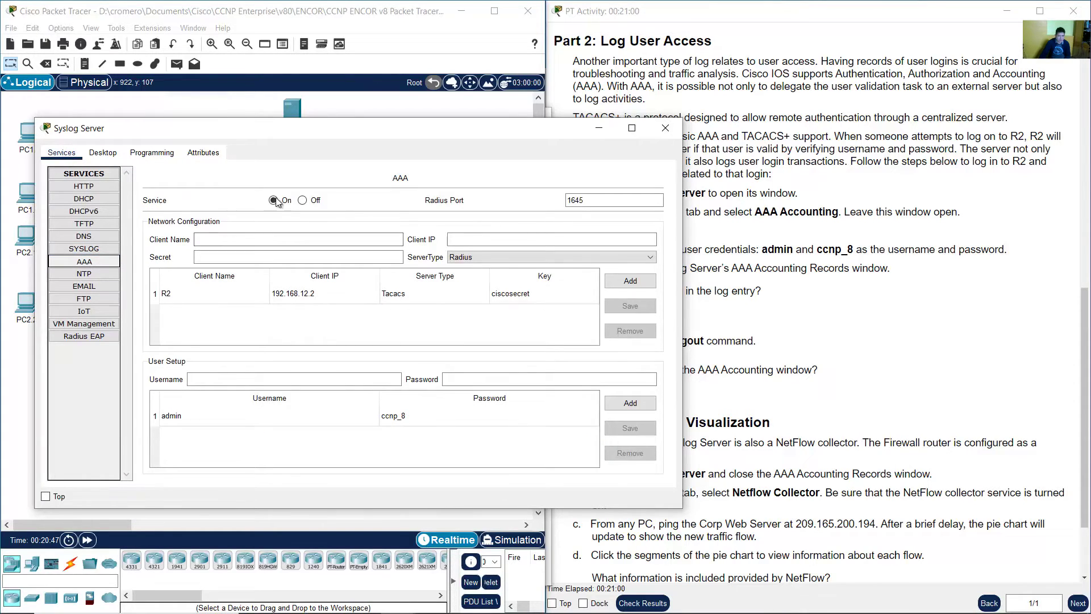
- Check the Radius Port 1645 and the R2 client entry (192.168.12.2, Tacacs), then return to the topology
{"action": "left_click_drag", "start_coordinate": [659, 201], "coordinate": [558, 204]}
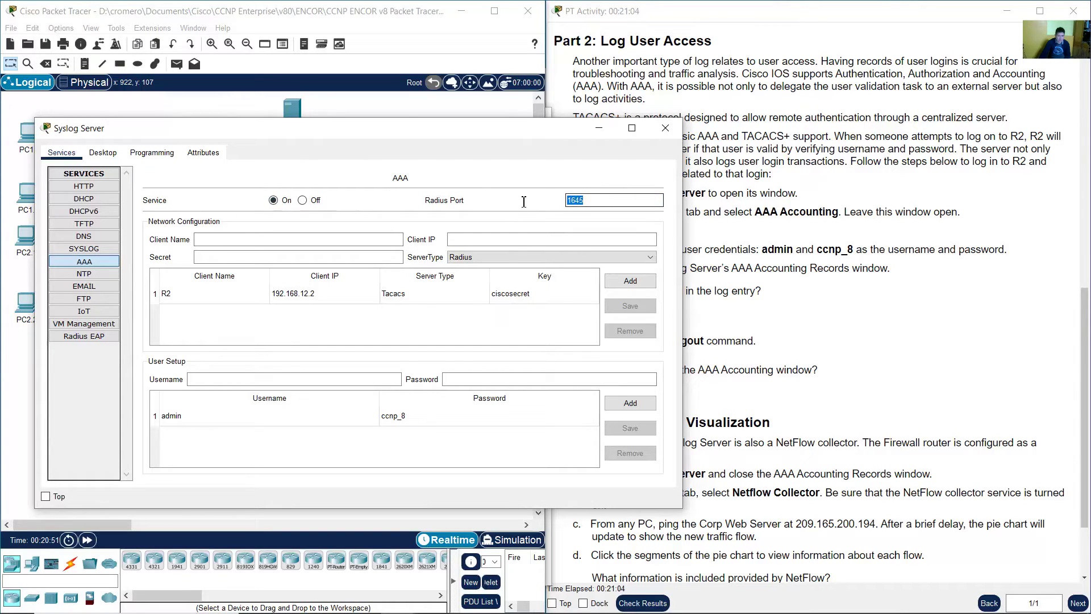
{"action": "left_click", "coordinate": [283, 299]}
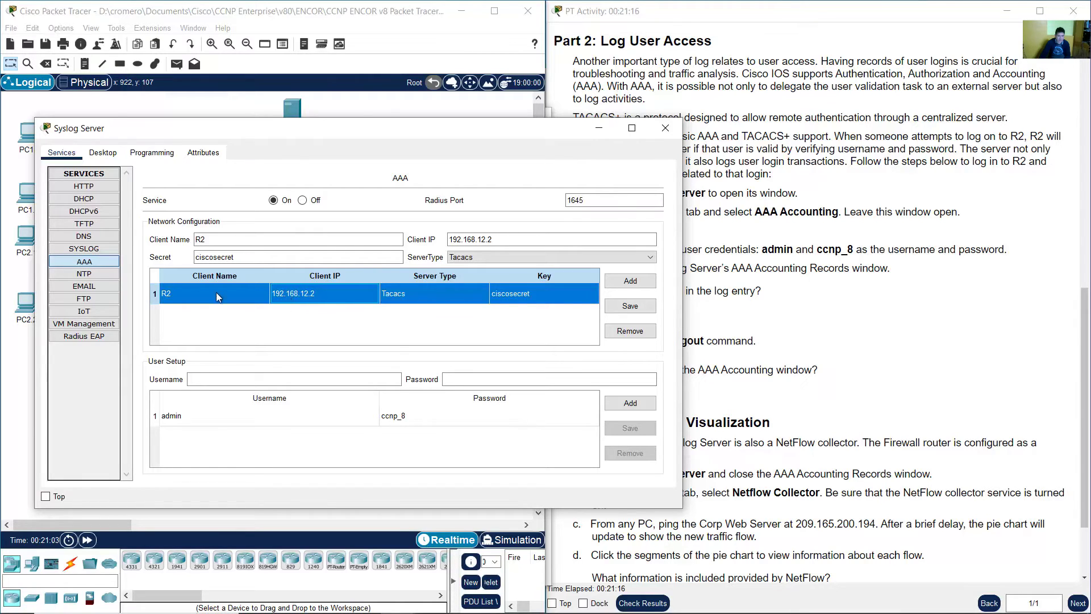
{"action": "left_click", "coordinate": [327, 18]}
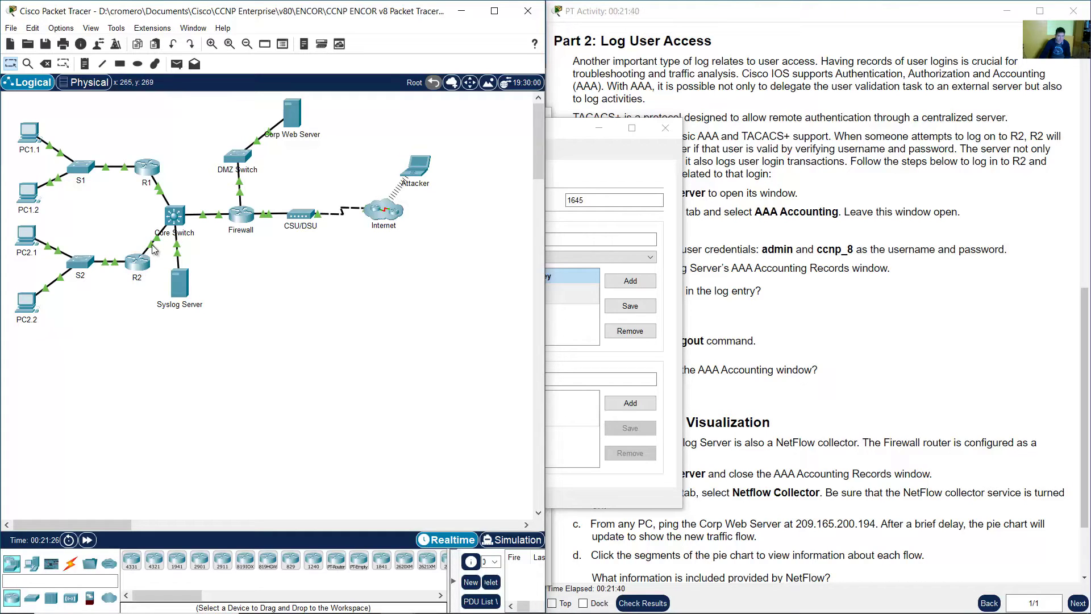
- Compare R2's GigabitEthernet0/0 address 192.168.12.2 with the Syslog Server's R2 AAA client entry
{"action": "left_click", "coordinate": [182, 287]}
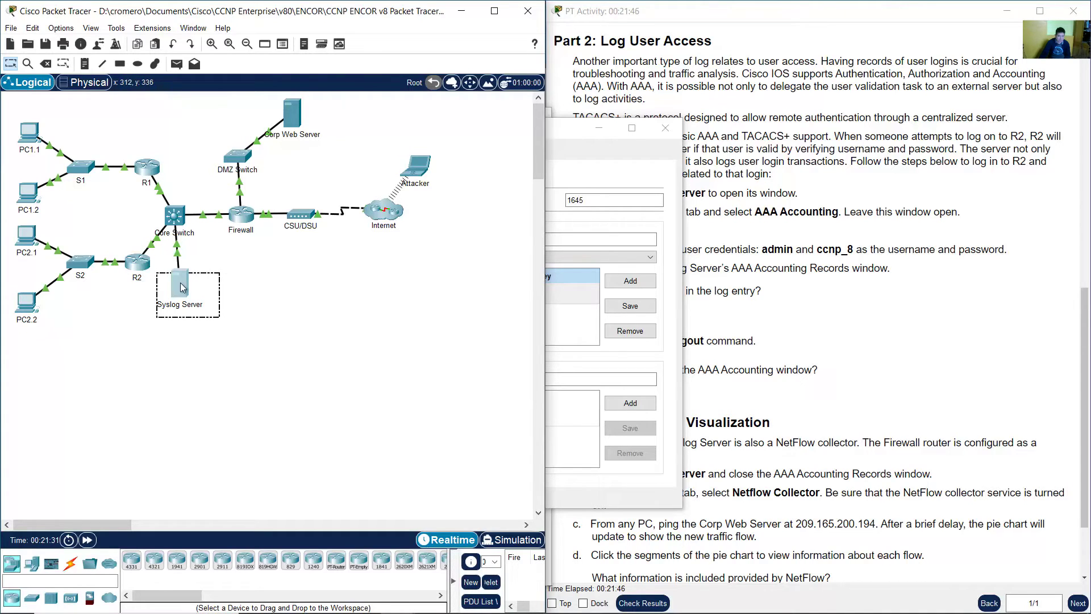
{"action": "left_click", "coordinate": [192, 283]}
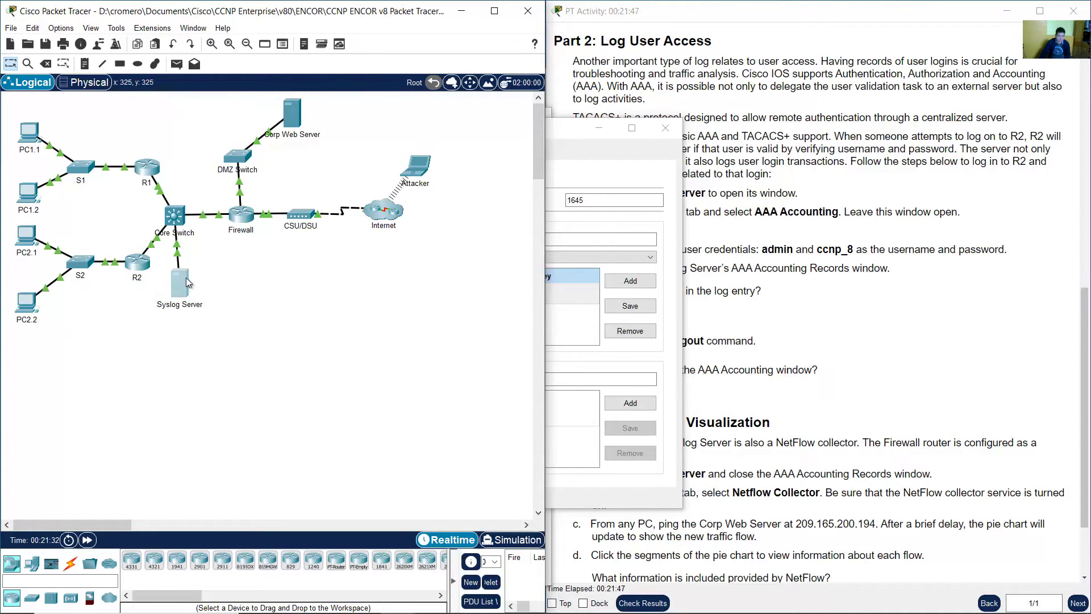
{"action": "left_click", "coordinate": [138, 263]}
{"action": "scroll", "coordinate": [265, 369], "scroll_direction": "down", "scroll_amount": 12}
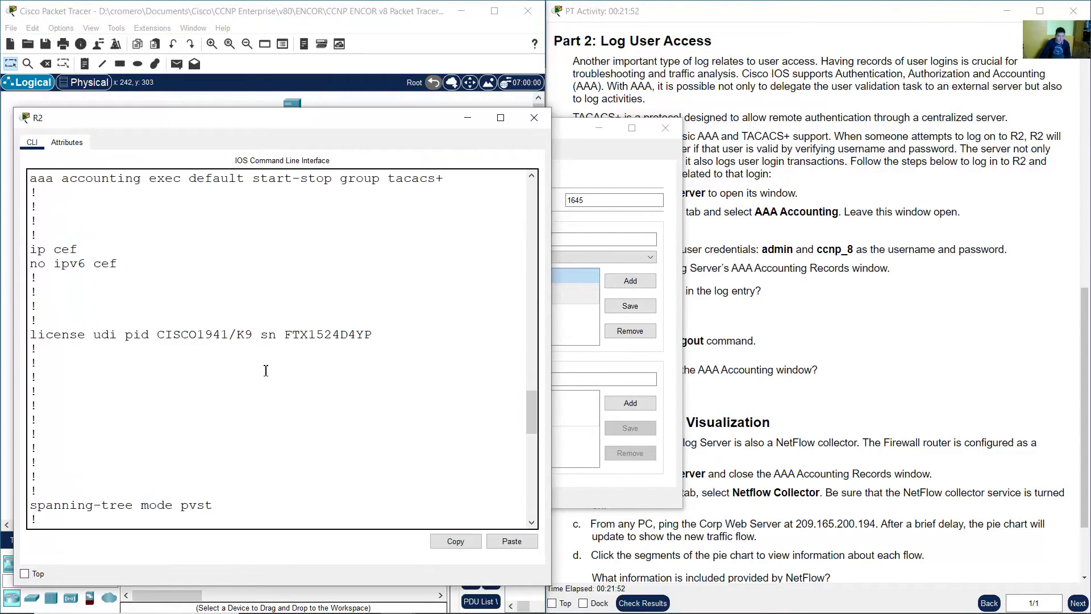
{"action": "left_click_drag", "start_coordinate": [68, 231], "coordinate": [272, 229]}
{"action": "left_click", "coordinate": [126, 245]}
{"action": "left_click_drag", "start_coordinate": [126, 244], "coordinate": [226, 244]}
{"action": "left_click", "coordinate": [580, 154]}
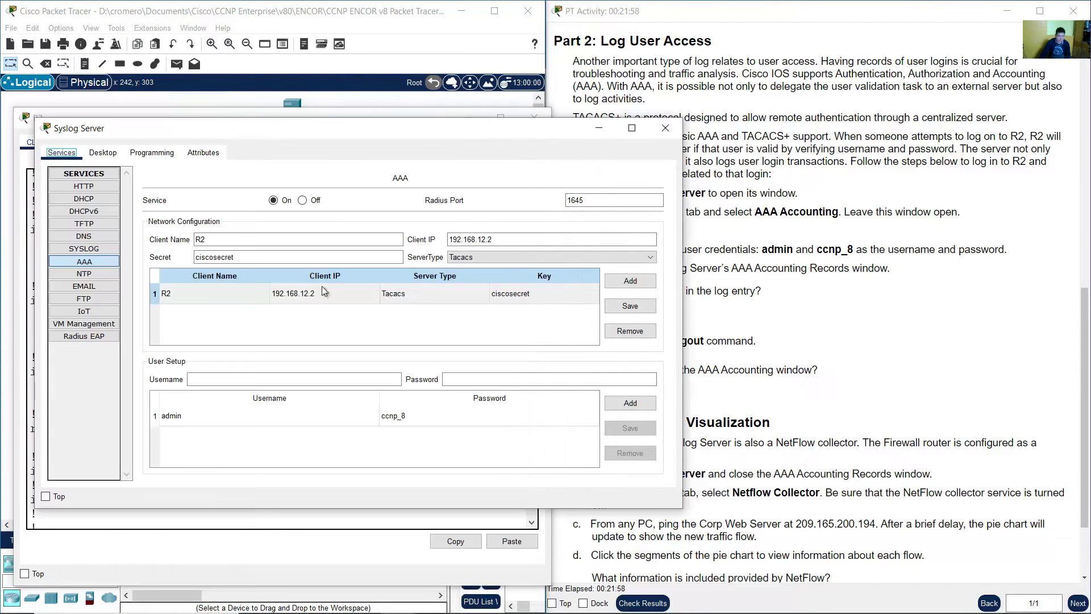
{"action": "left_click", "coordinate": [286, 301]}
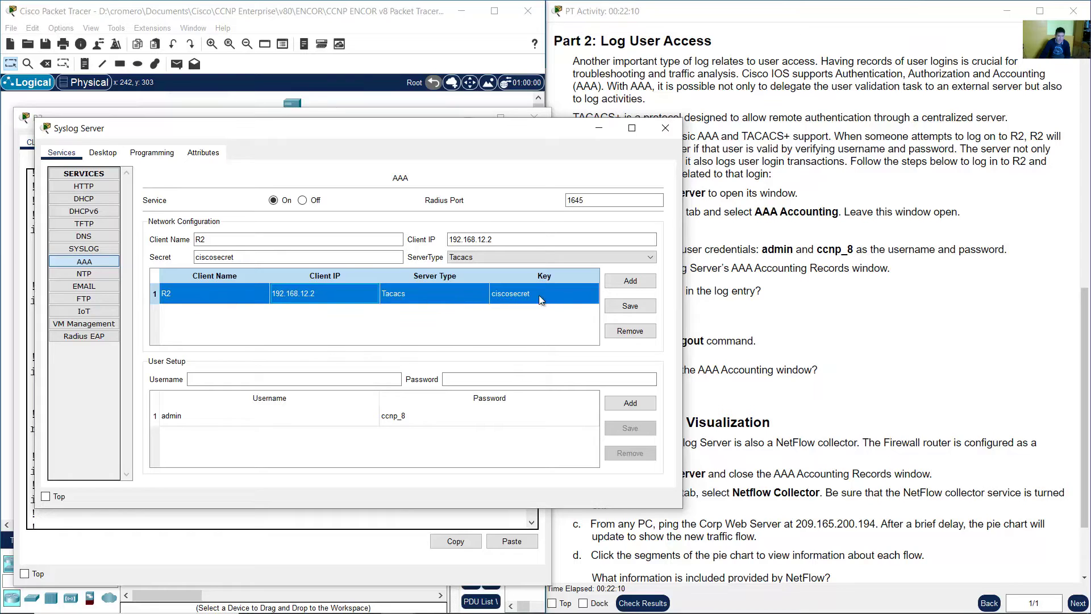
- Match R2's shared TACACS key against the server's client entry and check the configured user account
{"action": "left_click", "coordinate": [400, 44]}
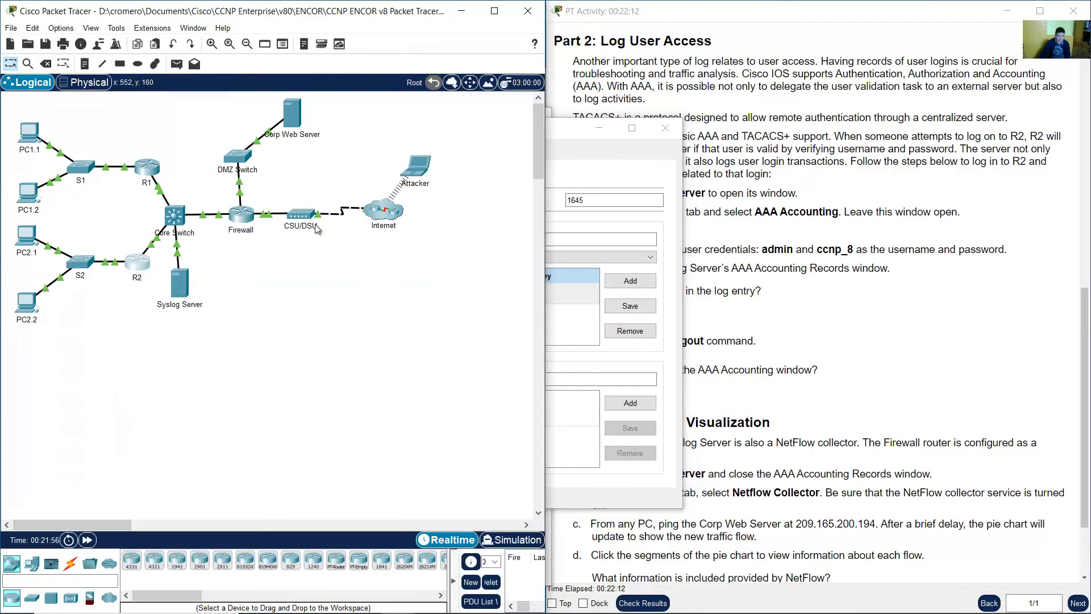
{"action": "left_click", "coordinate": [258, 340]}
{"action": "scroll", "coordinate": [295, 312], "scroll_direction": "down", "scroll_amount": 7}
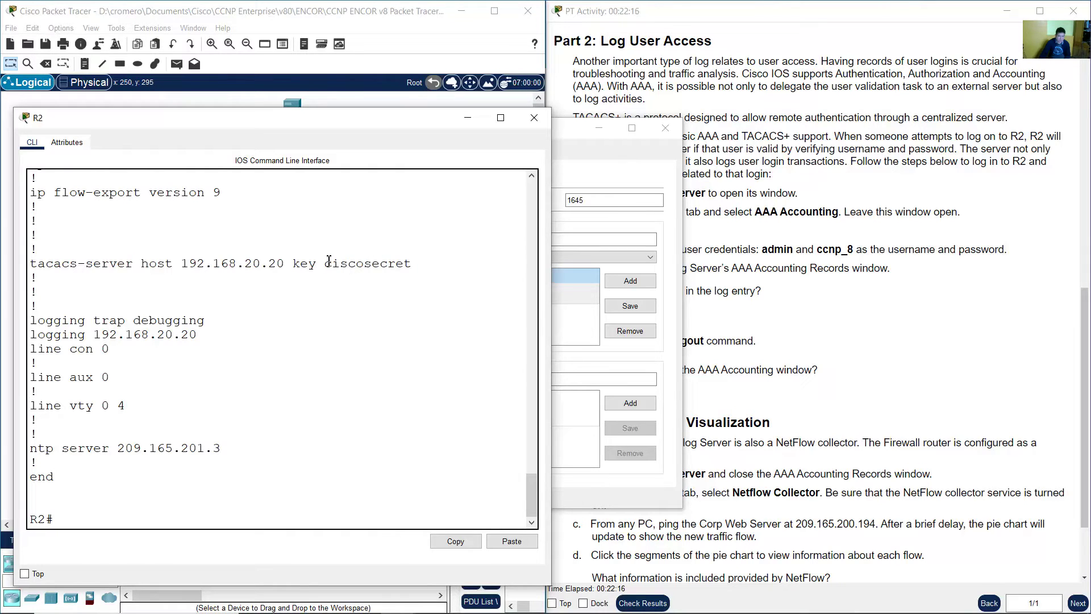
{"action": "double_click", "coordinate": [329, 259]}
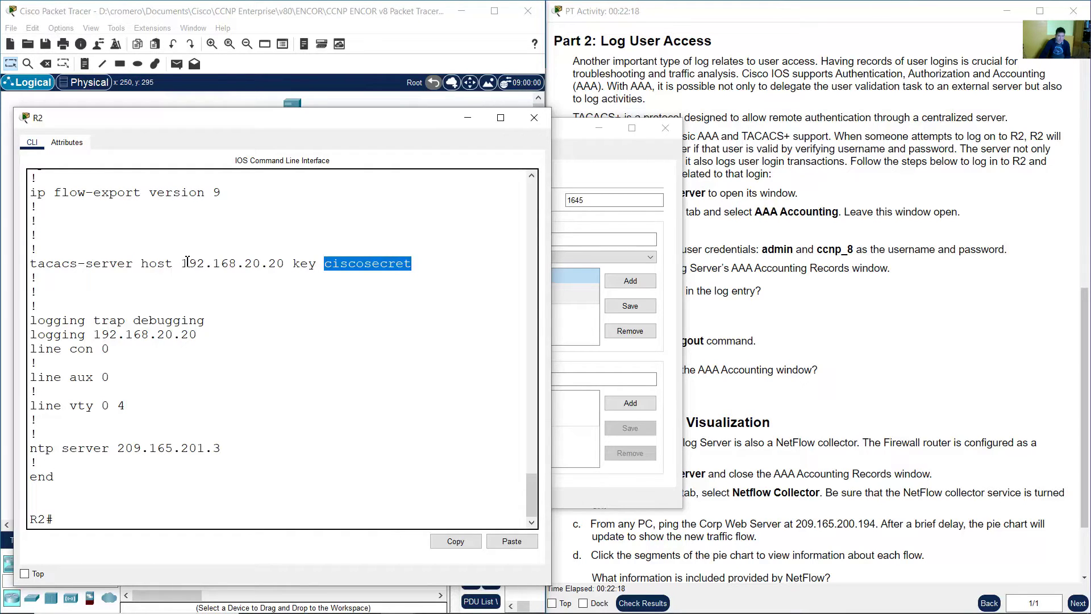
{"action": "left_click", "coordinate": [673, 234]}
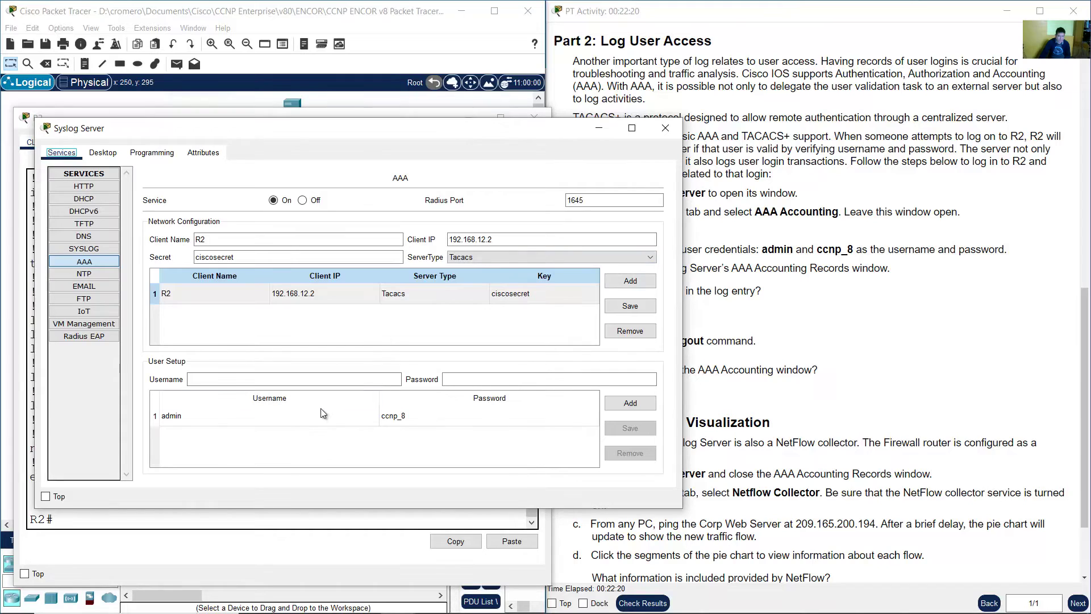
{"action": "left_click", "coordinate": [306, 424]}
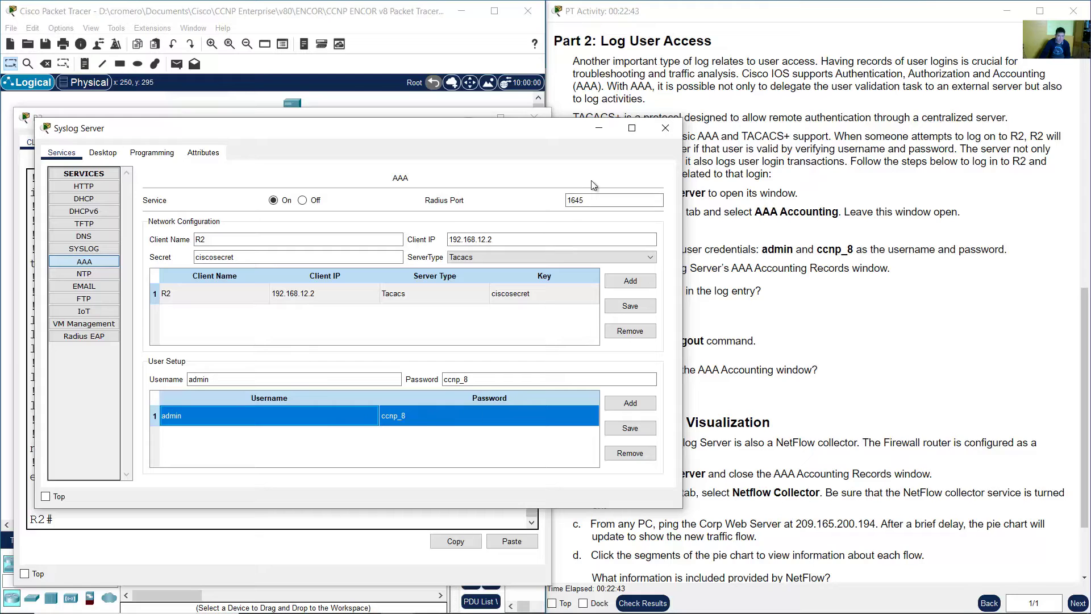
- Minimize the Syslog Server and R2 windows and mark instruction step f
{"action": "left_click", "coordinate": [600, 132]}
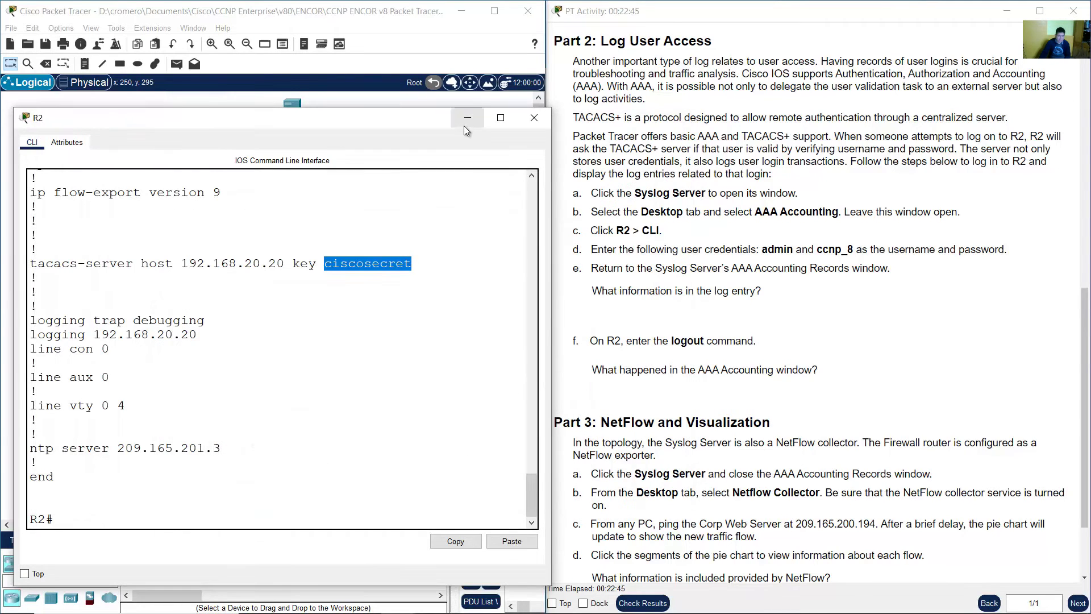
{"action": "left_click", "coordinate": [466, 120]}
{"action": "left_click_drag", "start_coordinate": [591, 341], "coordinate": [764, 342]}
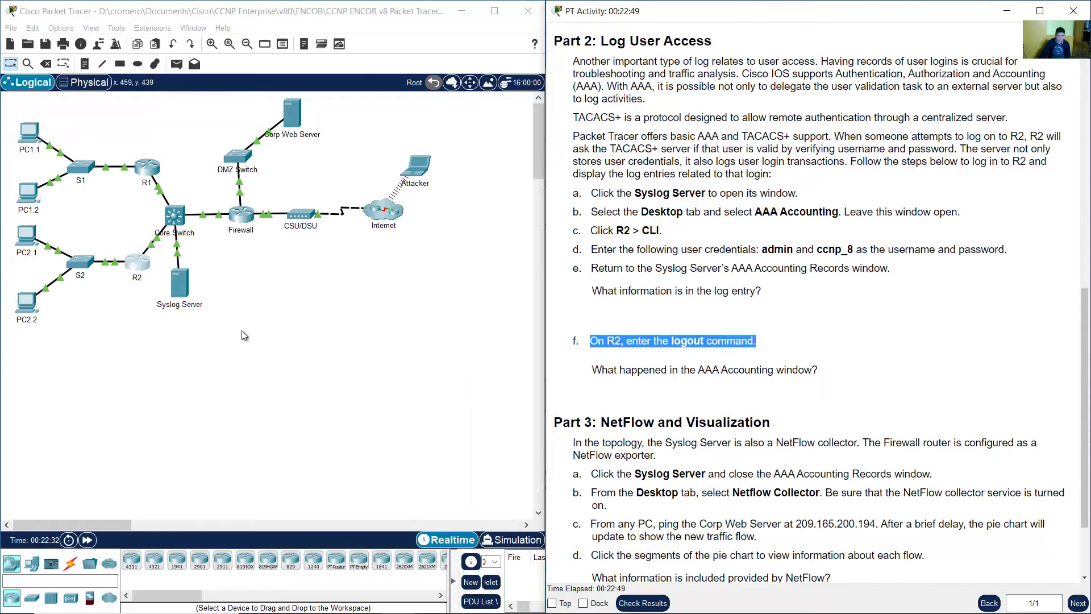
- Log out of R2's console with the logout command and bring back the login prompt
{"action": "left_click", "coordinate": [142, 271]}
{"action": "type", "text": "l"}
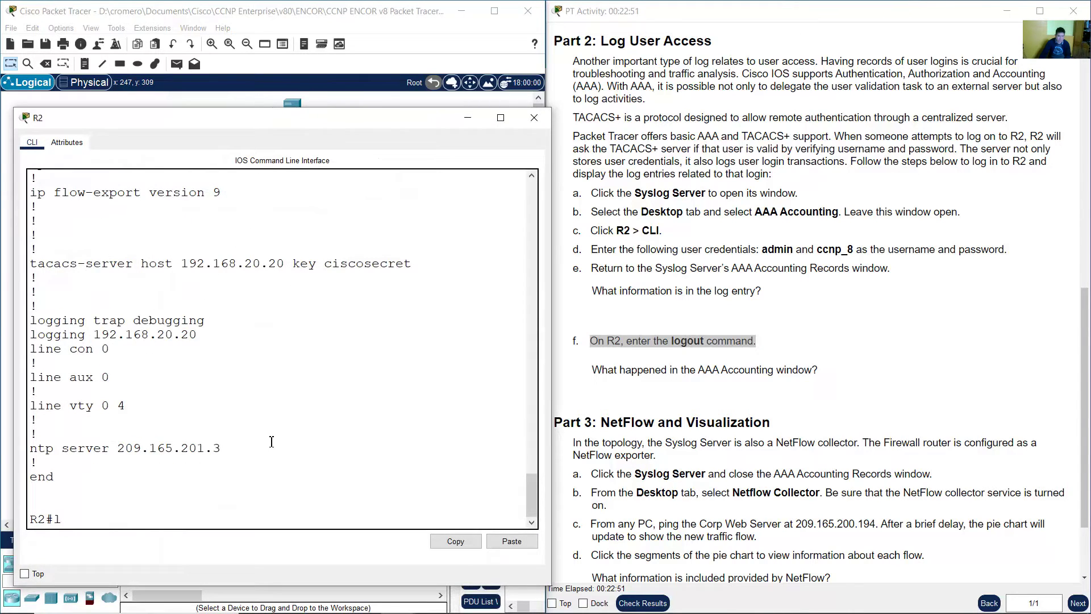
{"action": "type", "text": "ogout"}
{"action": "key", "text": "Return"}
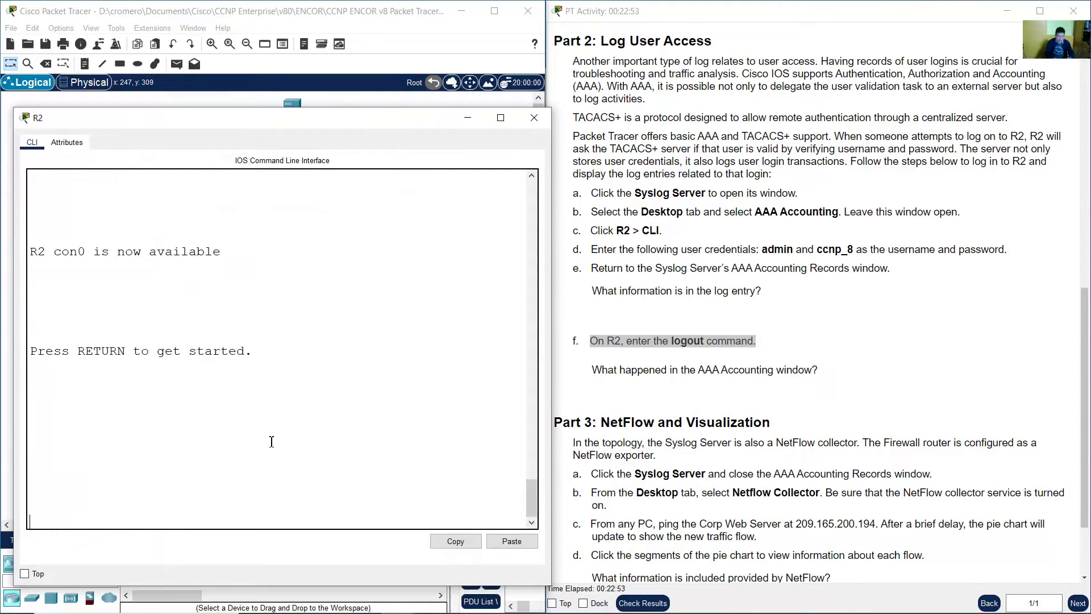
{"action": "key", "text": "Return"}
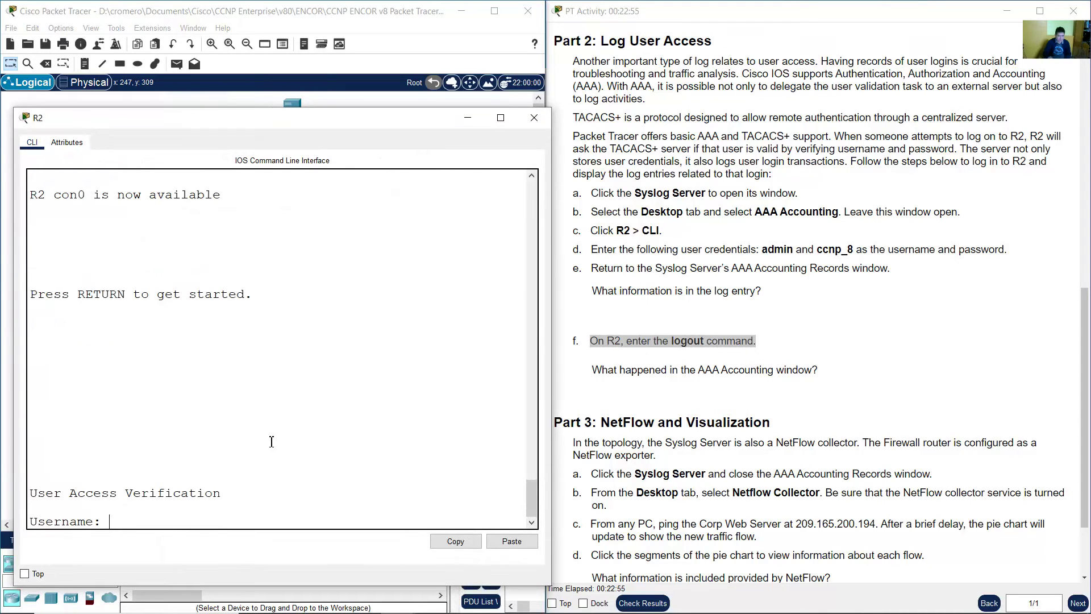
- Read step f's AAA Accounting question, then bring the topology in front of R2's console
{"action": "left_click", "coordinate": [628, 382]}
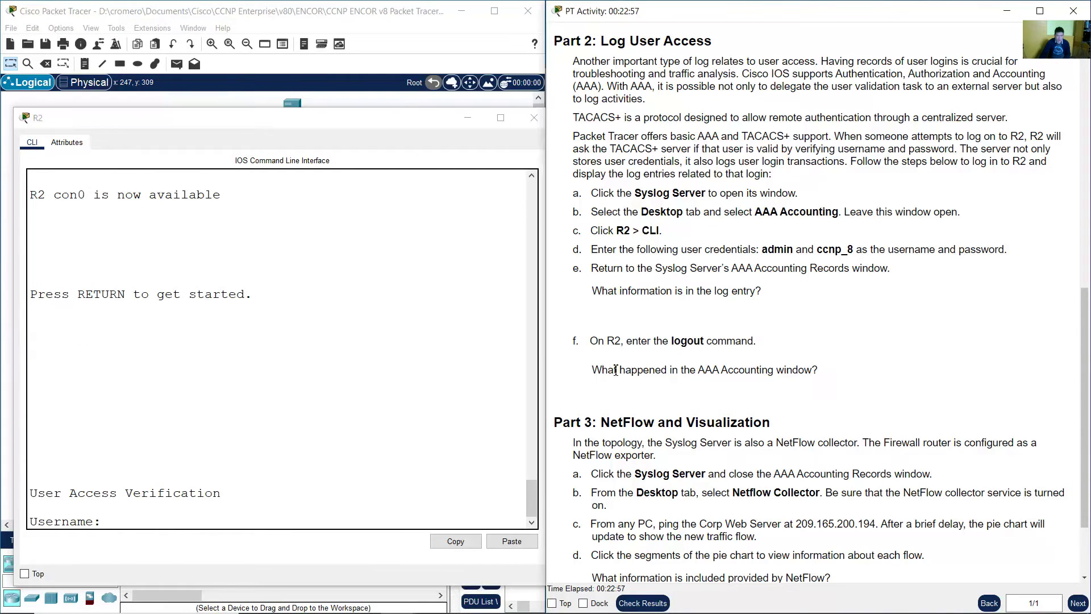
{"action": "left_click_drag", "start_coordinate": [602, 370], "coordinate": [820, 372]}
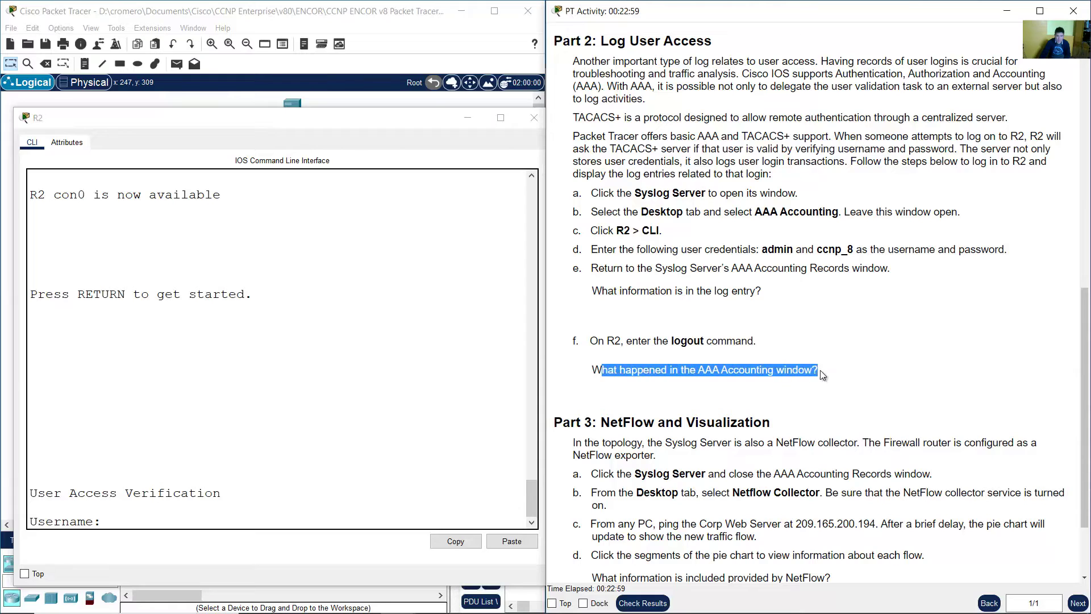
{"action": "left_click", "coordinate": [827, 362]}
{"action": "left_click", "coordinate": [356, 13]}
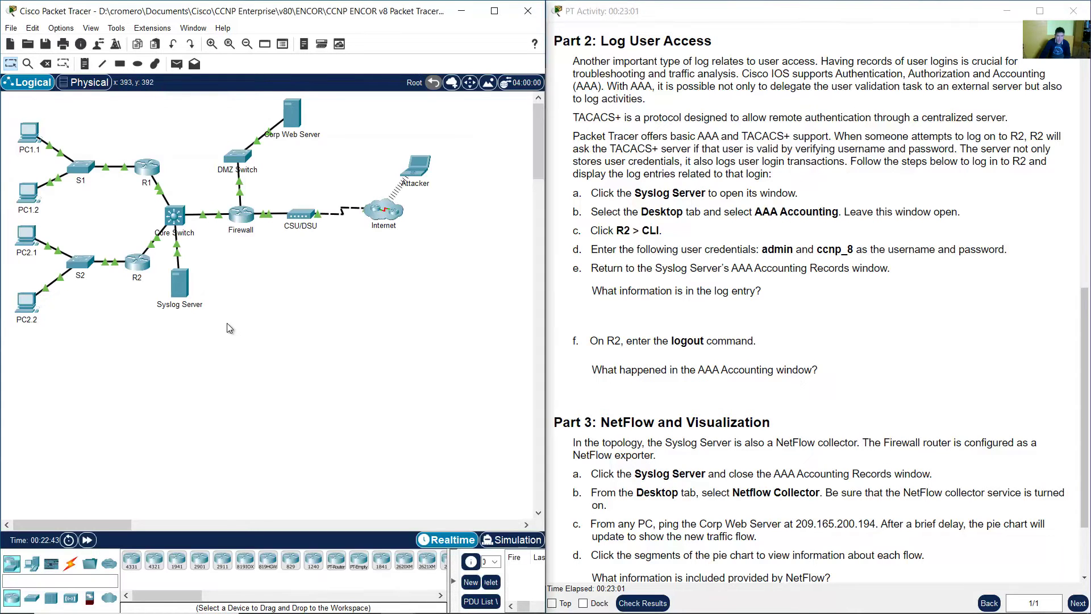
{"action": "left_click_drag", "start_coordinate": [277, 372], "coordinate": [173, 270]}
- Open the Syslog Server's AAA Accounting Records and select both Start and Stop login entries
{"action": "left_click", "coordinate": [180, 285]}
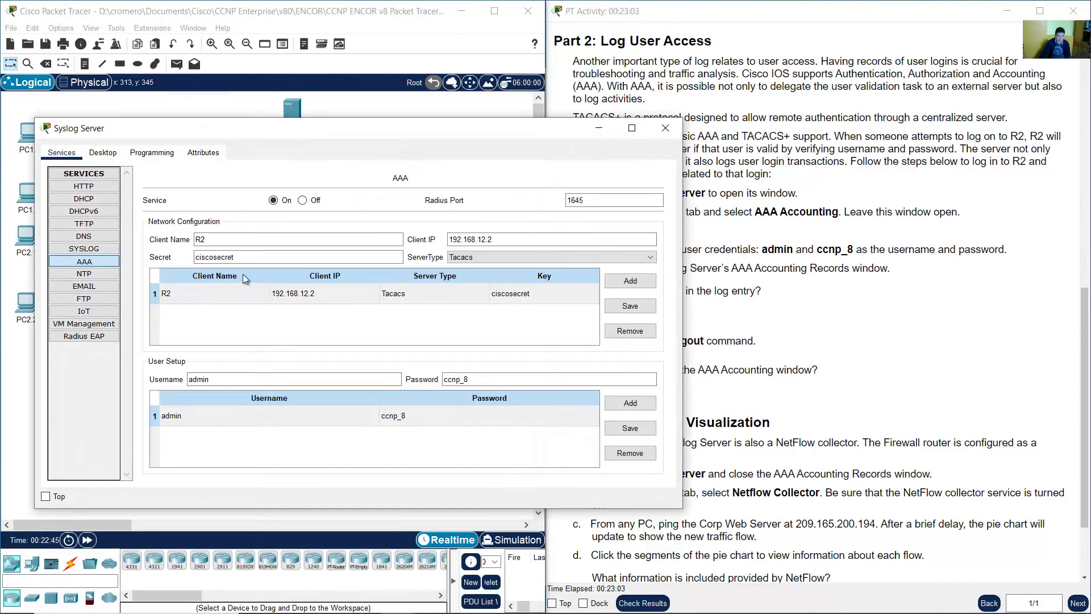
{"action": "left_click", "coordinate": [102, 152]}
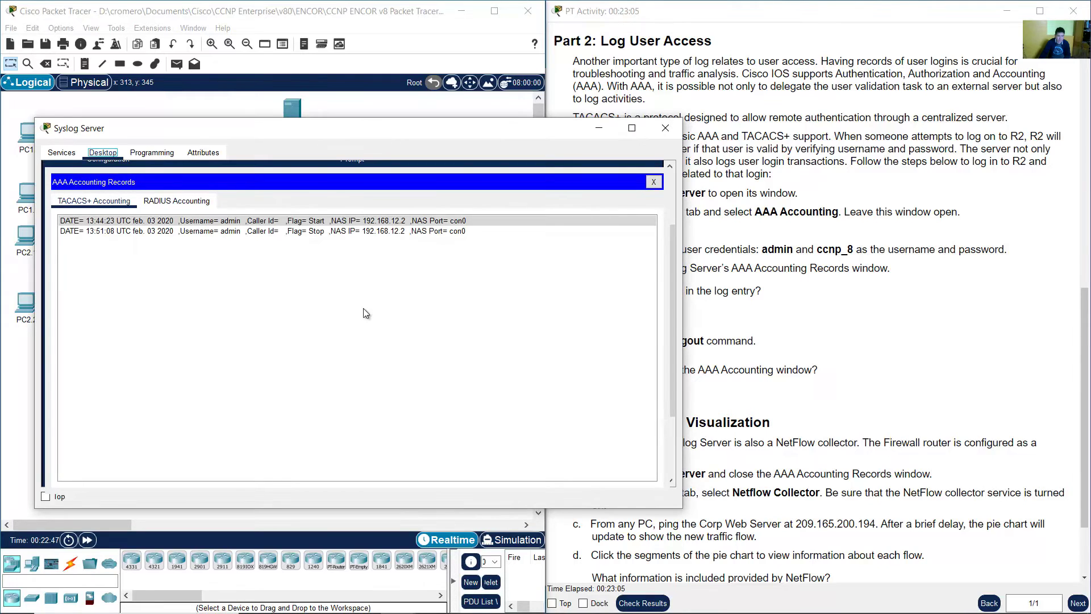
{"action": "left_click_drag", "start_coordinate": [250, 222], "coordinate": [230, 233]}
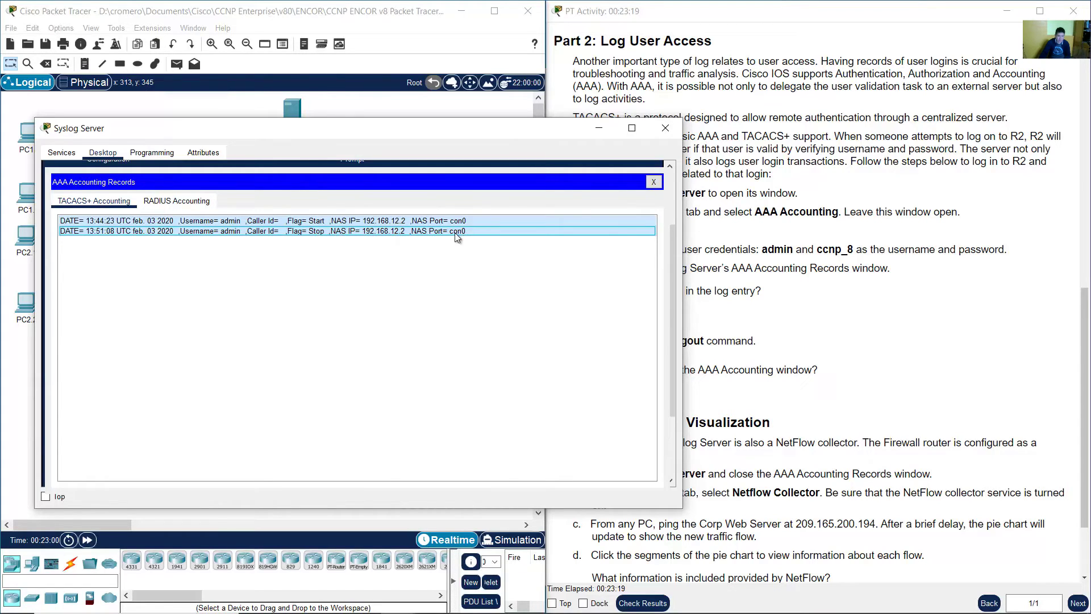
{"action": "left_click", "coordinate": [868, 350]}
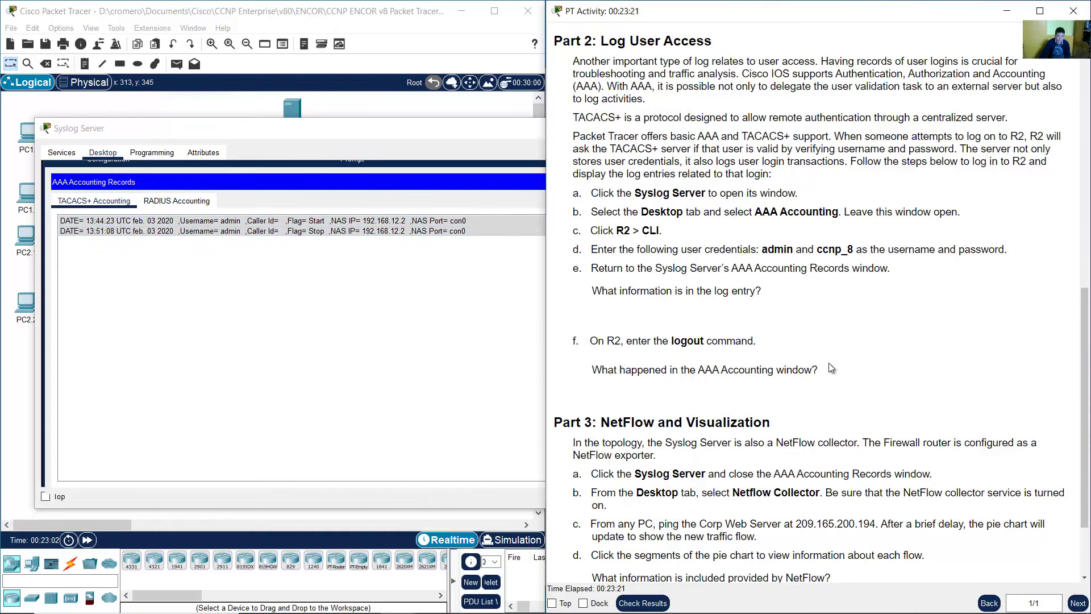
{"action": "left_click", "coordinate": [348, 234]}
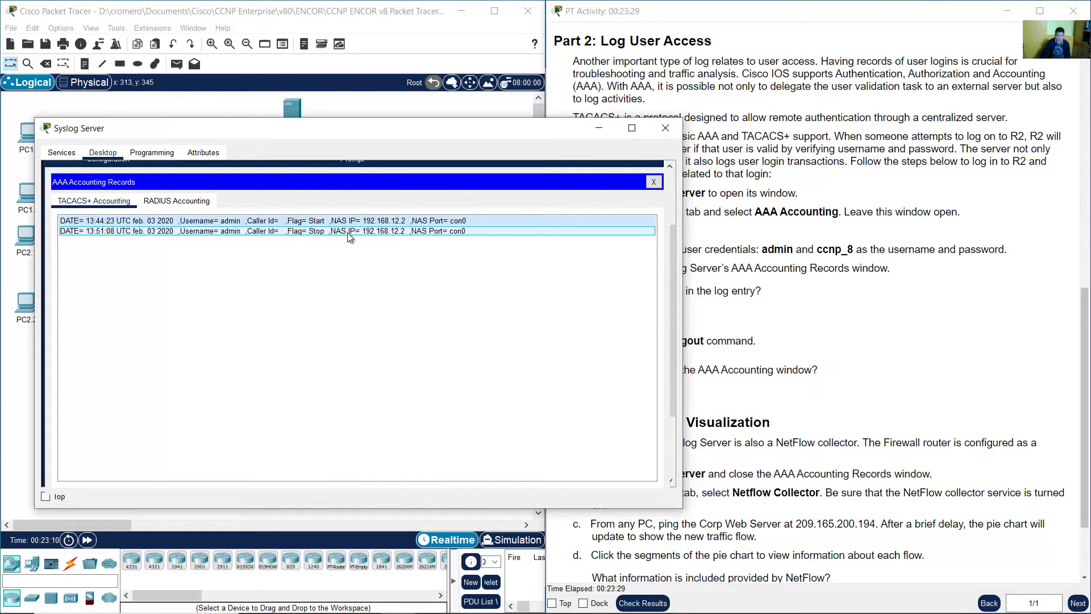
- Scroll the instructions to Part 3 NetFlow and read about the Firewall NetFlow exporter
{"action": "left_click", "coordinate": [748, 236]}
{"action": "scroll", "coordinate": [788, 234], "scroll_direction": "down", "scroll_amount": 3}
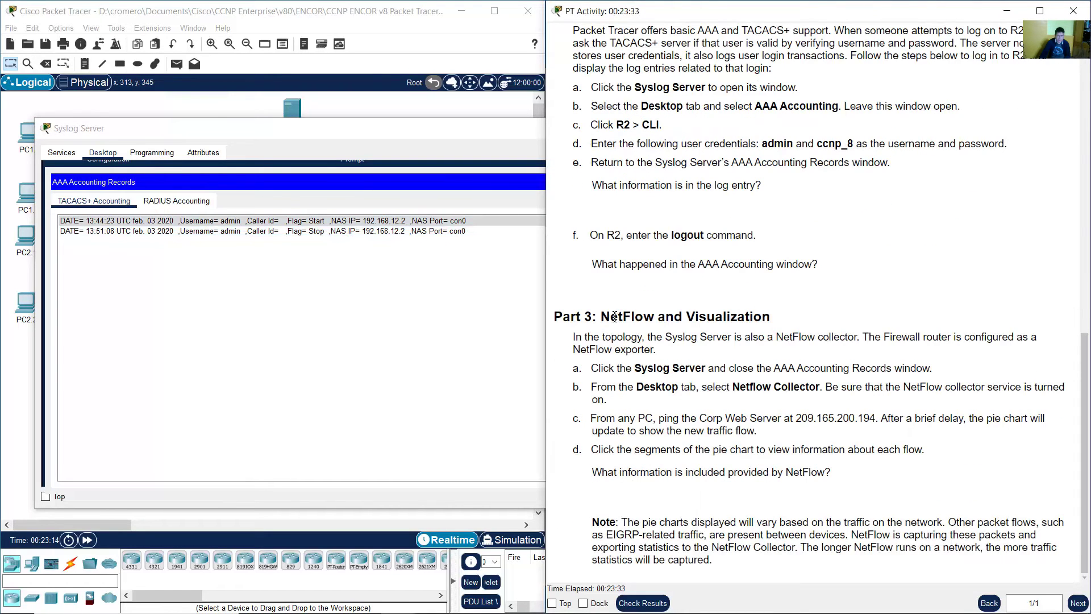
{"action": "left_click_drag", "start_coordinate": [610, 317], "coordinate": [771, 317]}
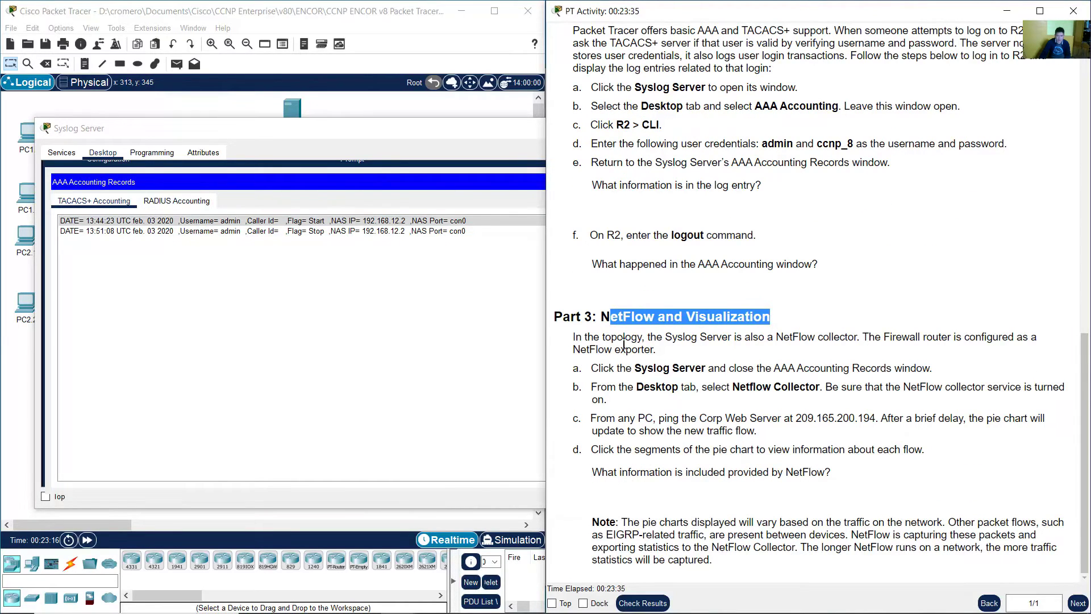
{"action": "left_click_drag", "start_coordinate": [570, 338], "coordinate": [856, 339]}
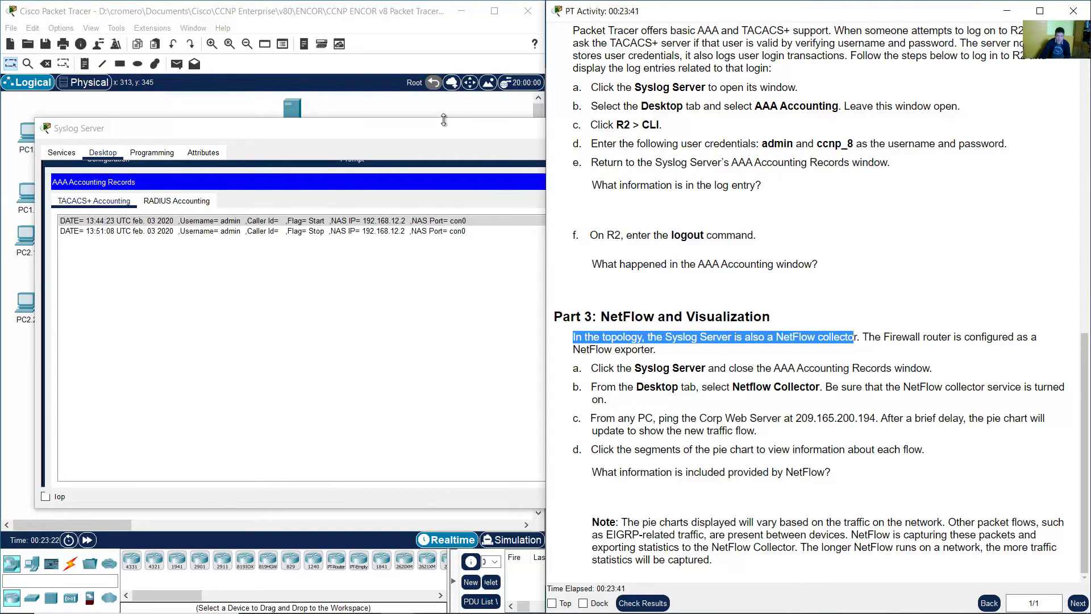
{"action": "left_click", "coordinate": [441, 113]}
{"action": "left_click_drag", "start_coordinate": [211, 365], "coordinate": [170, 276]}
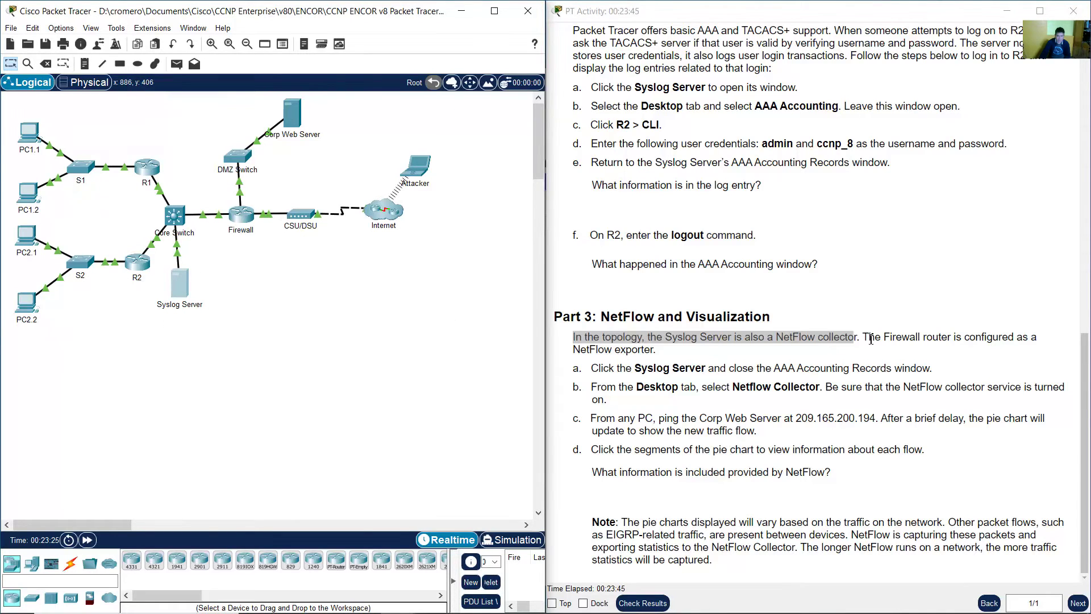
{"action": "left_click_drag", "start_coordinate": [870, 338], "coordinate": [662, 356]}
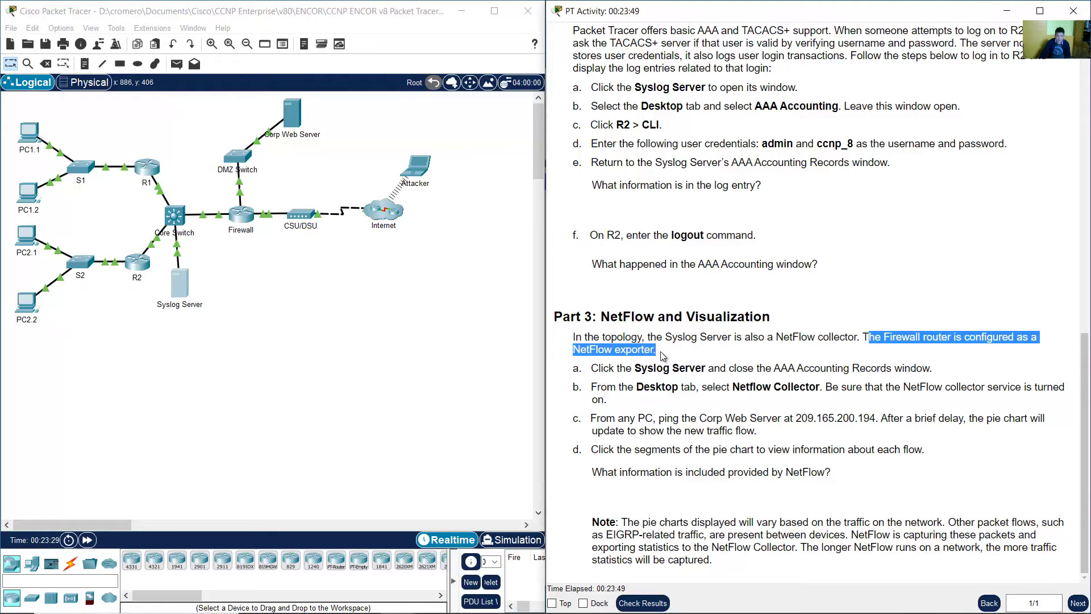
- Read Part 3 step a and close the Syslog Server's AAA accounting records
{"action": "left_click", "coordinate": [662, 356]}
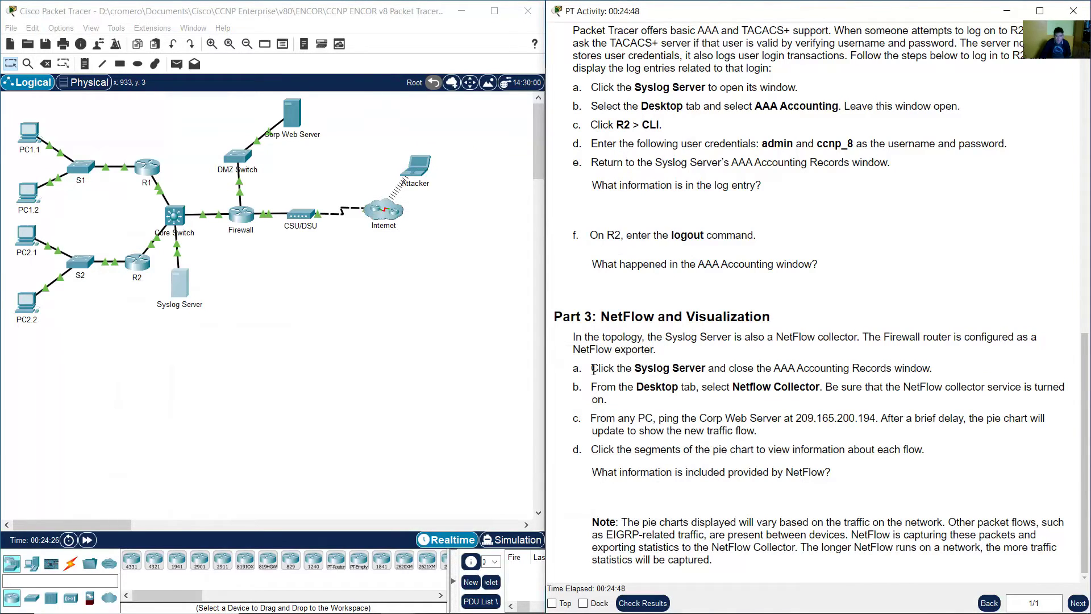
{"action": "left_click_drag", "start_coordinate": [591, 368], "coordinate": [929, 370]}
{"action": "left_click", "coordinate": [179, 284]}
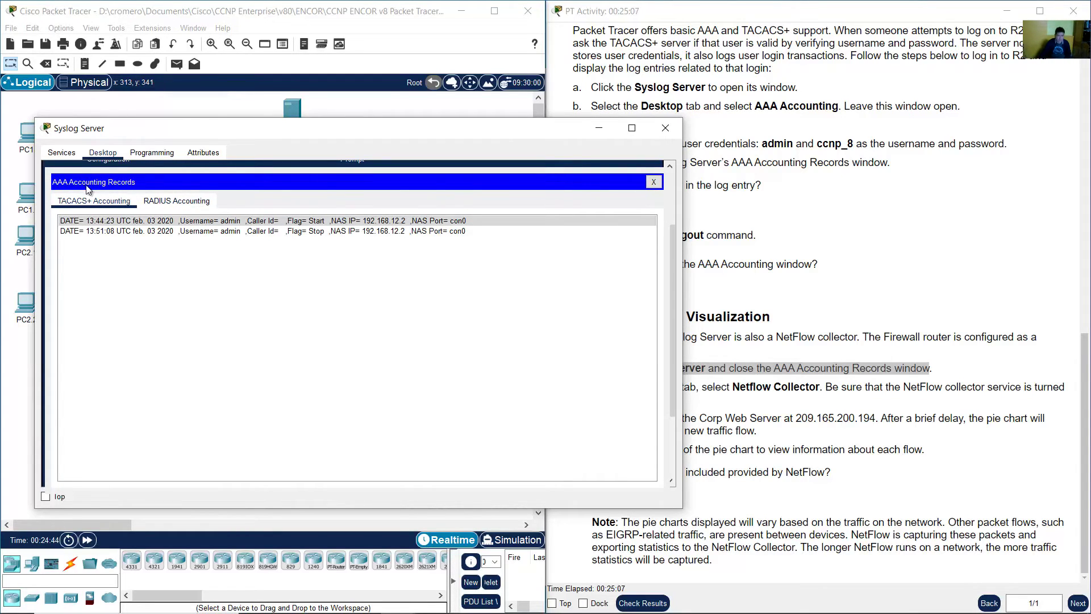
{"action": "left_click", "coordinate": [654, 182]}
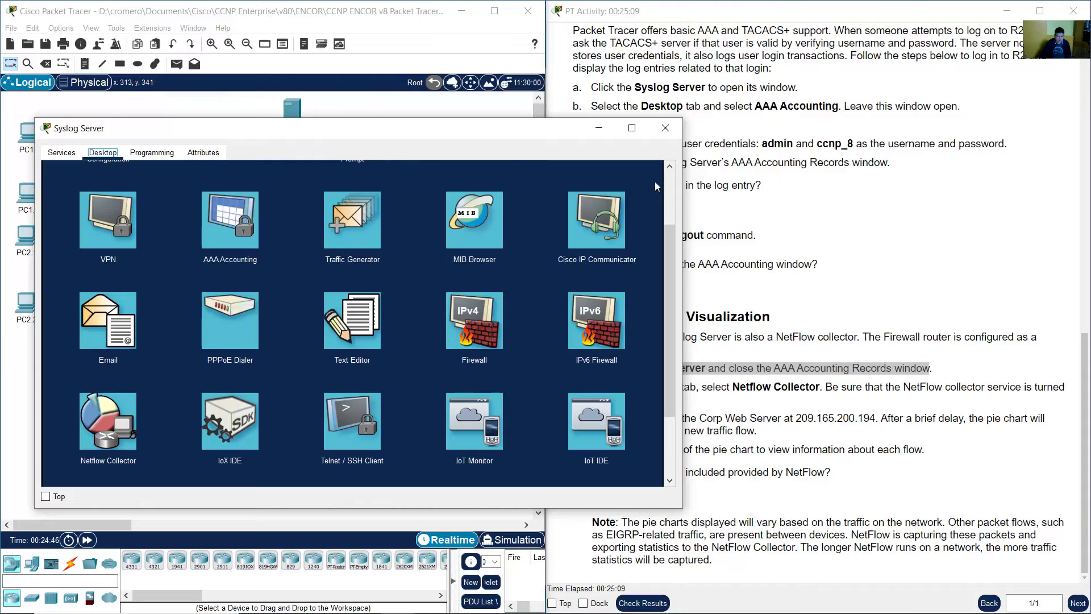
- Read step b, then open the Syslog Server's Netflow Collector from the Desktop tab
{"action": "left_click", "coordinate": [852, 361]}
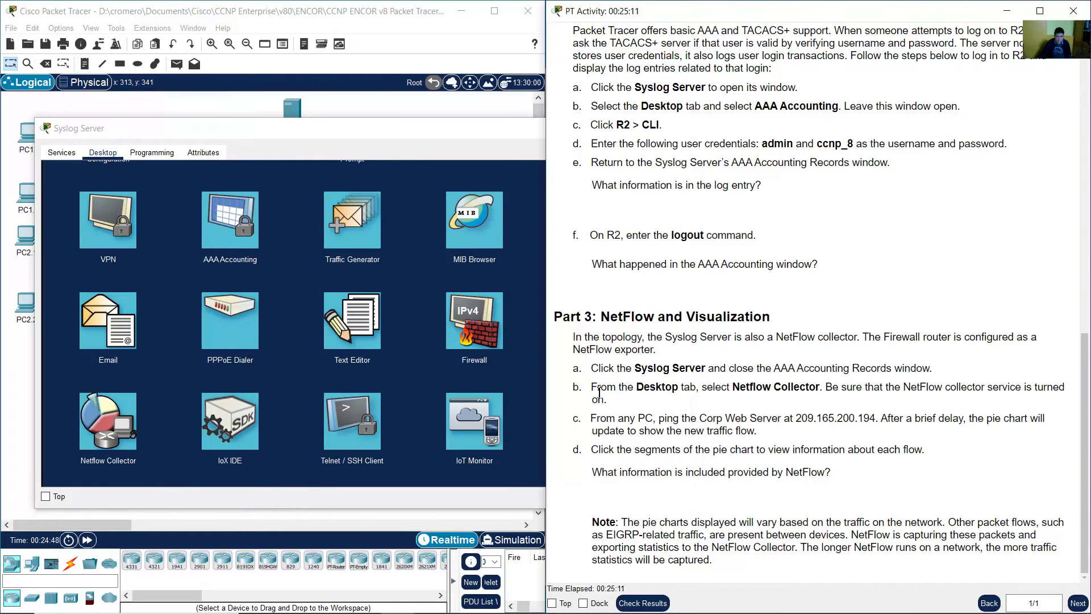
{"action": "left_click_drag", "start_coordinate": [599, 392], "coordinate": [819, 388]}
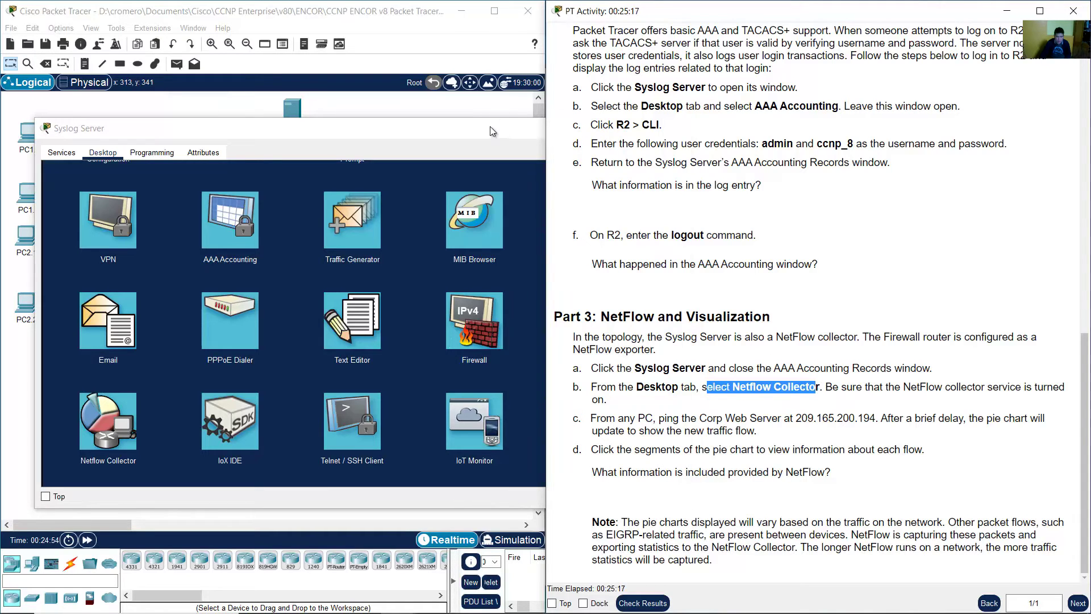
{"action": "left_click", "coordinate": [489, 126]}
{"action": "scroll", "coordinate": [428, 306], "scroll_direction": "up", "scroll_amount": 3}
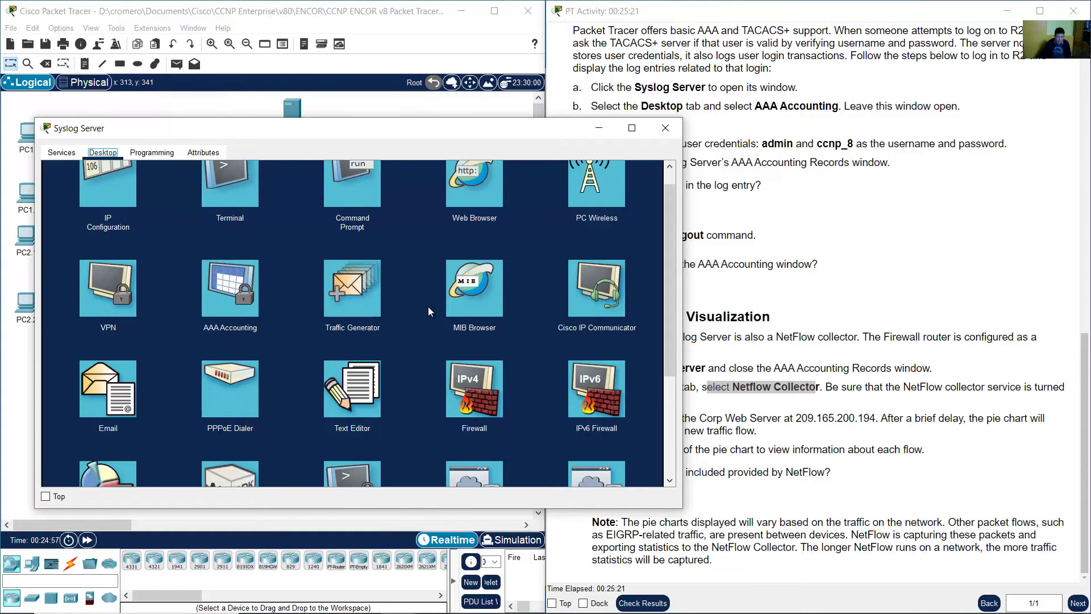
{"action": "scroll", "coordinate": [428, 306], "scroll_direction": "down", "scroll_amount": 2}
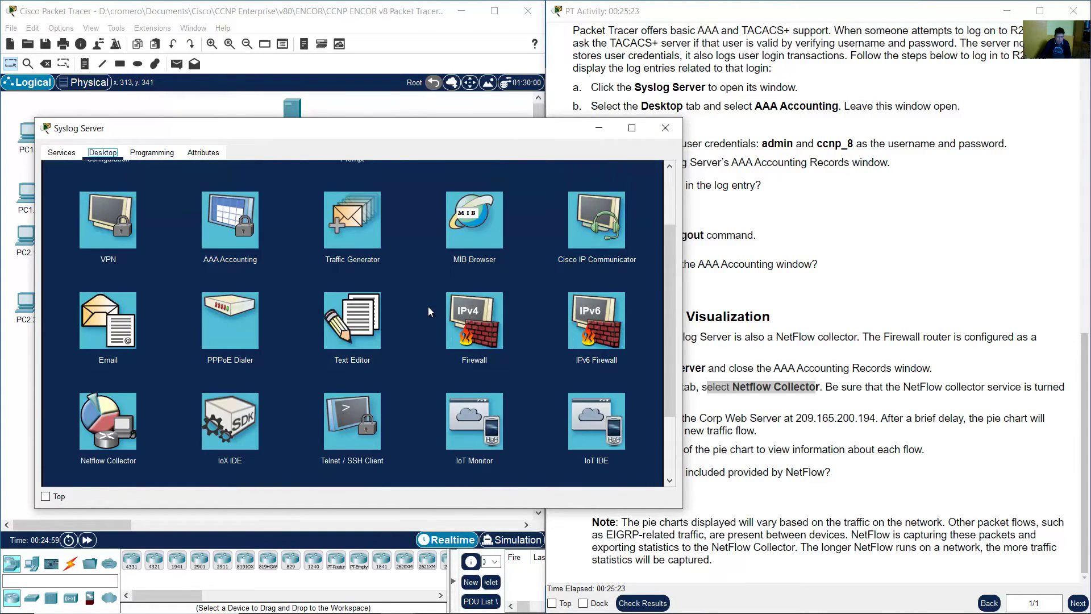
{"action": "scroll", "coordinate": [427, 311], "scroll_direction": "down", "scroll_amount": 1}
{"action": "scroll", "coordinate": [429, 308], "scroll_direction": "down", "scroll_amount": 2}
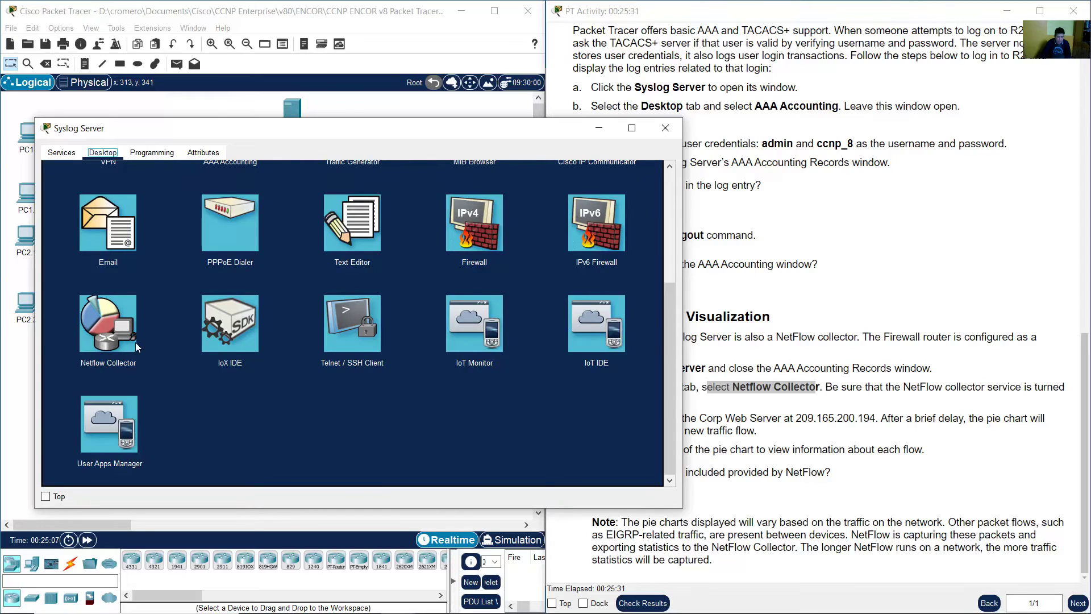
{"action": "left_click", "coordinate": [117, 328]}
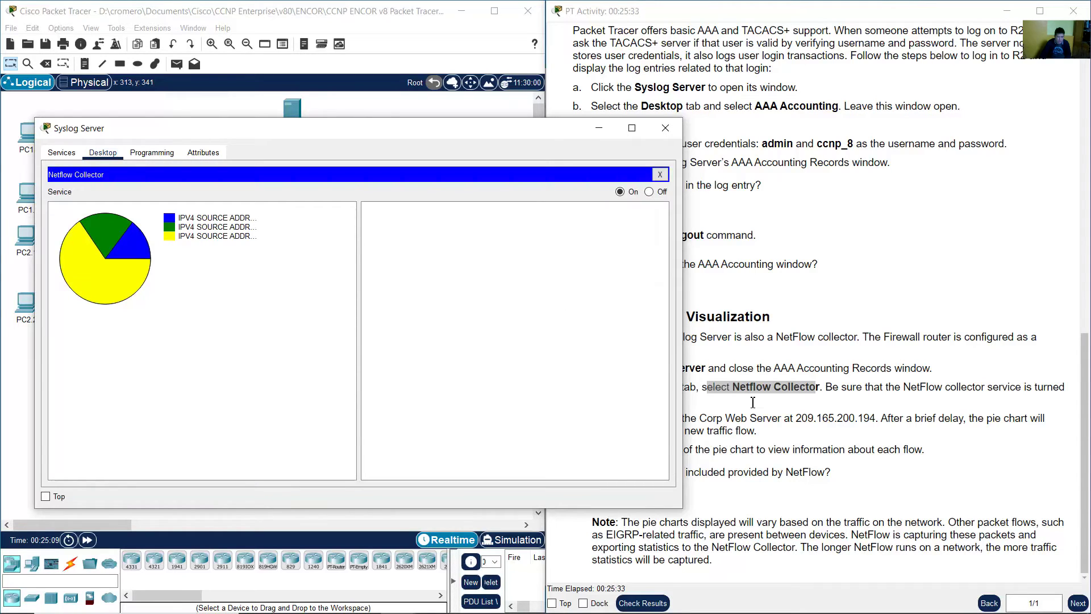
{"action": "left_click", "coordinate": [834, 397]}
{"action": "left_click_drag", "start_coordinate": [836, 390], "coordinate": [700, 404]}
{"action": "left_click", "coordinate": [329, 134]}
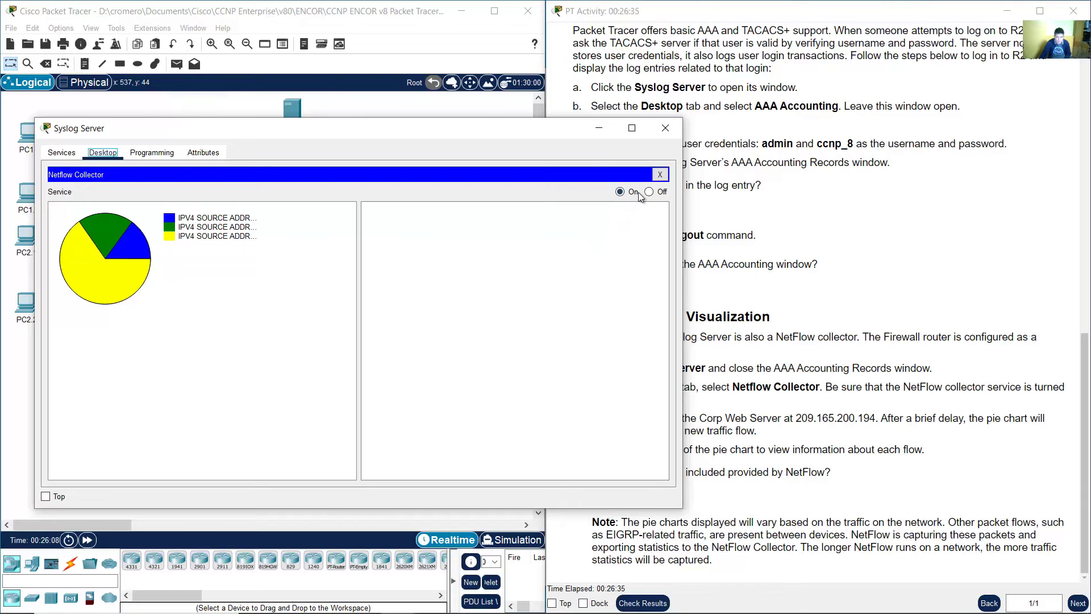
{"action": "left_click", "coordinate": [918, 382]}
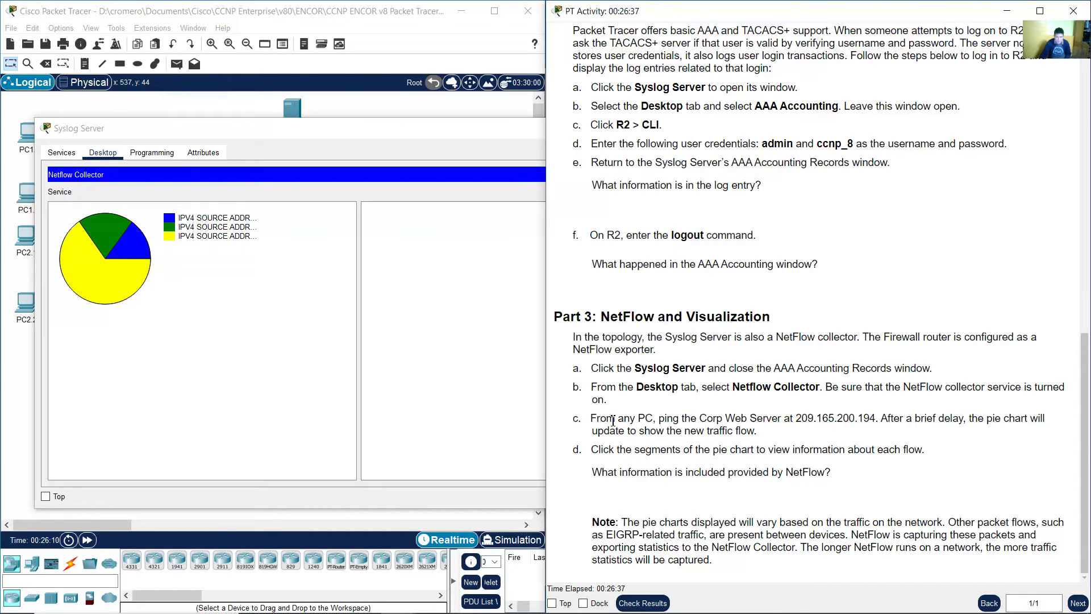
{"action": "left_click_drag", "start_coordinate": [597, 422], "coordinate": [786, 422]}
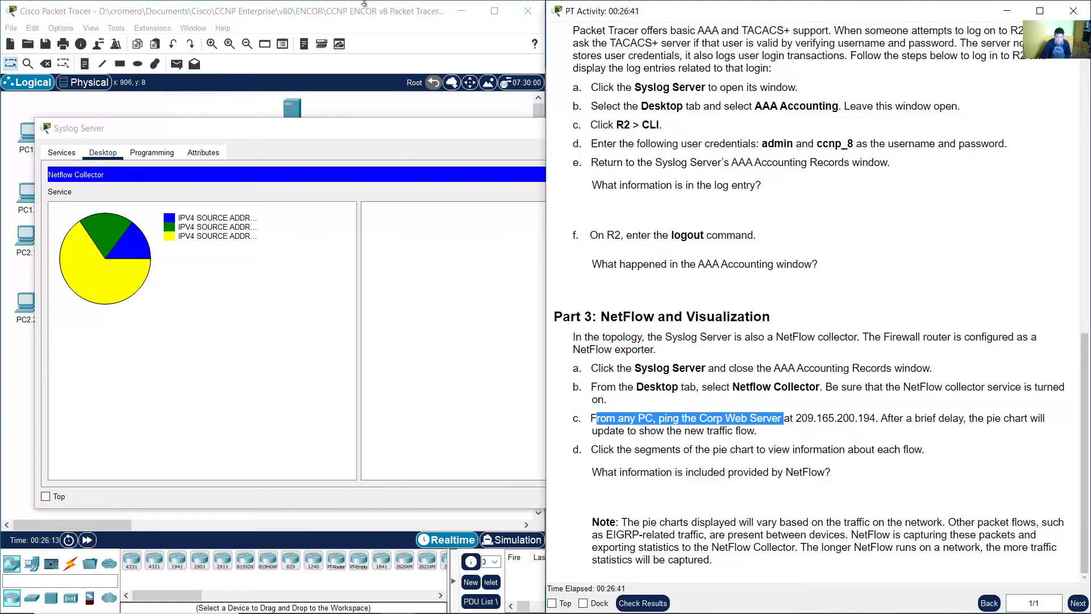
- Return to the topology and locate the Corp Web Server and PC2.2
{"action": "left_click", "coordinate": [361, 12]}
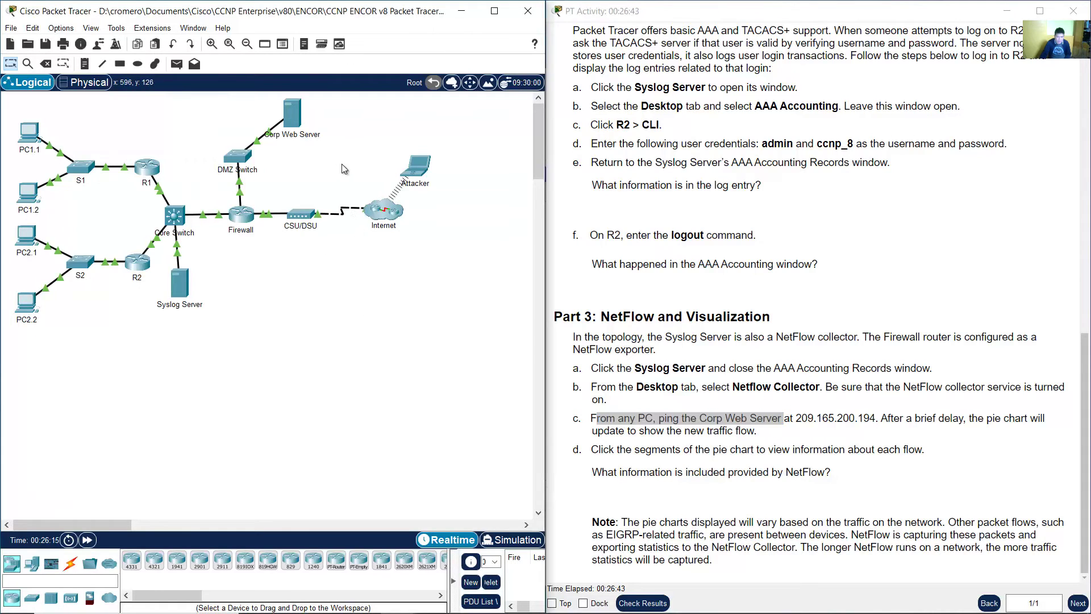
{"action": "left_click_drag", "start_coordinate": [342, 164], "coordinate": [267, 99]}
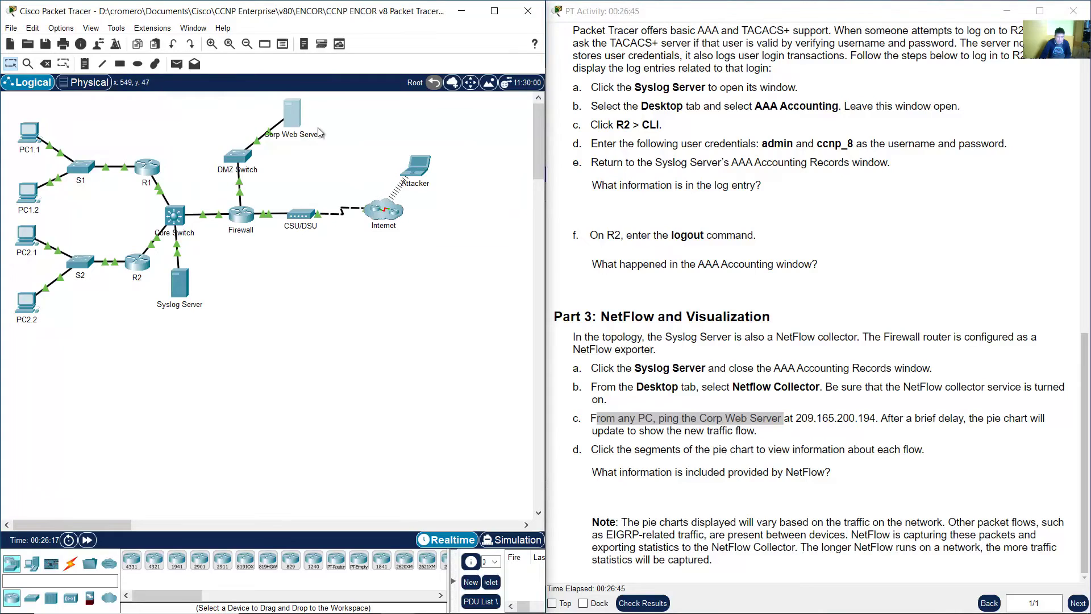
{"action": "left_click", "coordinate": [297, 172]}
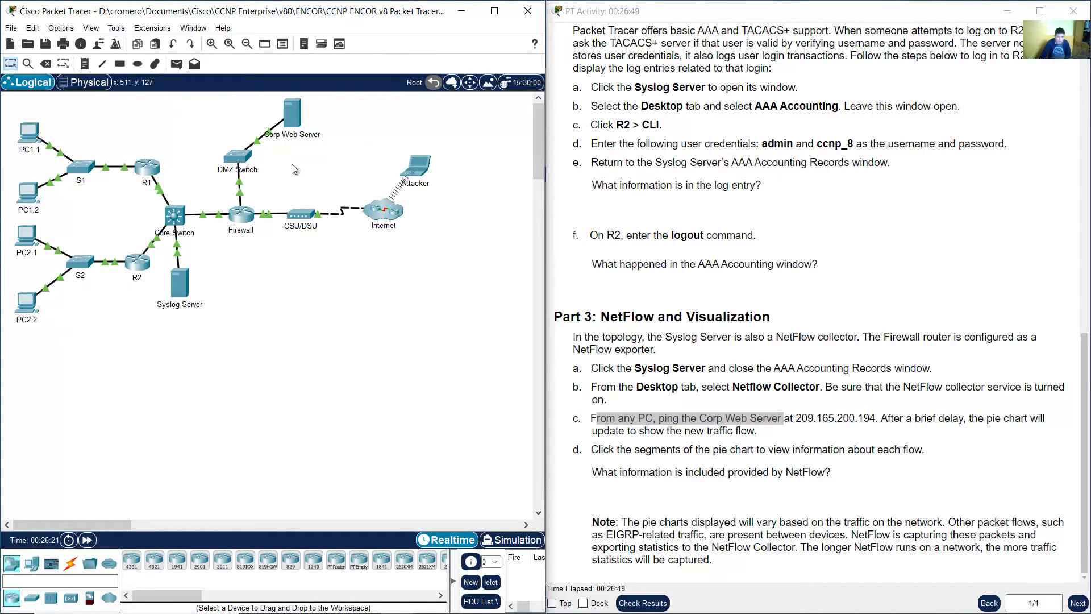
{"action": "left_click_drag", "start_coordinate": [38, 372], "coordinate": [29, 305]}
- From PC2.2's Command Prompt, ping the Corp Web Server at 209.165.200.194
{"action": "left_click", "coordinate": [35, 301]}
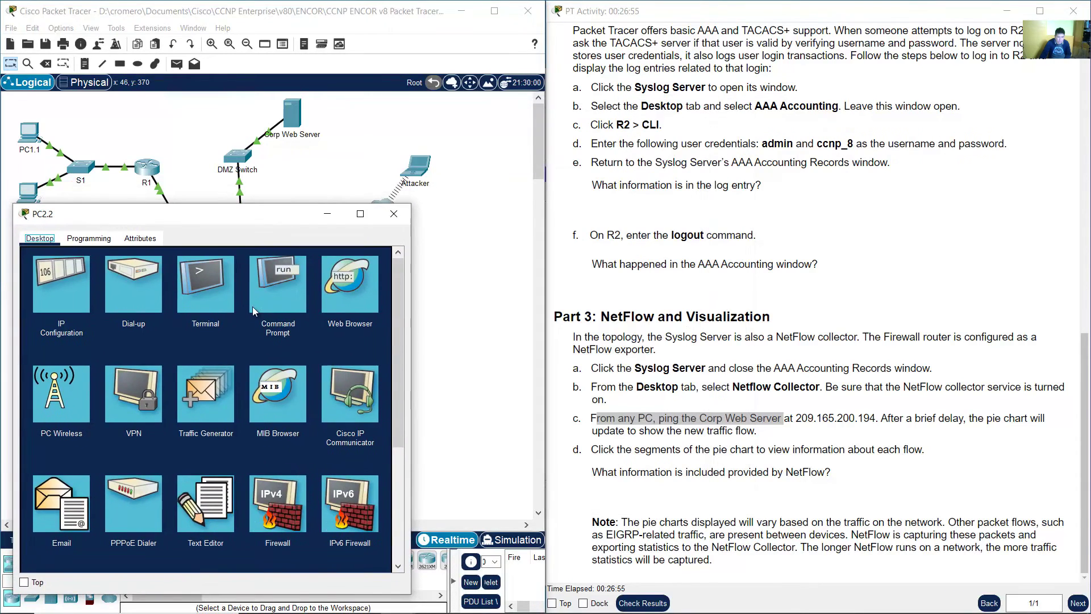
{"action": "left_click", "coordinate": [272, 300]}
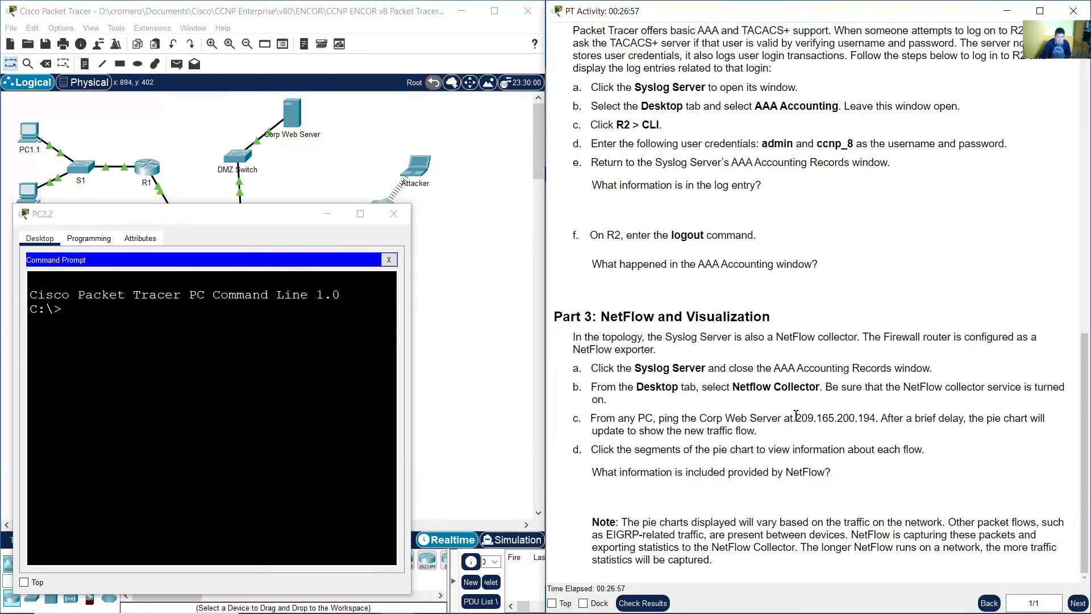
{"action": "left_click_drag", "start_coordinate": [799, 418], "coordinate": [877, 419]}
{"action": "left_click", "coordinate": [341, 161]}
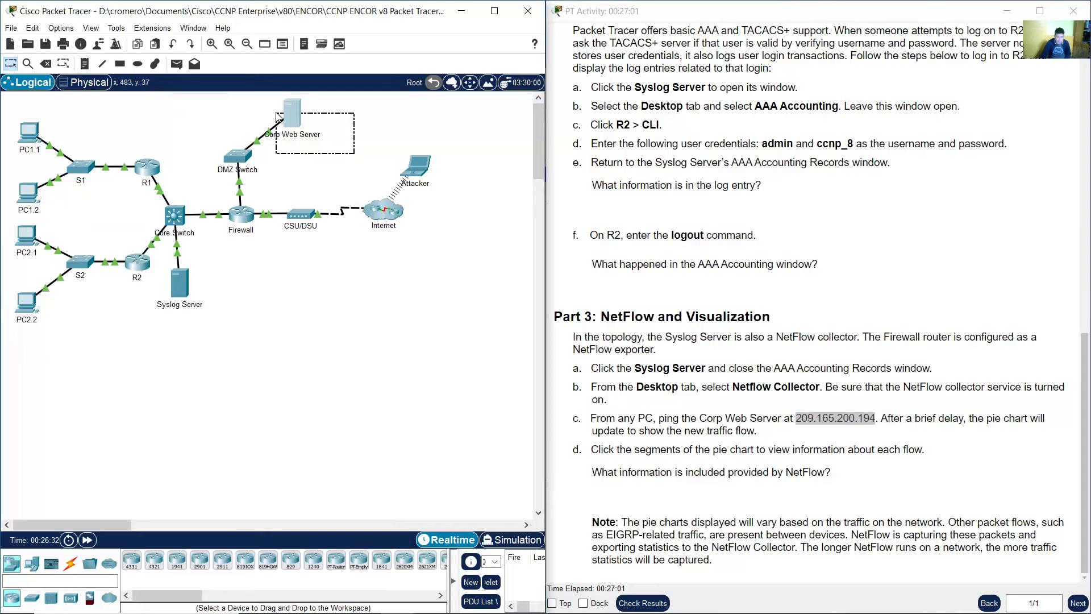
{"action": "left_click", "coordinate": [26, 304]}
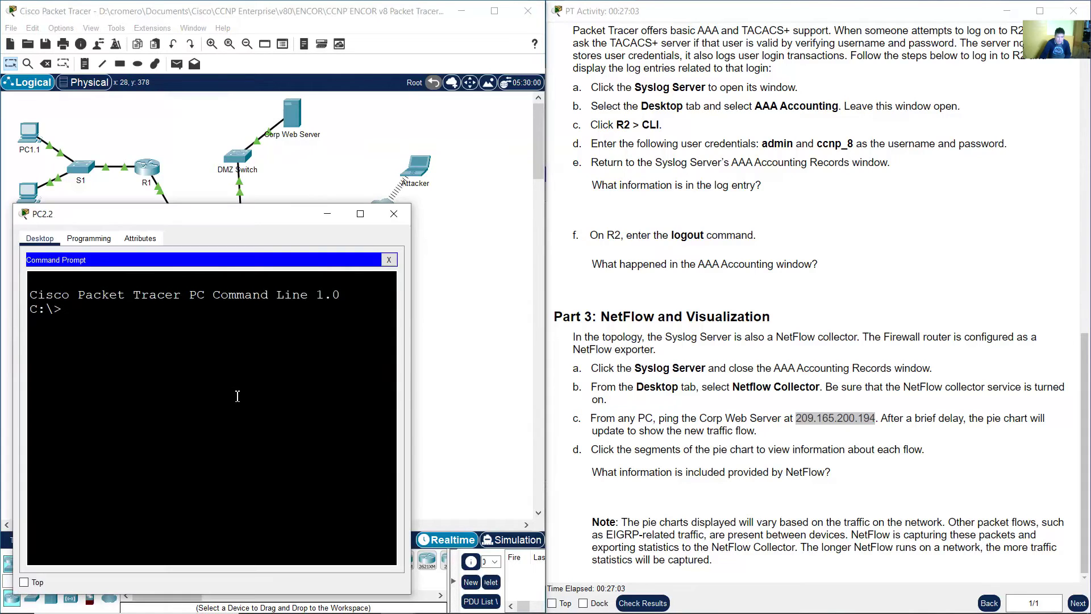
{"action": "type", "text": "ping 29"}
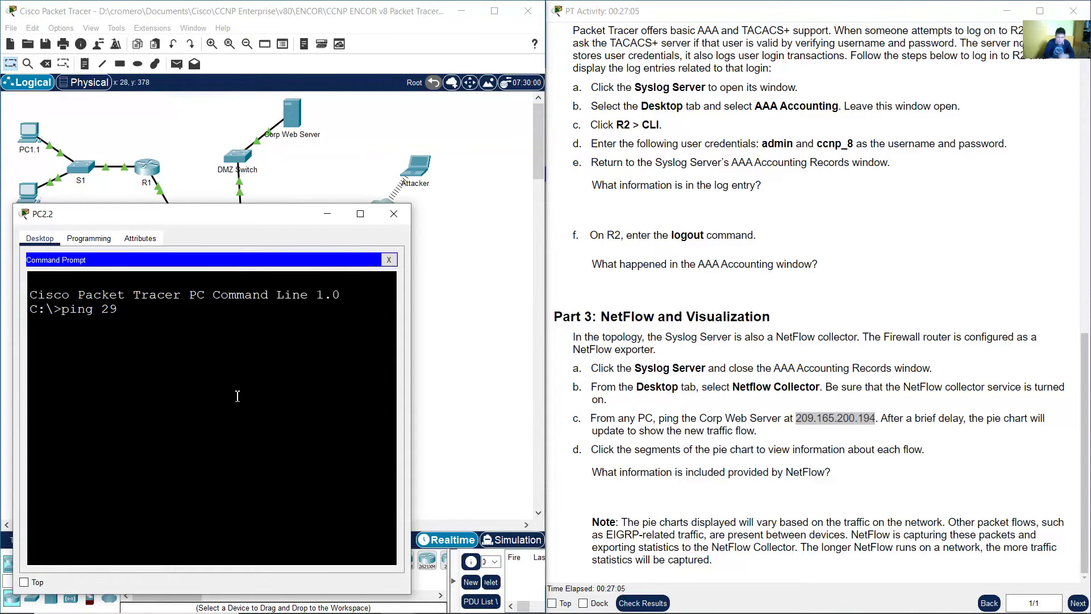
{"action": "key", "text": "BackSpace"}
{"action": "type", "text": "09.165.200.194"}
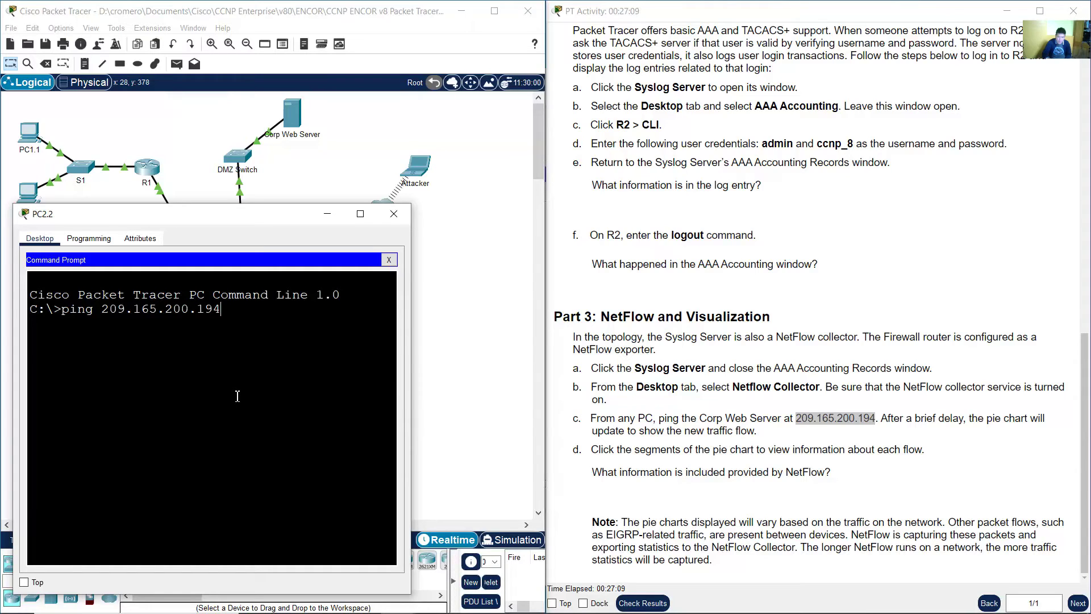
{"action": "key", "text": "Return"}
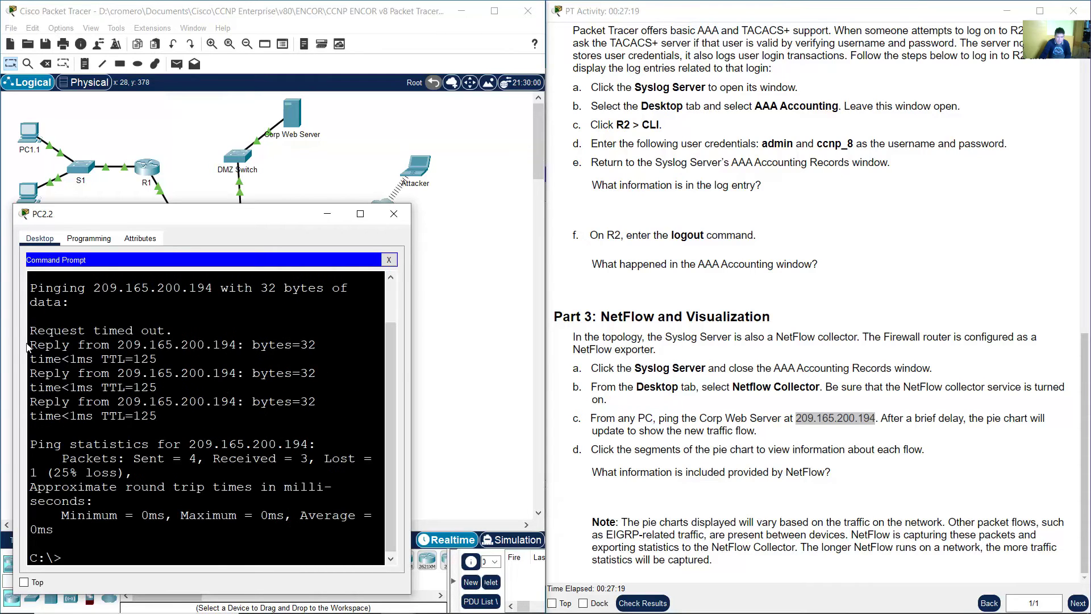
- Review the three successful ping replies and the pie-chart note, then return to the topology
{"action": "left_click_drag", "start_coordinate": [28, 345], "coordinate": [201, 425]}
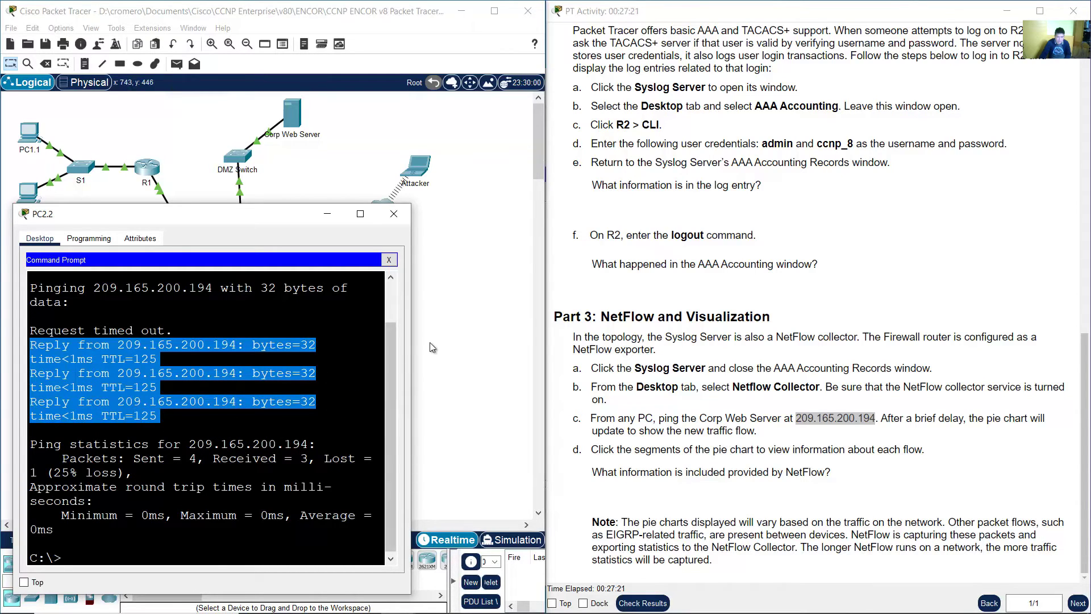
{"action": "left_click", "coordinate": [908, 414]}
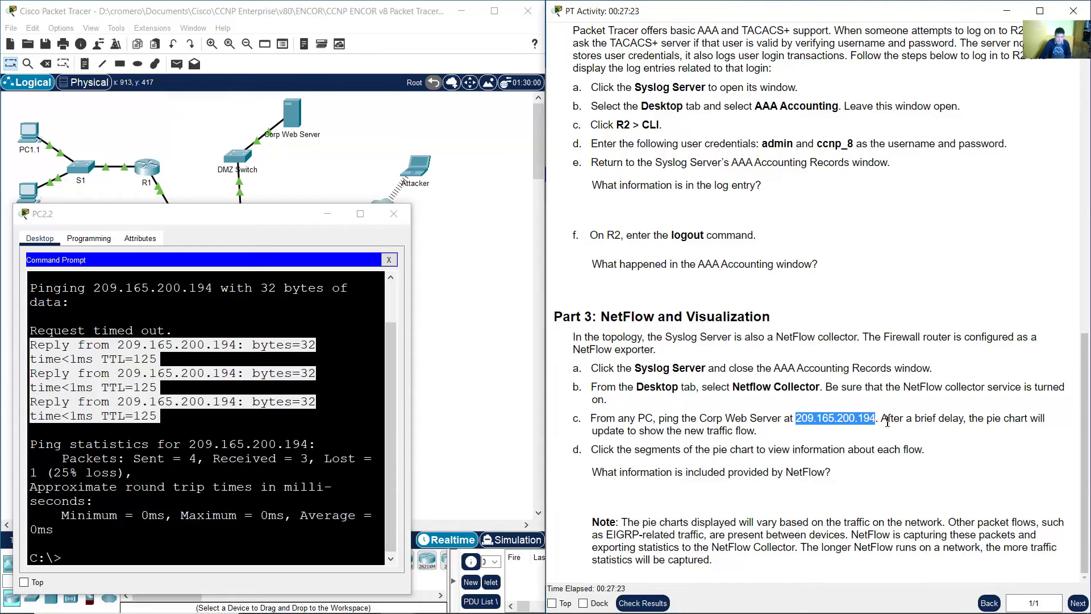
{"action": "left_click_drag", "start_coordinate": [888, 421], "coordinate": [761, 435]}
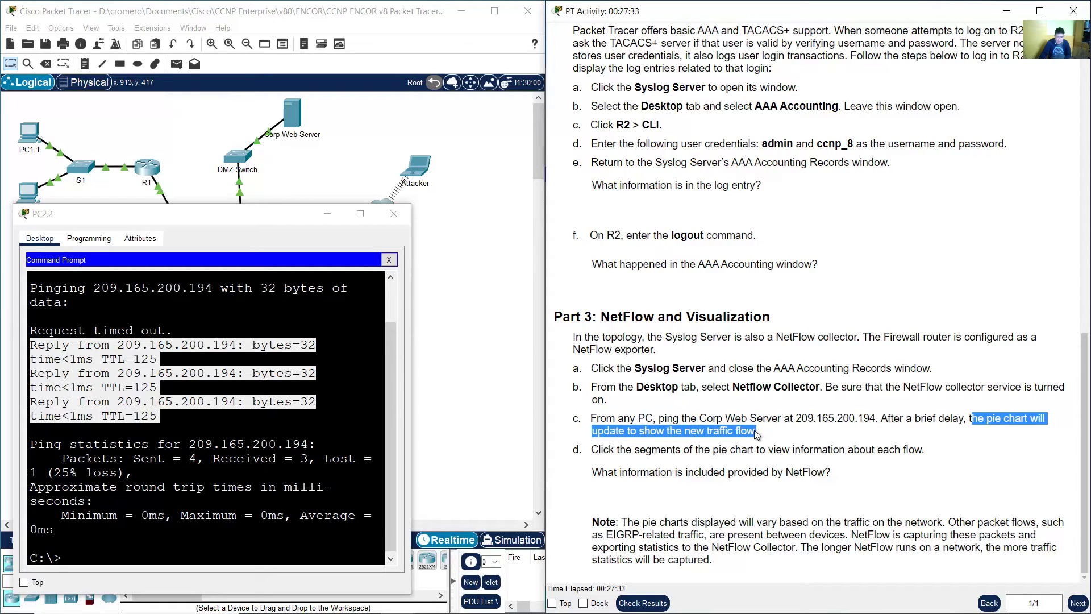
{"action": "left_click", "coordinate": [318, 182]}
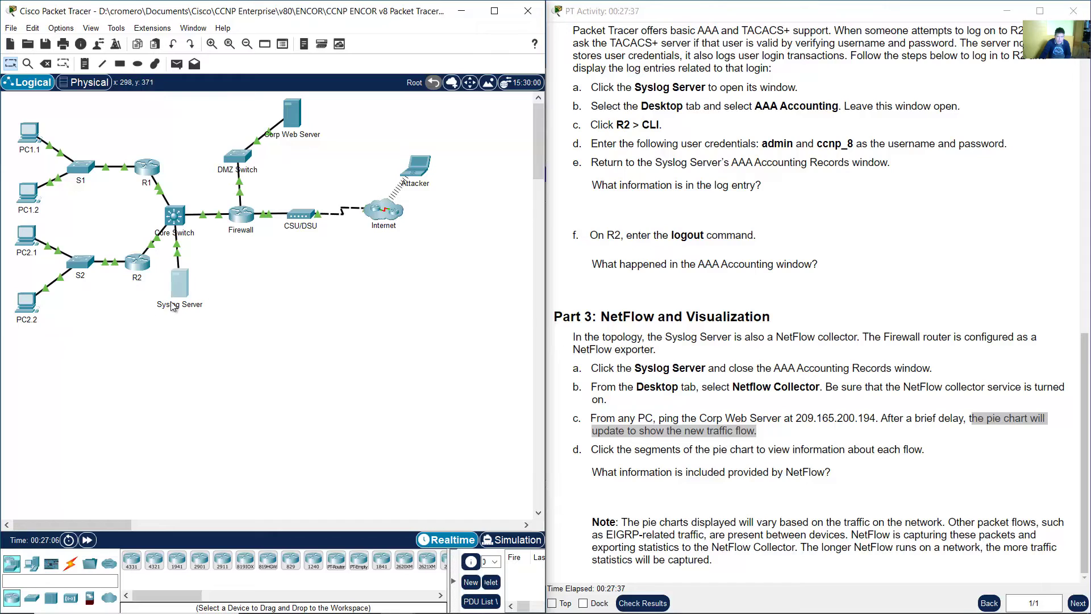
- Open the Syslog Server's NetFlow pie chart and view the pink and blue flows' details
{"action": "left_click", "coordinate": [179, 291]}
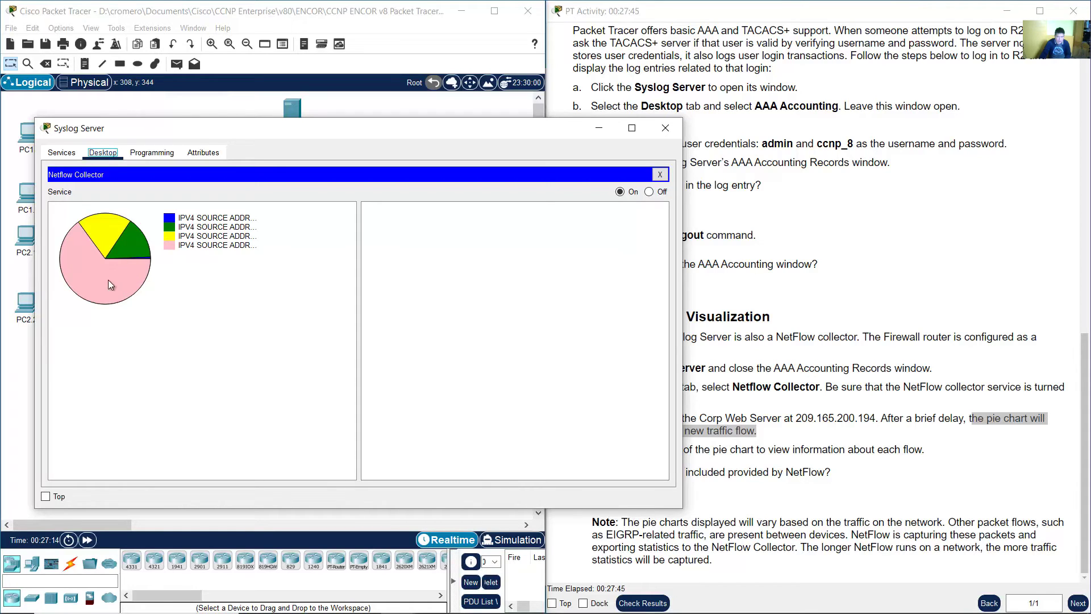
{"action": "left_click", "coordinate": [227, 247]}
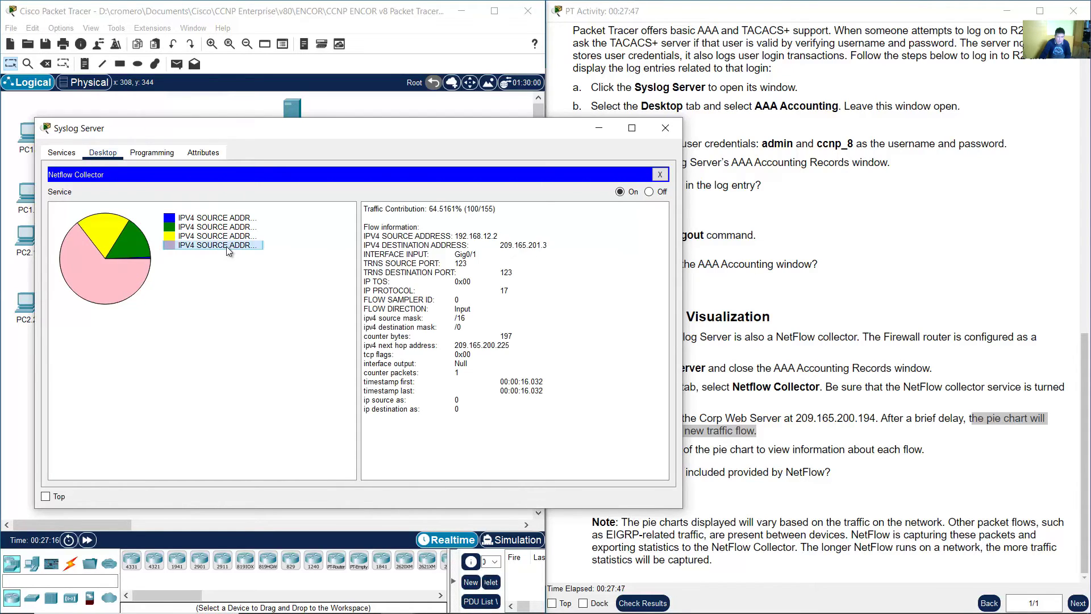
{"action": "left_click", "coordinate": [229, 245]}
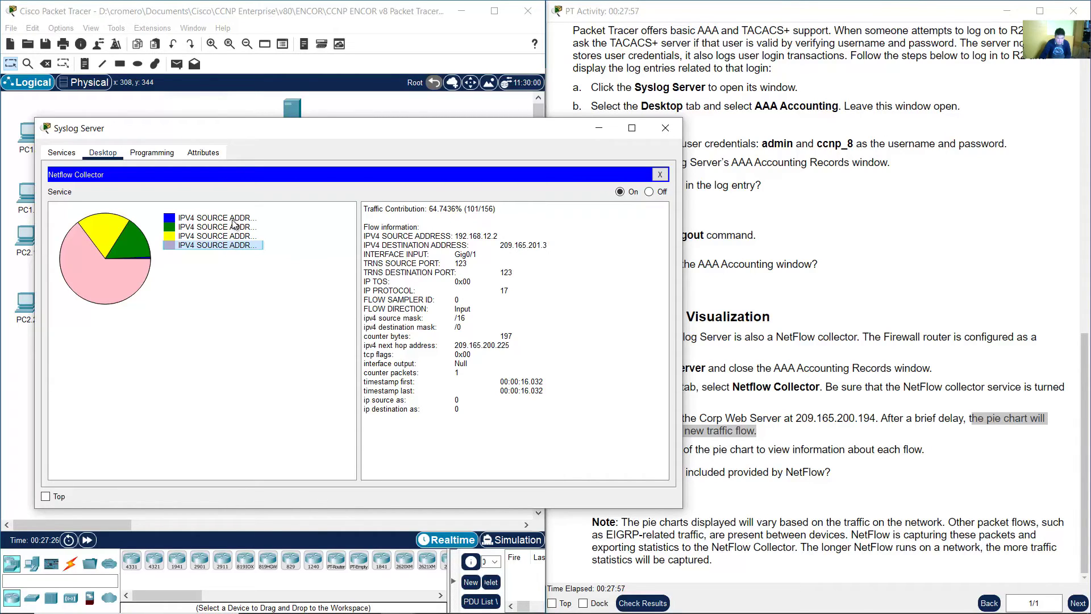
{"action": "left_click", "coordinate": [232, 219]}
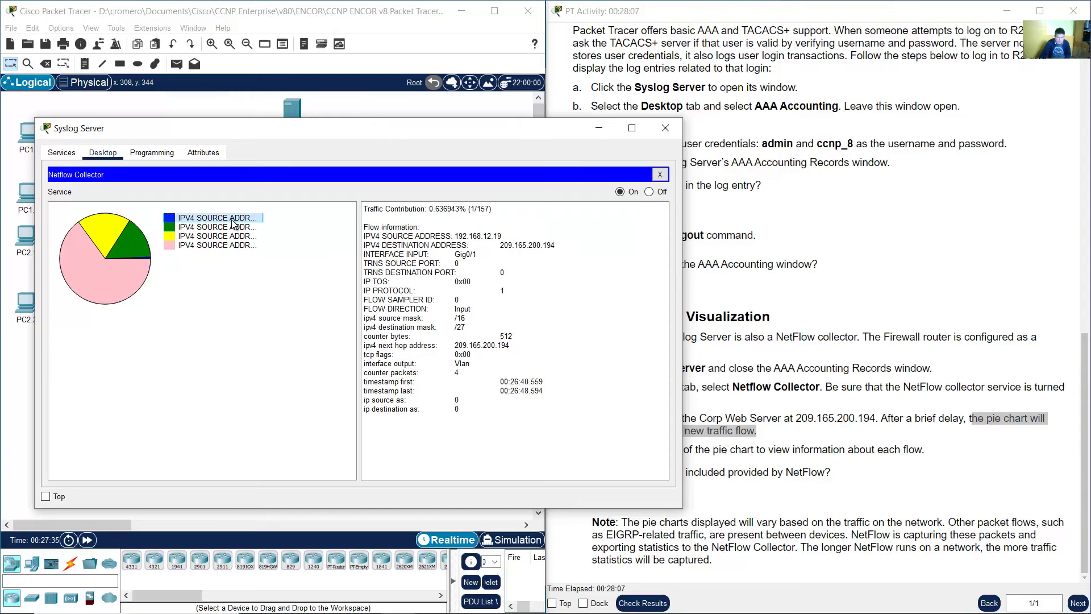
{"action": "left_click", "coordinate": [218, 245]}
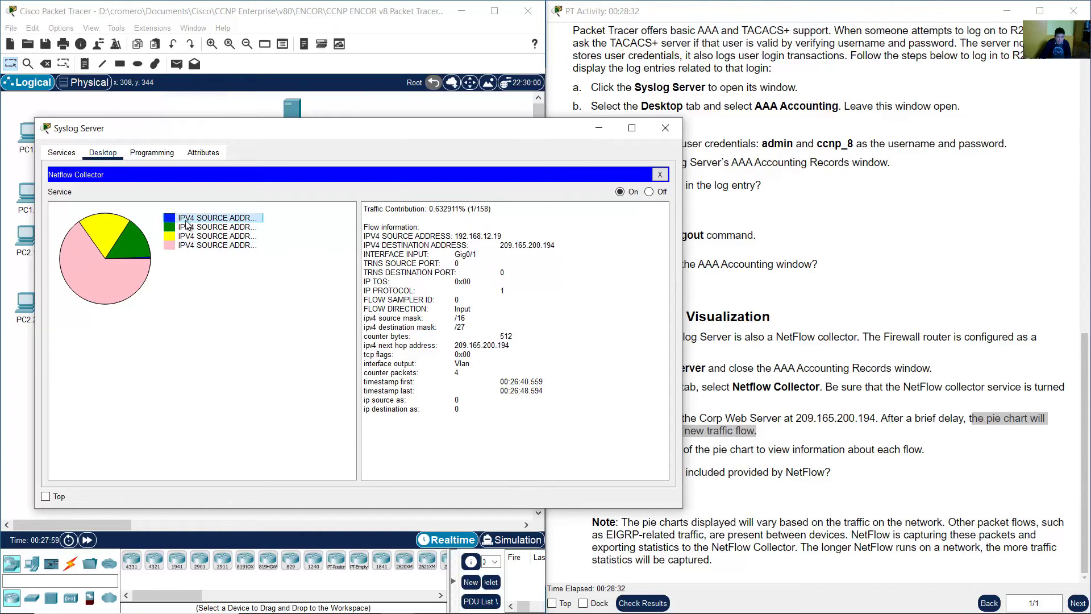
{"action": "left_click", "coordinate": [182, 218]}
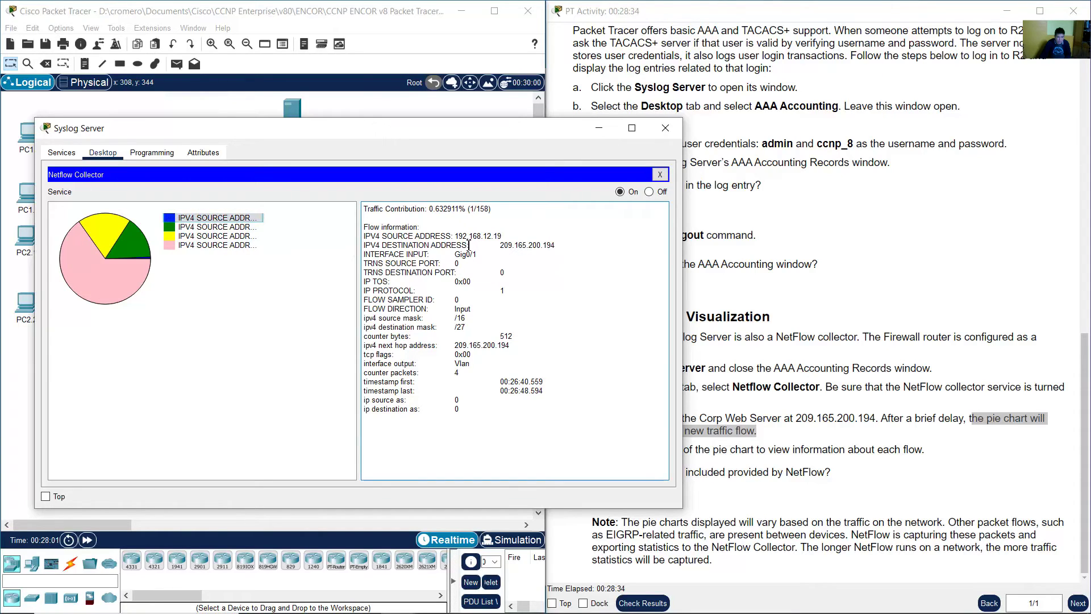
- Confirm the blue flow: source 192.168.12.19, destination 209.165.200.194, 4 packets
{"action": "left_click_drag", "start_coordinate": [403, 236], "coordinate": [509, 239]}
{"action": "left_click", "coordinate": [452, 238]}
{"action": "left_click", "coordinate": [248, 218]}
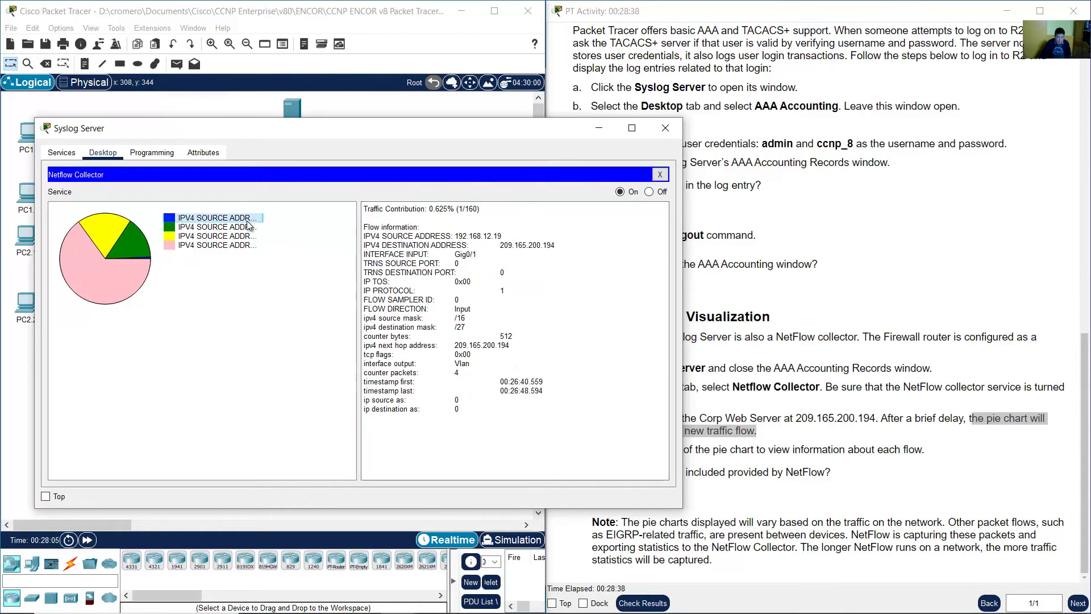
{"action": "left_click_drag", "start_coordinate": [459, 234], "coordinate": [518, 235]}
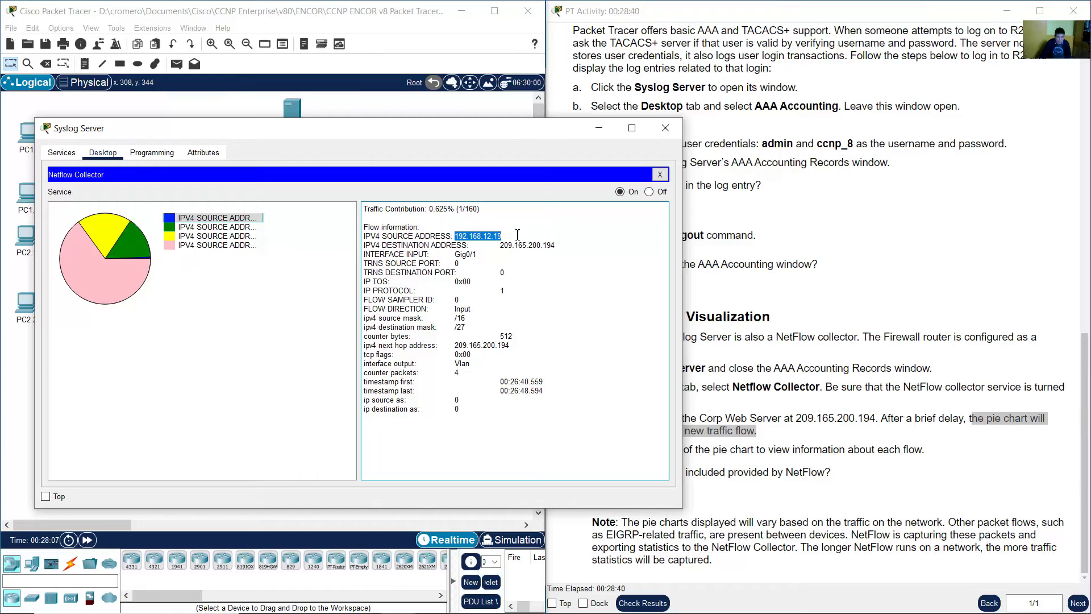
{"action": "left_click_drag", "start_coordinate": [411, 249], "coordinate": [560, 248]}
{"action": "left_click", "coordinate": [504, 249]}
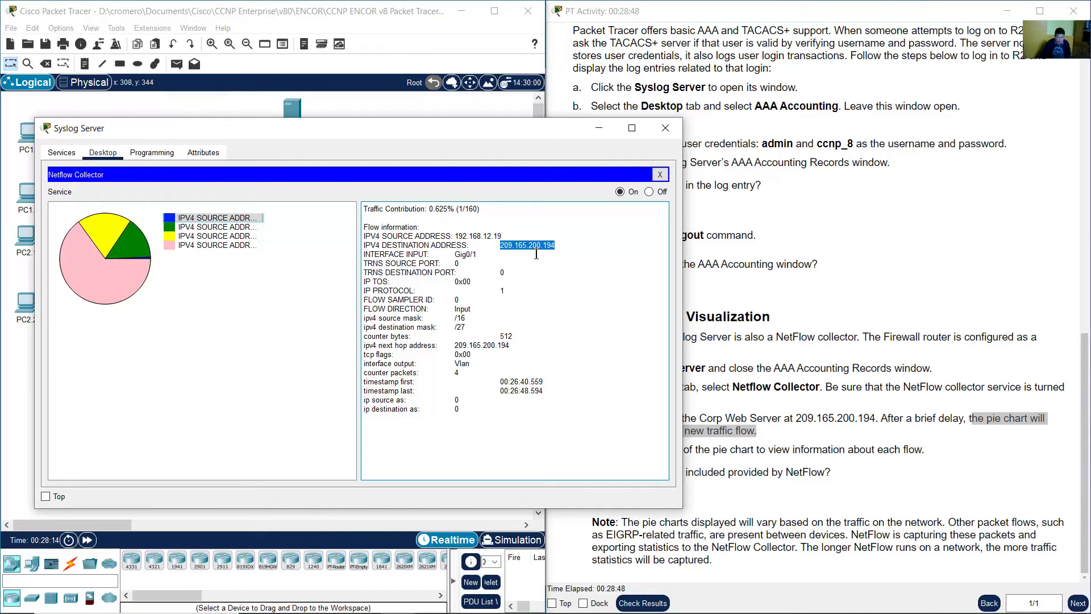
{"action": "left_click", "coordinate": [251, 221]}
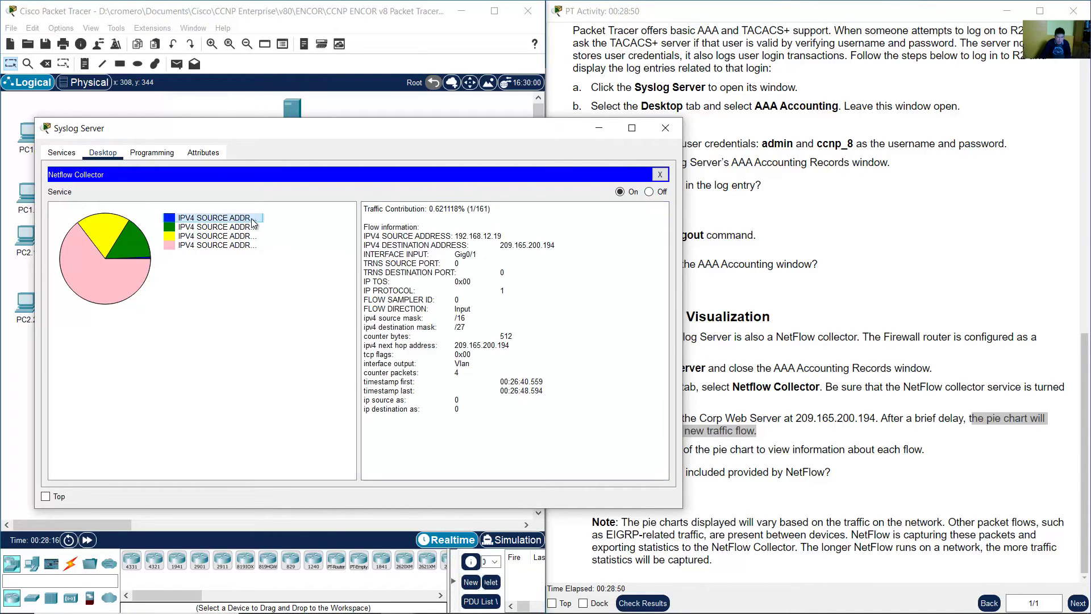
{"action": "left_click_drag", "start_coordinate": [375, 373], "coordinate": [471, 374]}
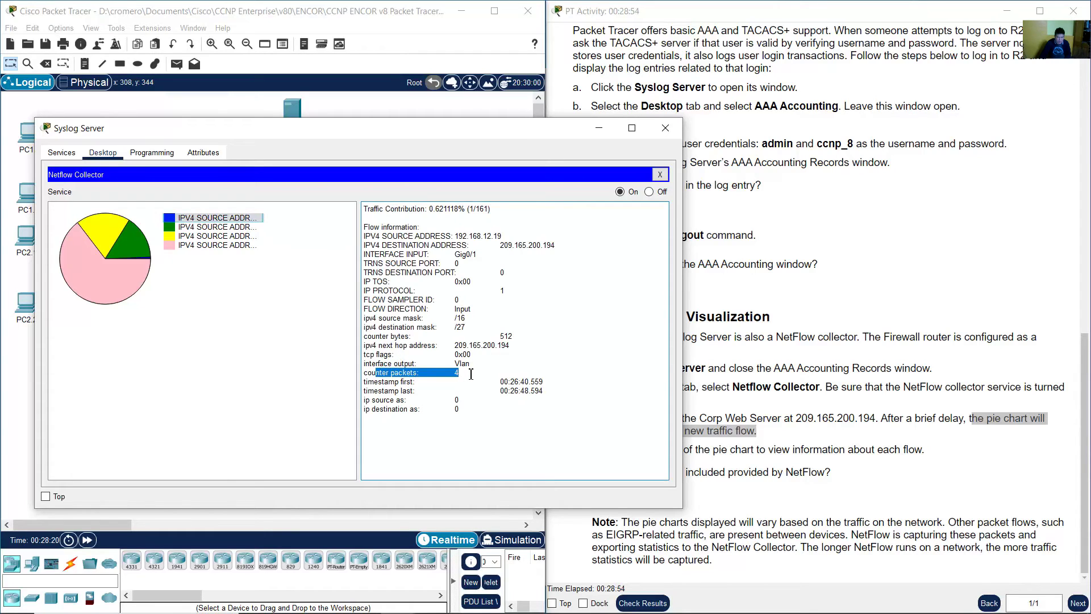
{"action": "left_click", "coordinate": [253, 222]}
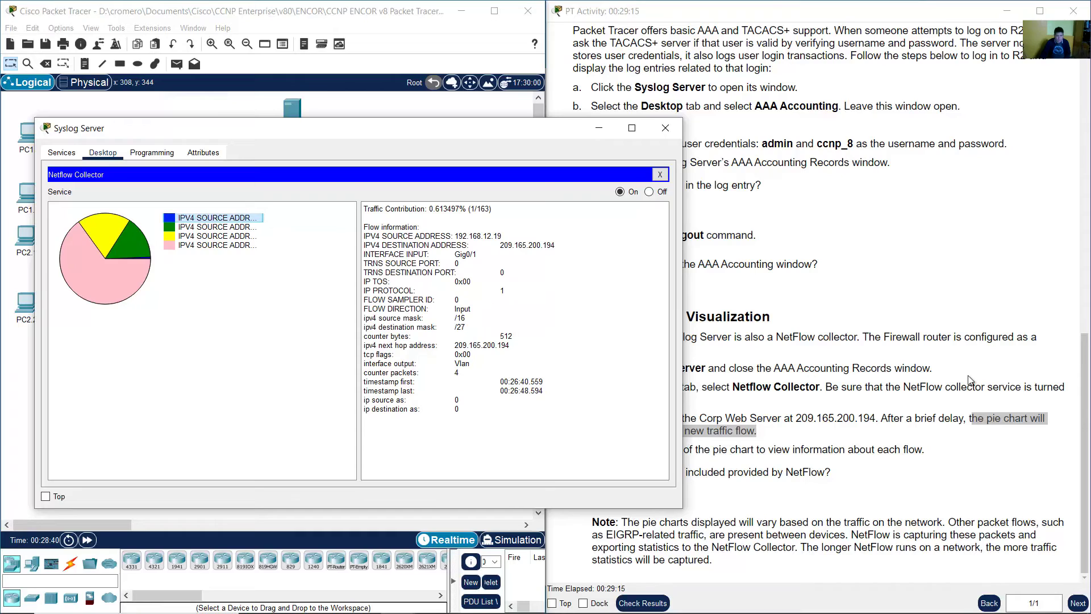
{"action": "left_click", "coordinate": [859, 400]}
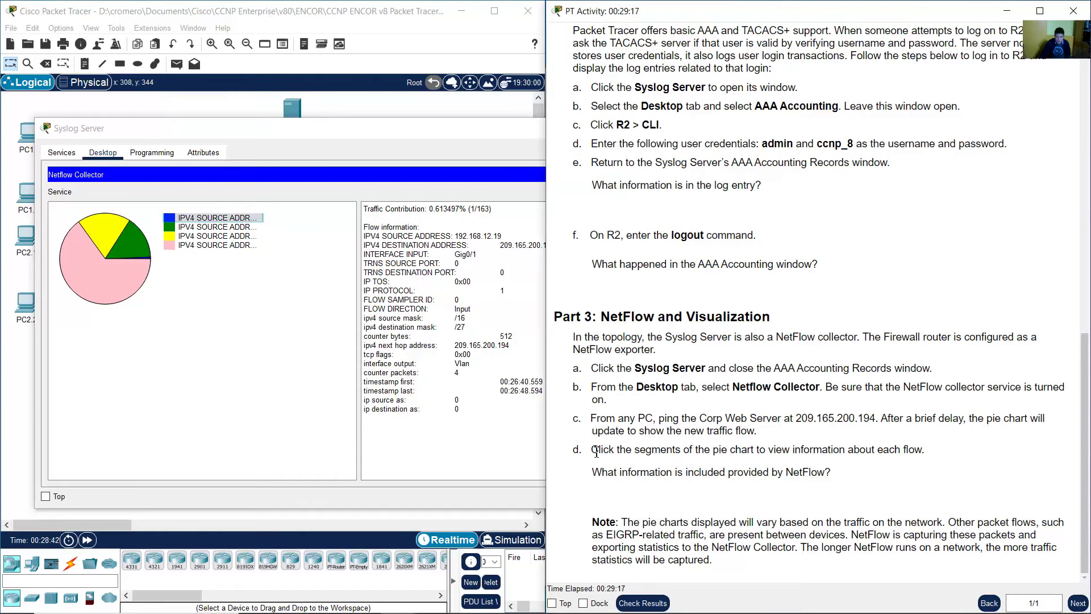
- Read the step on clicking pie segments and note the current flow's IP PROTOCOL 1
{"action": "left_click_drag", "start_coordinate": [596, 452], "coordinate": [927, 450]}
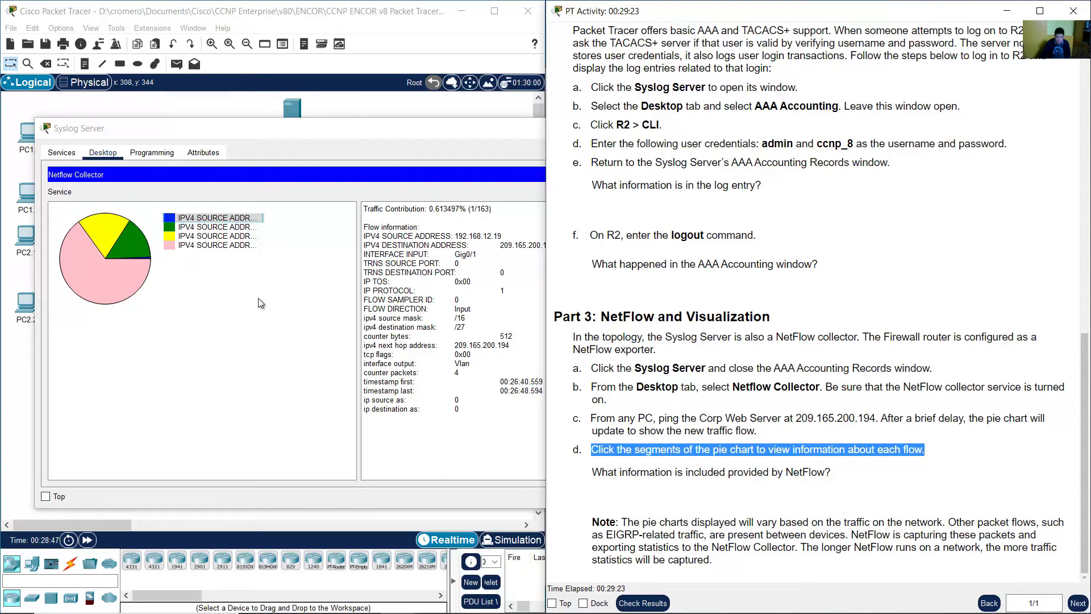
{"action": "left_click", "coordinate": [243, 278]}
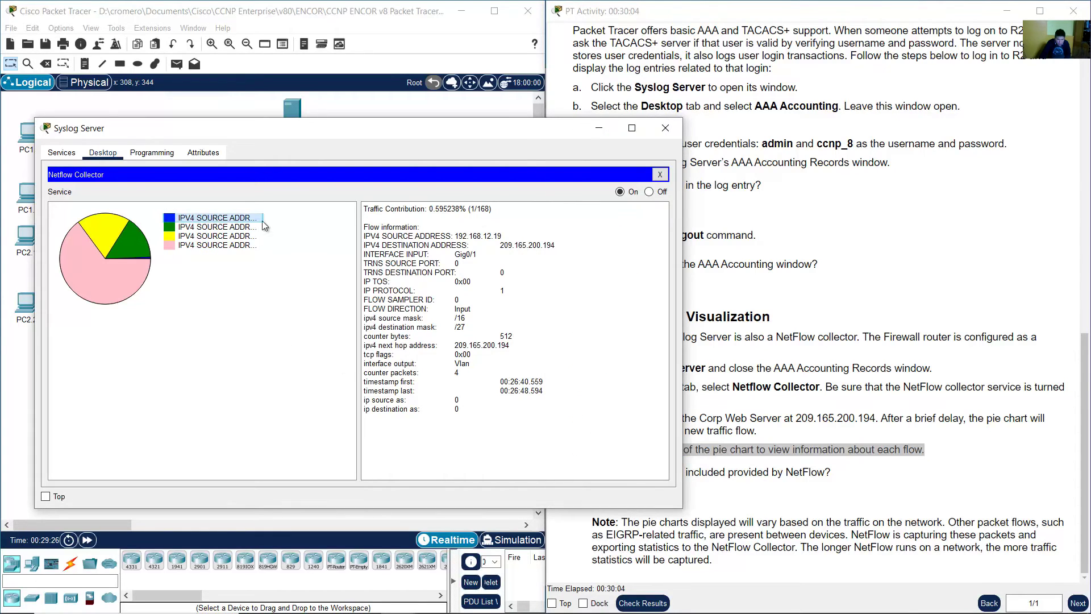
{"action": "left_click_drag", "start_coordinate": [364, 290], "coordinate": [520, 293]}
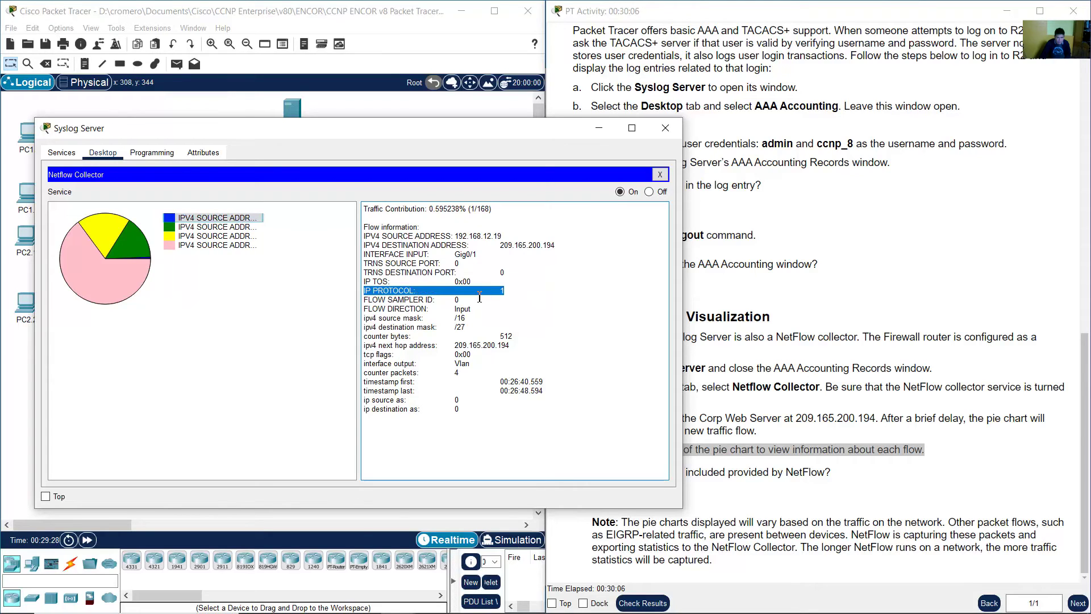
{"action": "left_click", "coordinate": [453, 294]}
{"action": "left_click_drag", "start_coordinate": [365, 290], "coordinate": [521, 295]}
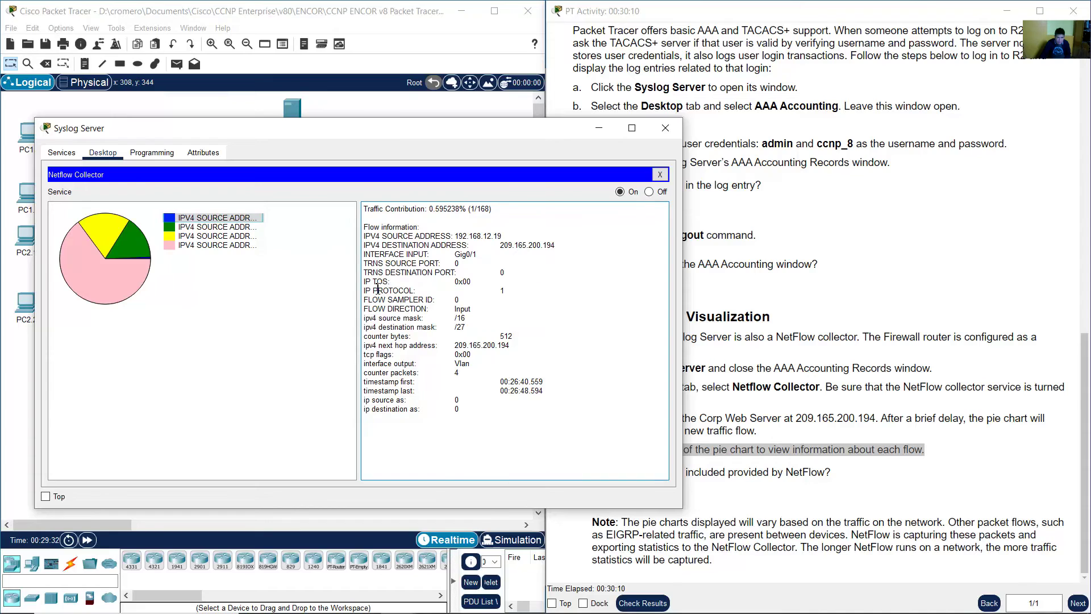
{"action": "left_click", "coordinate": [495, 290]}
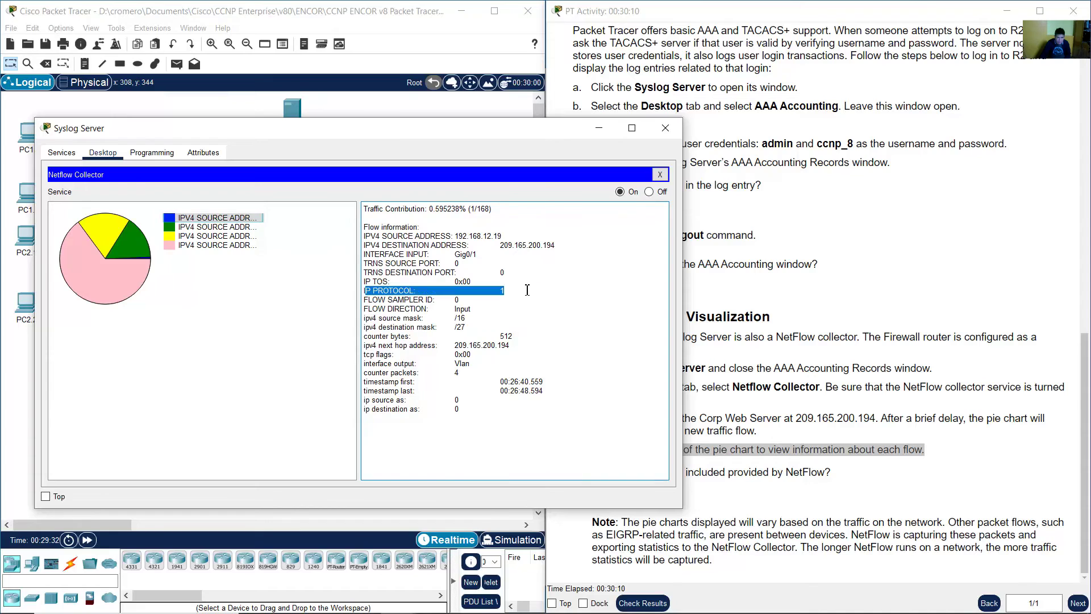
- Inspect the green, yellow and pink flows' IP PROTOCOL values, the pink showing 17
{"action": "left_click", "coordinate": [202, 228]}
{"action": "left_click_drag", "start_coordinate": [365, 291], "coordinate": [514, 292]}
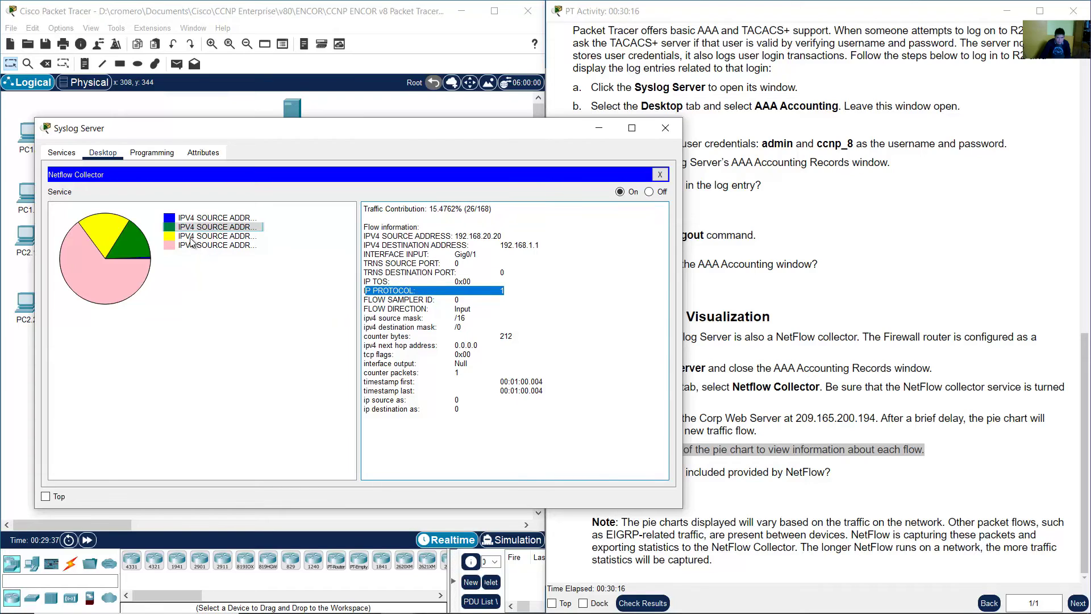
{"action": "left_click", "coordinate": [190, 236]}
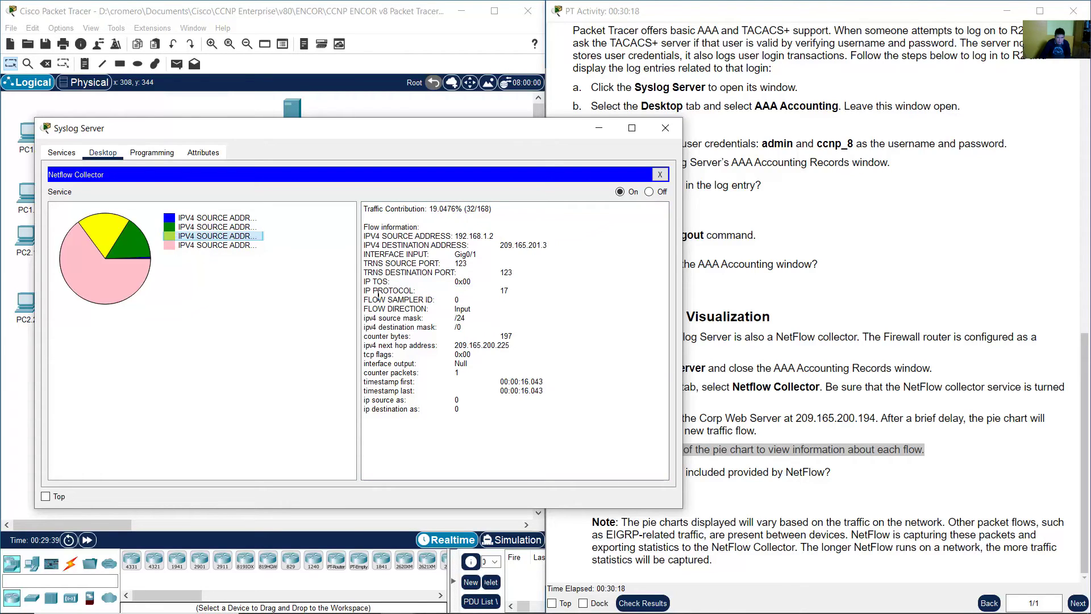
{"action": "left_click_drag", "start_coordinate": [378, 291], "coordinate": [524, 293]}
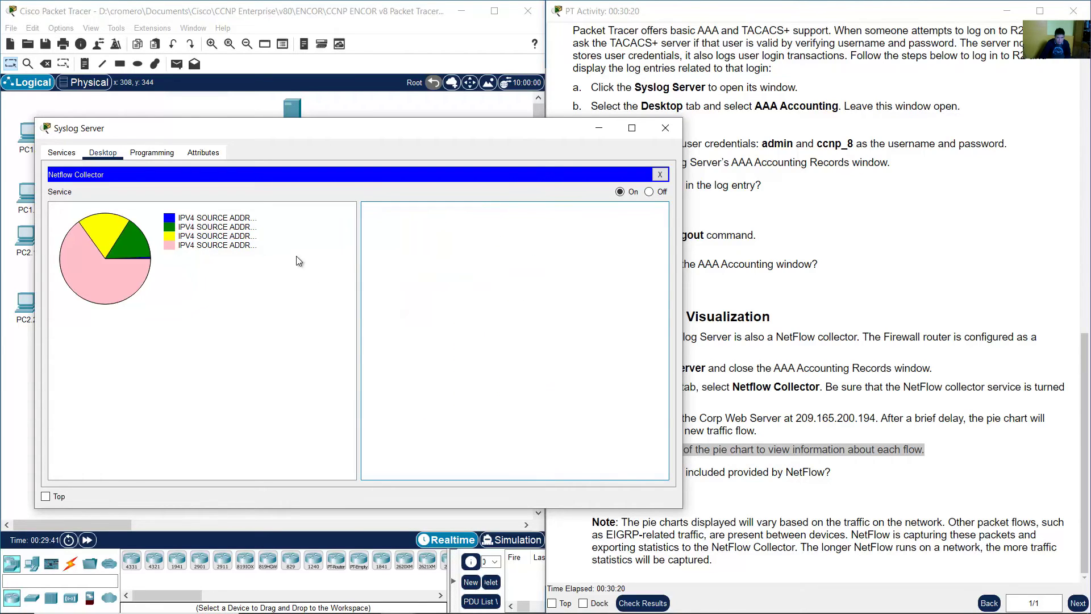
{"action": "left_click", "coordinate": [221, 248]}
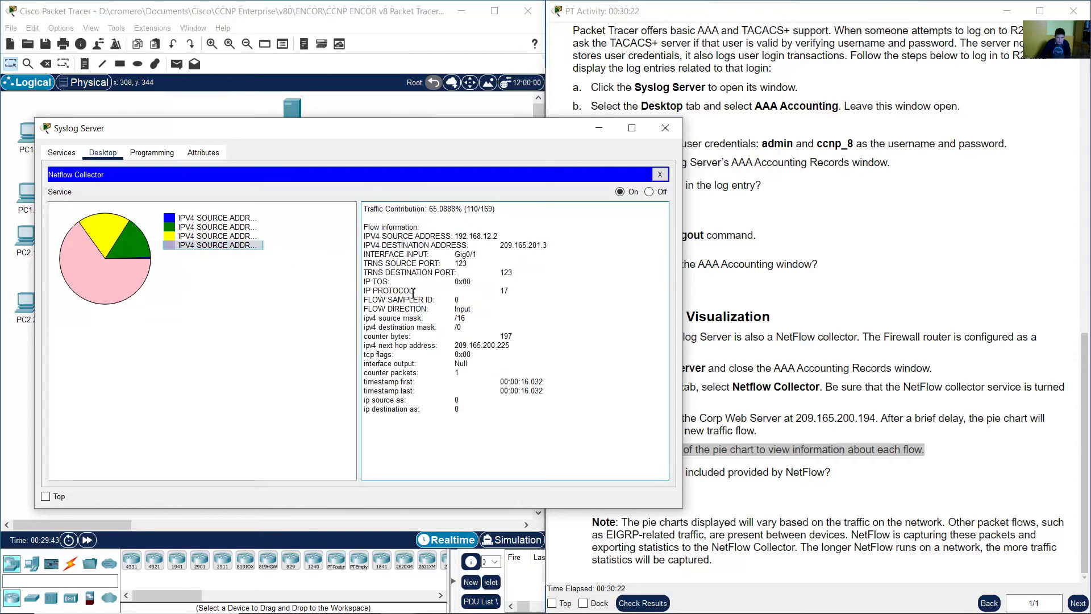
{"action": "left_click_drag", "start_coordinate": [393, 290], "coordinate": [530, 295]}
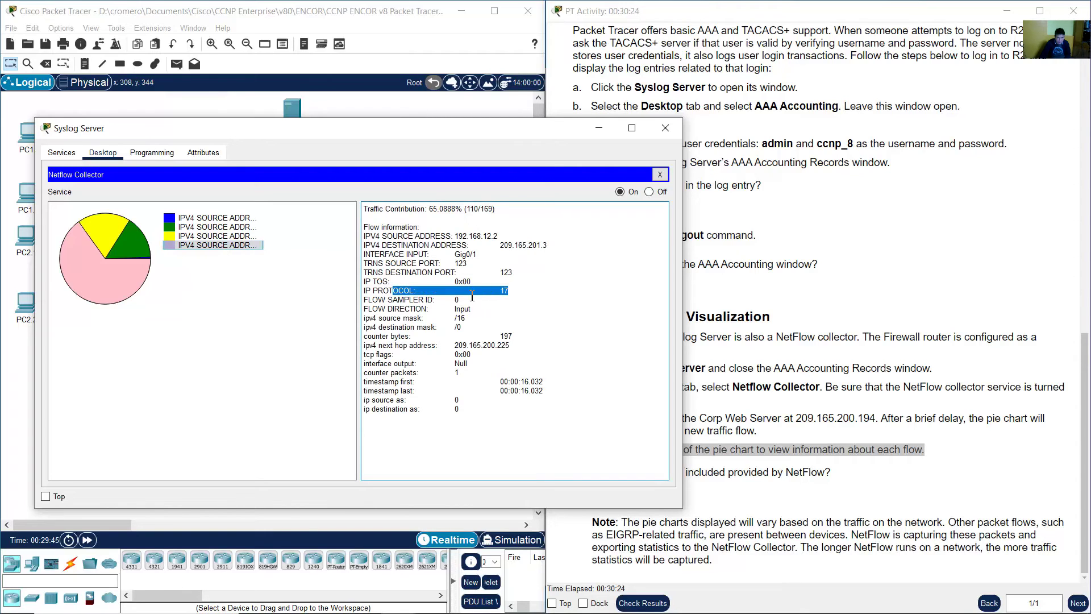
- Read the instructions' question about the NetFlow information
{"action": "left_click", "coordinate": [855, 347]}
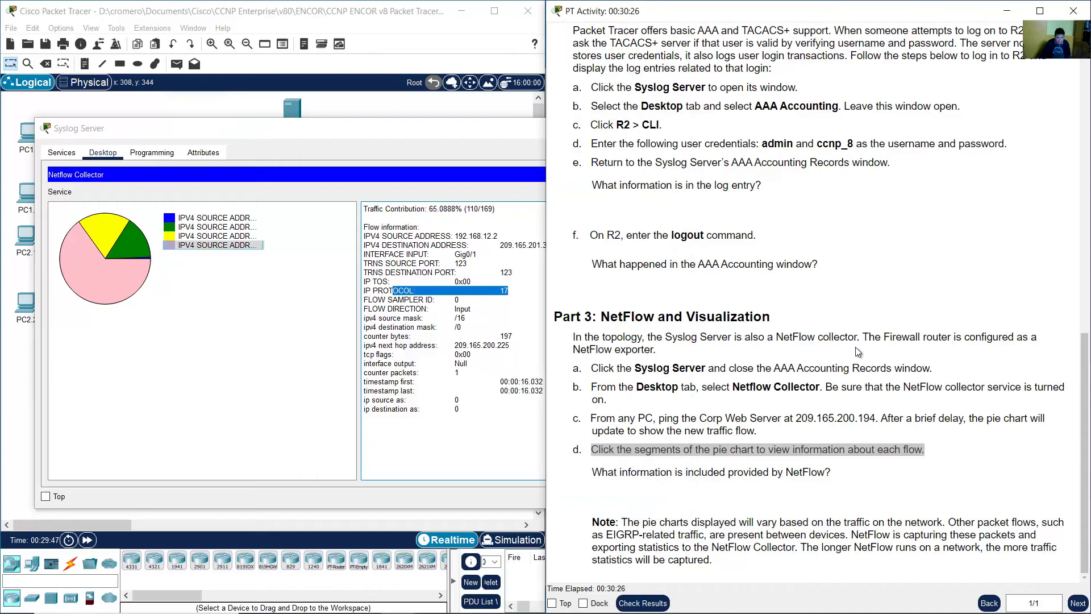
{"action": "left_click", "coordinate": [854, 346]}
{"action": "left_click_drag", "start_coordinate": [593, 478], "coordinate": [847, 478]}
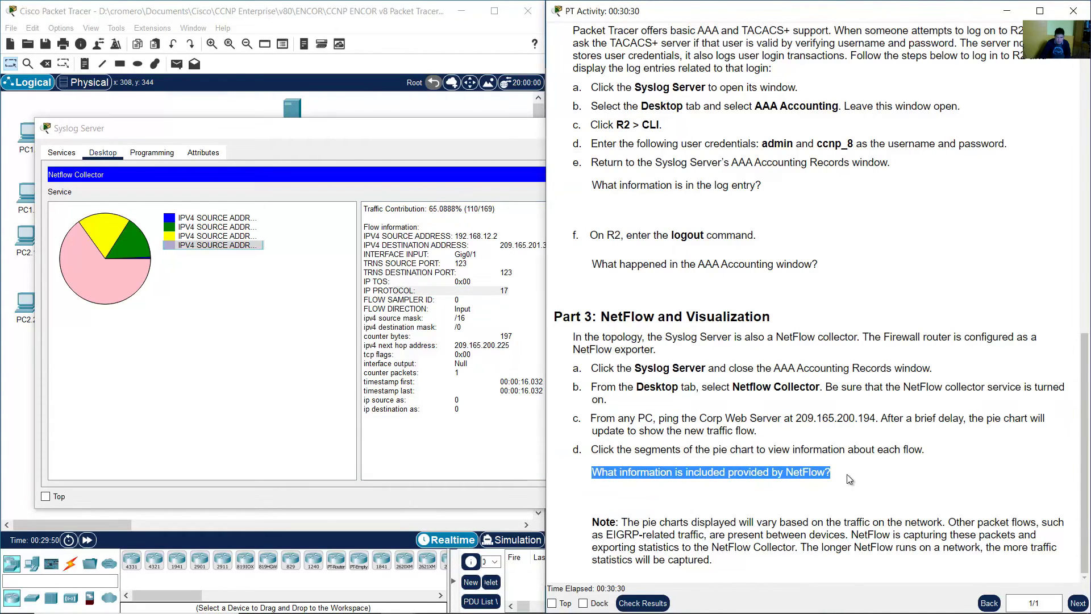
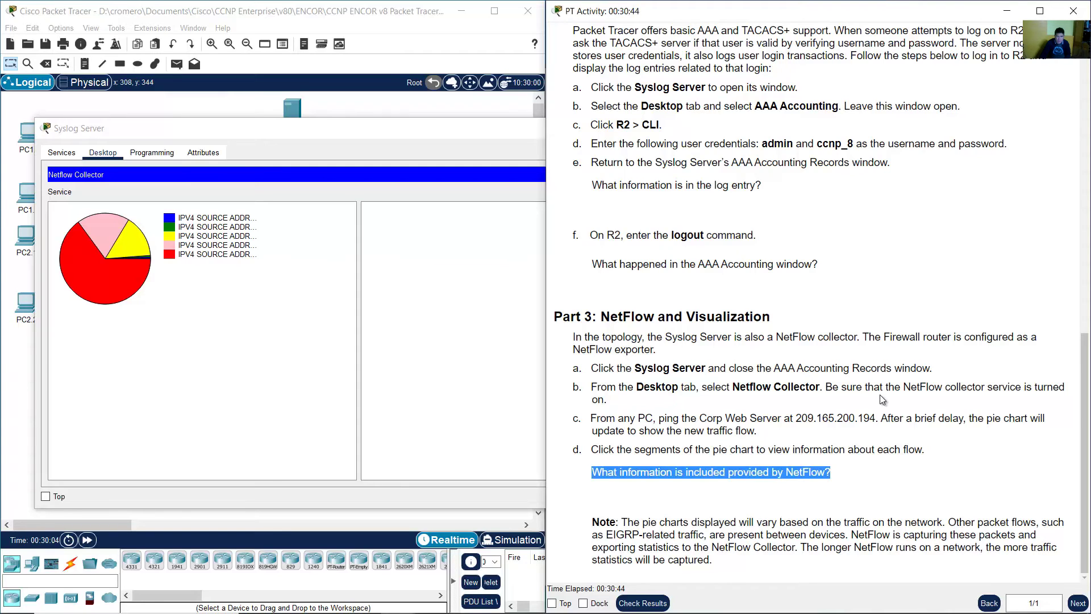
- Inspect the red, blue multicast, green, yellow and pink flows, marking the blue flow's traffic percentage
{"action": "left_click", "coordinate": [230, 254]}
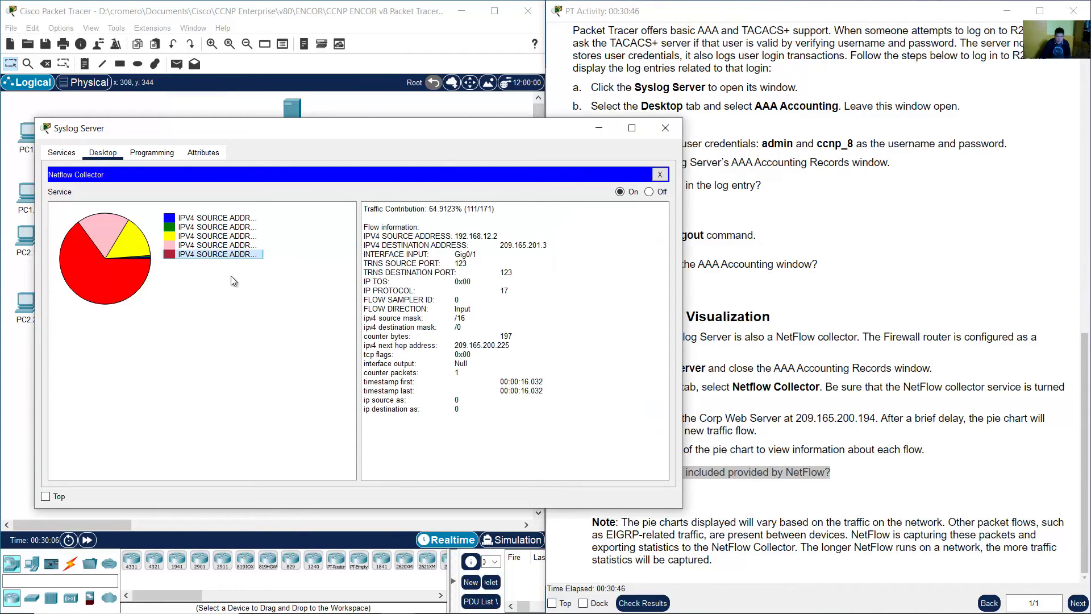
{"action": "left_click", "coordinate": [230, 218]}
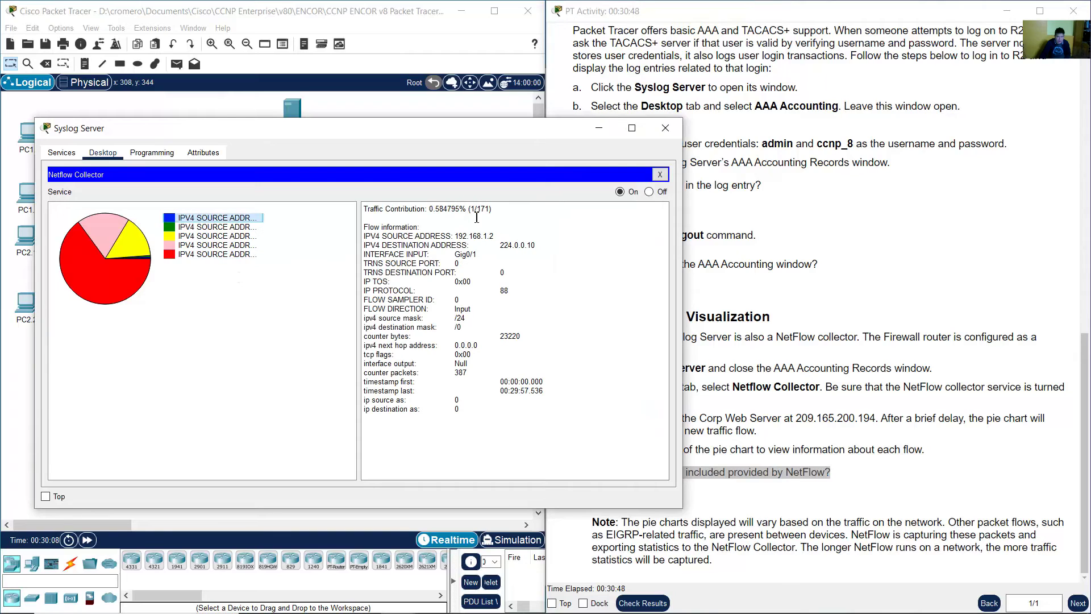
{"action": "left_click_drag", "start_coordinate": [430, 209], "coordinate": [464, 214]}
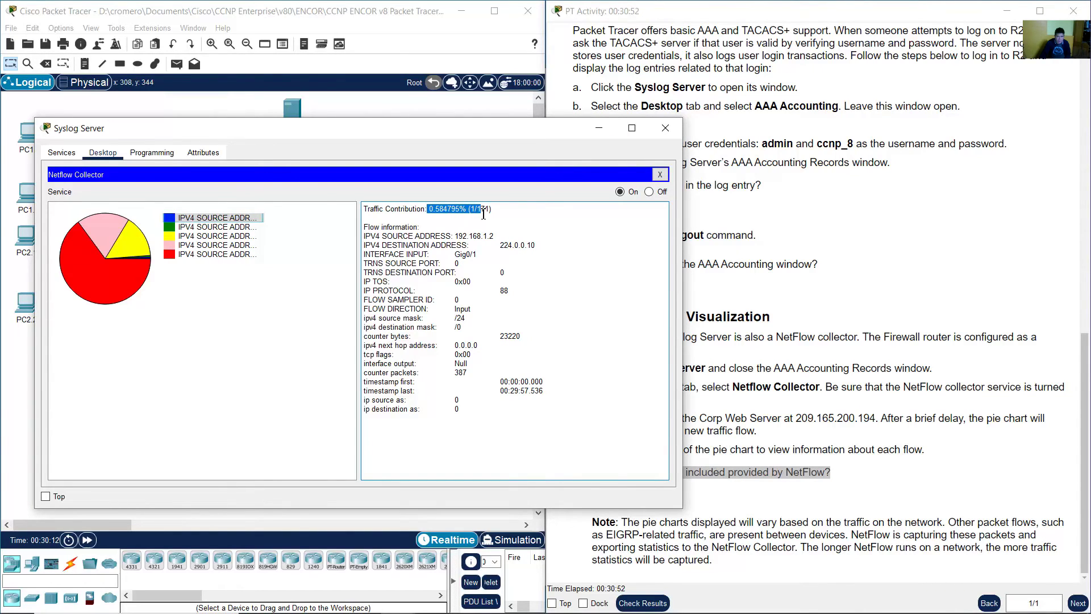
{"action": "left_click", "coordinate": [266, 227]}
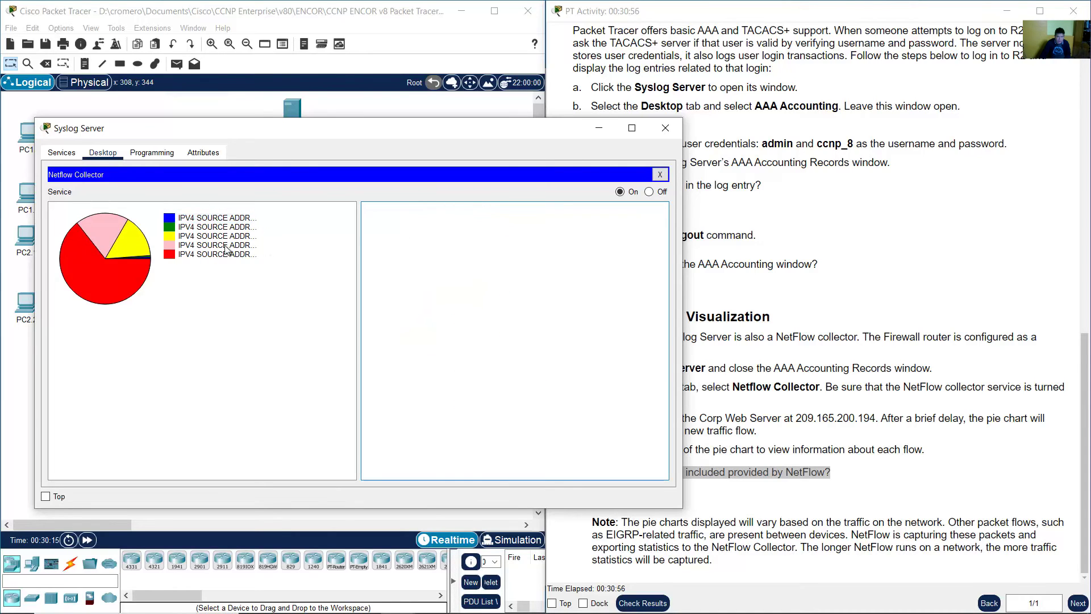
{"action": "left_click", "coordinate": [216, 227]}
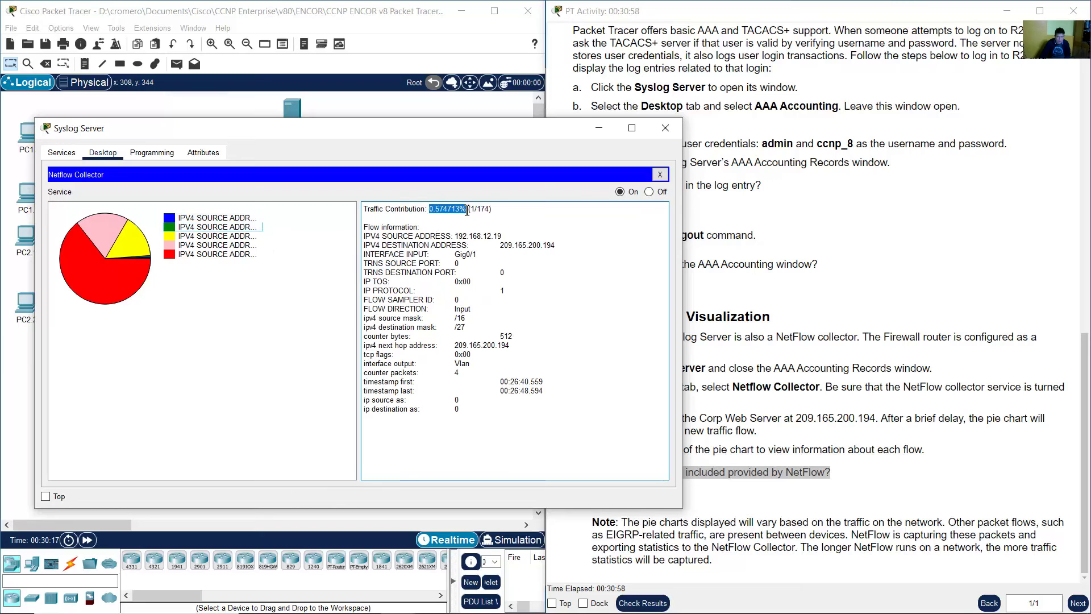
{"action": "left_click", "coordinate": [229, 236]}
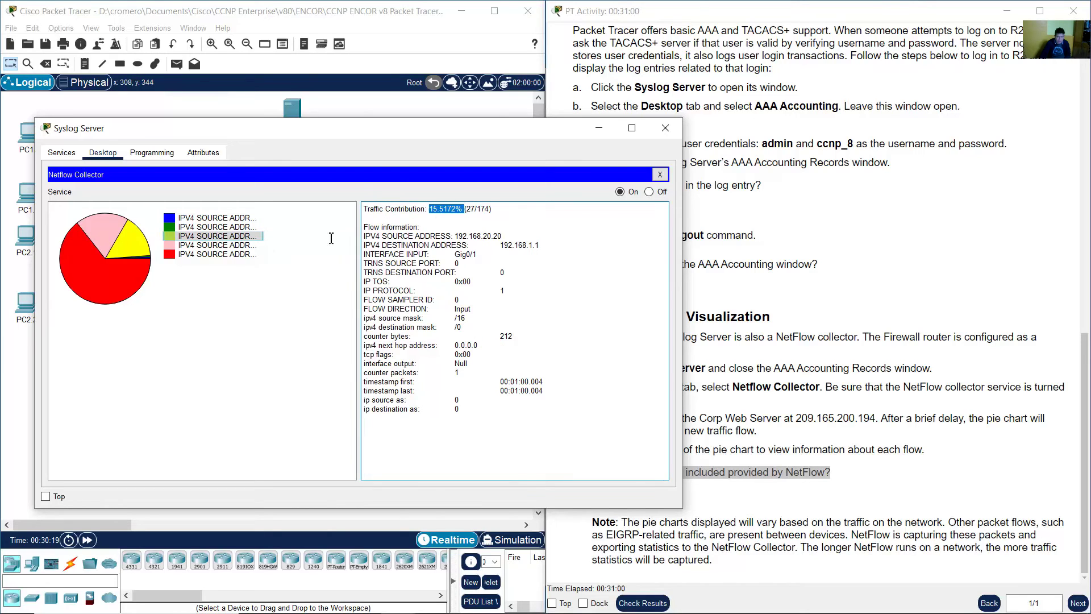
{"action": "left_click", "coordinate": [199, 245]}
{"action": "left_click", "coordinate": [464, 260]}
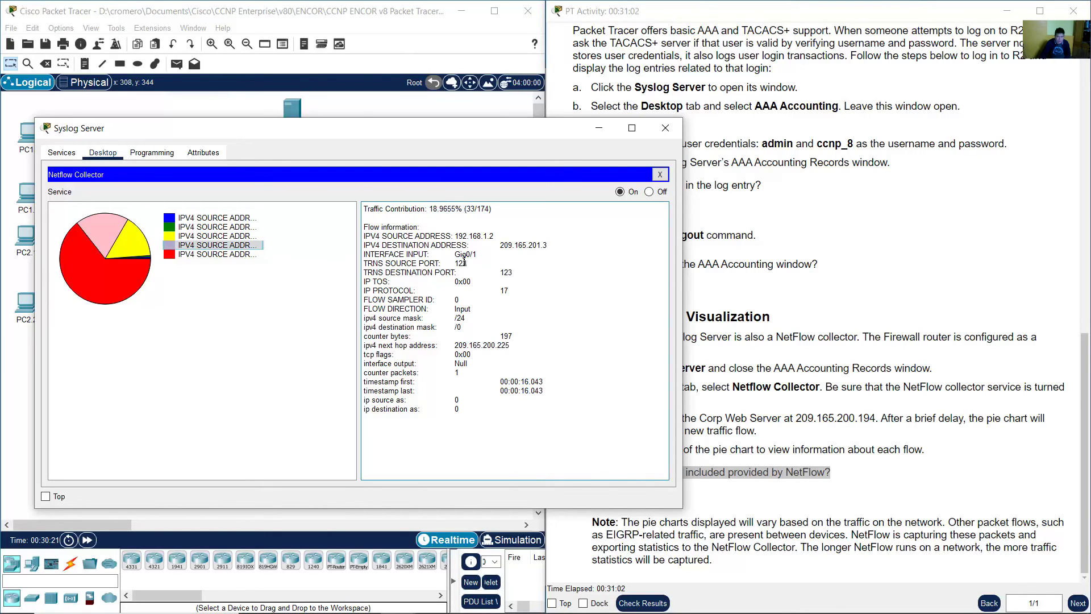
- Read the lab instructions' note about the NetFlow pie charts
{"action": "left_click", "coordinate": [858, 361]}
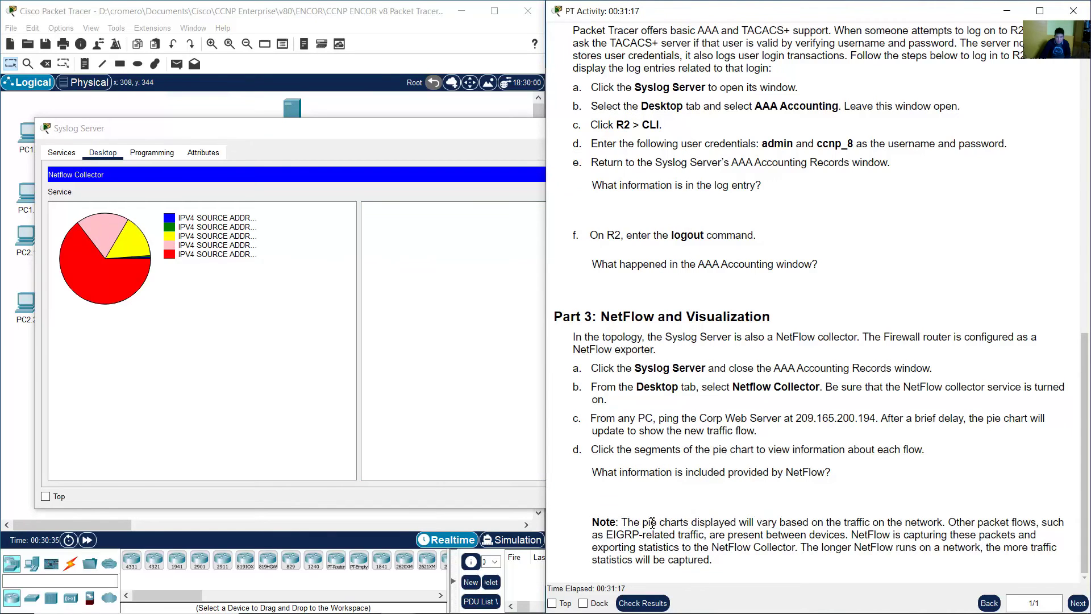
{"action": "left_click_drag", "start_coordinate": [628, 522], "coordinate": [720, 561]}
{"action": "left_click", "coordinate": [719, 561]}
- Recheck the pink flow's IP protocol value 17, then cycle through the red and yellow flows
{"action": "left_click", "coordinate": [218, 245]}
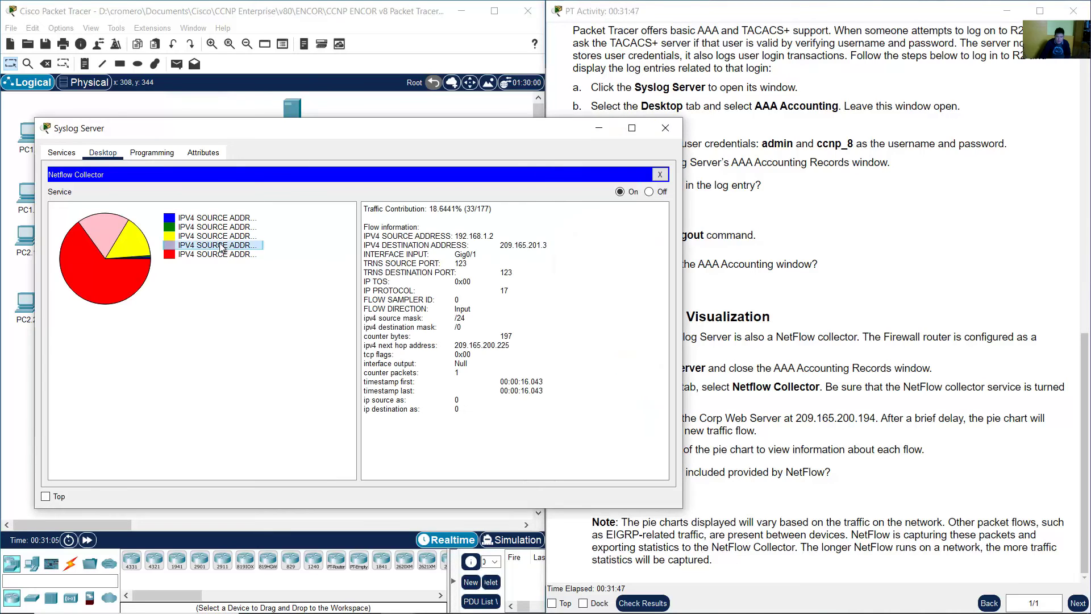
{"action": "left_click_drag", "start_coordinate": [383, 291], "coordinate": [522, 291]}
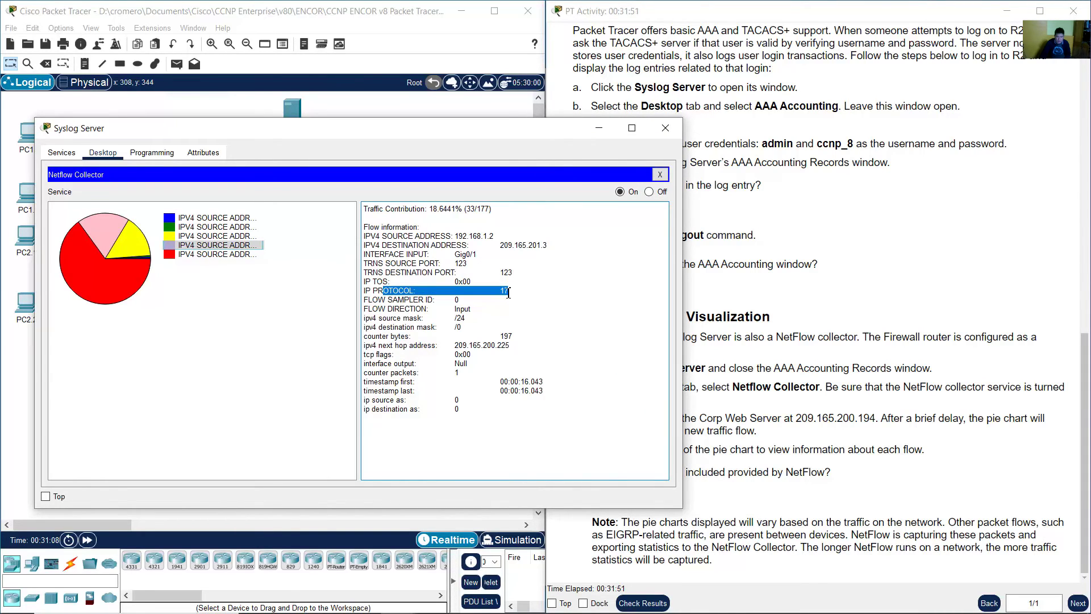
{"action": "left_click", "coordinate": [219, 254]}
{"action": "left_click_drag", "start_coordinate": [492, 290], "coordinate": [534, 291]}
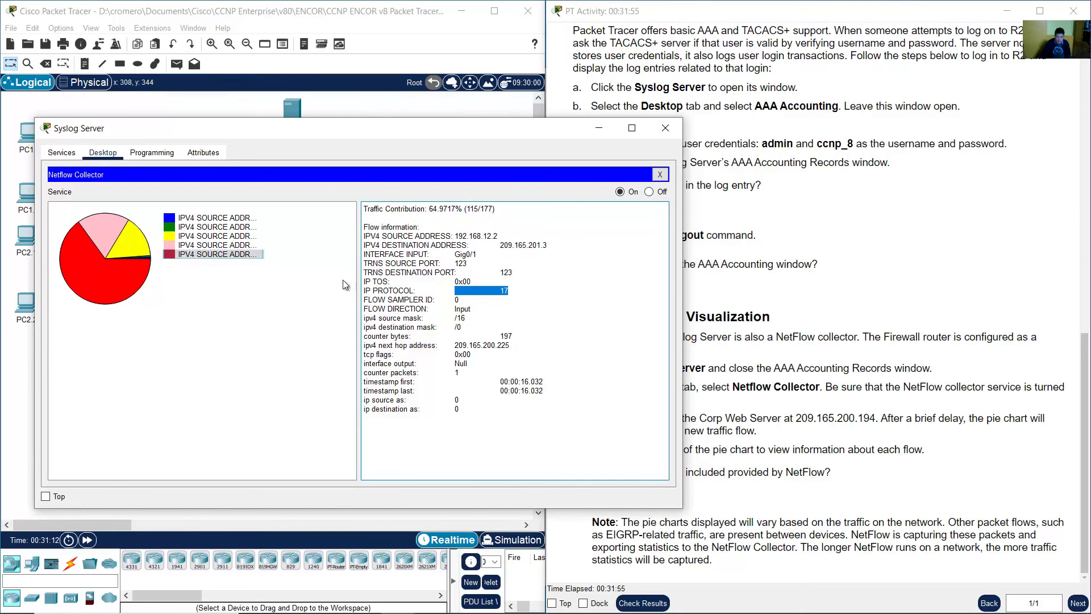
{"action": "left_click", "coordinate": [236, 248]}
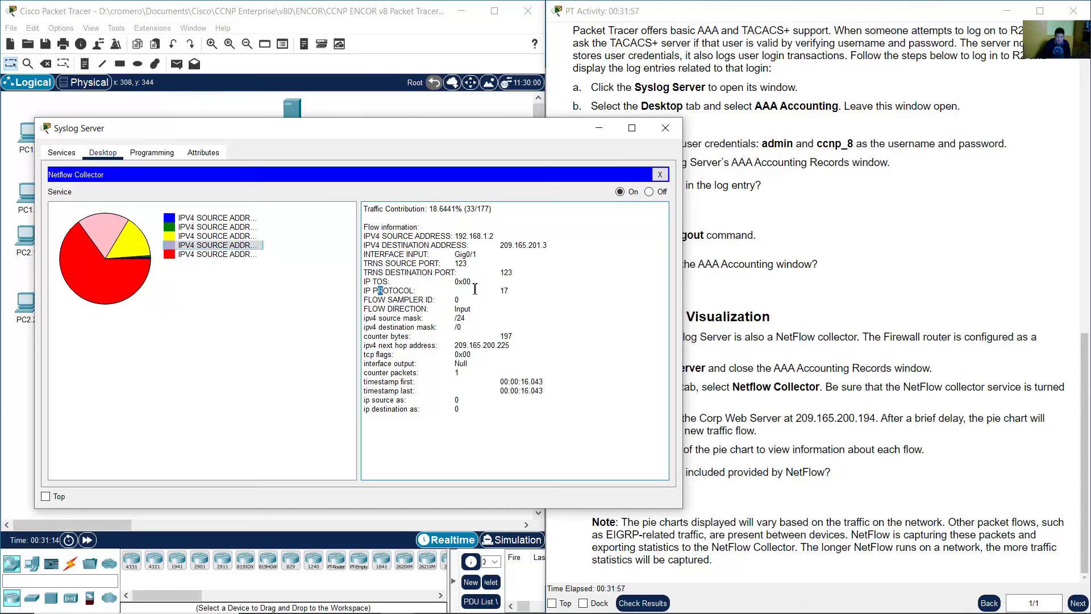
{"action": "left_click_drag", "start_coordinate": [382, 290], "coordinate": [523, 291]}
{"action": "left_click", "coordinate": [233, 245]}
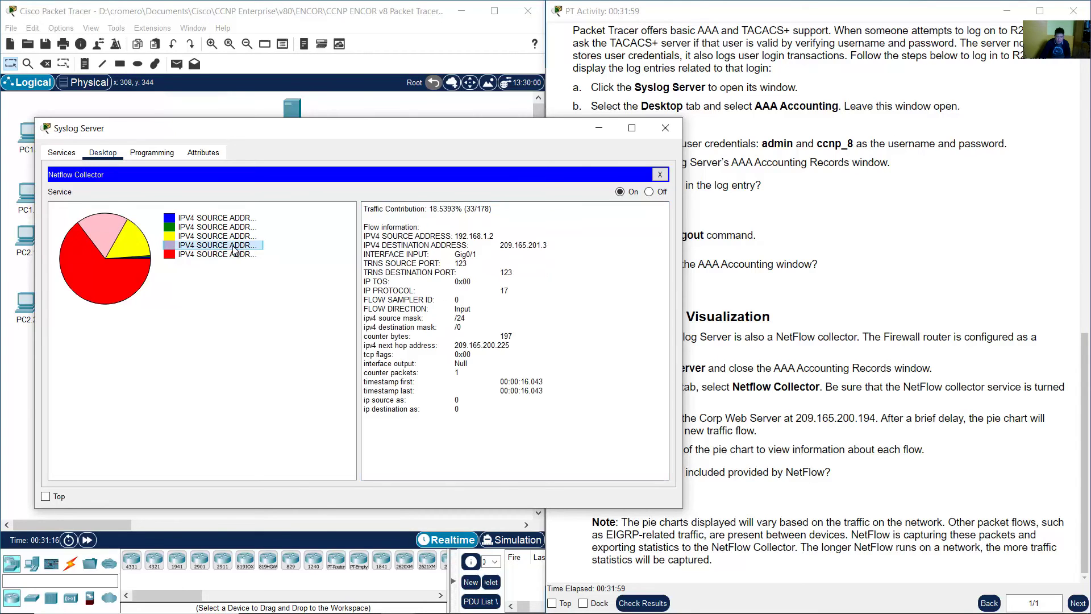
{"action": "left_click", "coordinate": [245, 257]}
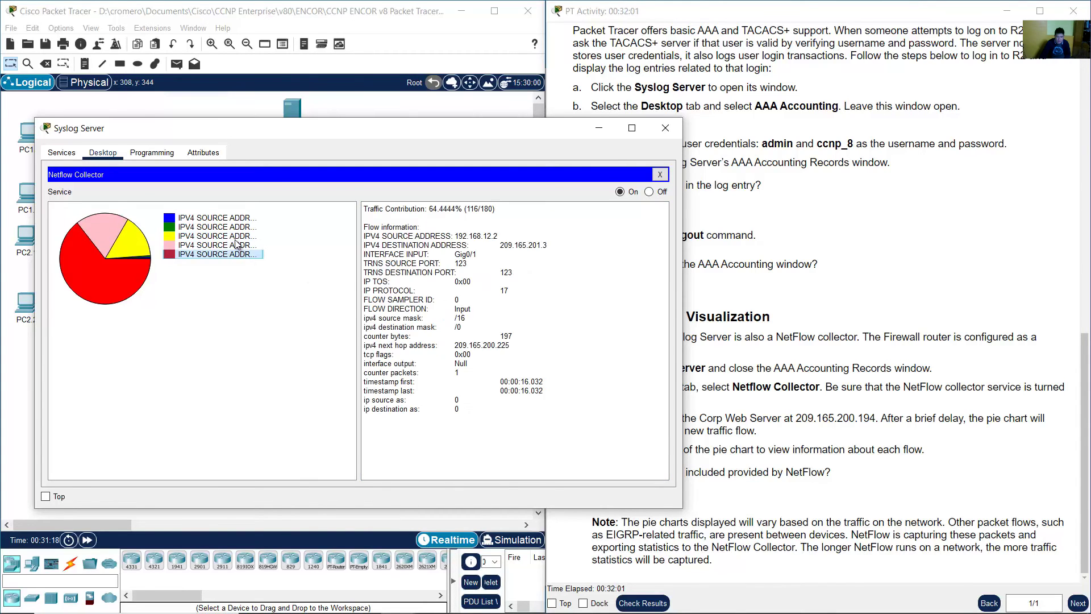
{"action": "left_click", "coordinate": [235, 238]}
{"action": "left_click", "coordinate": [234, 227]}
{"action": "left_click", "coordinate": [237, 220]}
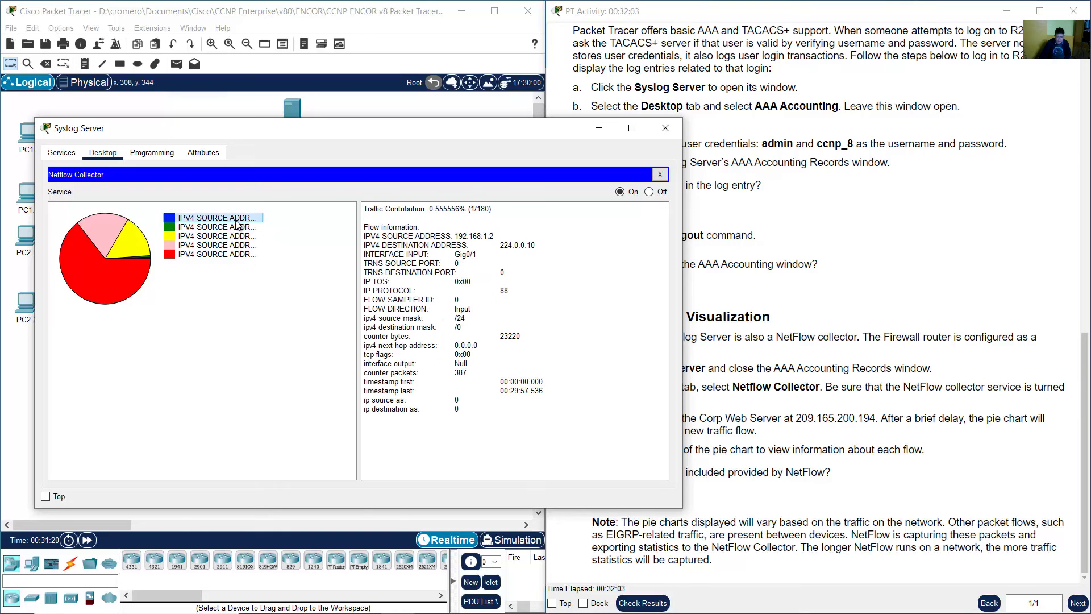
{"action": "left_click", "coordinate": [233, 228]}
{"action": "left_click", "coordinate": [235, 254]}
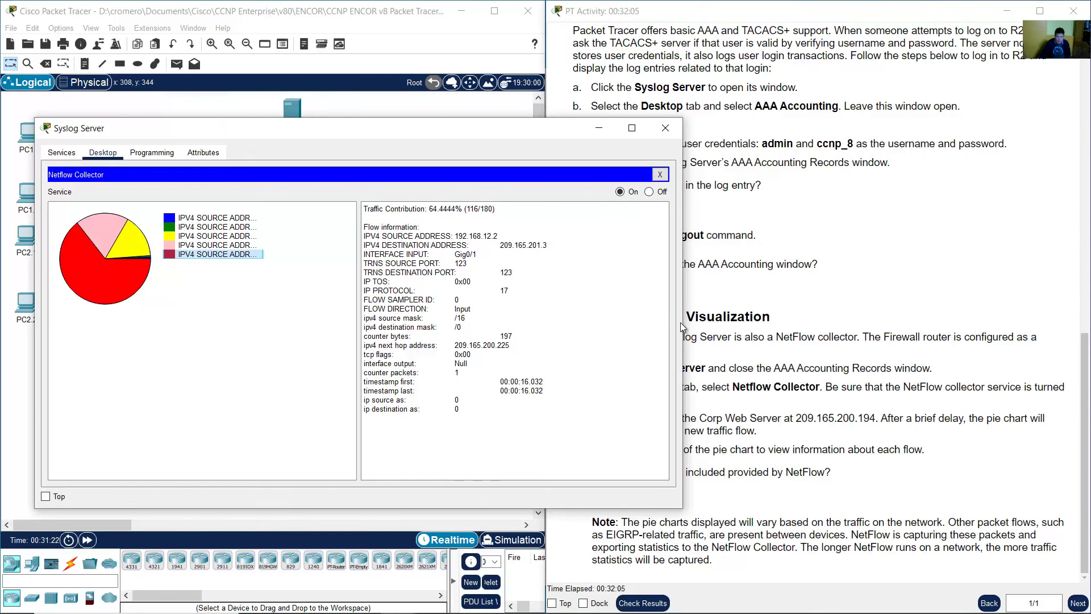
- Open the Firewall router's CLI from the network topology
{"action": "left_click", "coordinate": [781, 365]}
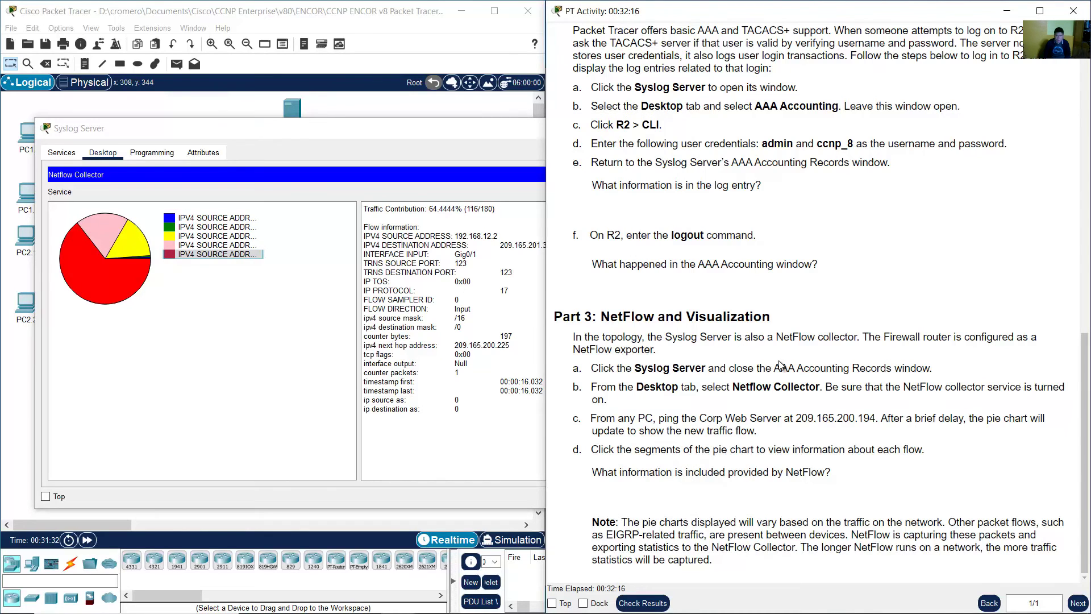
{"action": "left_click", "coordinate": [377, 12]}
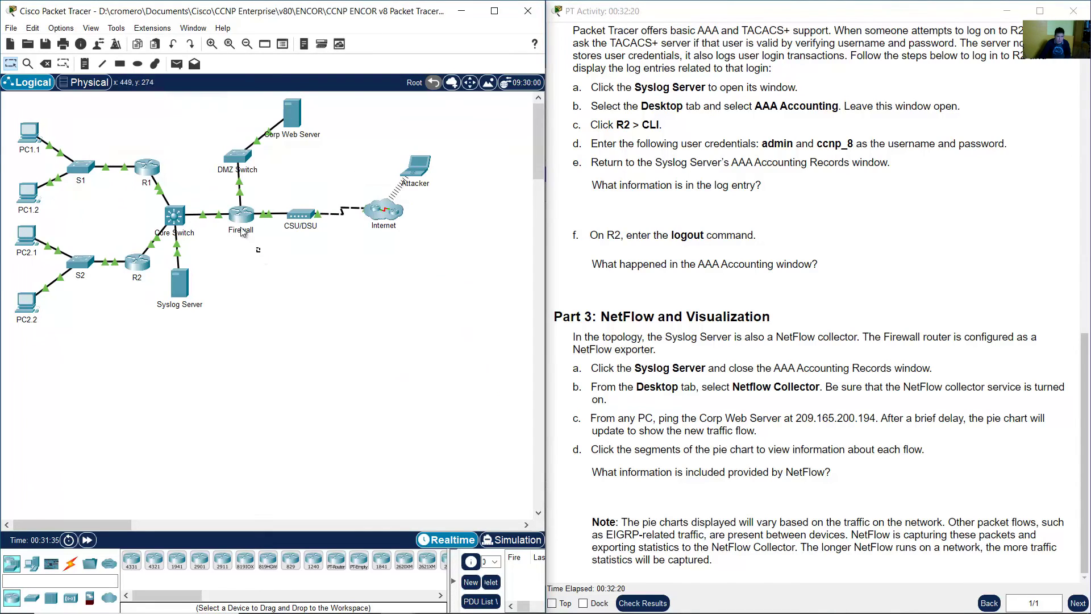
{"action": "left_click", "coordinate": [228, 212]}
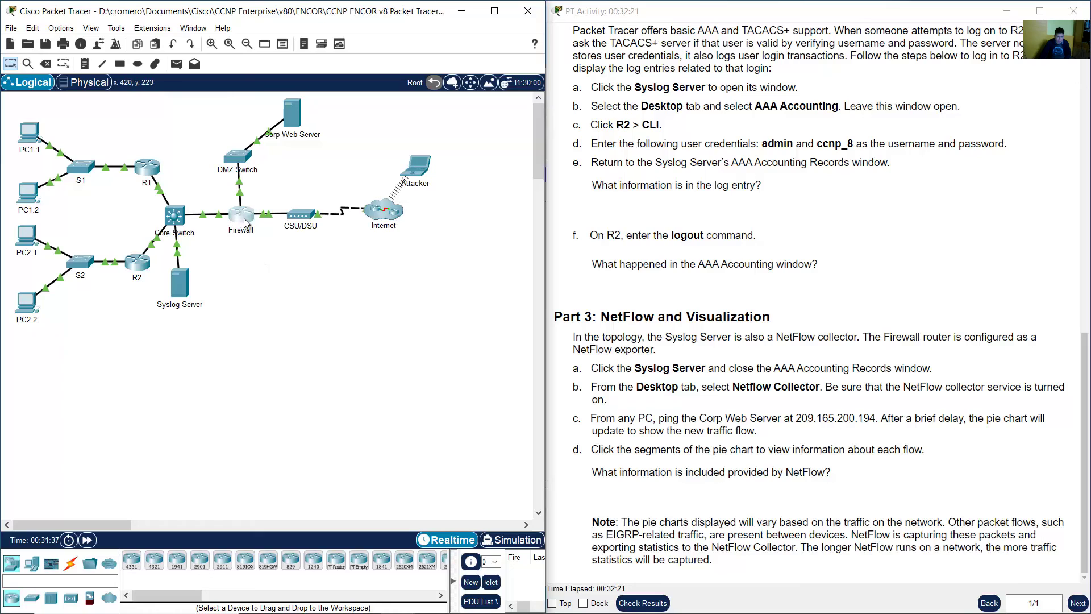
{"action": "left_click", "coordinate": [244, 221]}
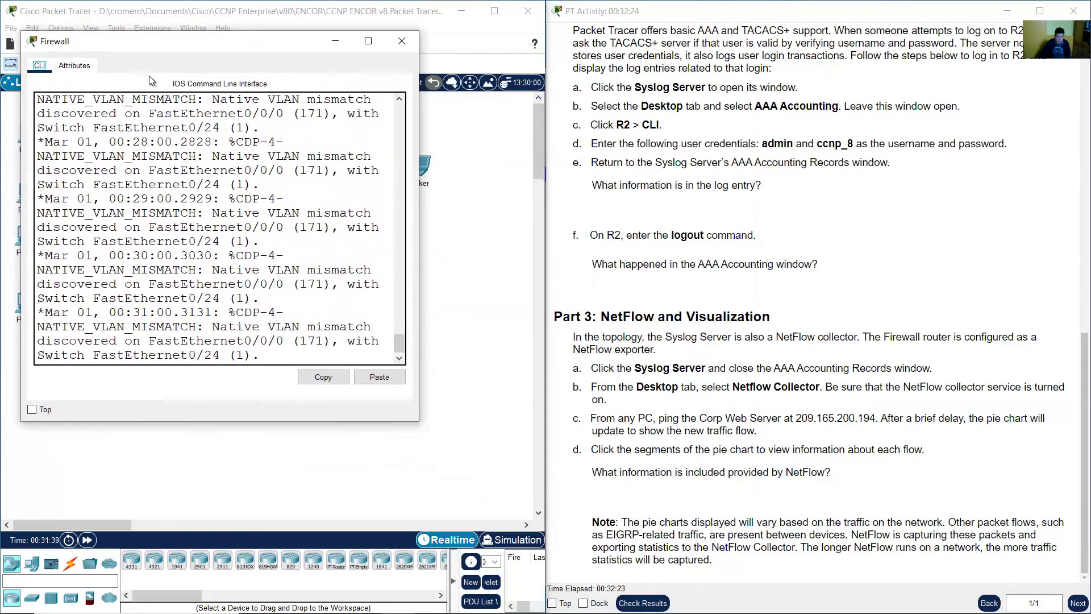
- Enter privileged mode with 'en' and page through the Firewall's 'show run' output
{"action": "left_click_drag", "start_coordinate": [417, 422], "coordinate": [576, 542]}
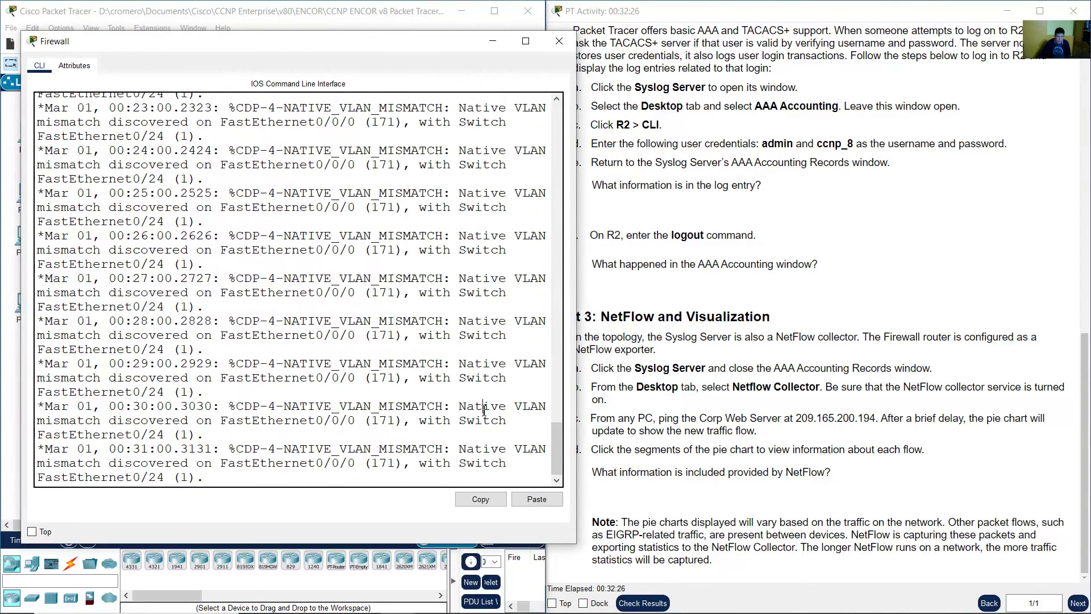
{"action": "key", "text": "Return"}
{"action": "type", "text": "en"}
{"action": "key", "text": "Return"}
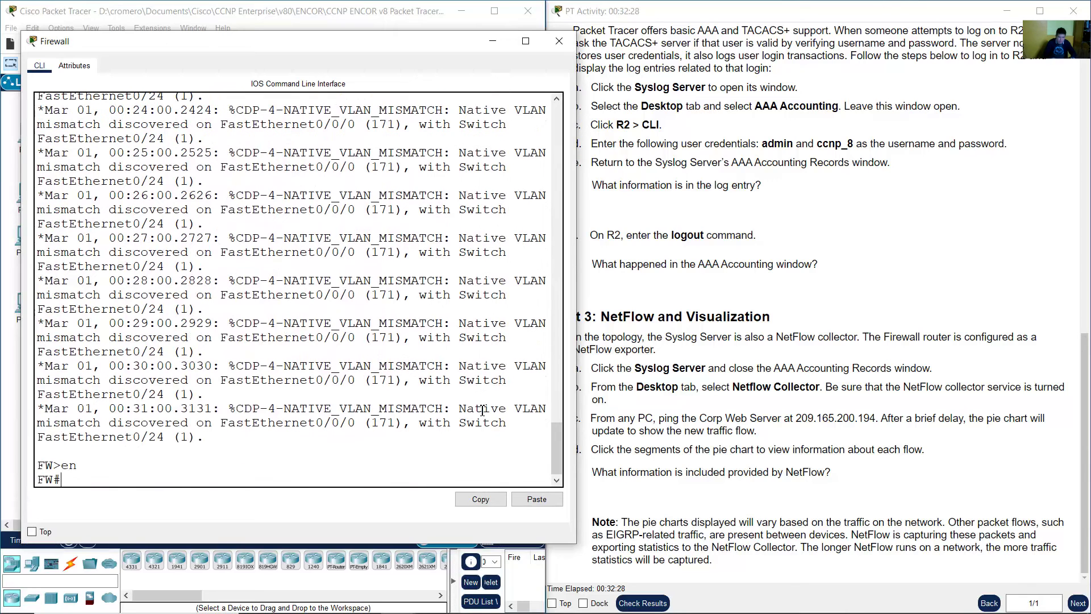
{"action": "type", "text": "show run"}
{"action": "key", "text": "Return"}
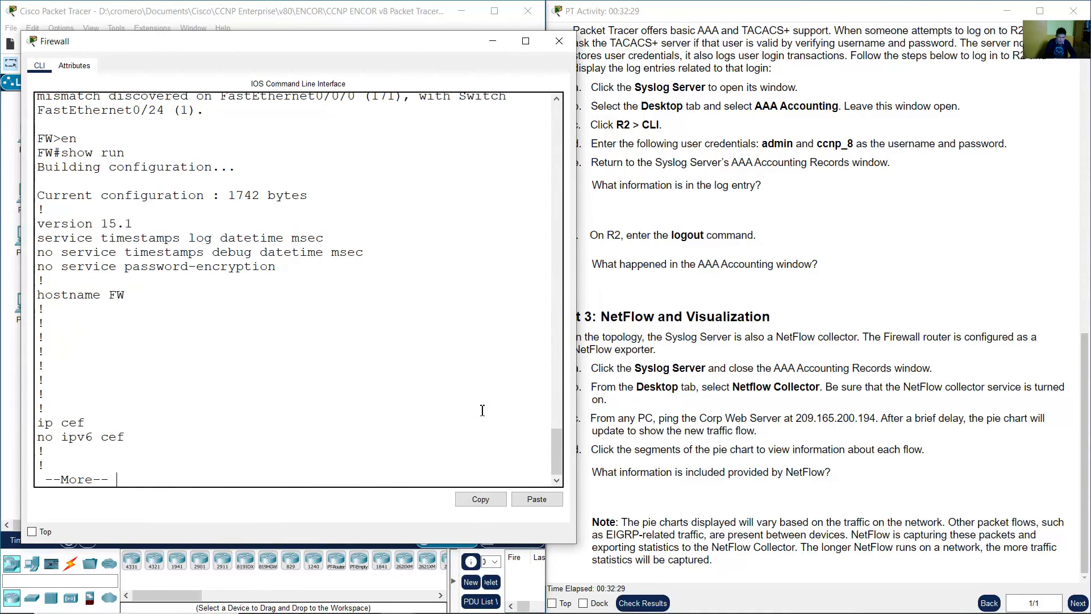
{"action": "key", "text": "space"}
{"action": "key", "text": "space"}
{"action": "key", "text": "space"}
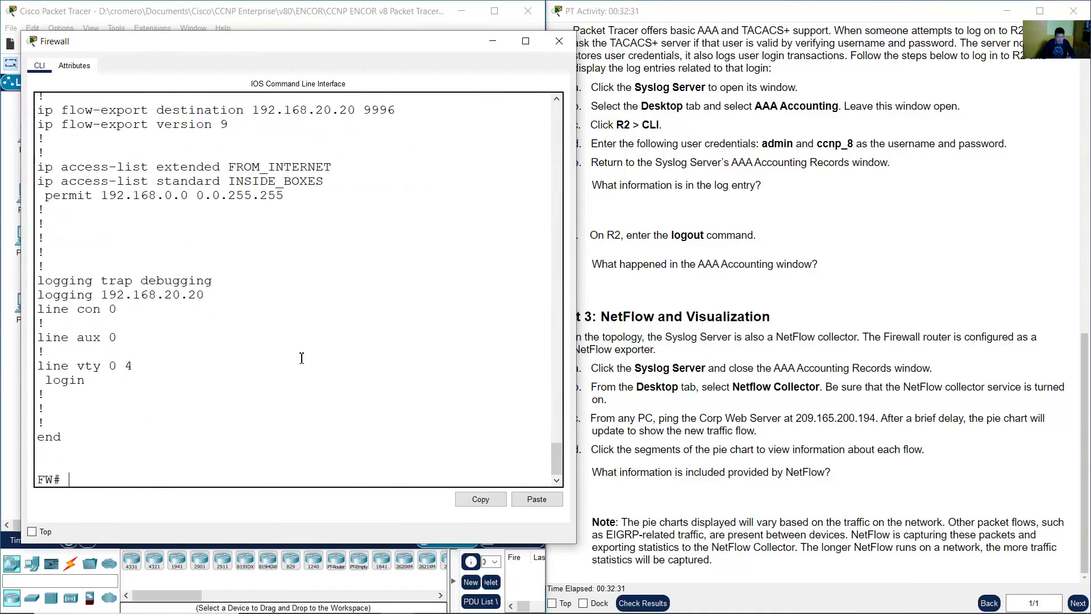
- Highlight the ip flow-export destination line and its collector address 192.168.20.20
{"action": "scroll", "coordinate": [299, 365], "scroll_direction": "up", "scroll_amount": 2}
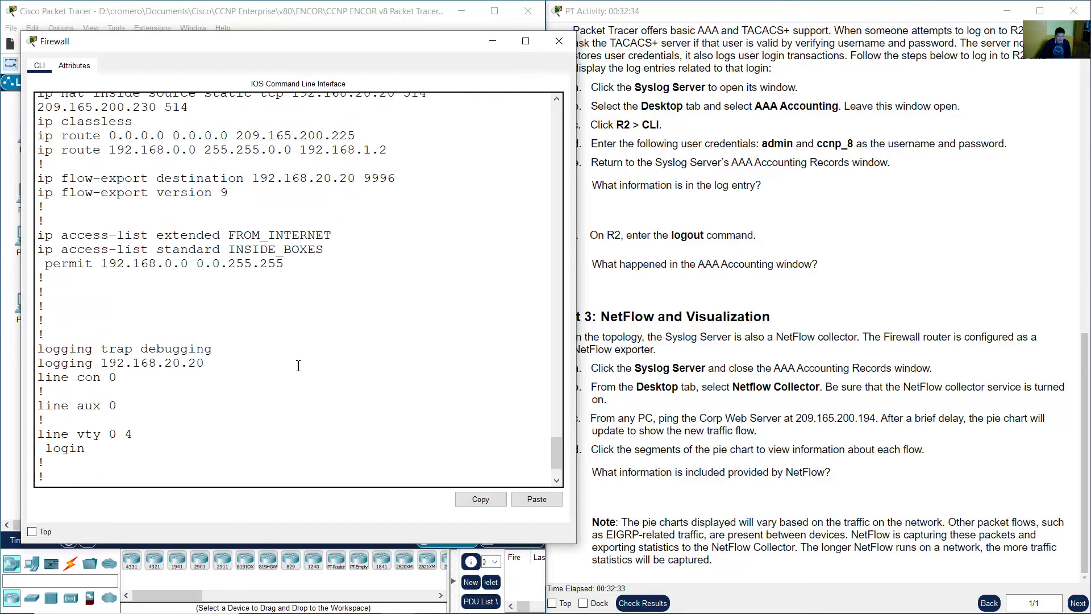
{"action": "mouse_move", "coordinate": [560, 458]}
{"action": "left_mouse_down"}
{"action": "mouse_move", "coordinate": [560, 470]}
{"action": "mouse_move", "coordinate": [558, 341]}
{"action": "mouse_move", "coordinate": [554, 451]}
{"action": "left_mouse_up"}
{"action": "left_click_drag", "start_coordinate": [50, 321], "coordinate": [298, 323]}
{"action": "scroll", "coordinate": [264, 223], "scroll_direction": "up", "scroll_amount": 4}
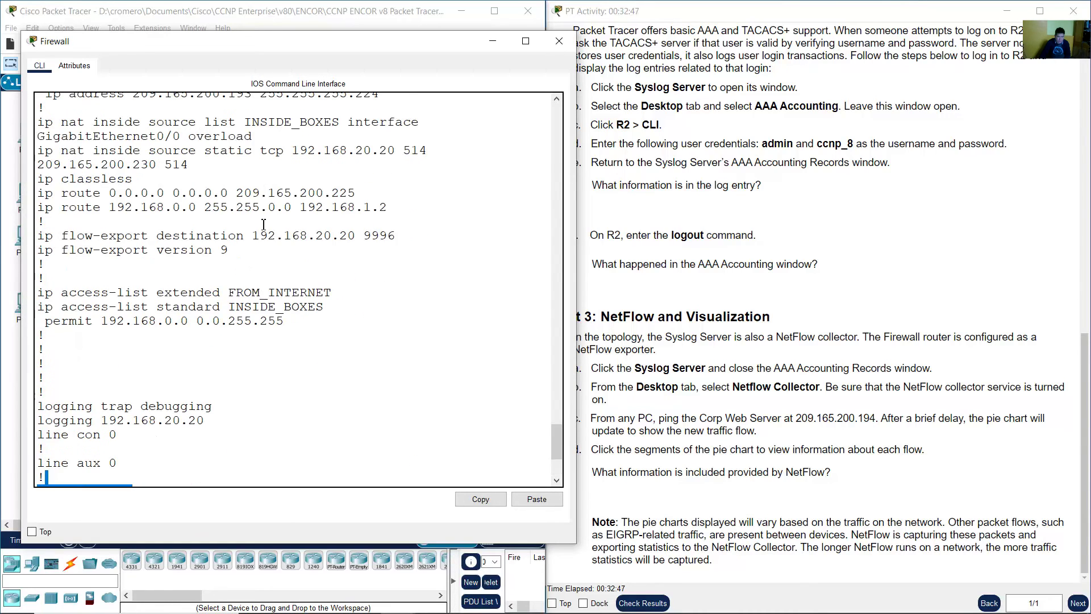
{"action": "left_click_drag", "start_coordinate": [252, 230], "coordinate": [356, 236]}
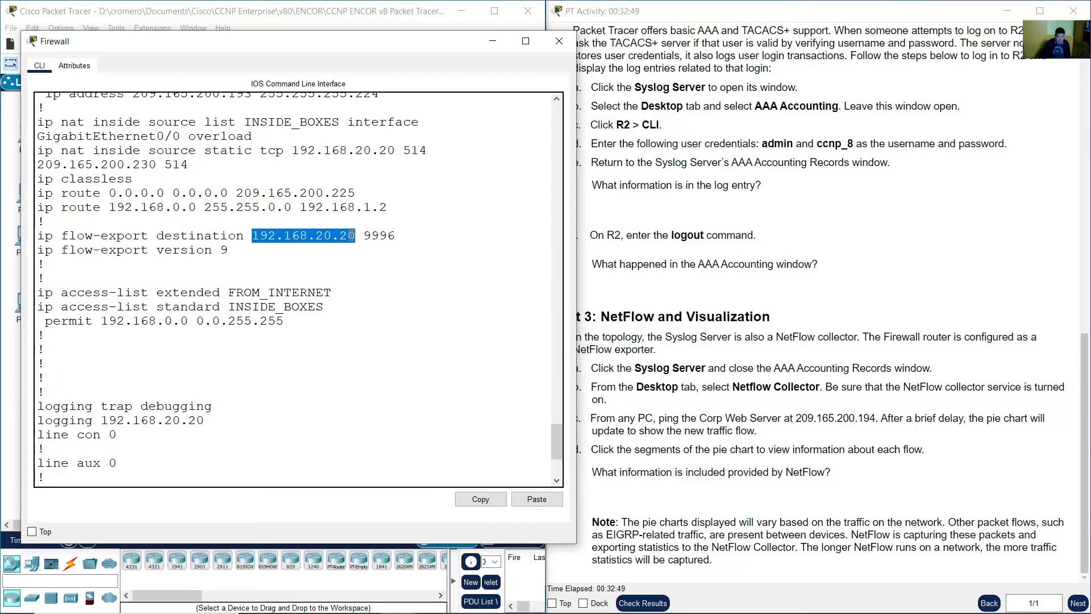
{"action": "left_click", "coordinate": [309, 244]}
{"action": "left_click_drag", "start_coordinate": [251, 235], "coordinate": [355, 235]}
- Highlight the export port 9996 and the flow-export version 9 setting
{"action": "left_click", "coordinate": [305, 30]}
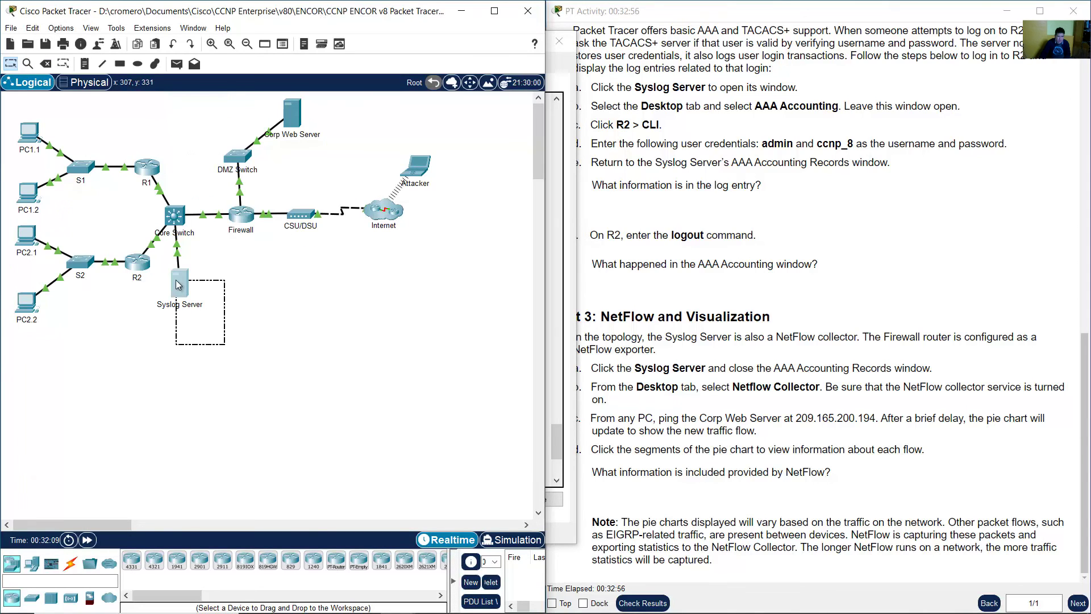
{"action": "left_click", "coordinate": [243, 216]}
{"action": "left_click", "coordinate": [402, 225]}
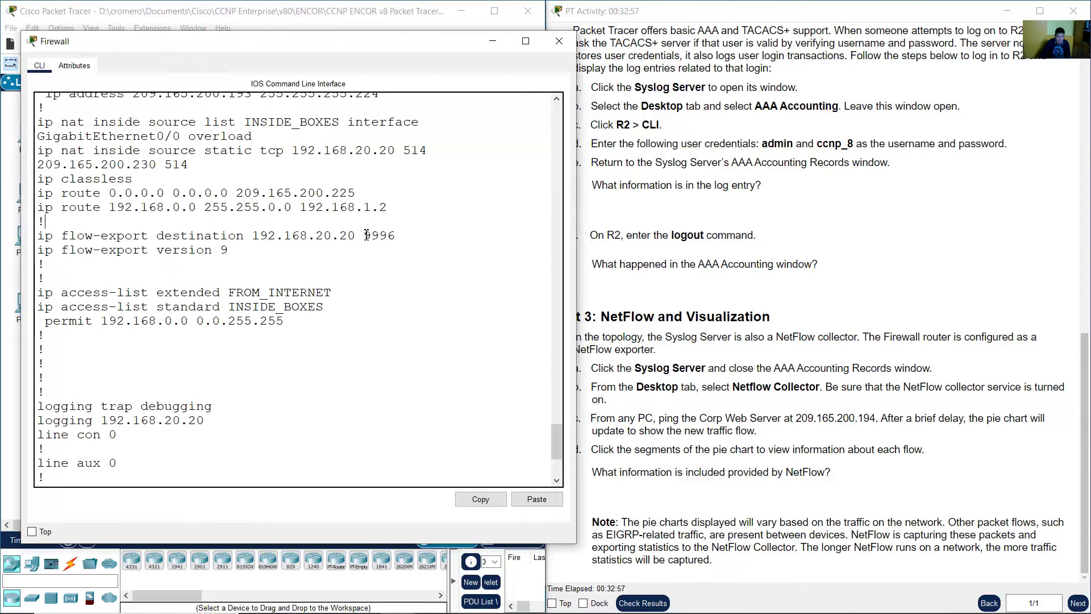
{"action": "left_click_drag", "start_coordinate": [364, 235], "coordinate": [418, 235]}
{"action": "left_click", "coordinate": [209, 265]}
{"action": "left_click_drag", "start_coordinate": [53, 254], "coordinate": [235, 251]}
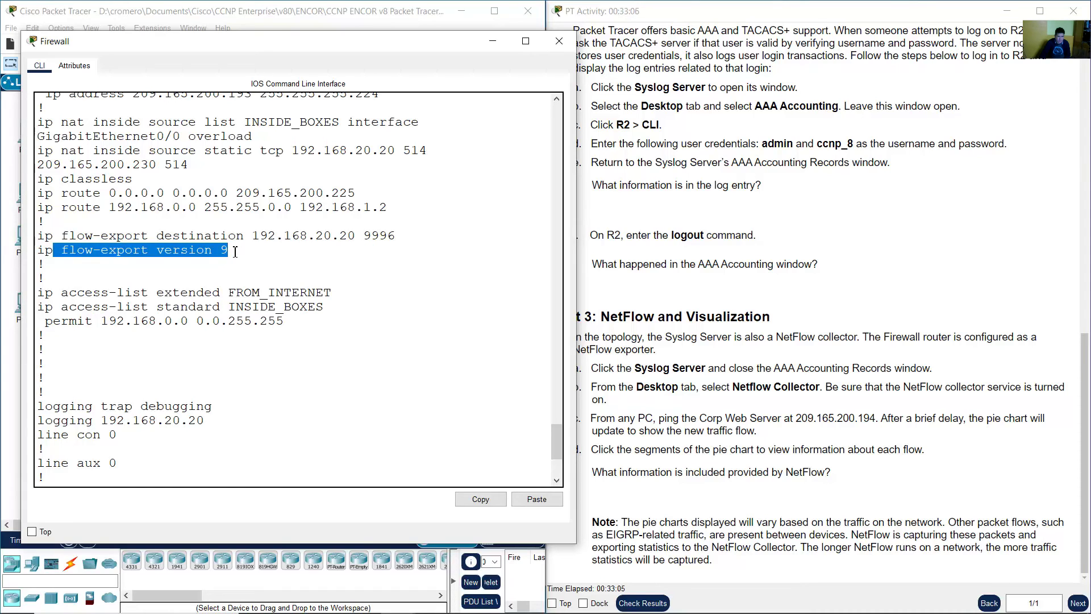
{"action": "left_click", "coordinate": [235, 251]}
{"action": "double_click", "coordinate": [263, 251]}
{"action": "left_click", "coordinate": [260, 255]}
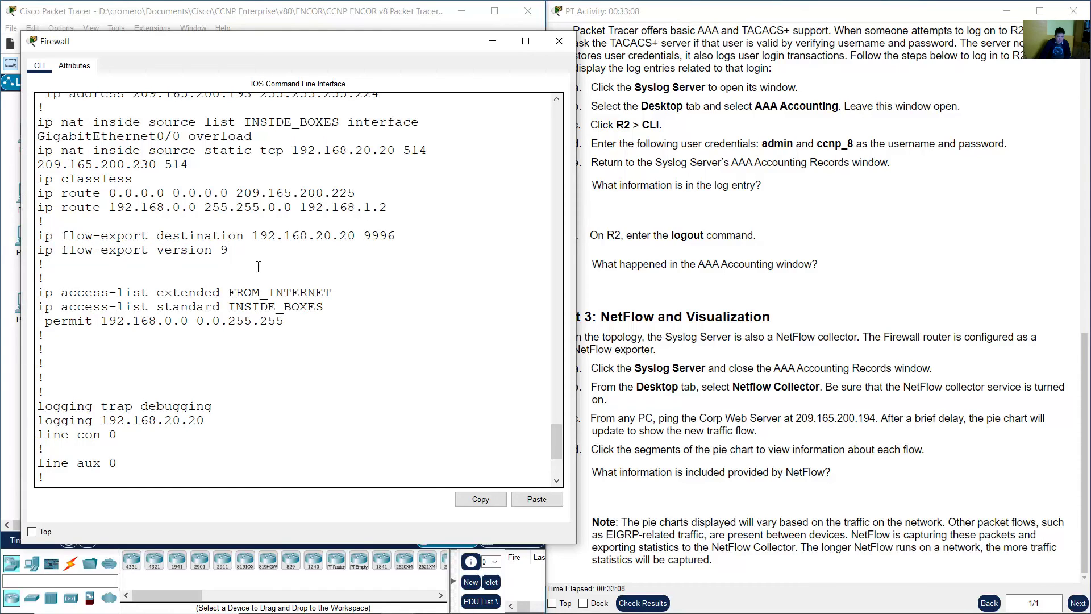
{"action": "left_click_drag", "start_coordinate": [556, 442], "coordinate": [569, 386]}
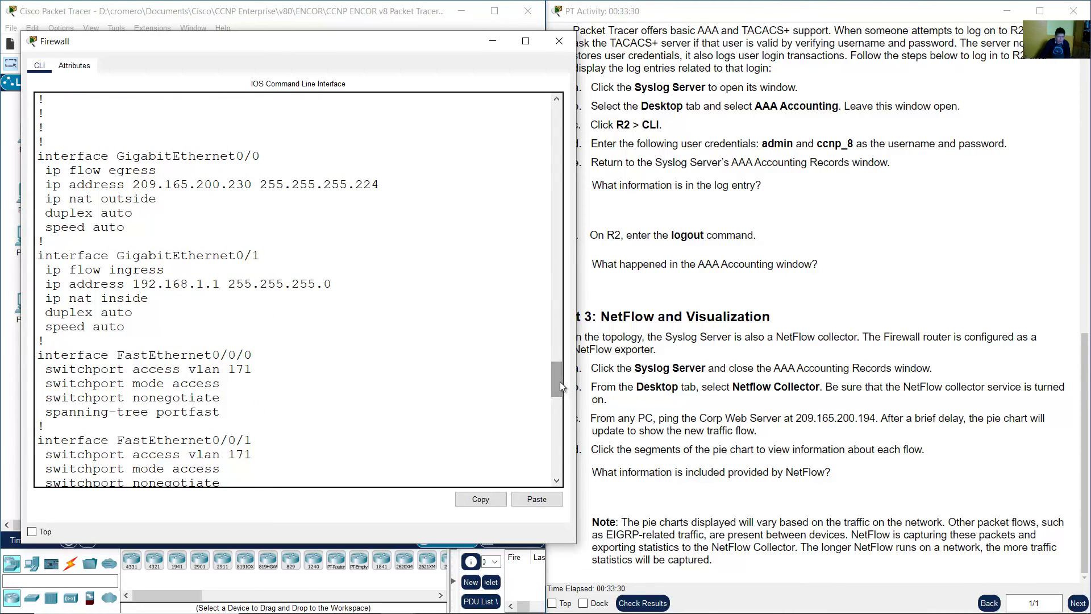
- Mark 'ip flow egress' under GigabitEthernet0/0 and 'ip flow ingress' under GigabitEthernet0/1
{"action": "left_click_drag", "start_coordinate": [105, 158], "coordinate": [254, 157]}
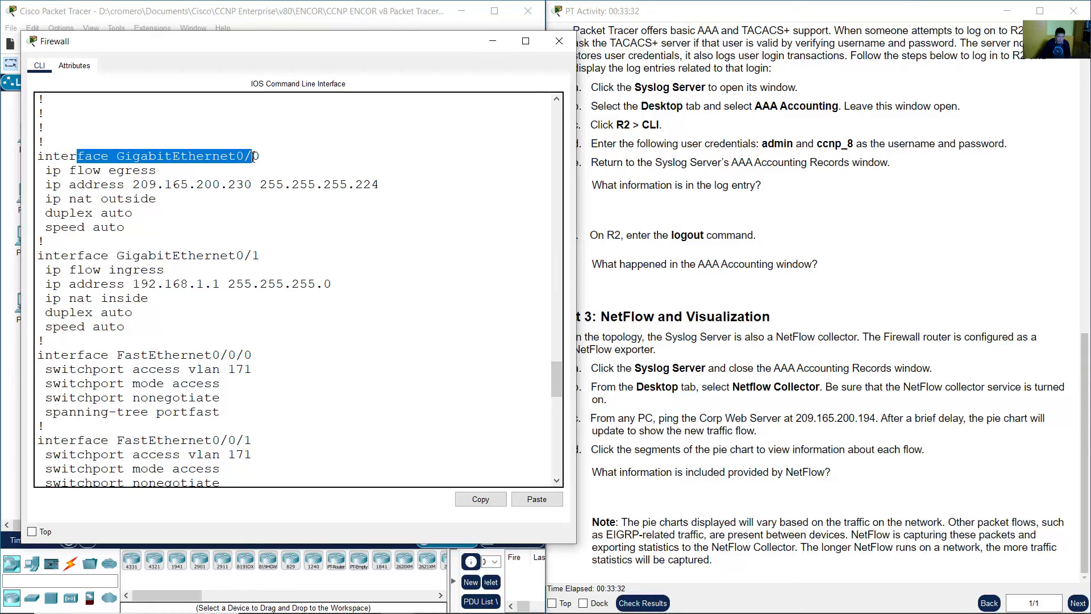
{"action": "left_click_drag", "start_coordinate": [46, 171], "coordinate": [172, 172]}
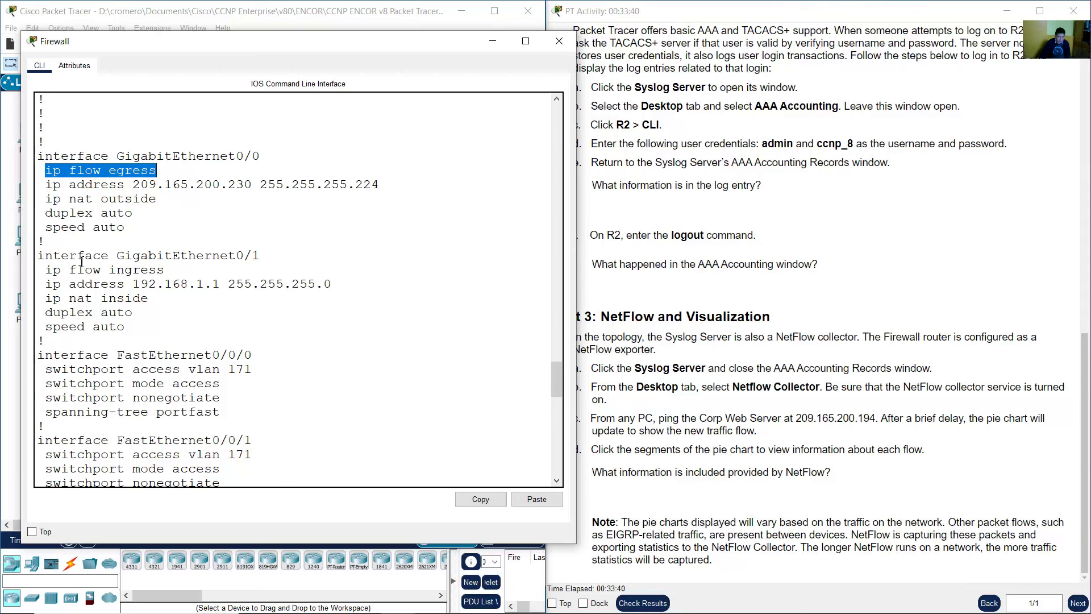
{"action": "left_click_drag", "start_coordinate": [38, 256], "coordinate": [261, 256]}
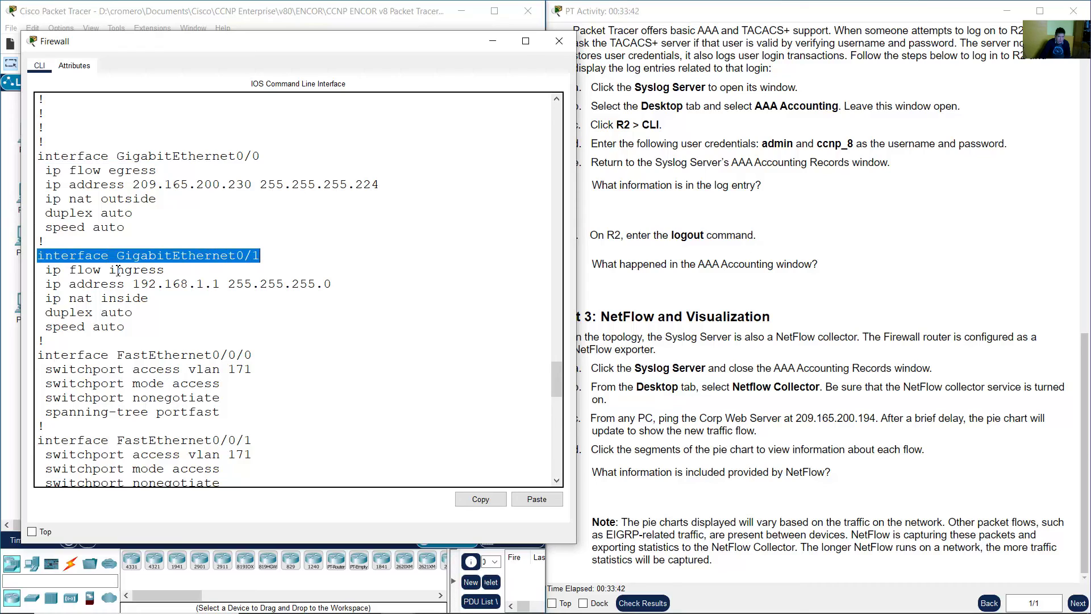
{"action": "left_click_drag", "start_coordinate": [47, 271], "coordinate": [171, 271]}
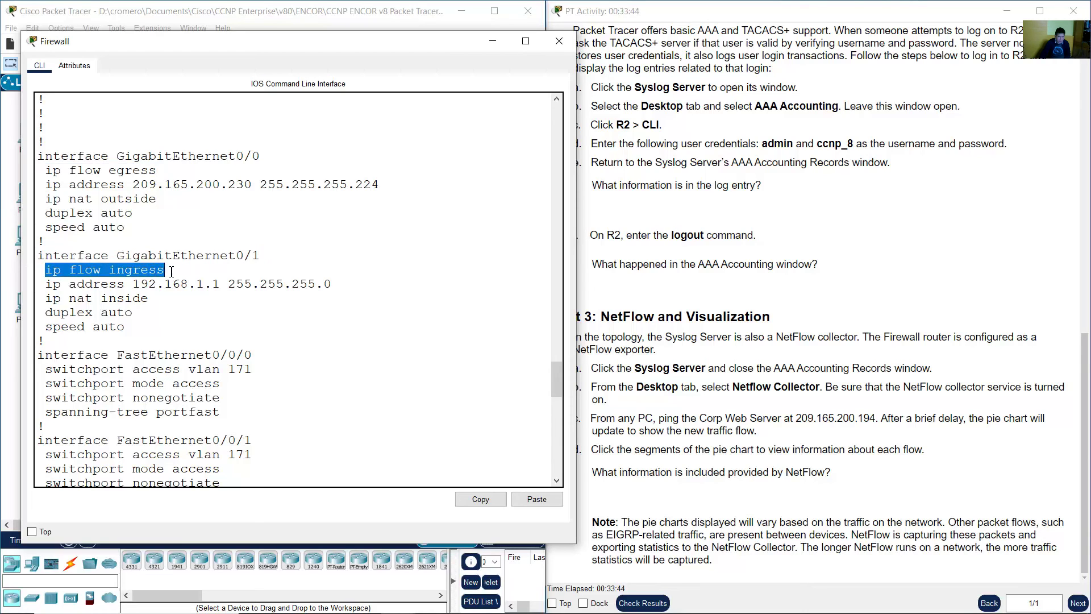
{"action": "left_click", "coordinate": [348, 16]}
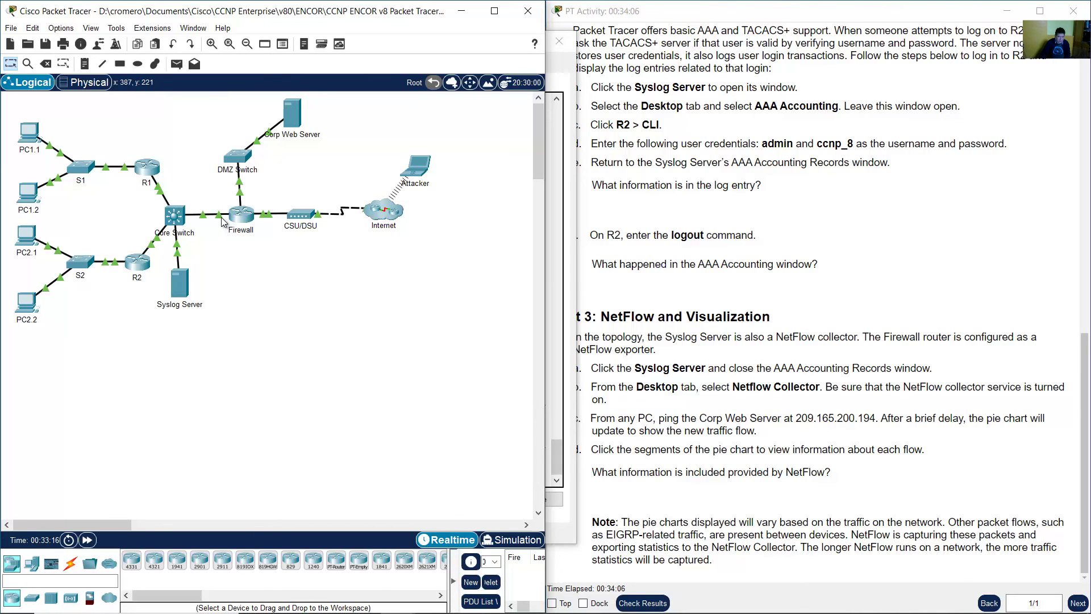
- Reopen the Firewall CLI and re-mark GigabitEthernet0/0 egress and GigabitEthernet0/1 ingress flow settings
{"action": "left_click", "coordinate": [241, 215]}
{"action": "scroll", "coordinate": [210, 248], "scroll_direction": "up", "scroll_amount": 8}
{"action": "scroll", "coordinate": [210, 249], "scroll_direction": "up", "scroll_amount": 12}
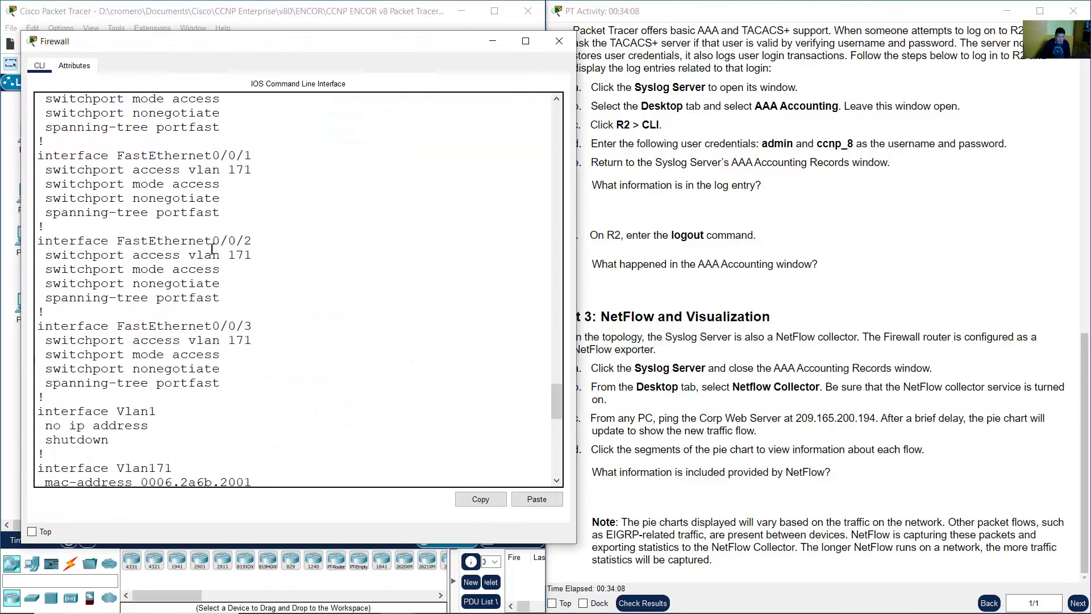
{"action": "left_click_drag", "start_coordinate": [147, 184], "coordinate": [241, 184]}
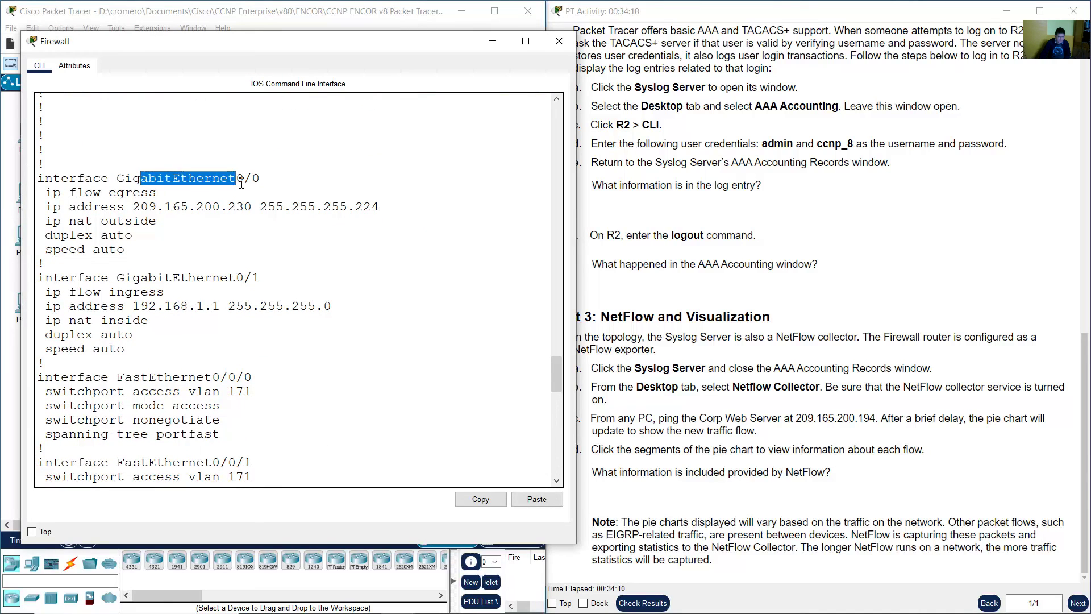
{"action": "left_click_drag", "start_coordinate": [68, 193], "coordinate": [138, 193]}
{"action": "left_click_drag", "start_coordinate": [45, 264], "coordinate": [188, 277]}
{"action": "left_click_drag", "start_coordinate": [101, 291], "coordinate": [165, 291]}
{"action": "left_click", "coordinate": [310, 361]}
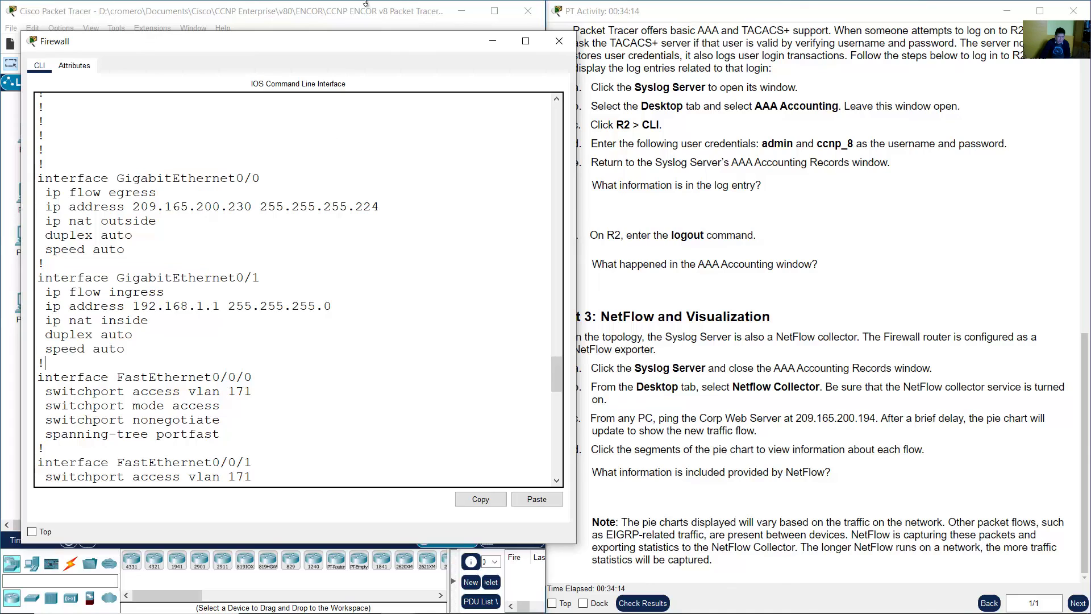
{"action": "left_click", "coordinate": [366, 3]}
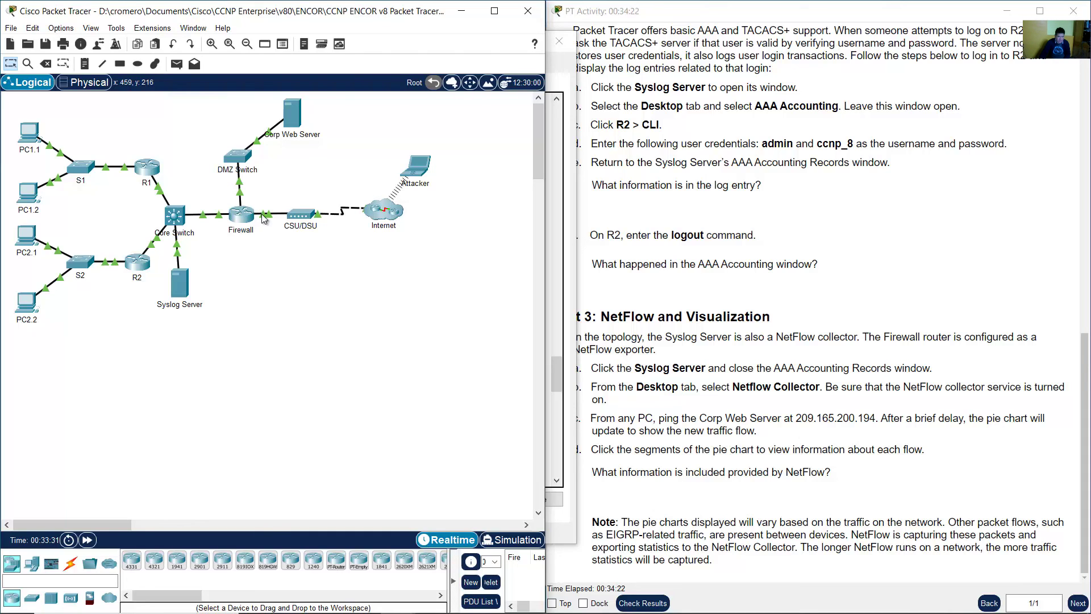
- Box-select the CSU/DSU, Internet and Attacker devices, then PC1.1 through Syslog Server, deselecting each
{"action": "left_click_drag", "start_coordinate": [287, 183], "coordinate": [436, 254]}
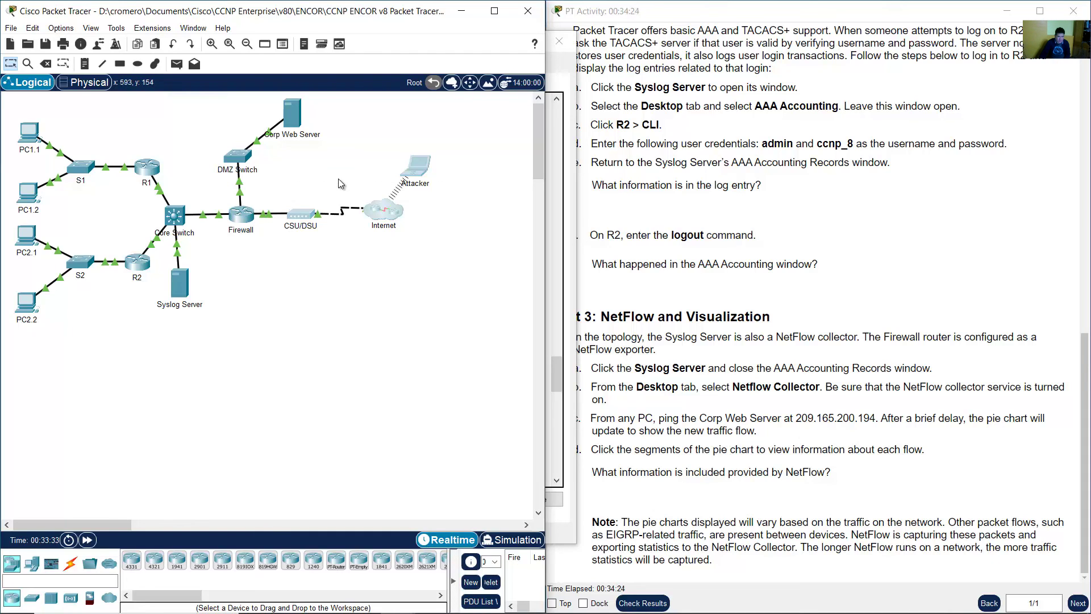
{"action": "left_click", "coordinate": [296, 193]}
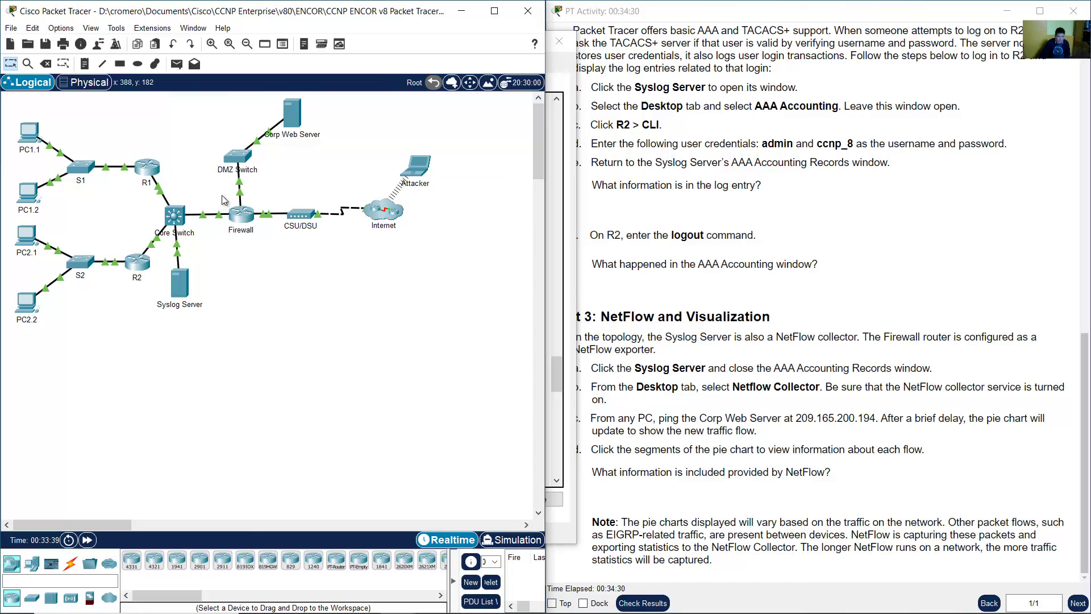
{"action": "left_click_drag", "start_coordinate": [216, 348], "coordinate": [20, 114]}
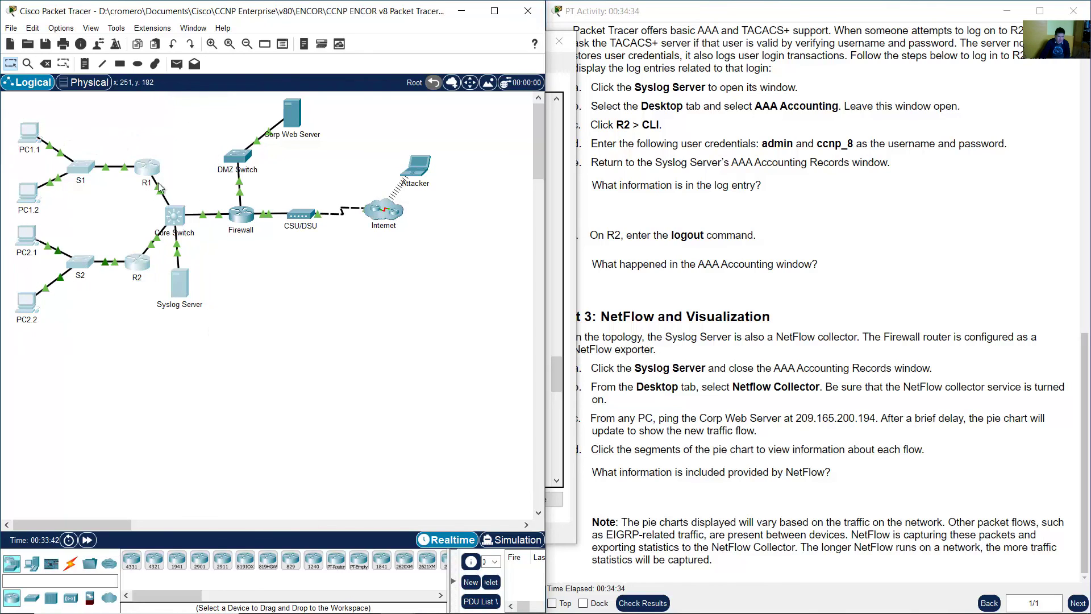
{"action": "left_click", "coordinate": [218, 256]}
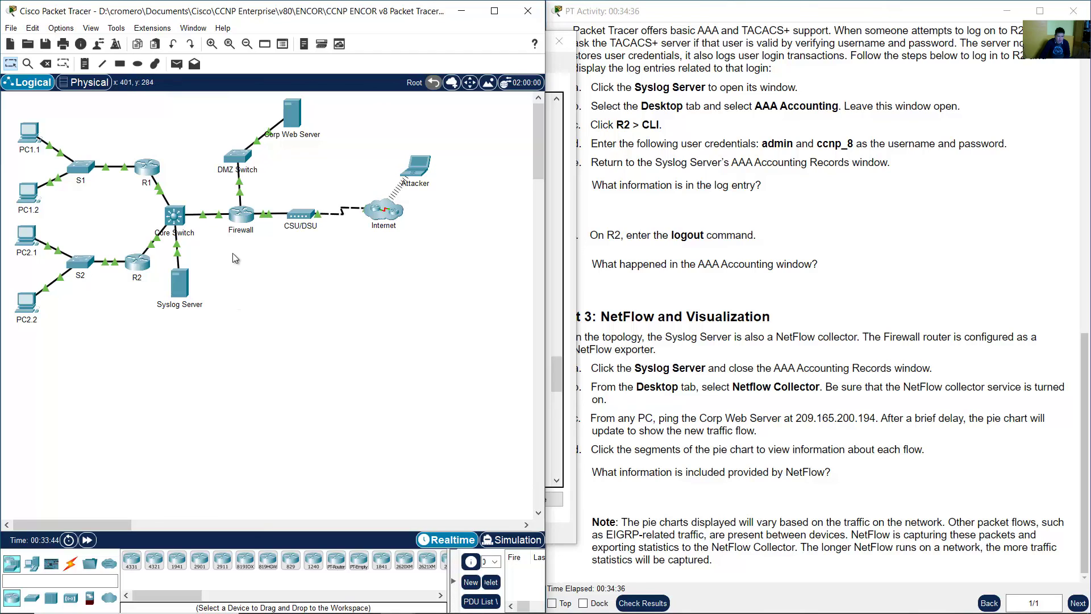
{"action": "left_click", "coordinate": [819, 377]}
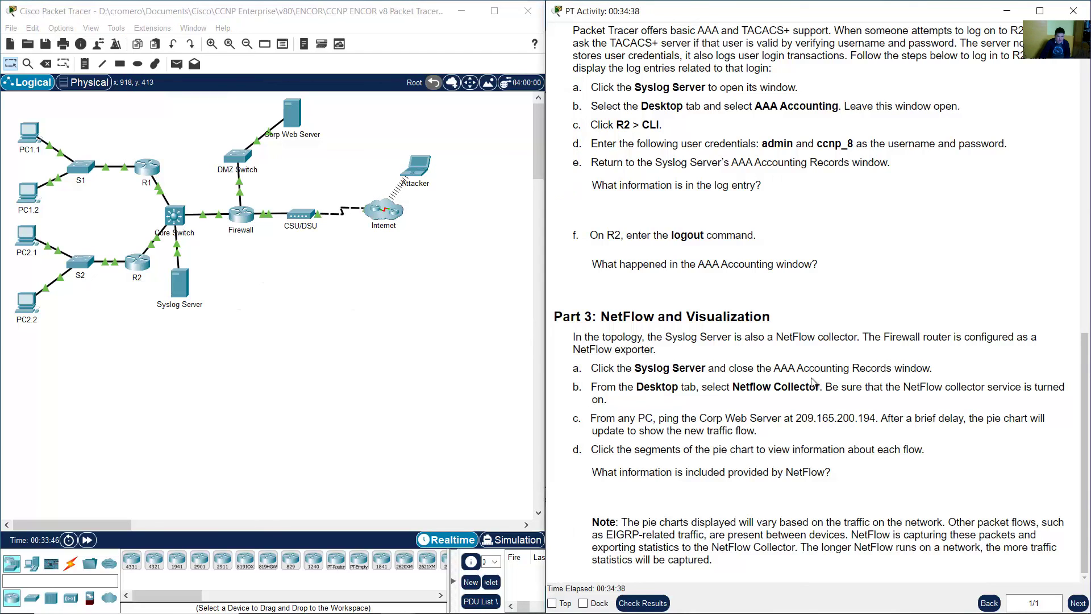